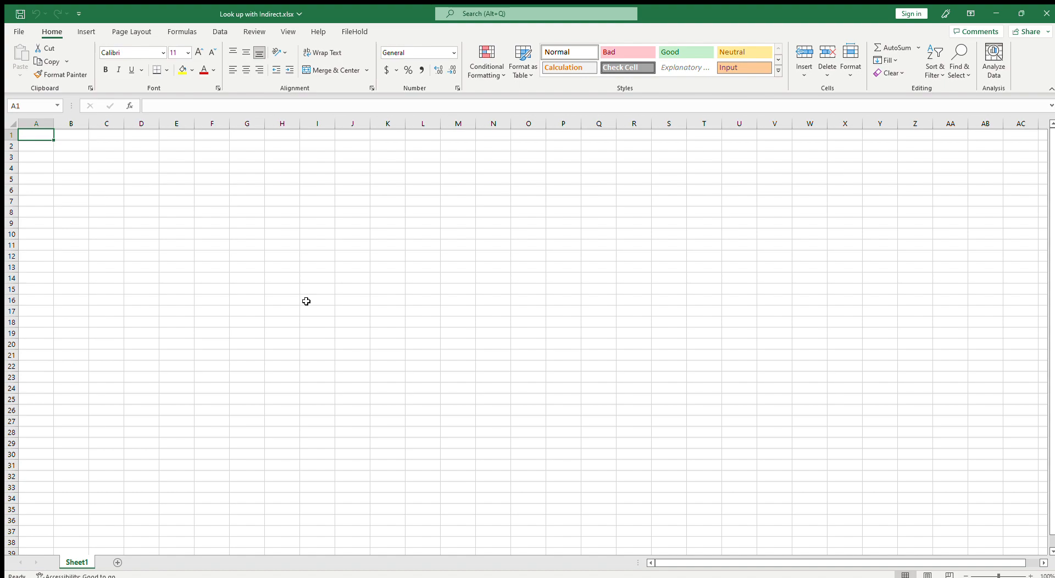
Enter the header CashAccout_1 in cell B1
click(255, 296)
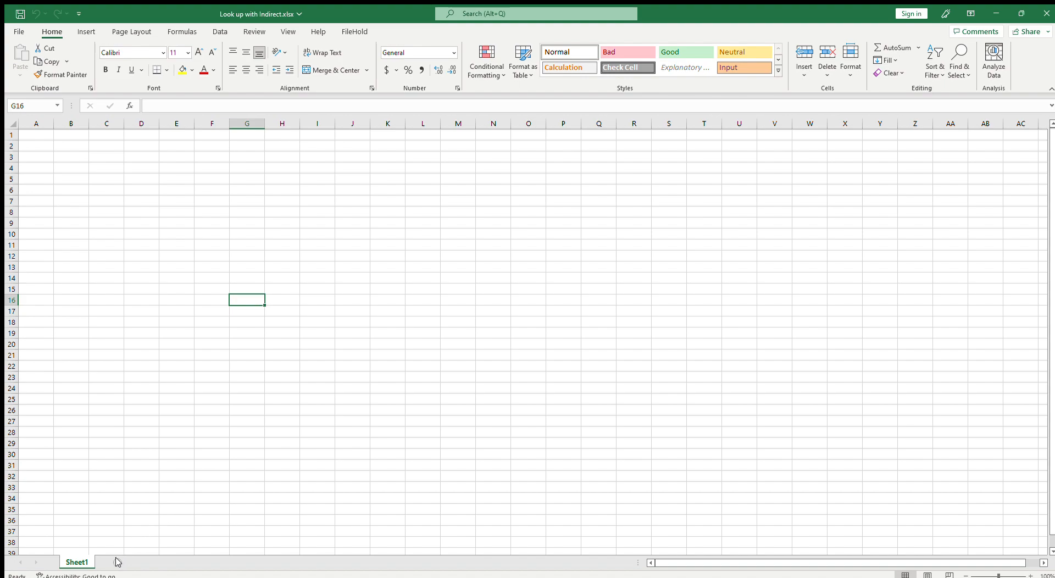
click(68, 149)
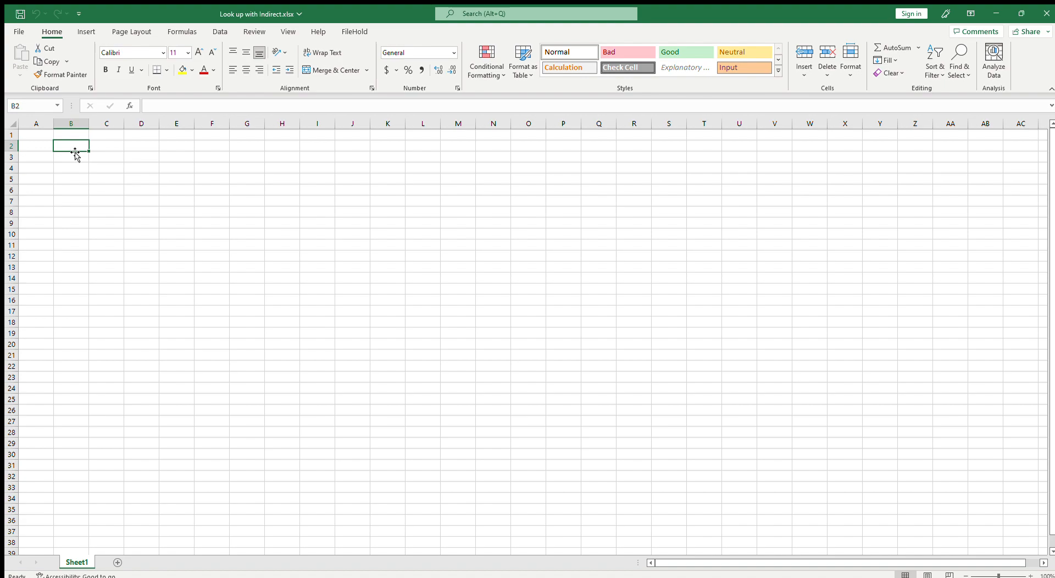
click(78, 134)
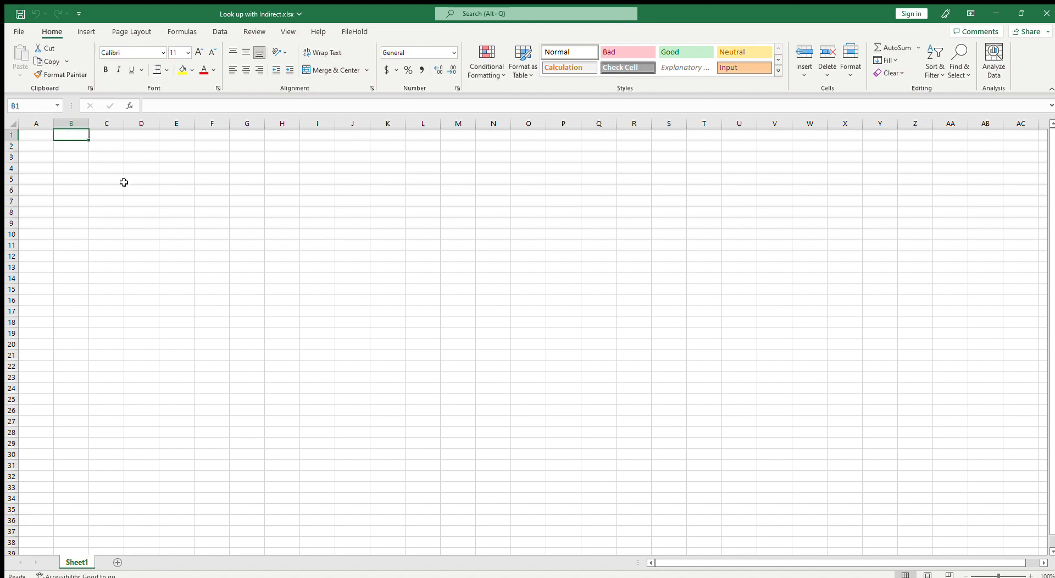
text(C)
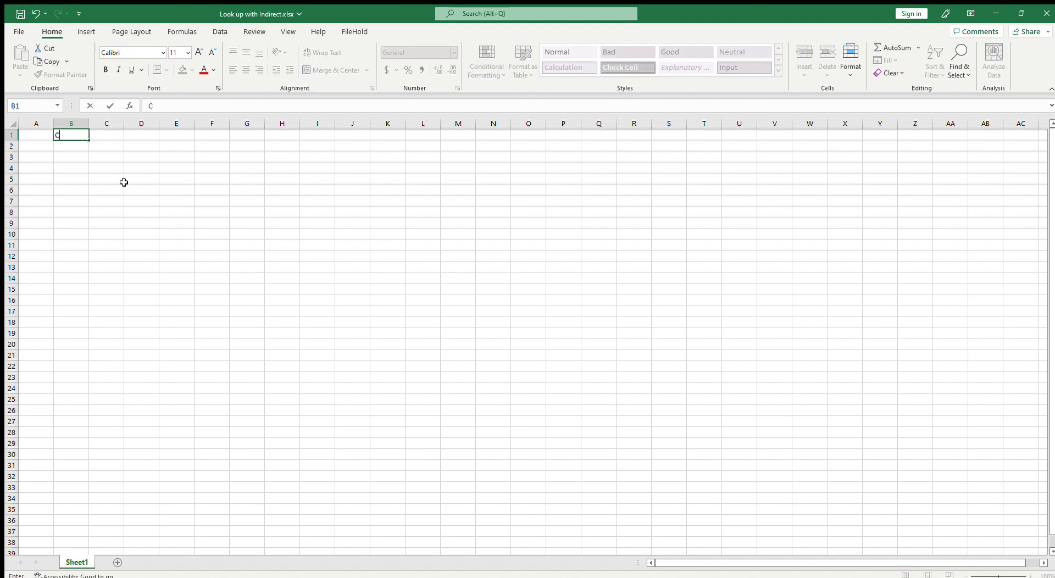
text(ash)
text(Acc)
text(ou)
text(t__)
text(1)
key(Return)
Enter Cash in cell C1
key(Up)
key(Right)
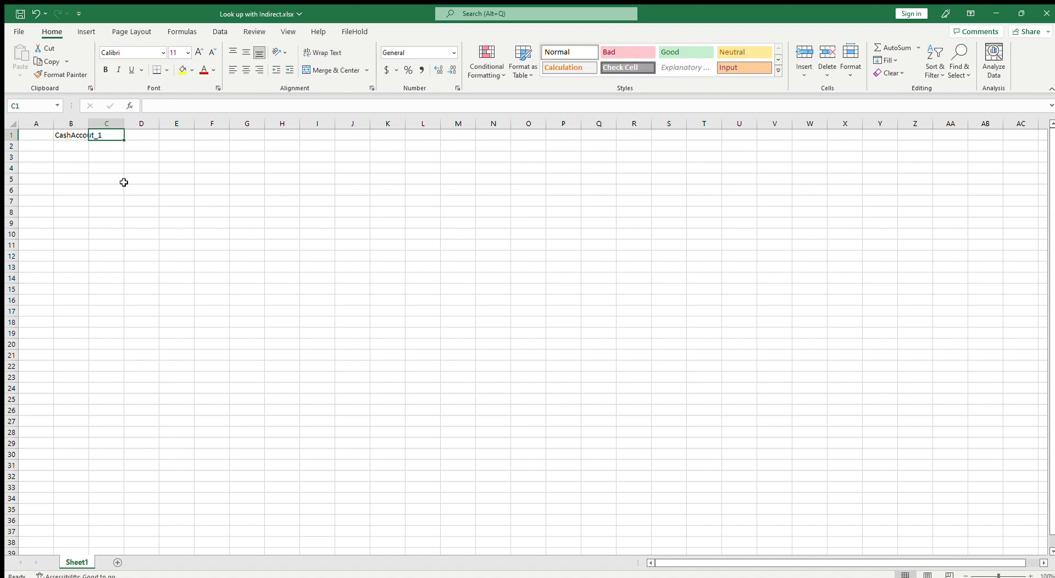
text(Cash)
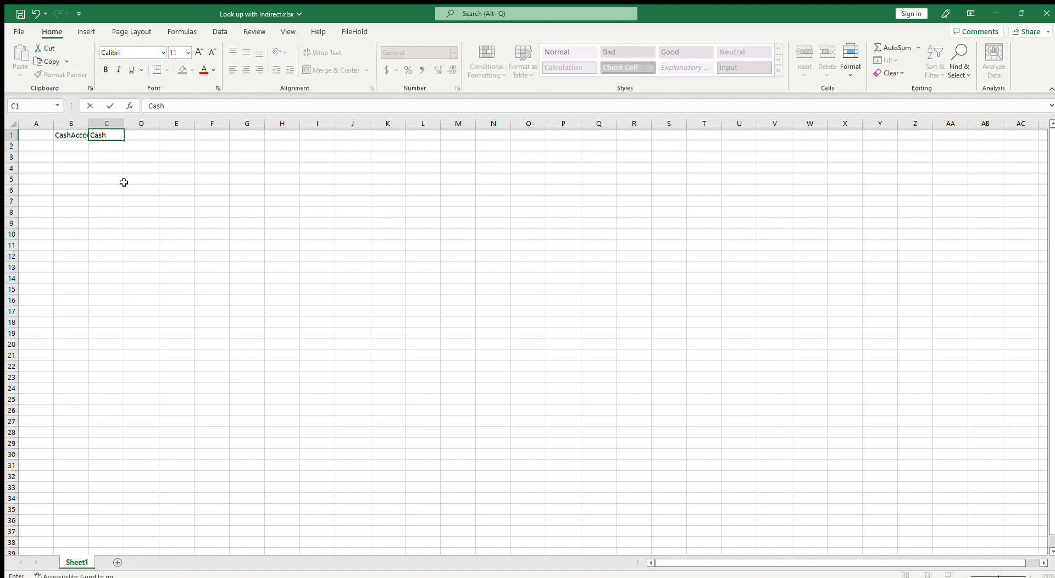
key(Return)
Enter the numbers 1 and 2 in cells B2 and C2
text(1)
key(Tab)
text(2)
key(Tab)
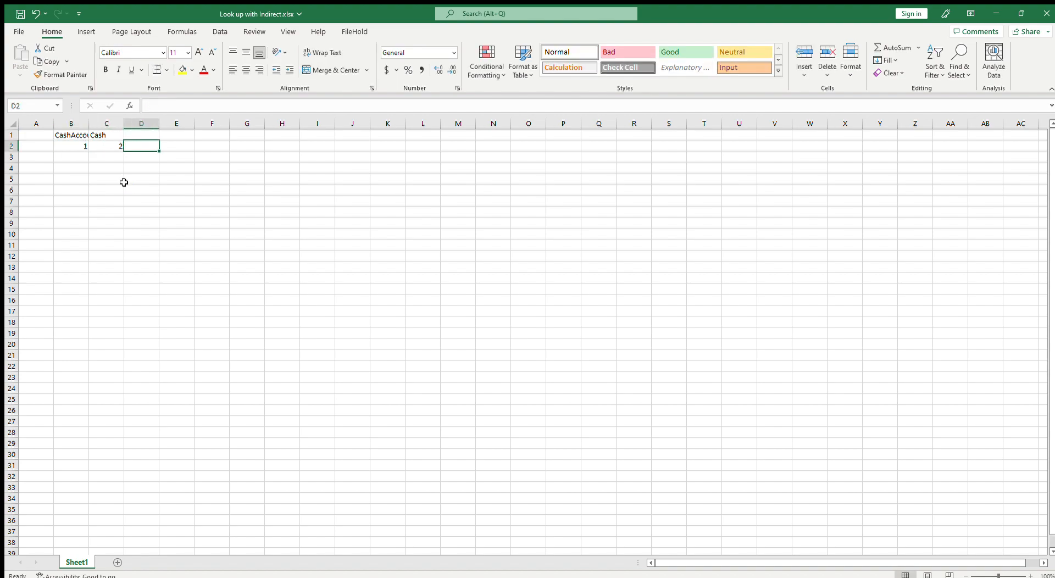
Fill the number series across row 2 from B2 up to 30 in column AE
click(65, 144)
drag(76, 146, 996, 172)
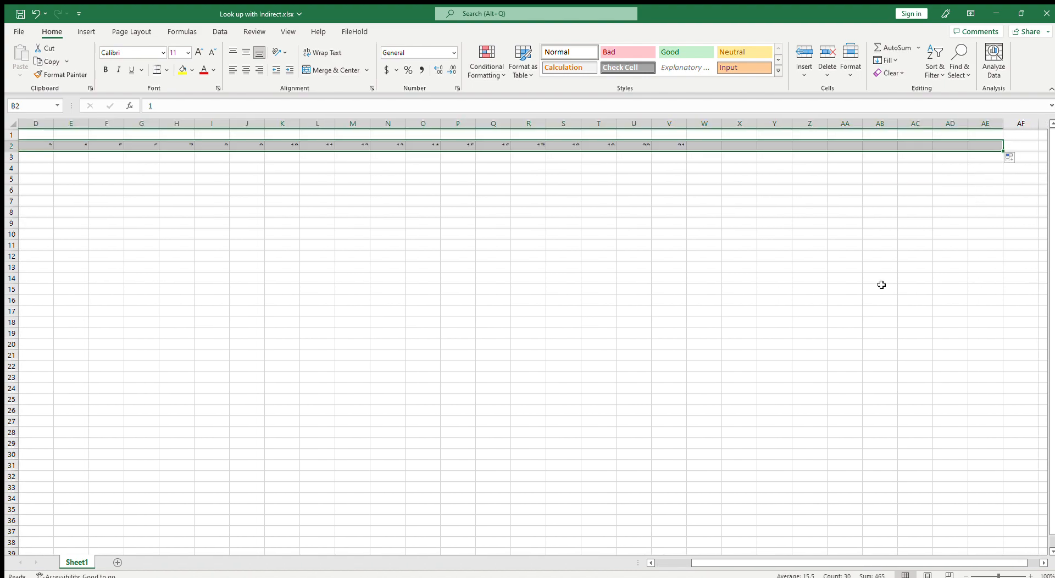
drag(973, 563, 857, 563)
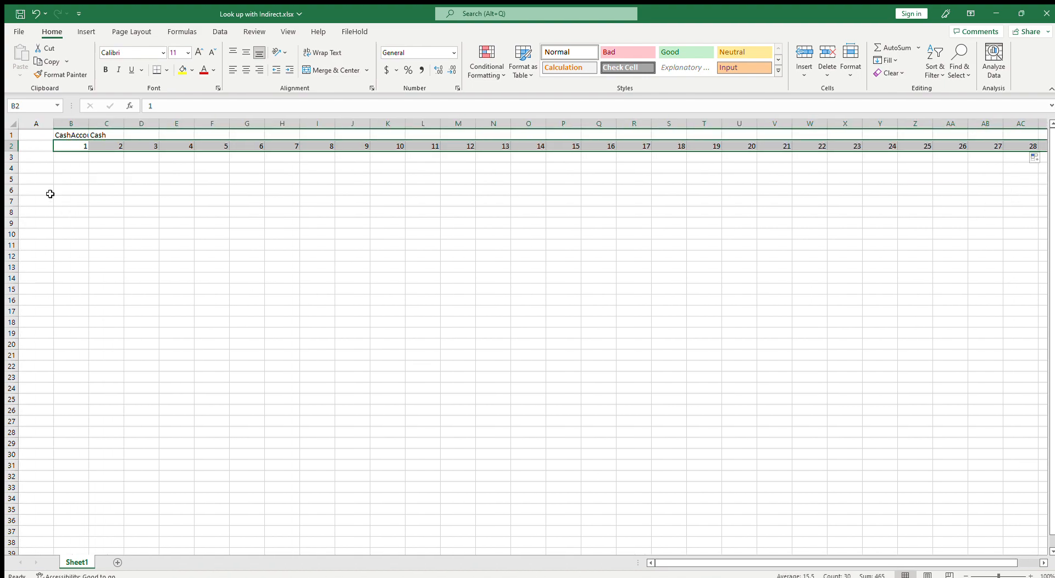
Turn B1 into the formula ="CashAccount_"&B2
click(102, 135)
click(76, 135)
click(194, 107)
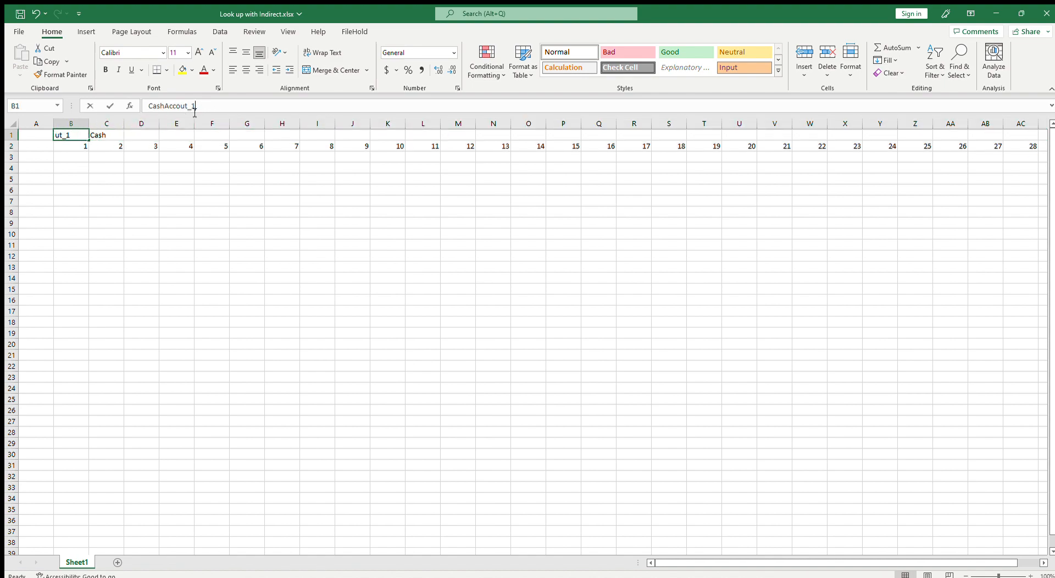
key(Home)
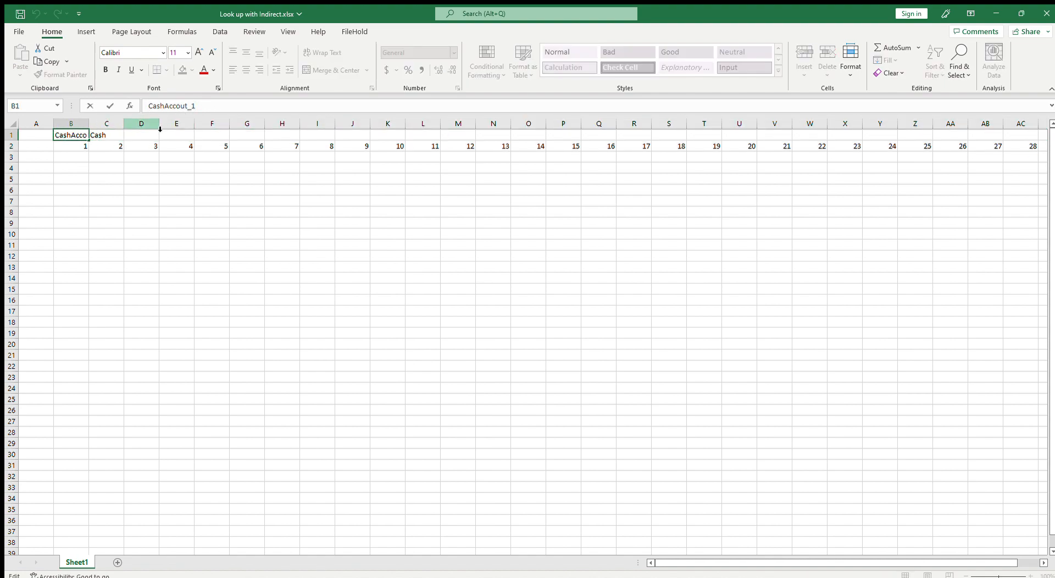
text(=)
key(End)
key(BackSpace)
key(BackSpace)
key(BackSpace)
key(BackSpace)
key(BackSpace)
key(BackSpace)
key(BackSpace)
key(BackSpace)
key(BackSpace)
key(BackSpace)
key(BackSpace)
key(BackSpace)
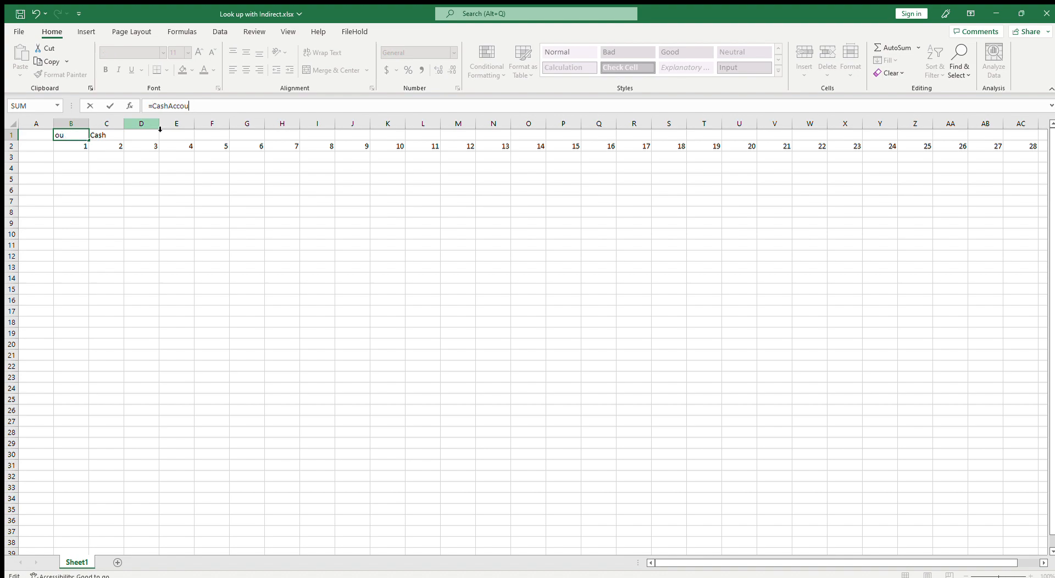
text("Cash)
text(Account)
text(_"&)
text(B2)
key(ctrl+Return)
Copy the B1 header formula across row 1 through column AE
key(ctrl+c)
key(Right)
drag(952, 561, 1054, 561)
shift+click(1017, 137)
key(ctrl+v)
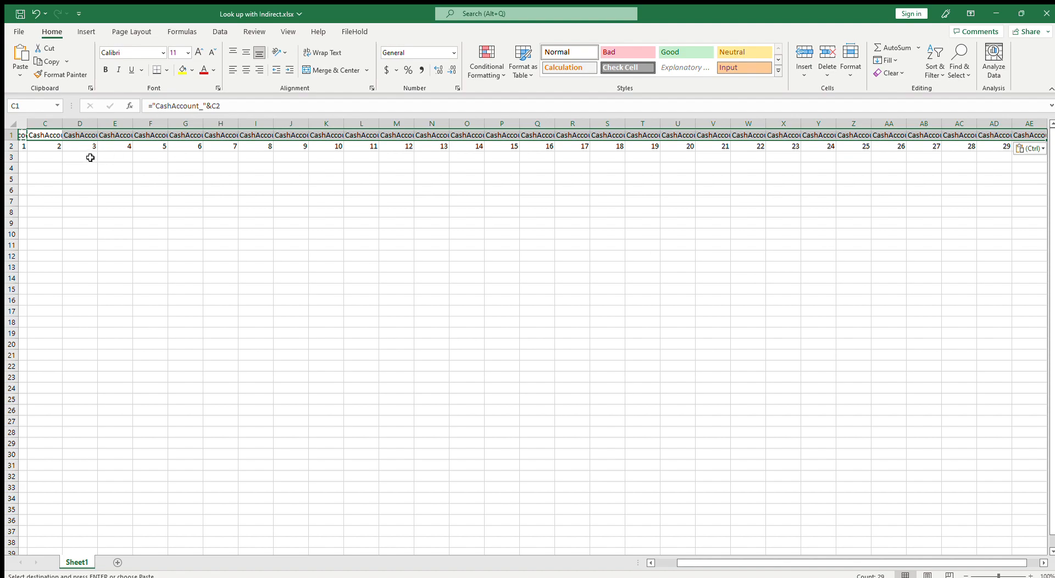
Paste the row 1 headers B1:AE1 back onto themselves as static values
key(Left)
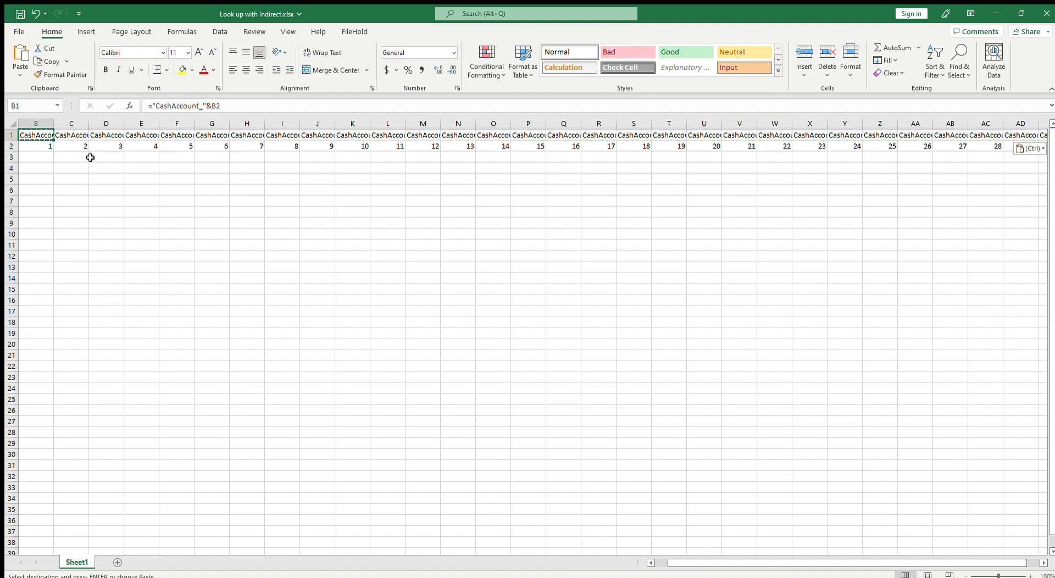
key(ctrl+shift+Right)
key(ctrl+c)
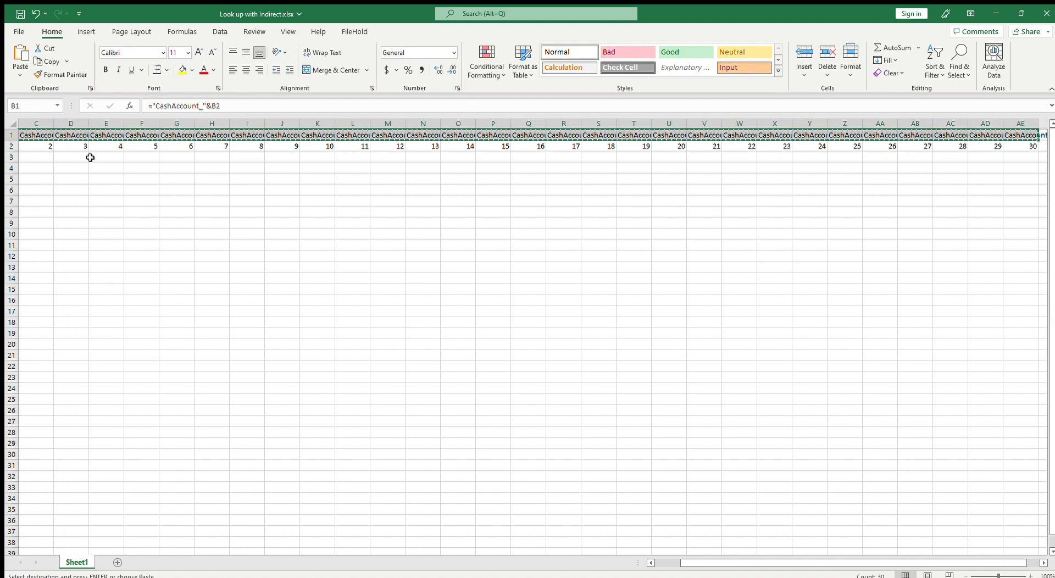
key(Left)
key(Right)
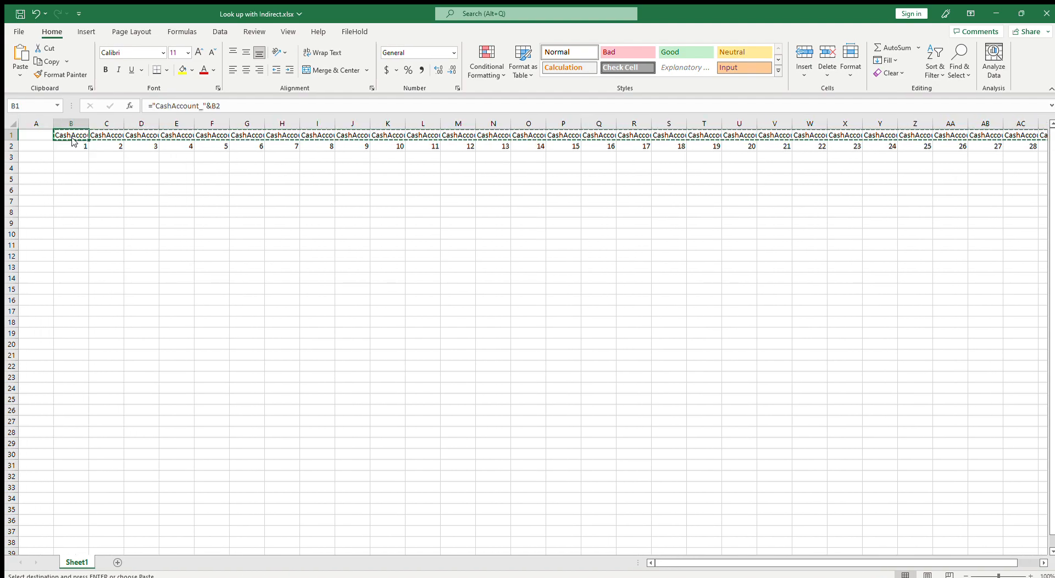
key(ctrl+shift+Right)
key(ctrl+shift+v)
Clear the helper numbers from row 2
click(11, 148)
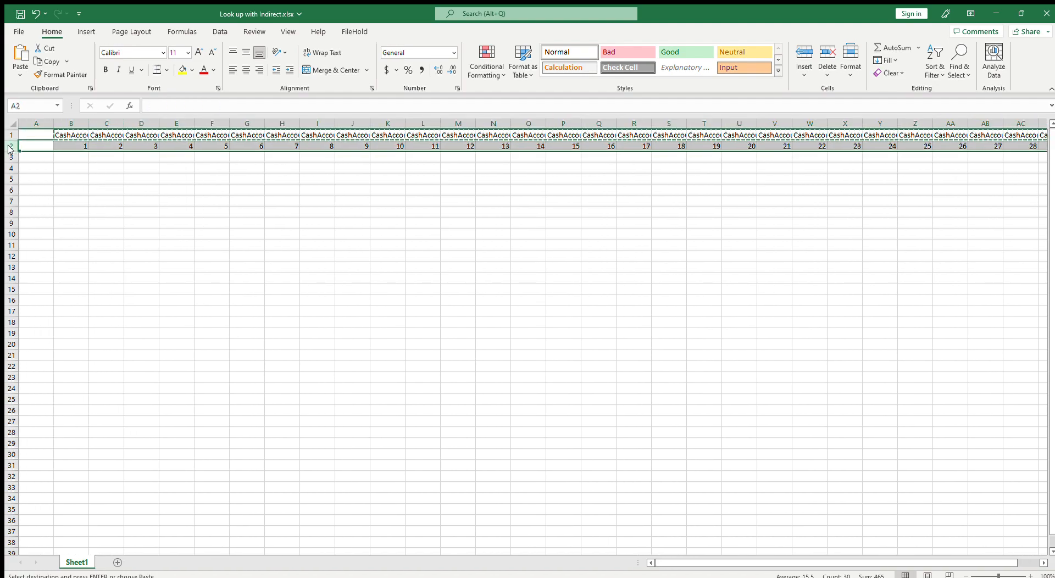
key(Delete)
click(93, 219)
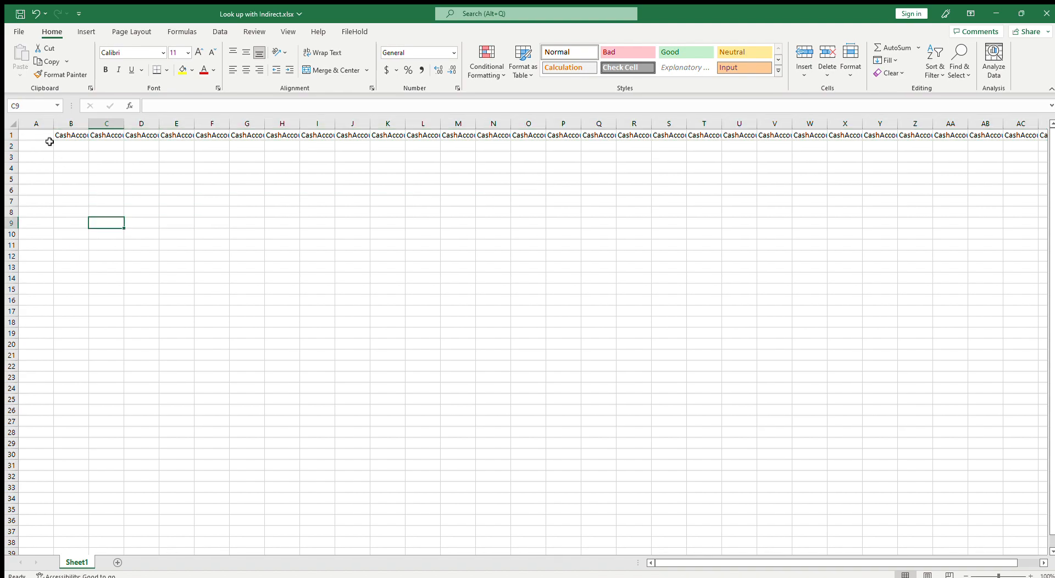
Apply Wrap Text to the account headers in row 1
drag(13, 141, 994, 146)
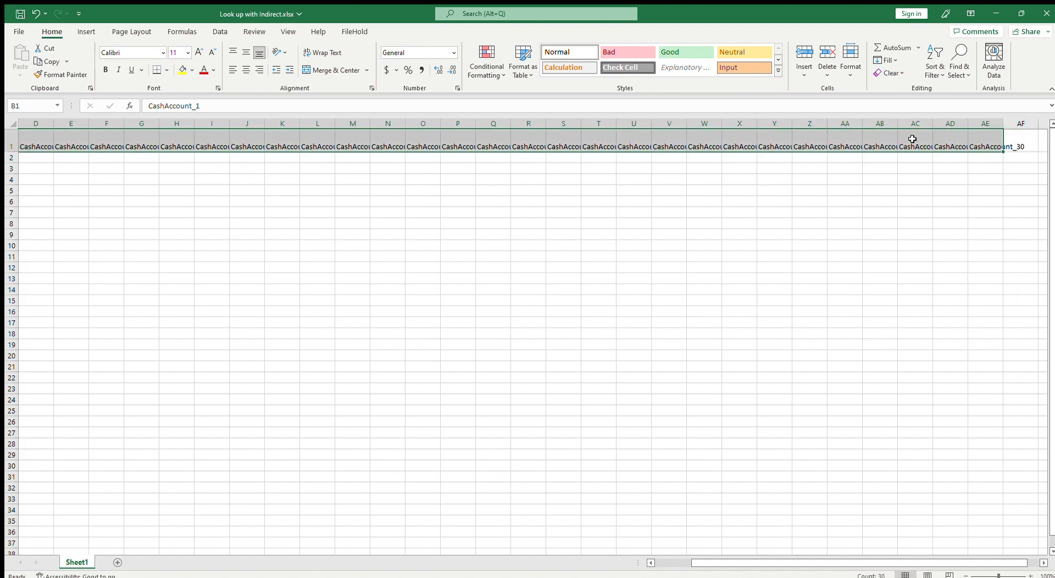
click(327, 57)
click(38, 157)
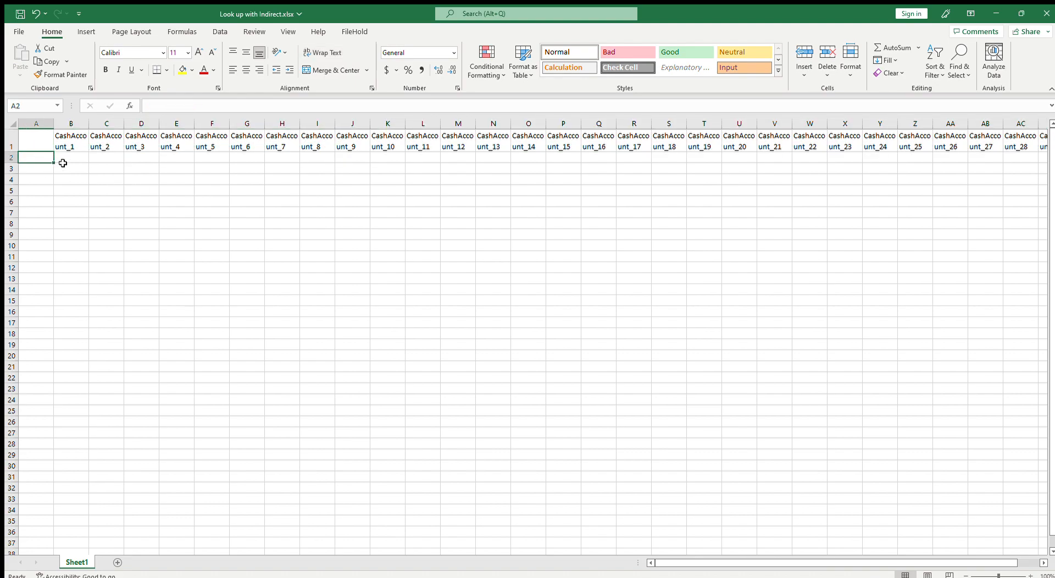
click(70, 144)
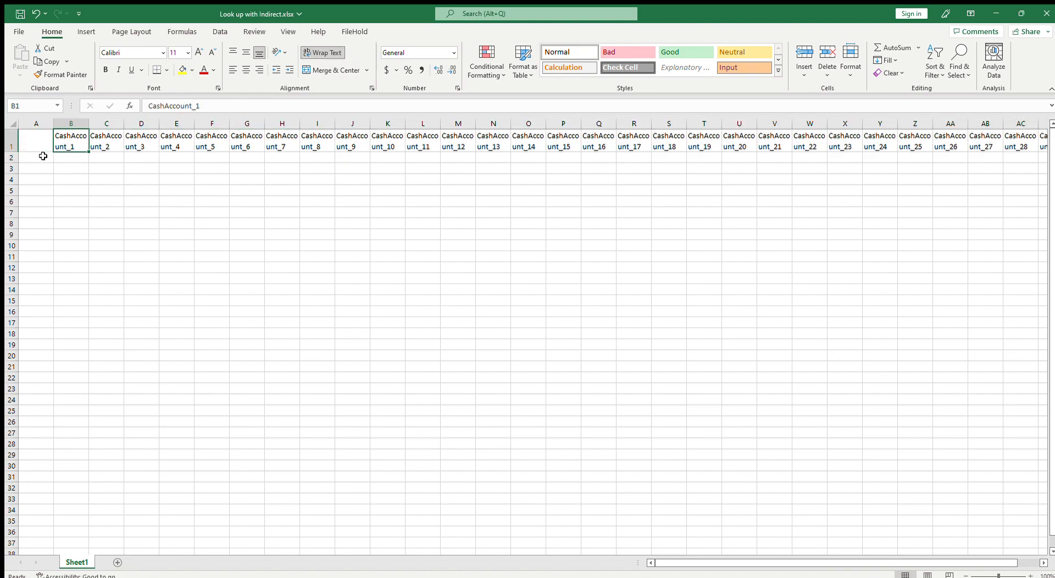
click(43, 156)
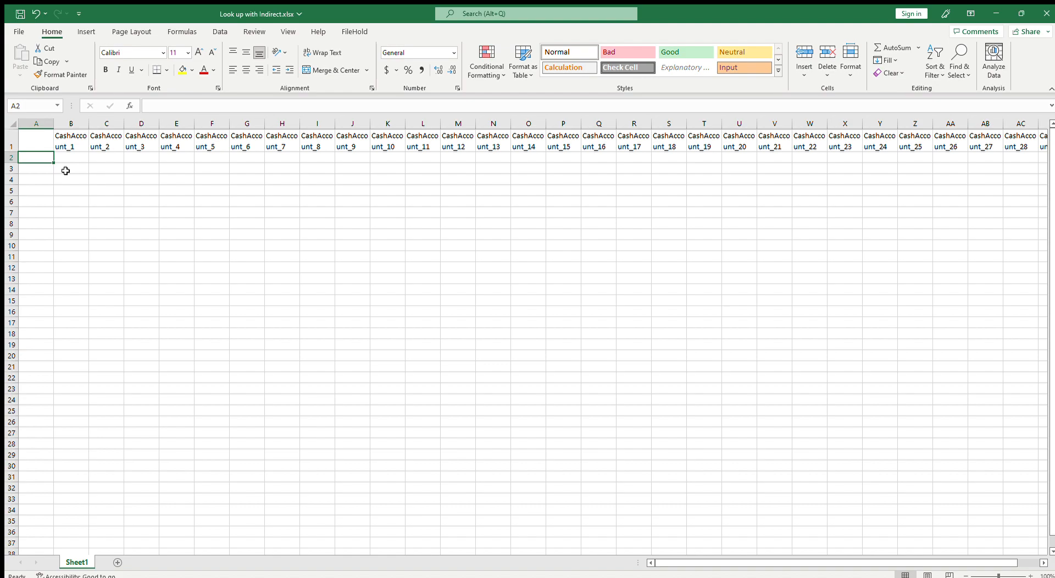
Enter the date 7/1/2023 in A2 and the formula =A2+1 in A3
text(7/1/2023)
key(Return)
key(Up)
key(Down)
text(=)
key(Up)
text(+1)
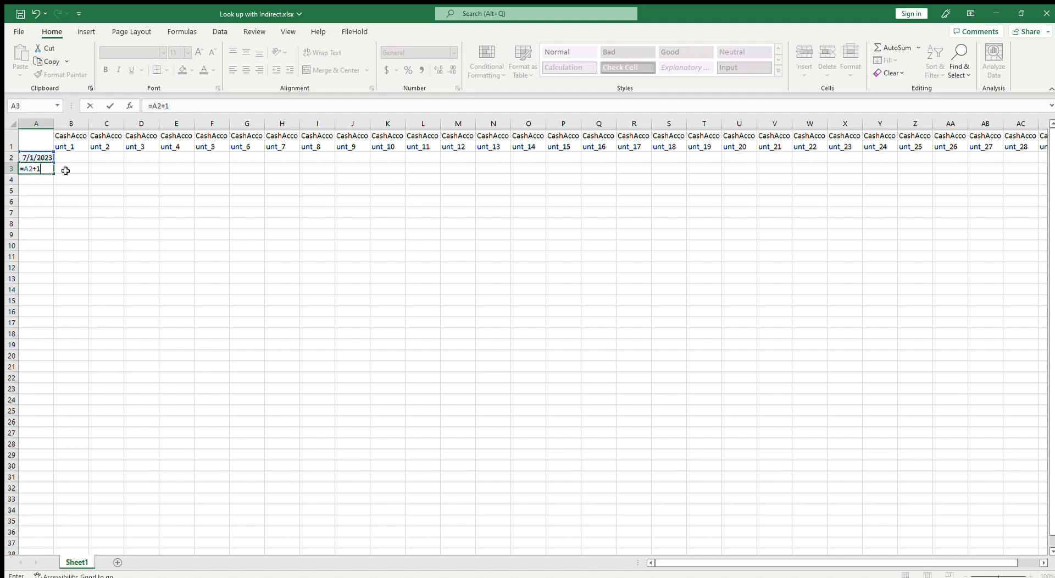
key(Return)
Fill the date formula down column A to row 32 and autofit the column width
click(44, 169)
drag(53, 174, 61, 459)
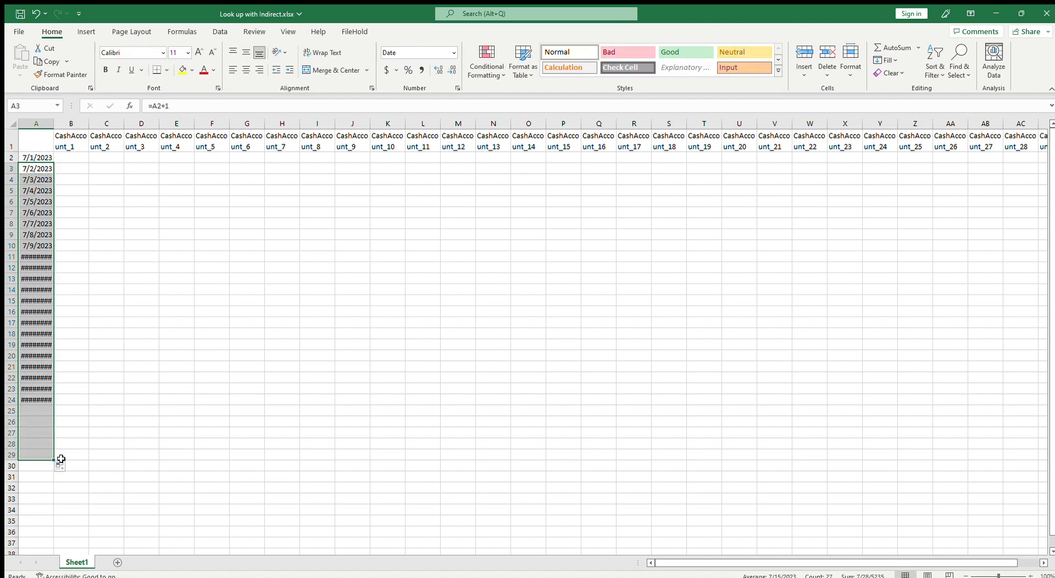
double_click(54, 123)
drag(55, 459, 55, 490)
click(109, 400)
Enter =IF(CHOOSE(RANDBETWEEN(1,2),TRUE,FALSE),RANDBETWEEN(-10000,100000),"") in cell B2
click(79, 157)
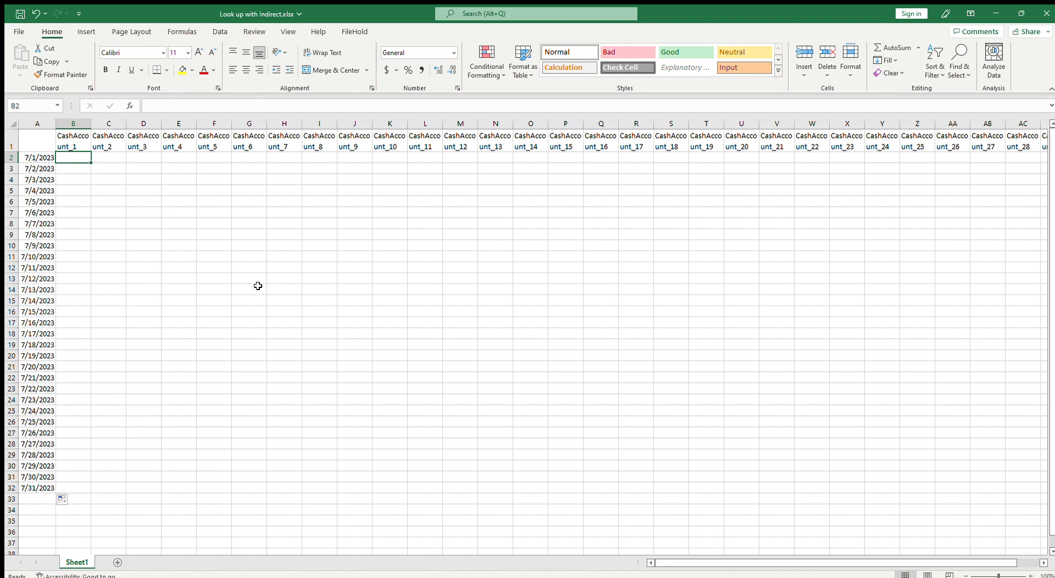
text(=)
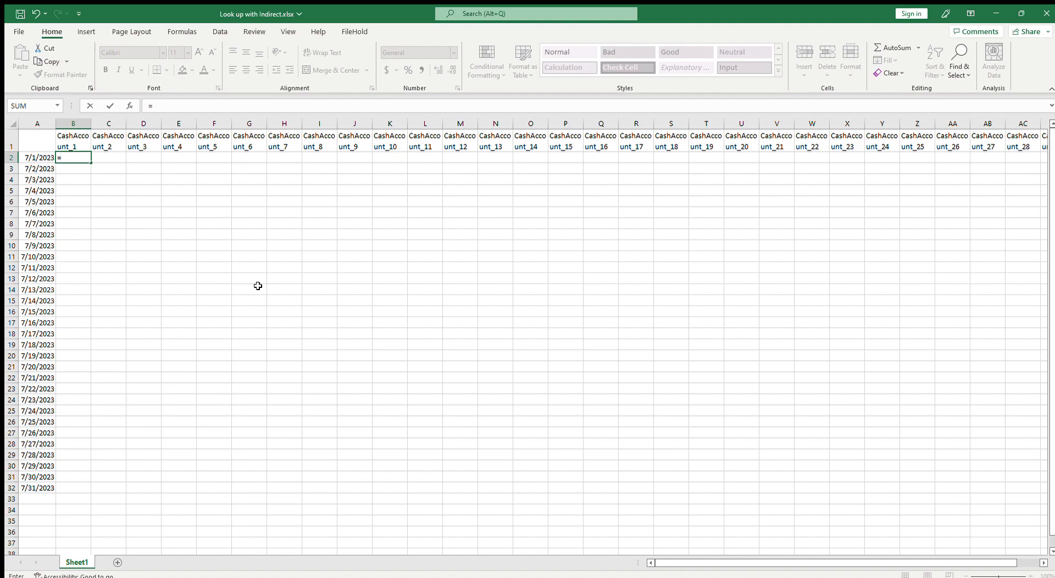
text(if(cho)
key(Tab)
text(rand)
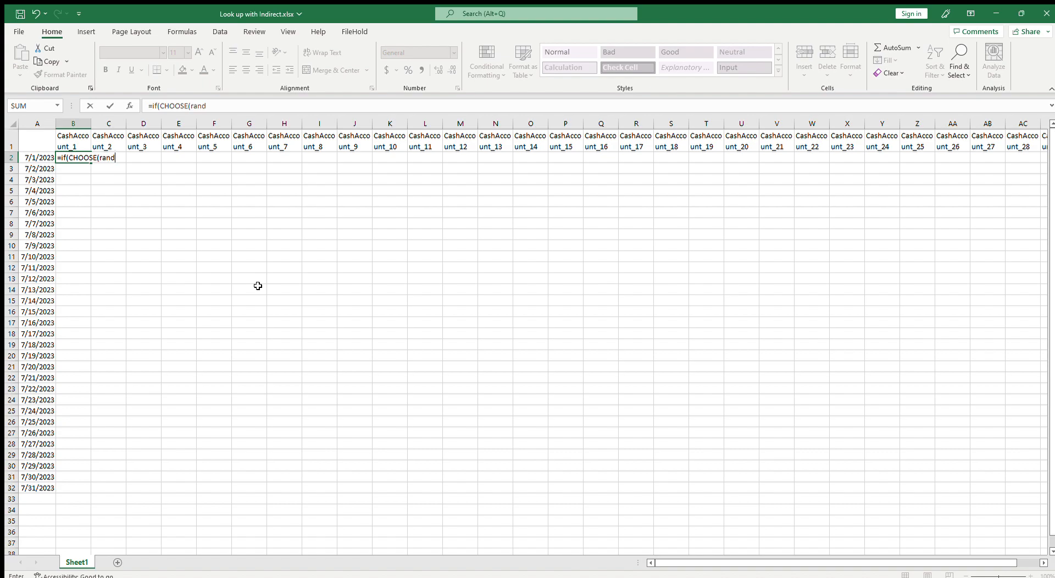
key(Tab)
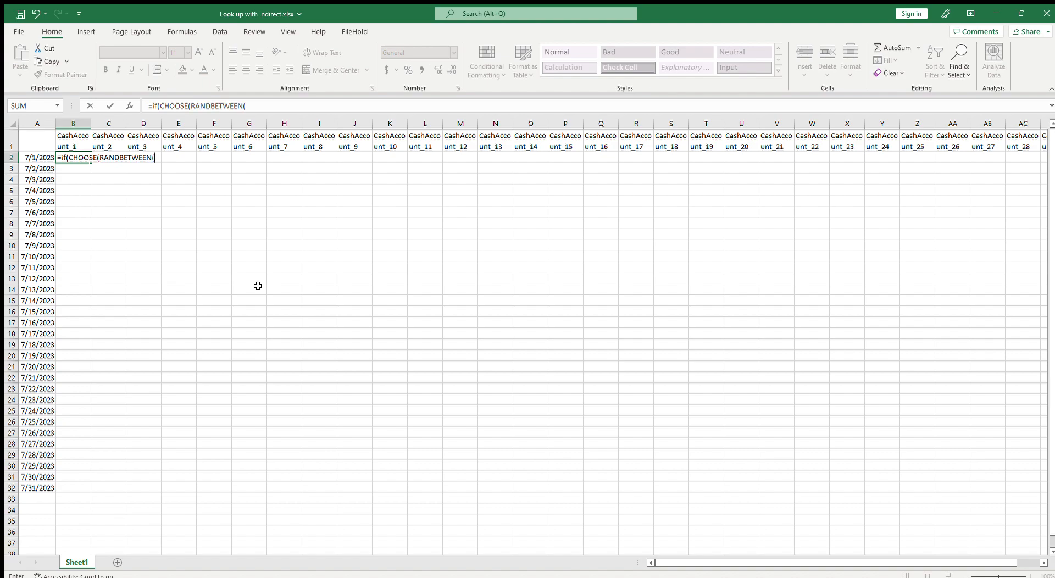
text(1,2),TRUE,FALSE)
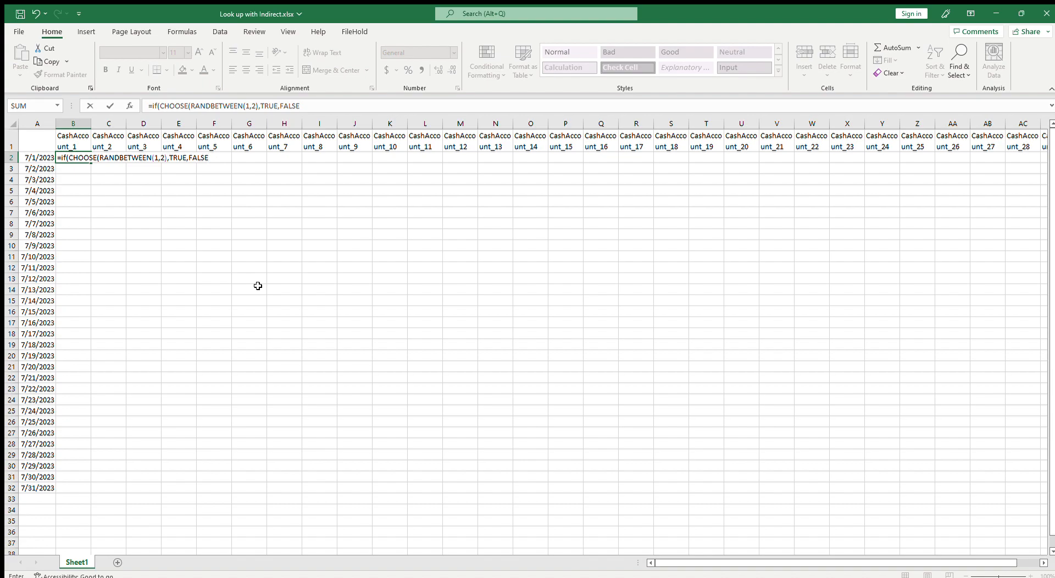
text(),)
text(rand)
key(Tab)
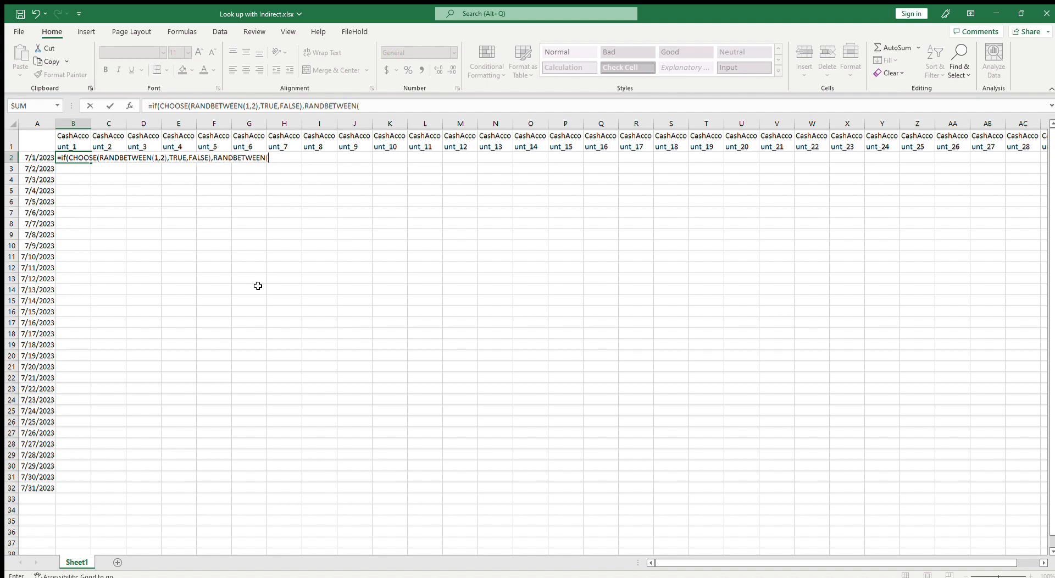
text(-10000,100000),)
text("")
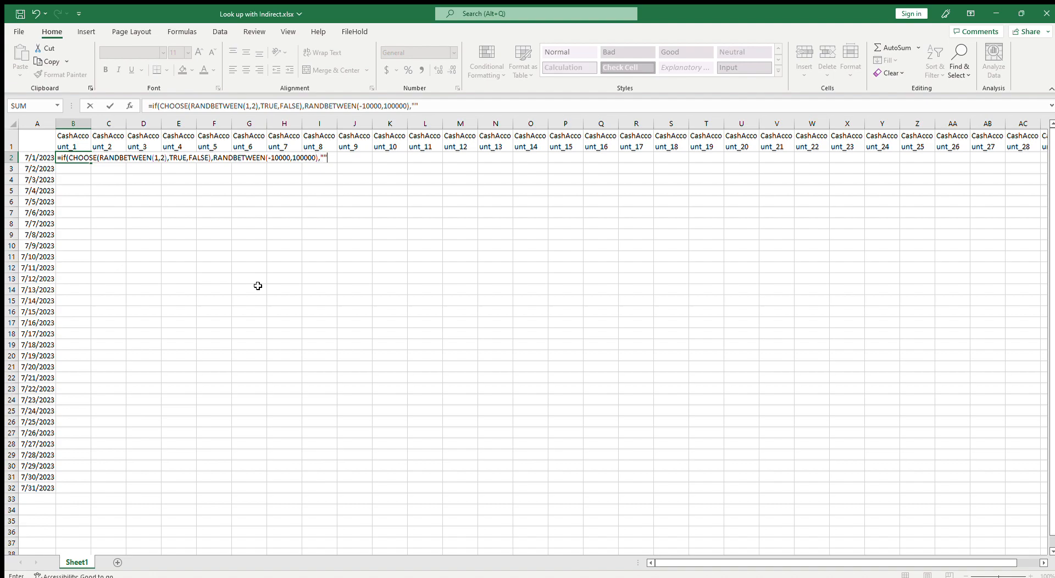
text())
key(Return)
Copy the B2 formula across the whole data range B2 through row 32 and column AE
key(Up)
key(ctrl+c)
mouse_move(81, 159)
mouse_down()
mouse_move(118, 490)
mouse_move(1033, 541)
mouse_move(1016, 448)
mouse_move(993, 463)
mouse_up()
key(ctrl+v)
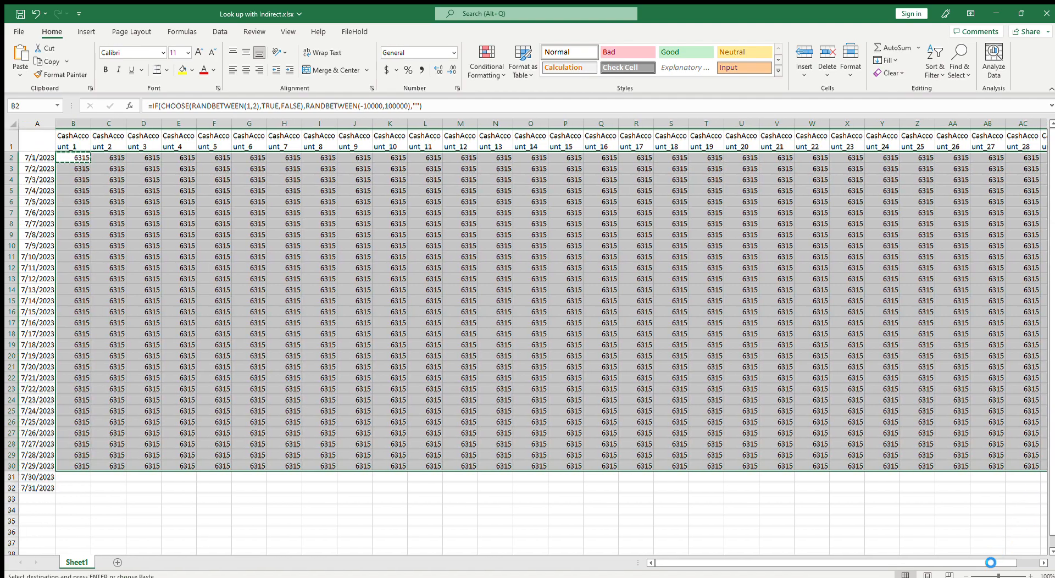
drag(69, 480, 1039, 488)
key(ctrl+v)
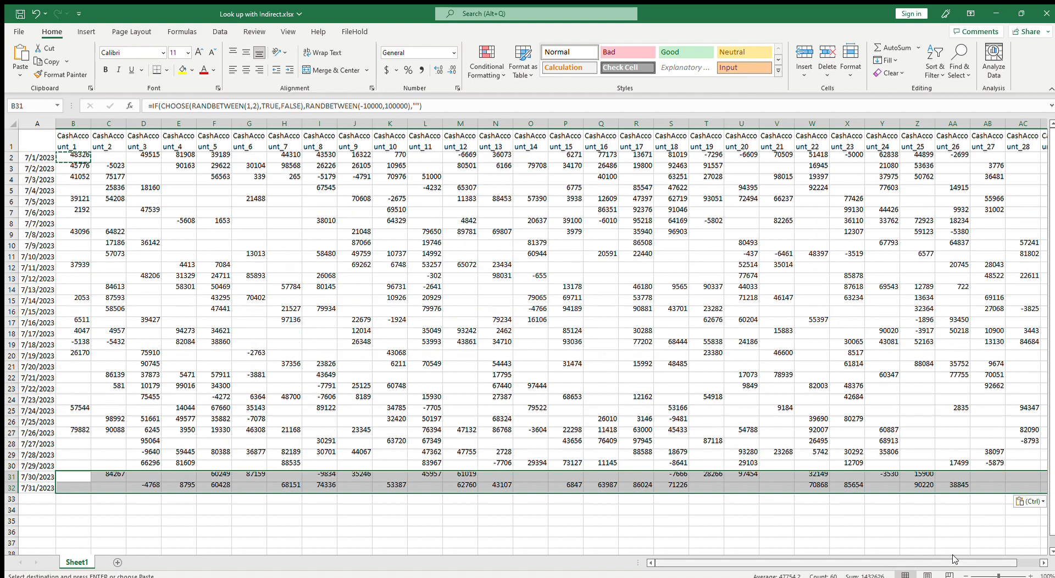
click(220, 429)
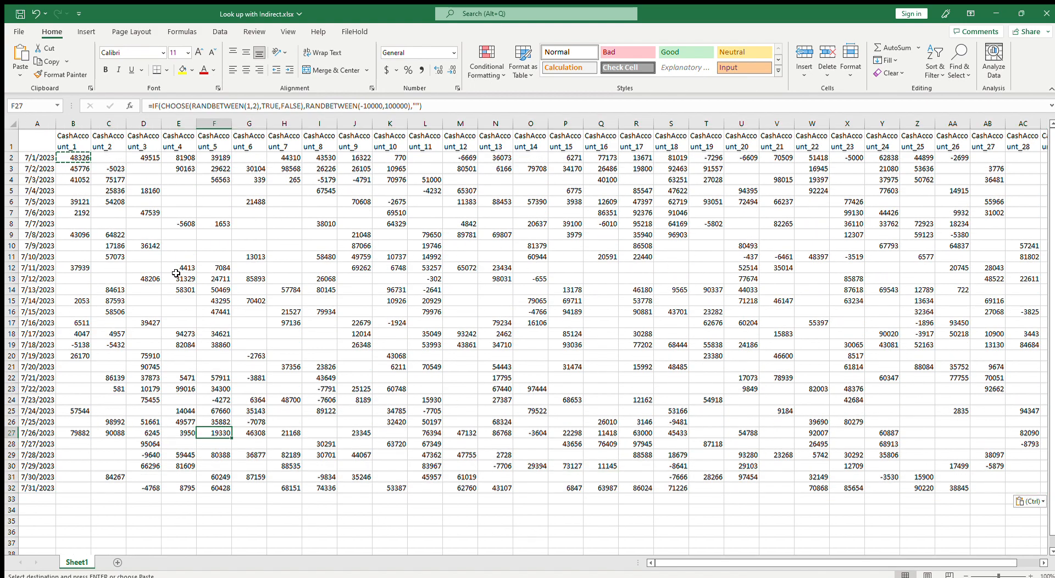
key(Escape)
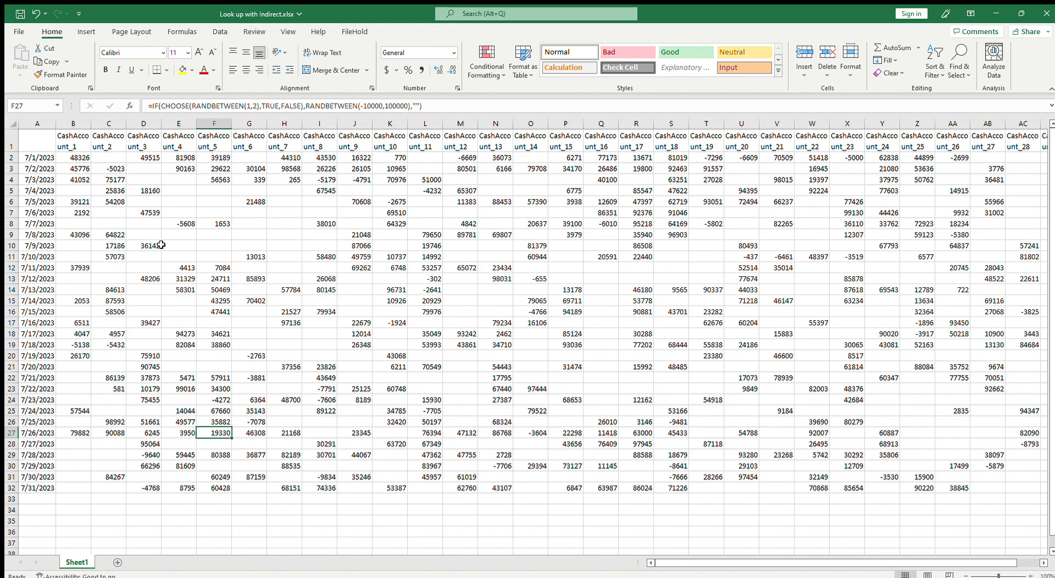
Rename the data sheet to July Pivot
click(74, 157)
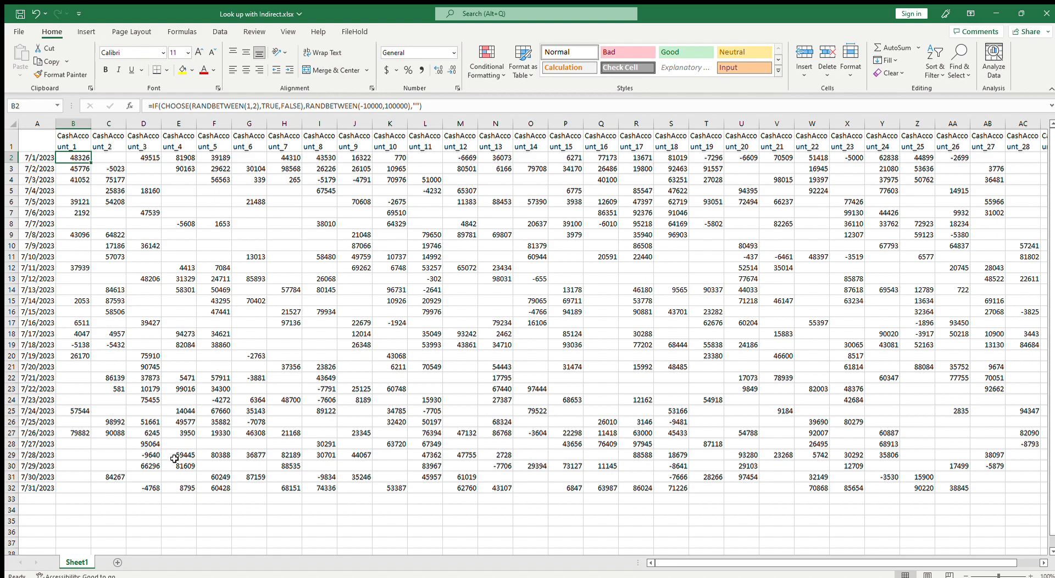
double_click(71, 561)
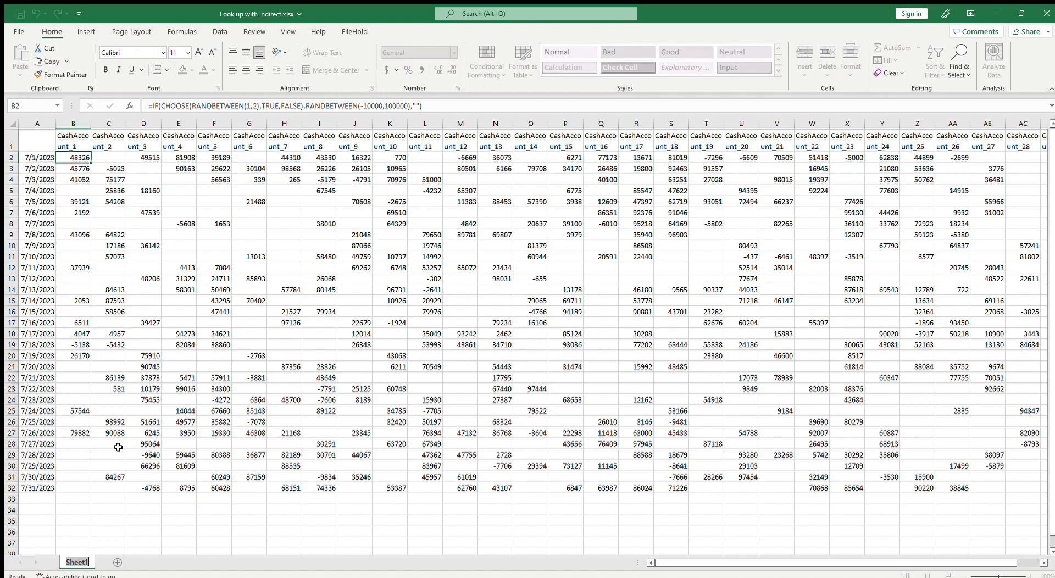
text(Pivot)
key(BackSpace)
key(BackSpace)
key(BackSpace)
key(BackSpace)
key(BackSpace)
text(July Pivot)
key(Return)
Create a copy of the July Pivot sheet
right_click(87, 558)
click(121, 459)
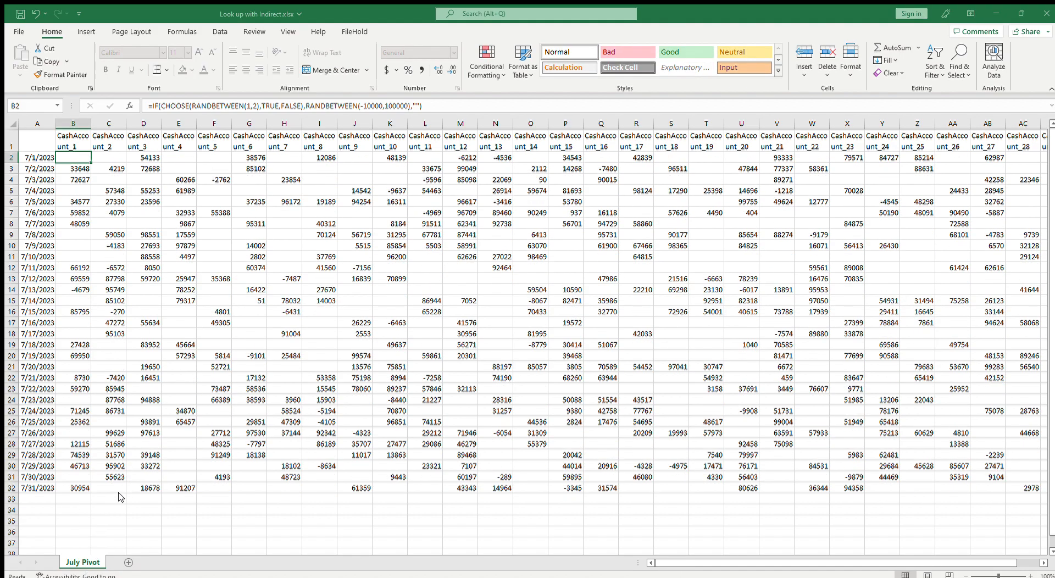
click(133, 547)
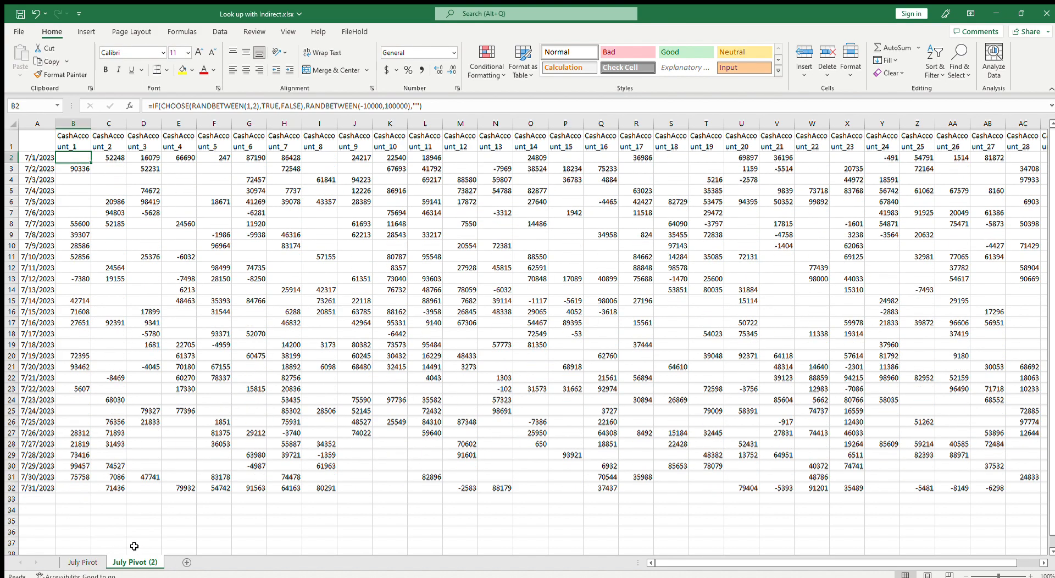
Rename the copied sheet to Pivot
double_click(129, 561)
key(Home)
key(Delete)
key(Delete)
key(Delete)
key(Delete)
key(Delete)
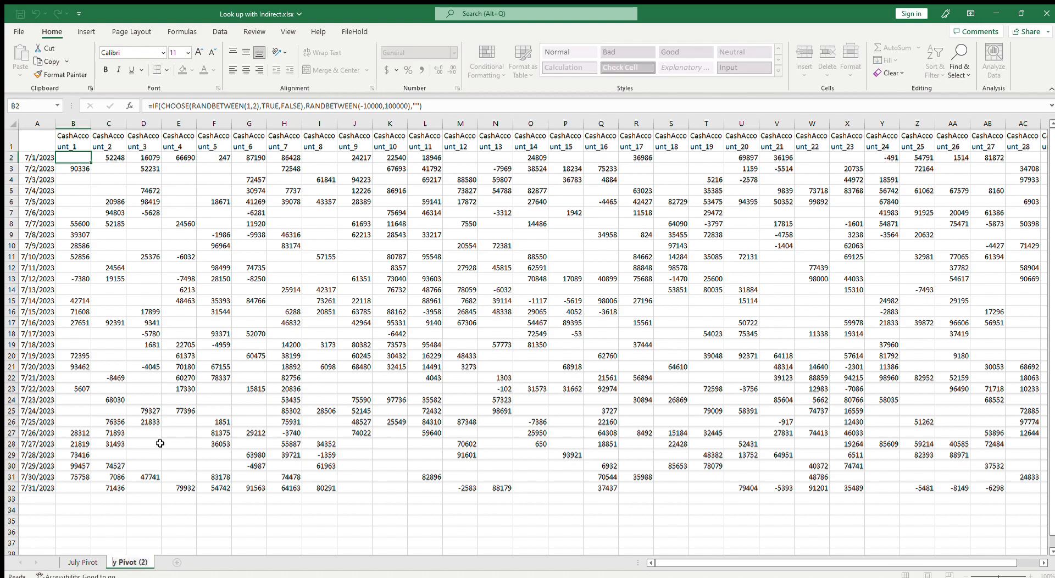
key(BackSpace)
key(BackSpace)
key(BackSpace)
key(BackSpace)
key(Return)
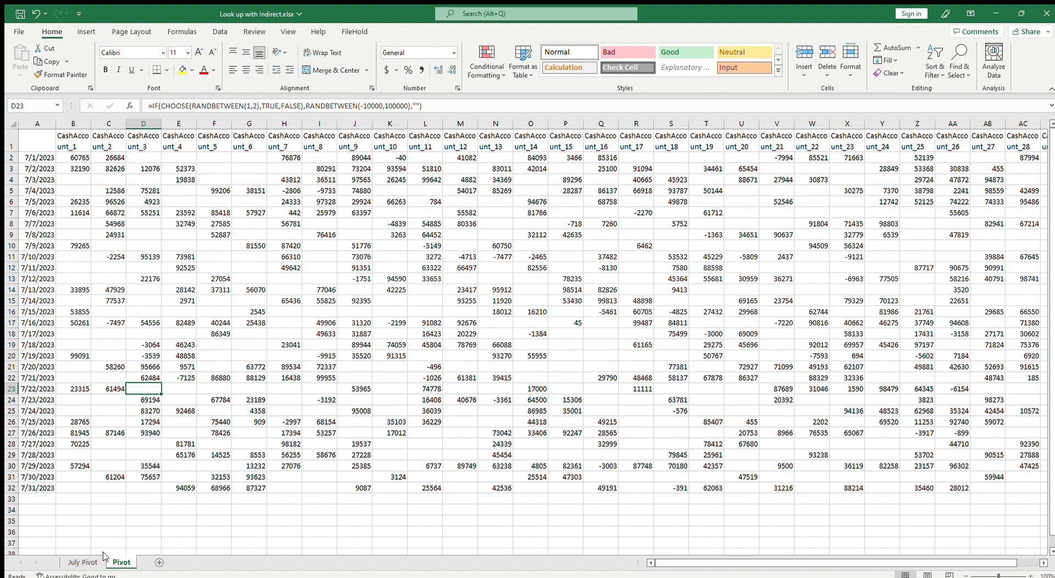
Copy the July Pivot data range and paste it back as static values
click(88, 562)
drag(73, 158, 987, 492)
key(ctrl+c)
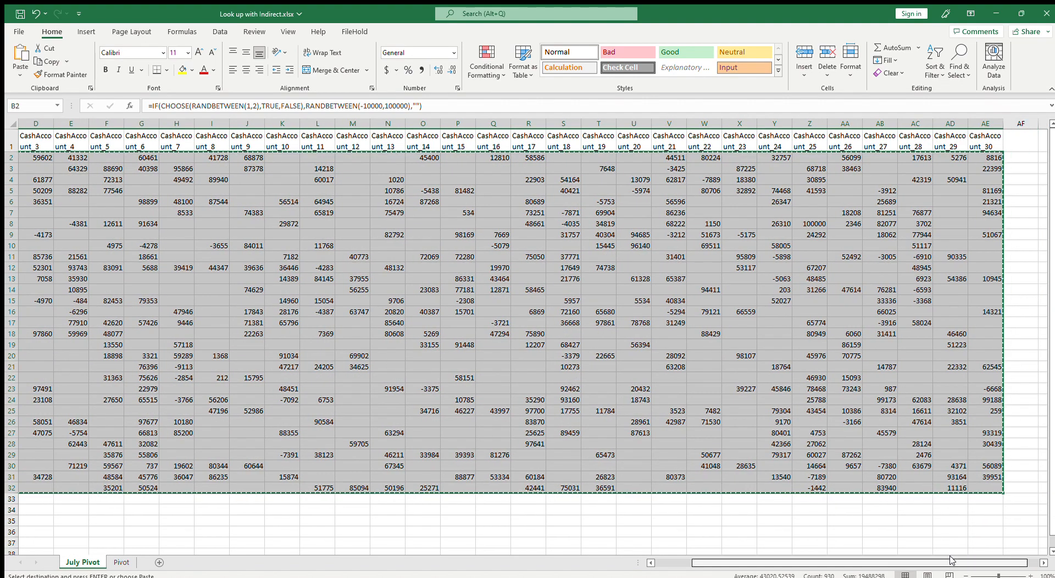
drag(950, 562, 796, 563)
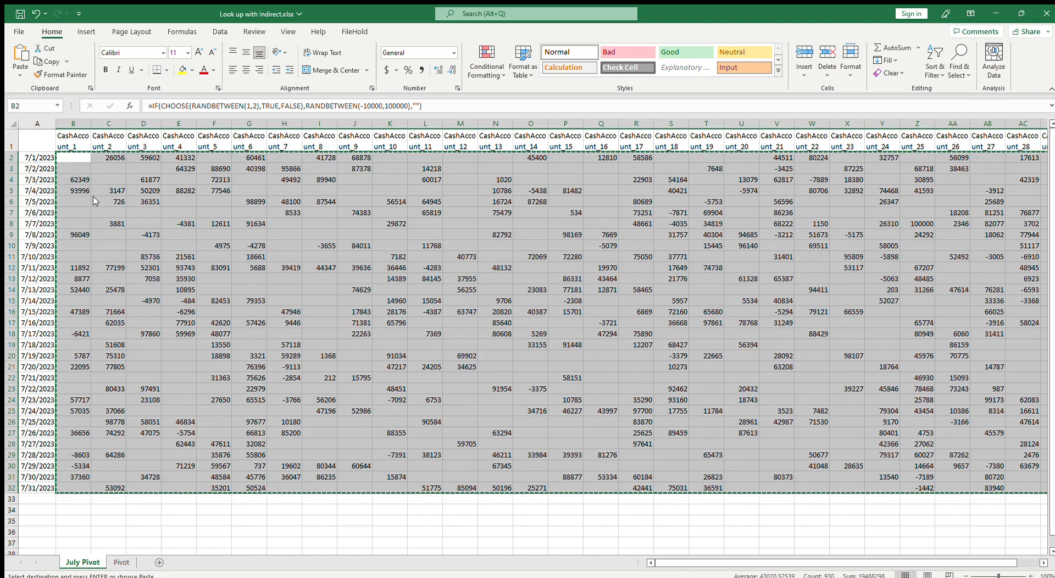
click(114, 235)
key(Escape)
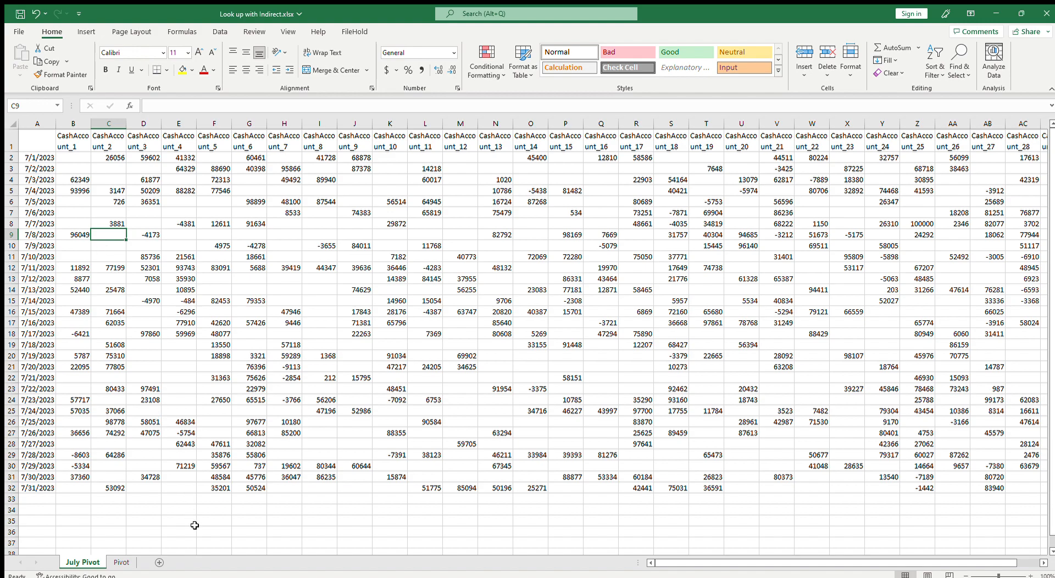
Add a new sheet at the front of the workbook and name it JE Template
click(159, 562)
drag(139, 560, 63, 561)
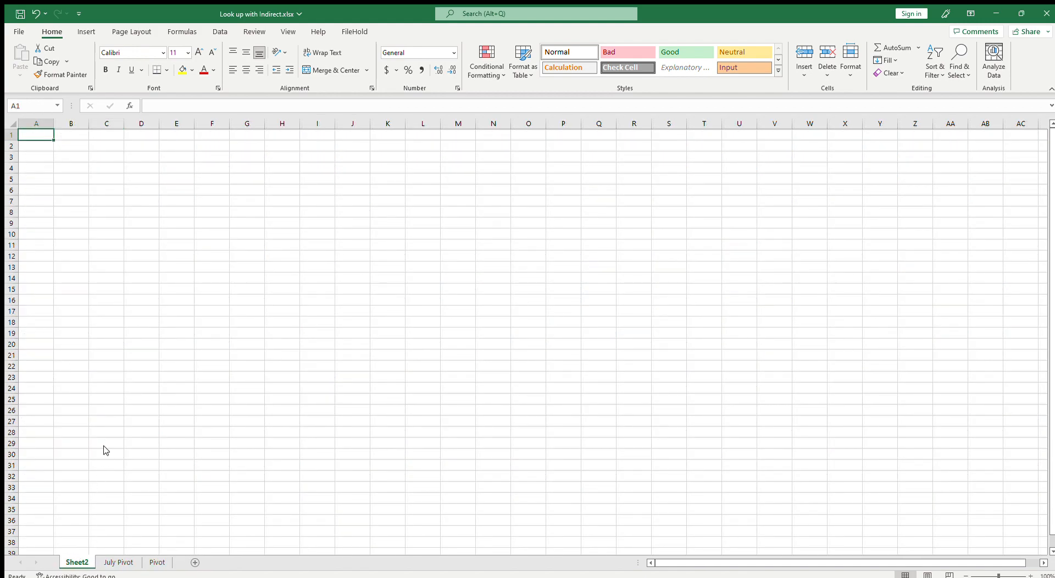
key(alt+h)
text(orJE)
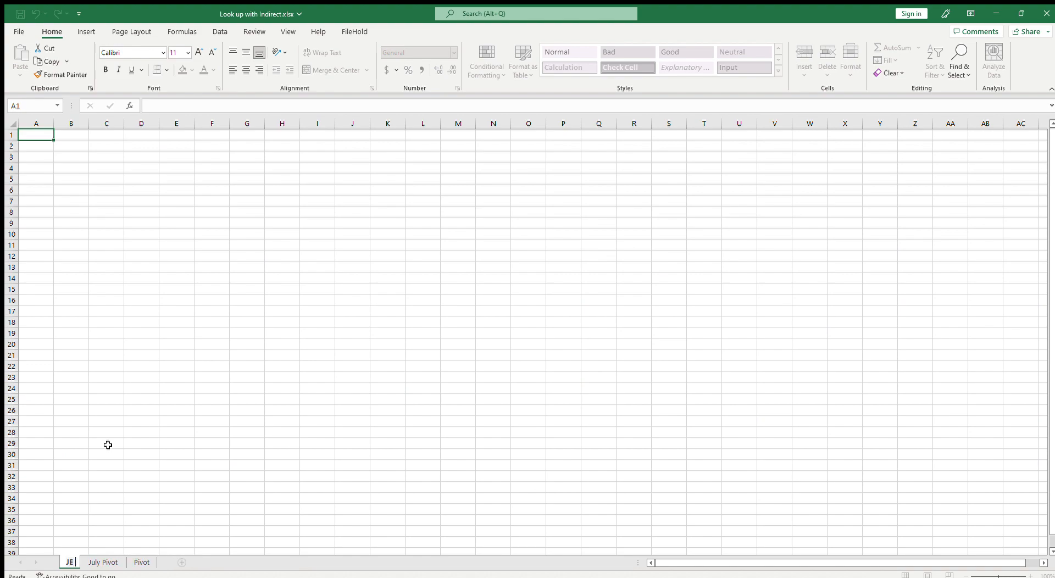
text( Template)
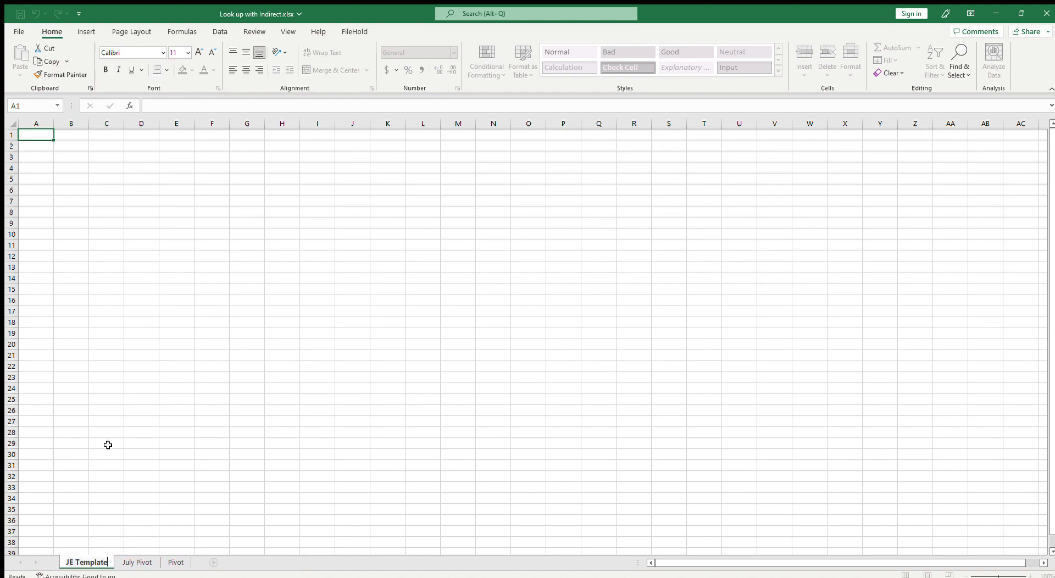
key(Return)
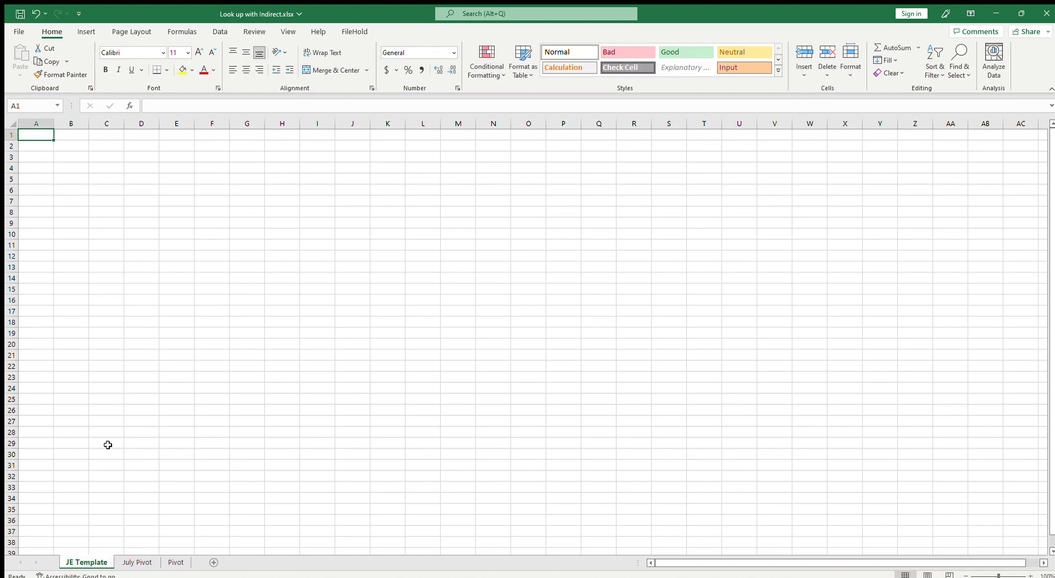
Copy the CashAccount headers from July Pivot and paste them transposed into JE Template column B from B2
click(79, 153)
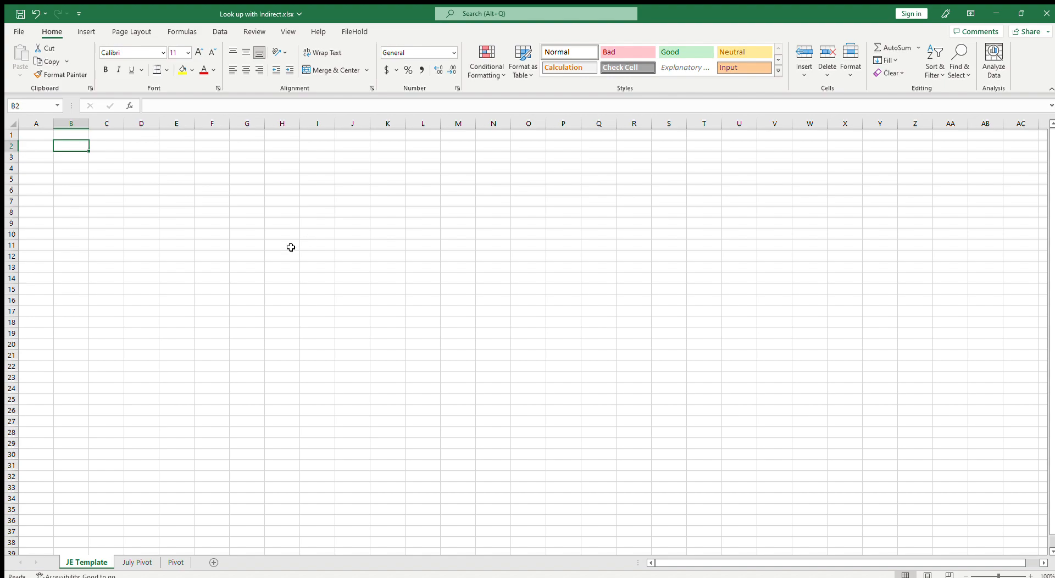
click(145, 566)
drag(77, 141, 978, 150)
key(ctrl+c)
scroll(59, 257, left, 3)
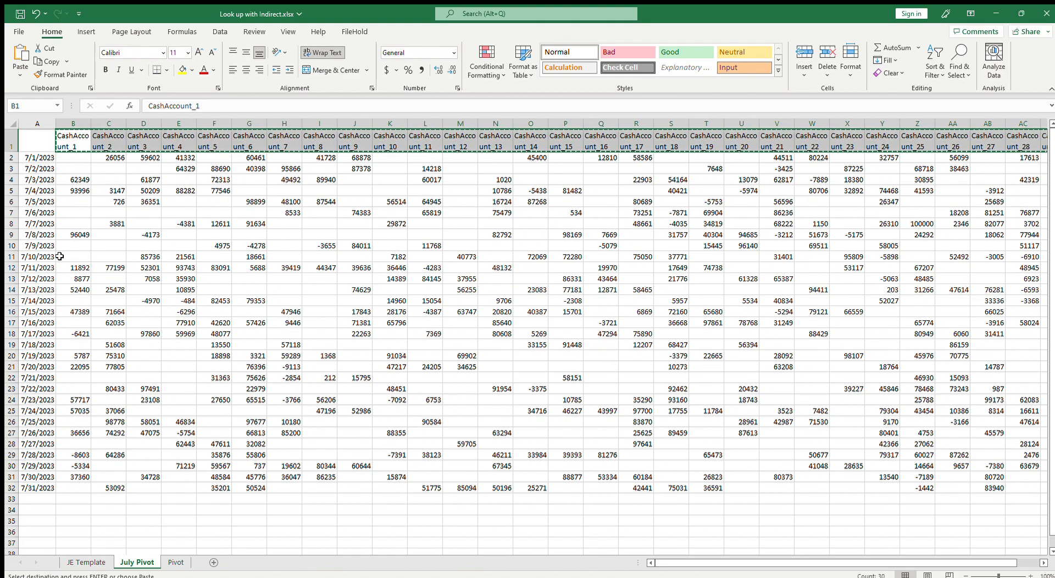
click(77, 562)
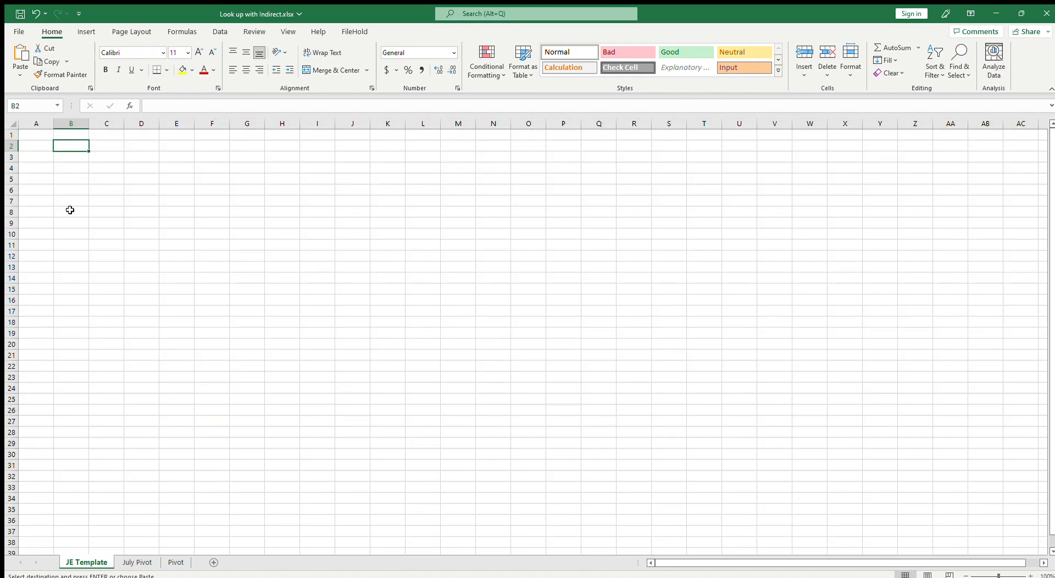
click(138, 224)
Apply row 1's formatting to rows 2–31 to remove wrapping and autofit column B
drag(89, 123, 140, 123)
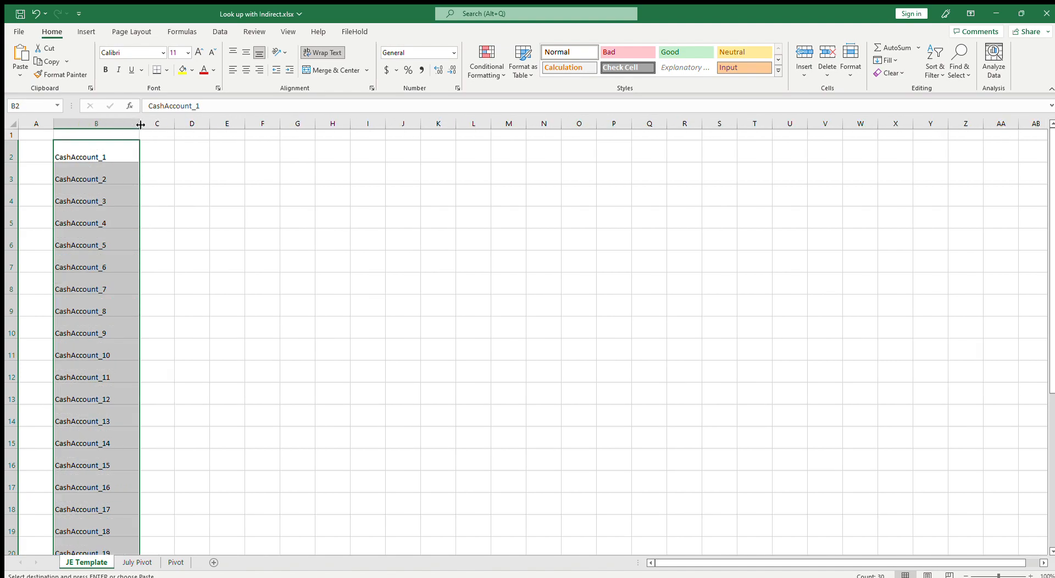
click(11, 135)
click(45, 78)
mouse_move(11, 153)
mouse_down()
mouse_move(11, 525)
mouse_move(71, 539)
mouse_move(82, 520)
mouse_up()
scroll(82, 510, up, 4)
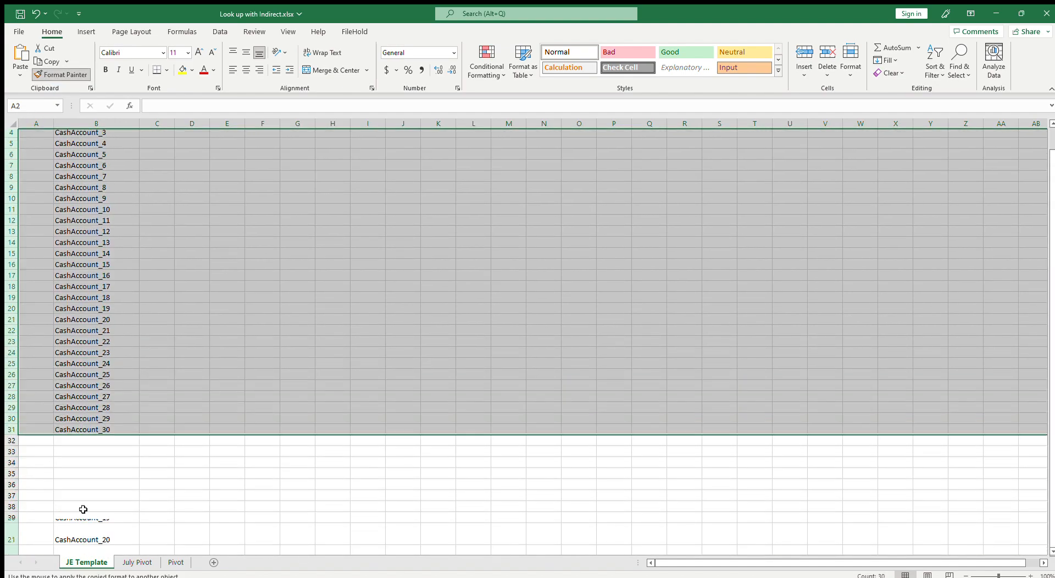
click(105, 355)
double_click(141, 124)
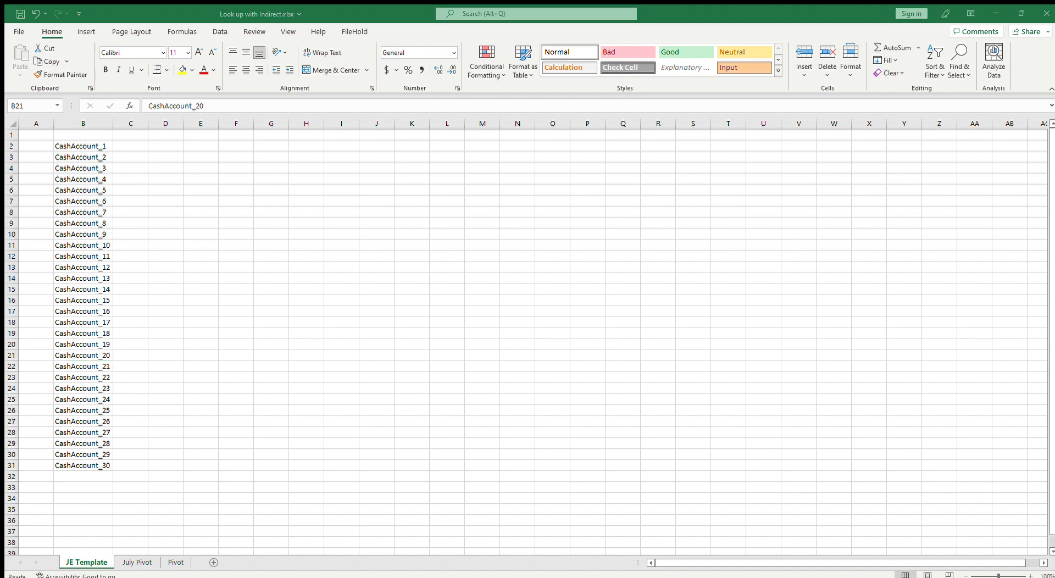
Enter the header Date in cell C1
click(132, 135)
text(Date)
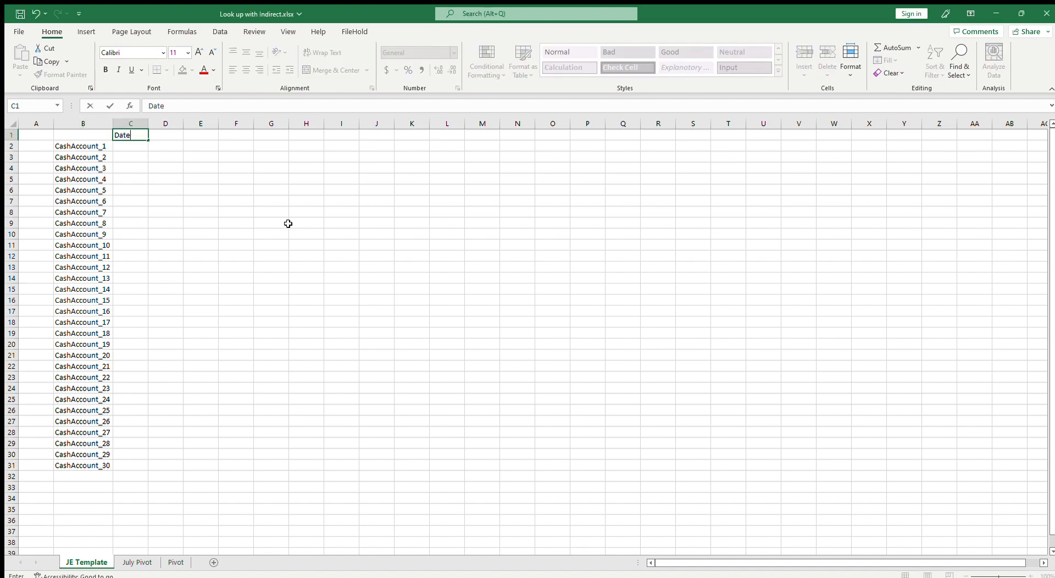
key(Return)
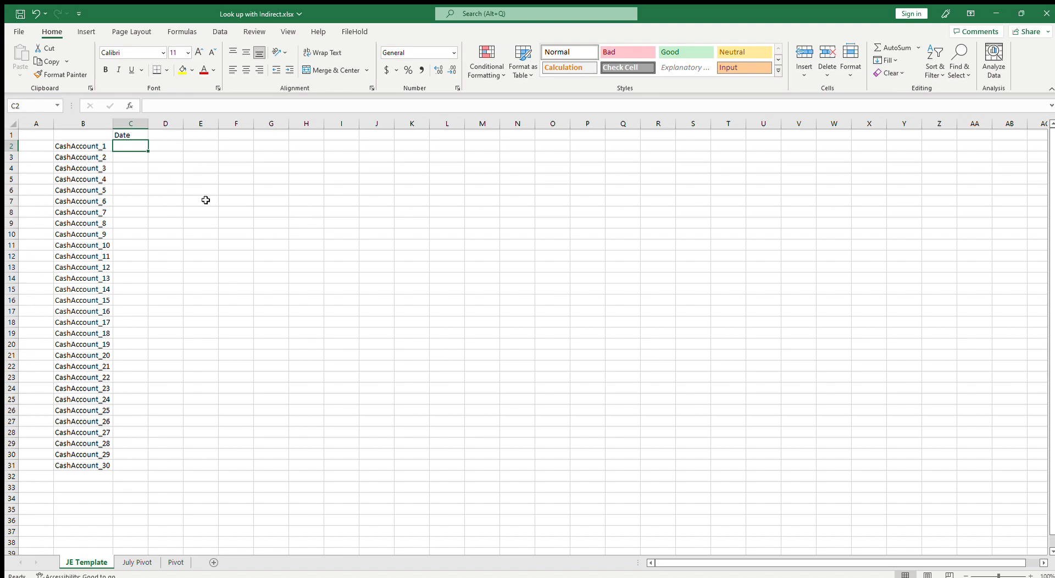
Enter 7/1/2023 in C2 and copy it down through C31
text(48)
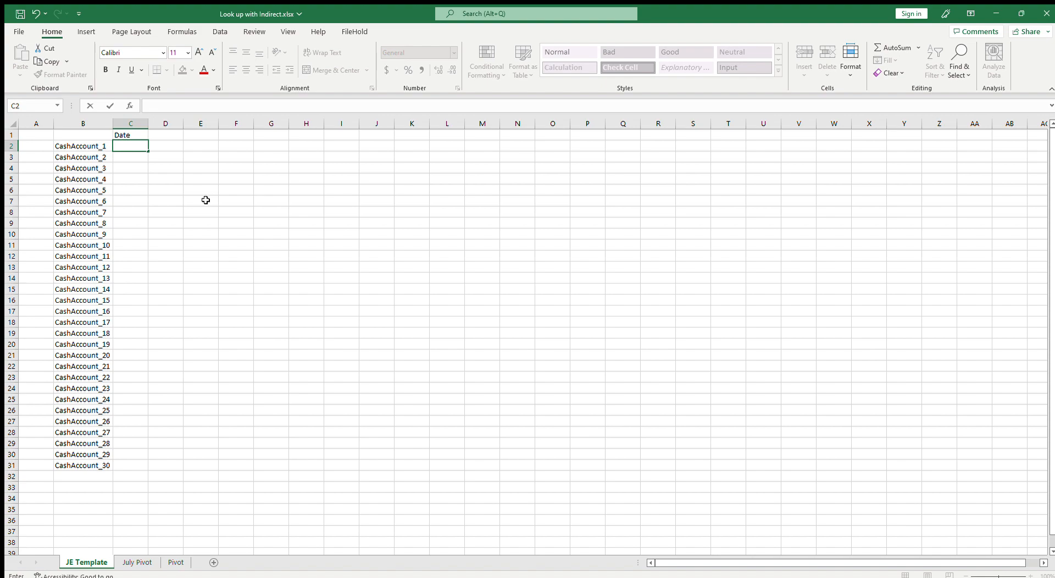
text(7/1/2023)
key(Return)
key(Up)
key(ctrl+c)
drag(131, 157, 132, 464)
key(ctrl+v)
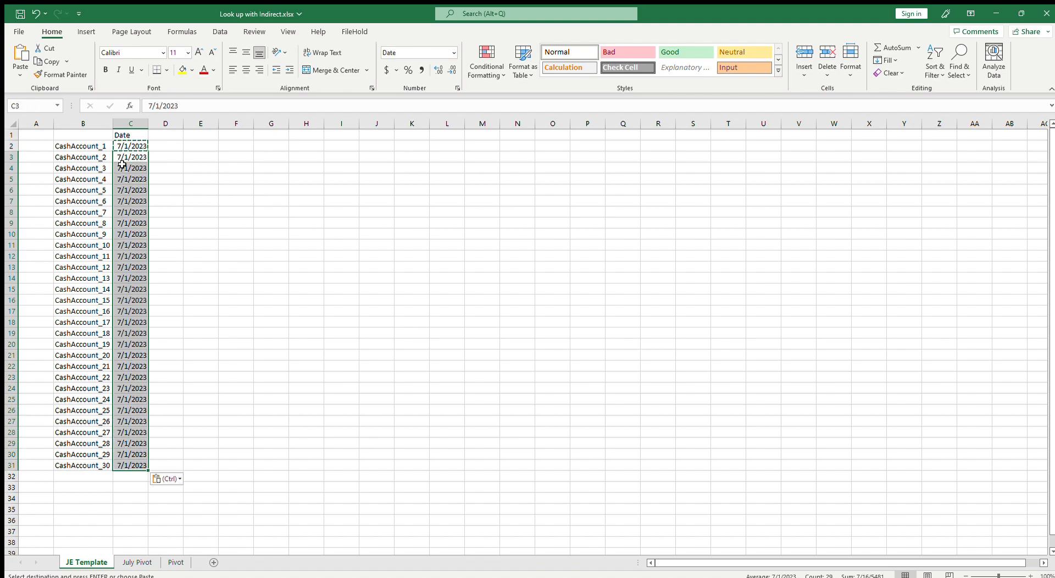
Copy the account names and dates in B2:C31 and paste them below starting at B32
drag(89, 144, 141, 466)
key(ctrl+c)
click(91, 477)
key(ctrl+v)
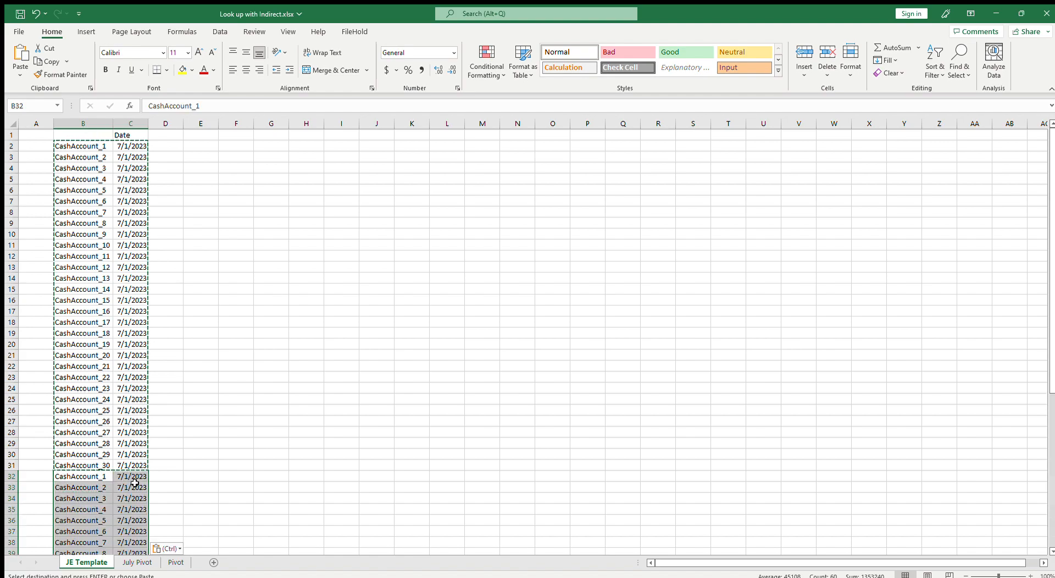
Set C32 to =C31+1 and C33 to =C32
click(140, 478)
text(=)
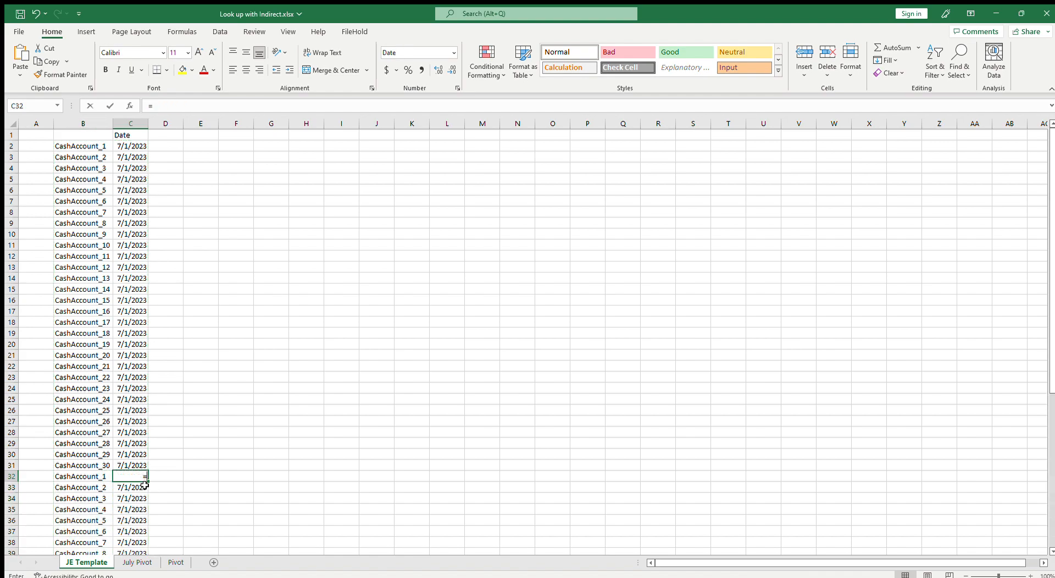
key(Up)
text(+1)
key(Return)
text(=)
key(Up)
key(Return)
Copy the C33 formula down through C61
scroll(167, 472, down, 5)
click(130, 322)
key(ctrl+c)
click(130, 333)
scroll(169, 445, down, 5)
shift+click(142, 465)
key(ctrl+v)
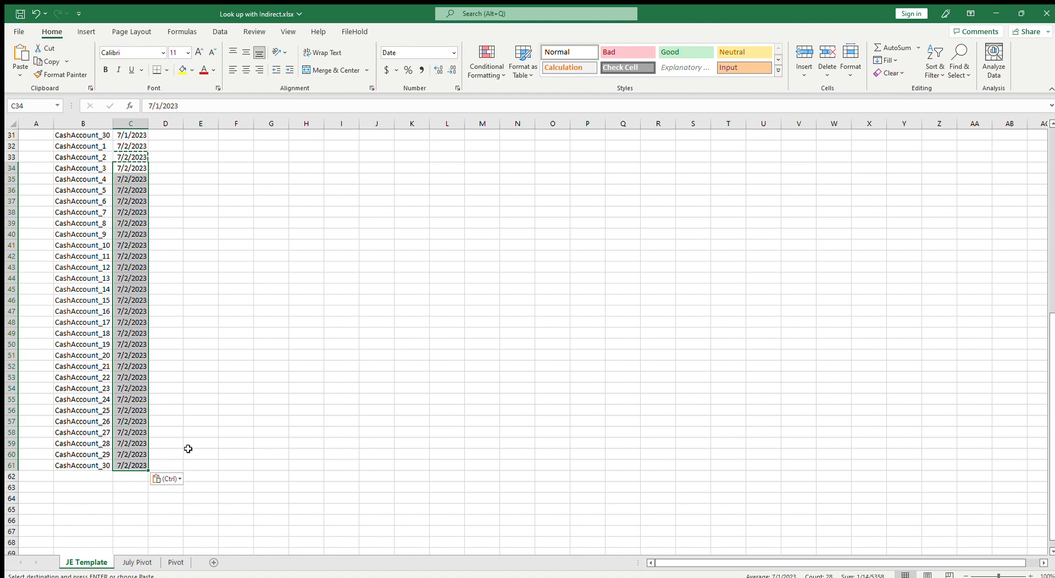
key(Escape)
scroll(230, 390, up, 10)
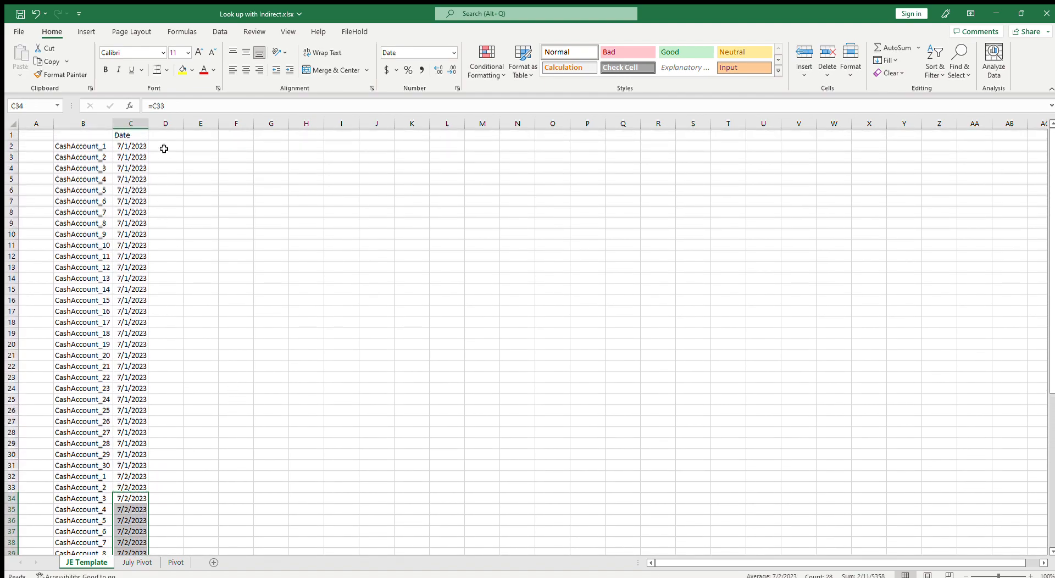
Review the JE Template layout against the July Pivot data sheet
click(165, 146)
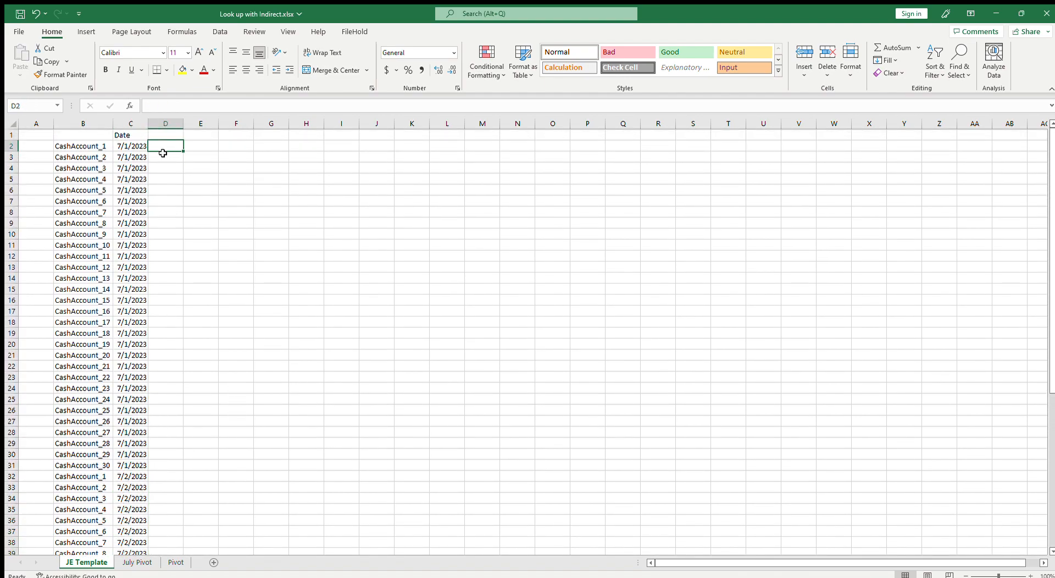
click(102, 146)
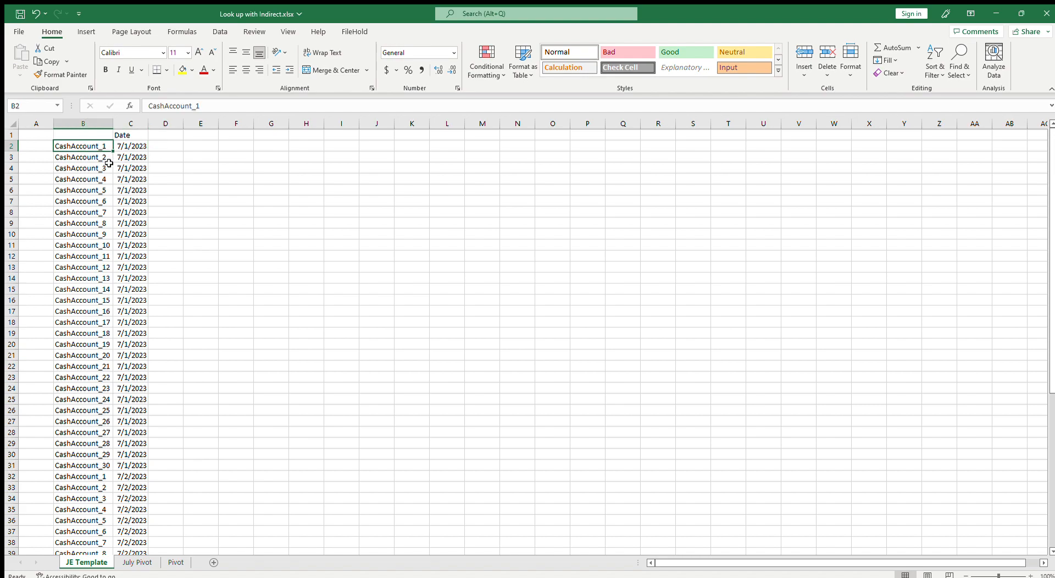
click(136, 147)
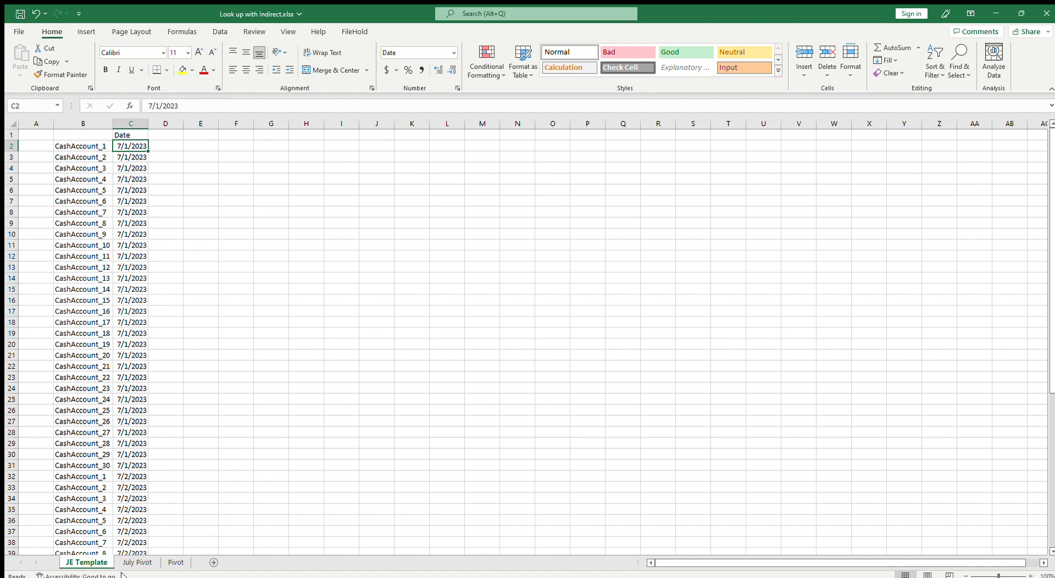
click(137, 562)
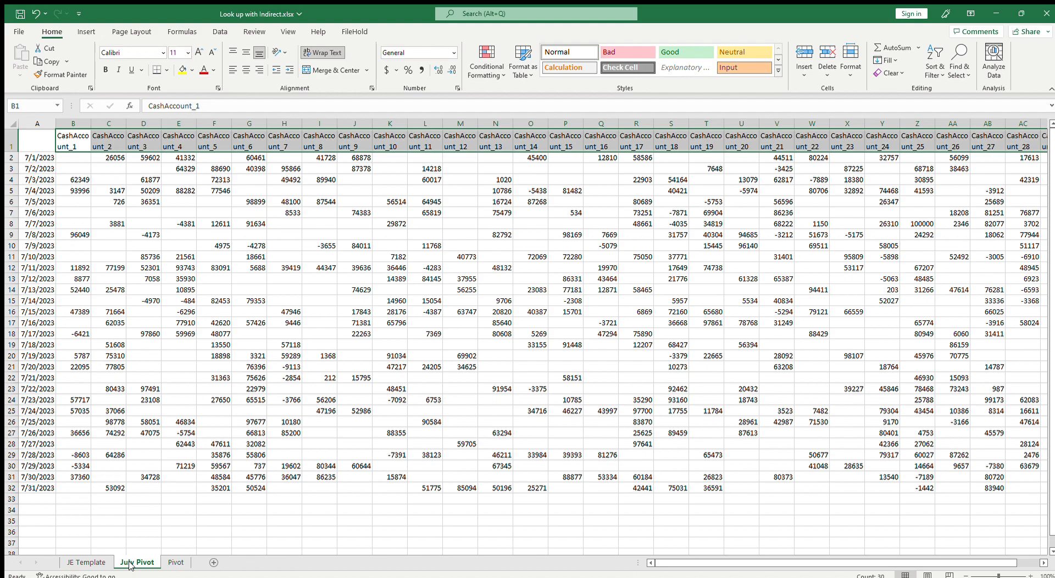
click(67, 157)
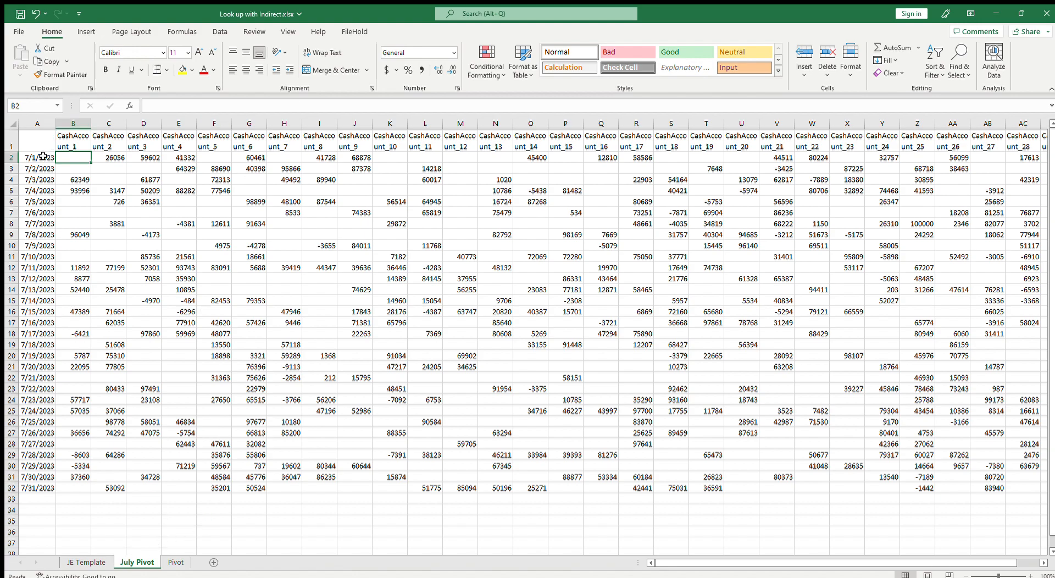
click(97, 559)
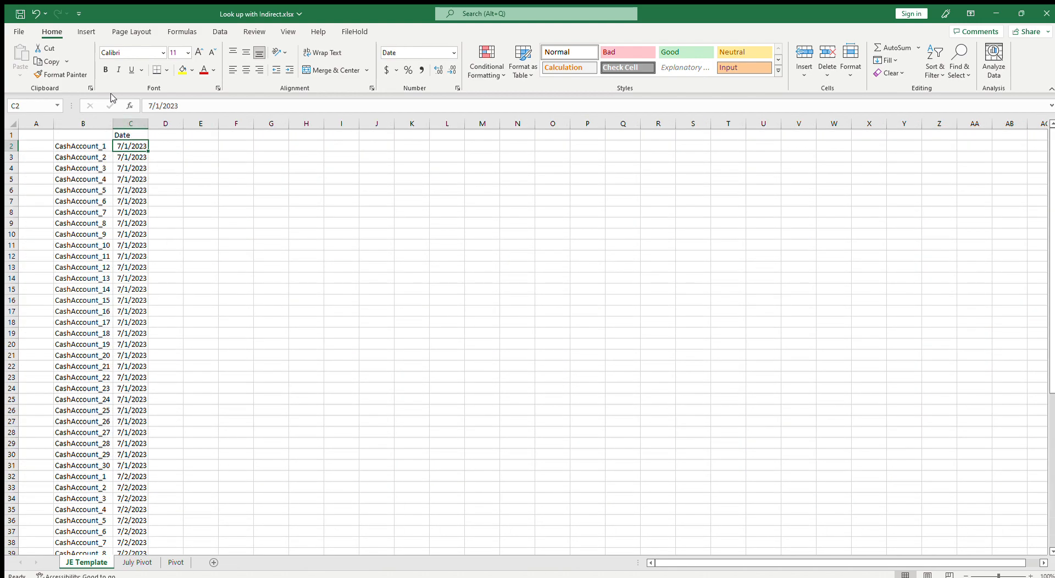
scroll(142, 357, down, 1)
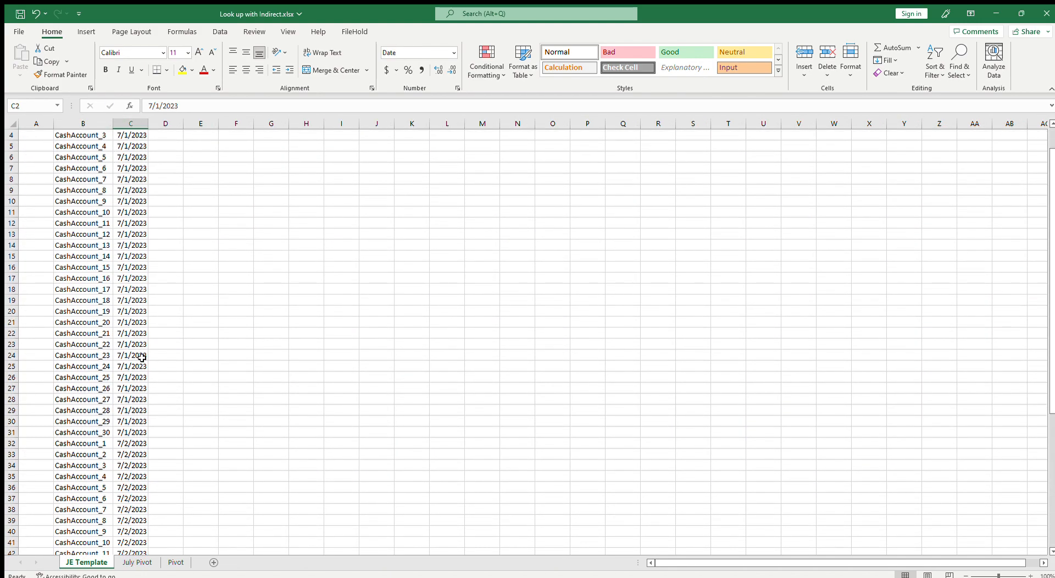
click(136, 563)
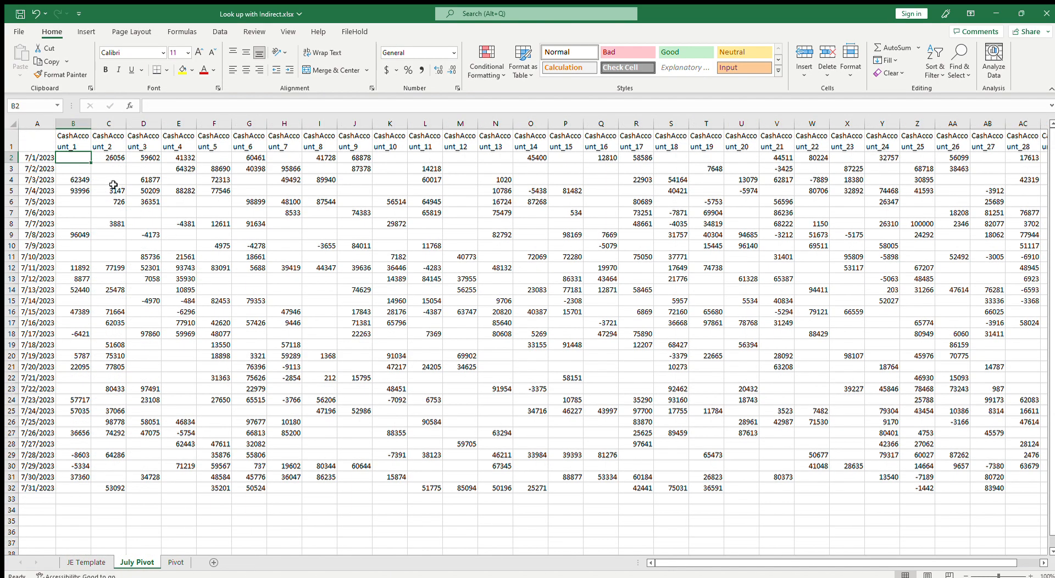
Copy the 7/1/2023 values from July Pivot row 2 and paste them transposed into D2:D31 of JE Template
drag(68, 158, 984, 157)
key(ctrl+c)
click(87, 562)
scroll(158, 244, up, 1)
right_click(170, 145)
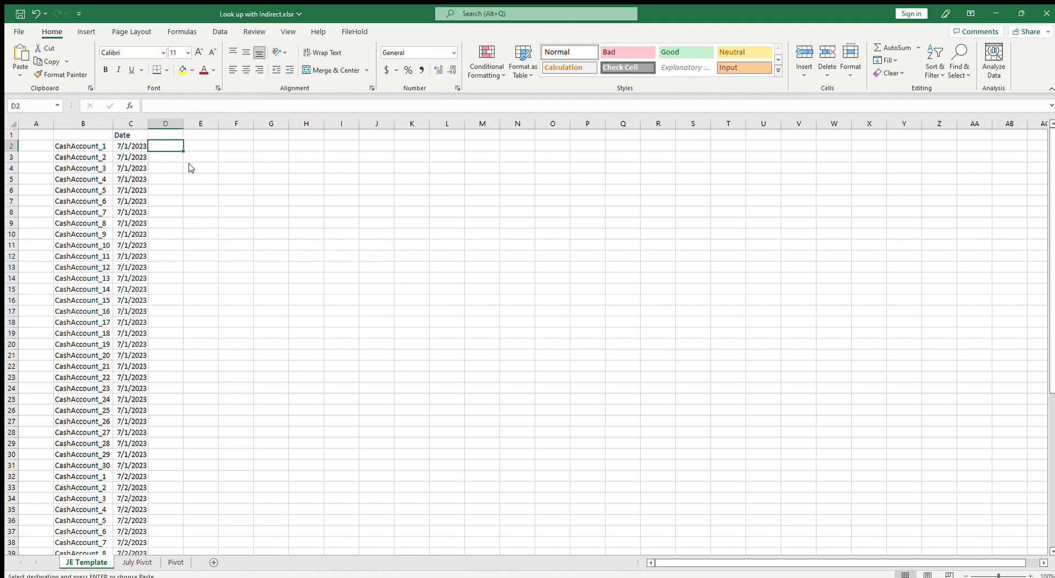
click(247, 220)
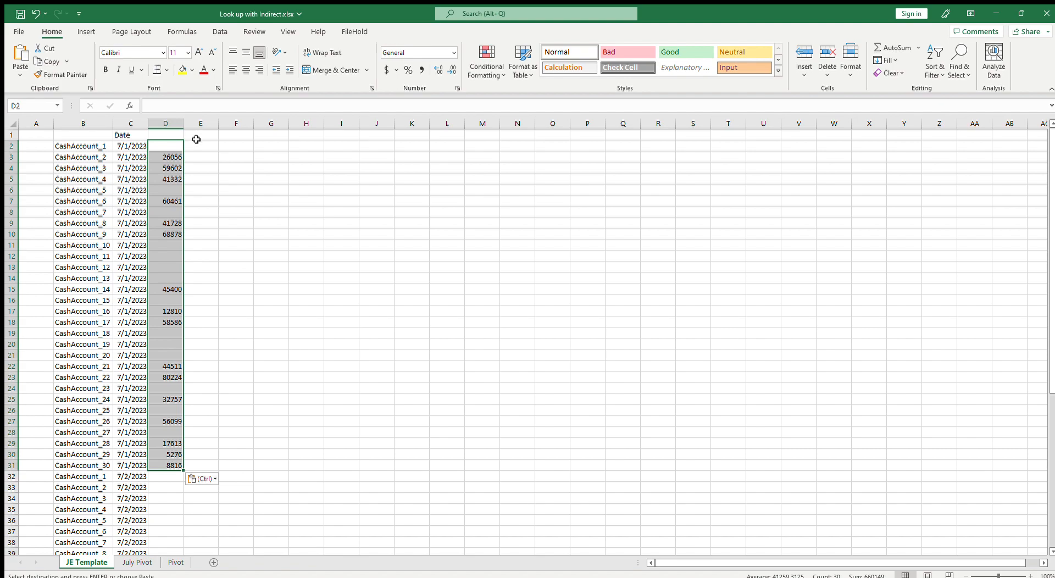
In D2, enter =INDEX('July Pivot'!2:2,MATCH('JE Template'!B2,'July Pivot'!1:1,0))
click(140, 565)
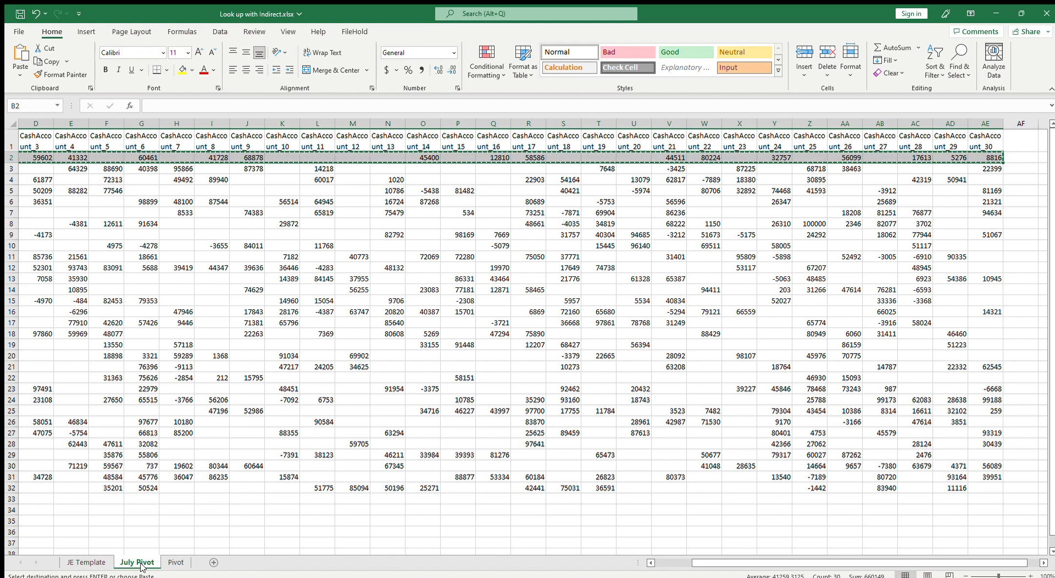
click(88, 563)
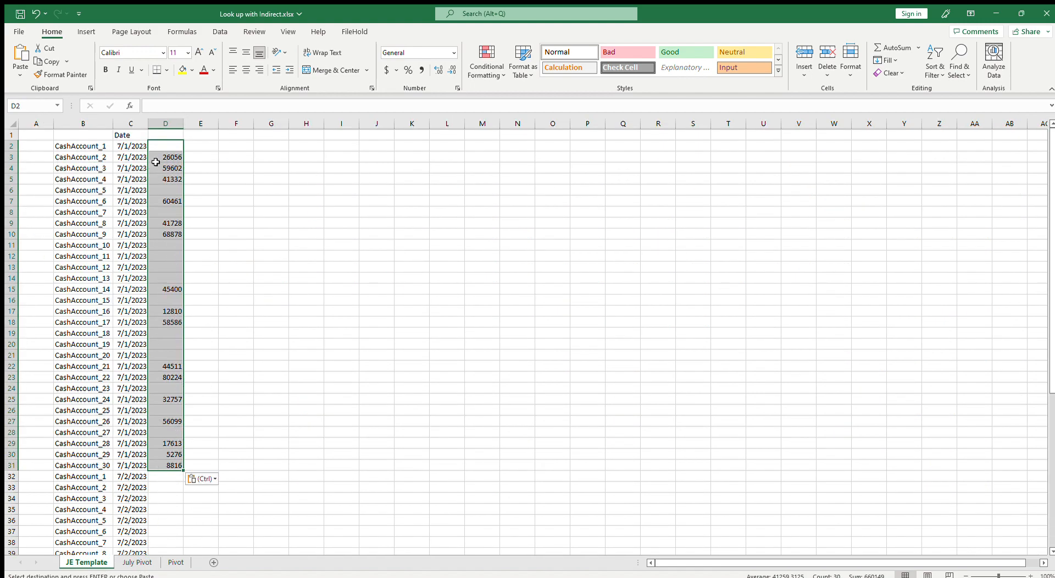
click(163, 147)
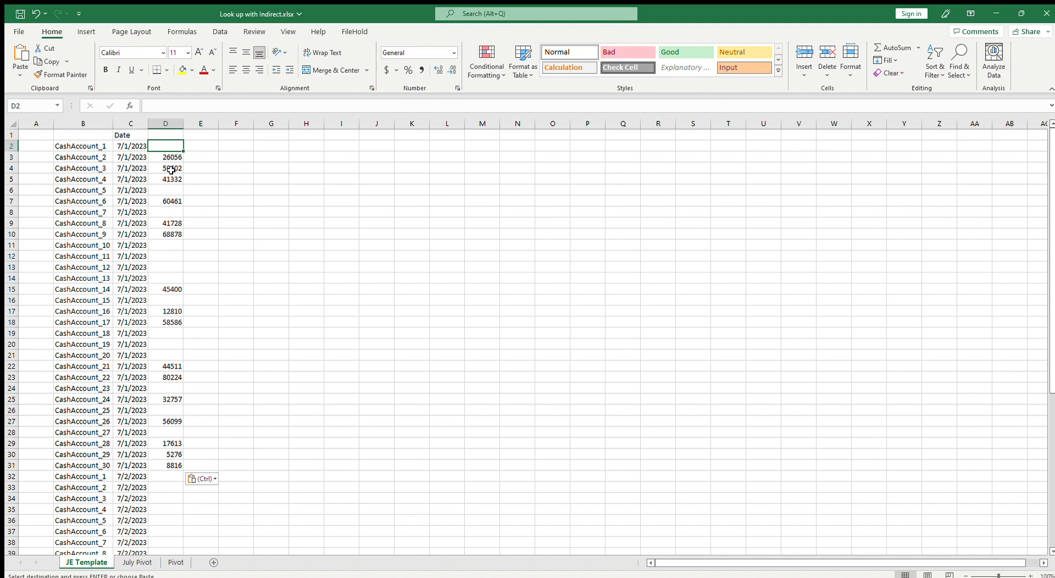
text(=INDEX()
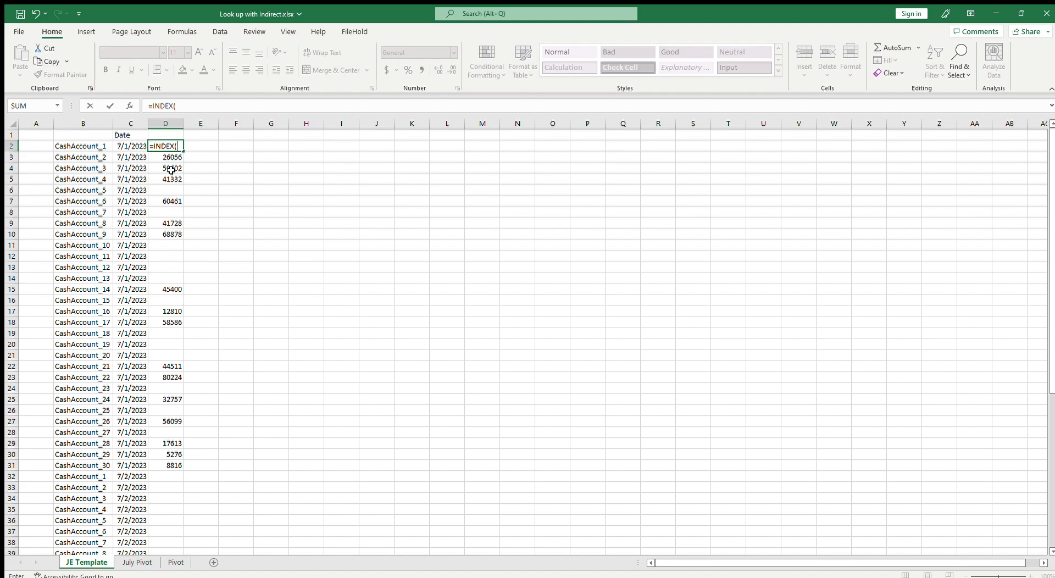
click(138, 562)
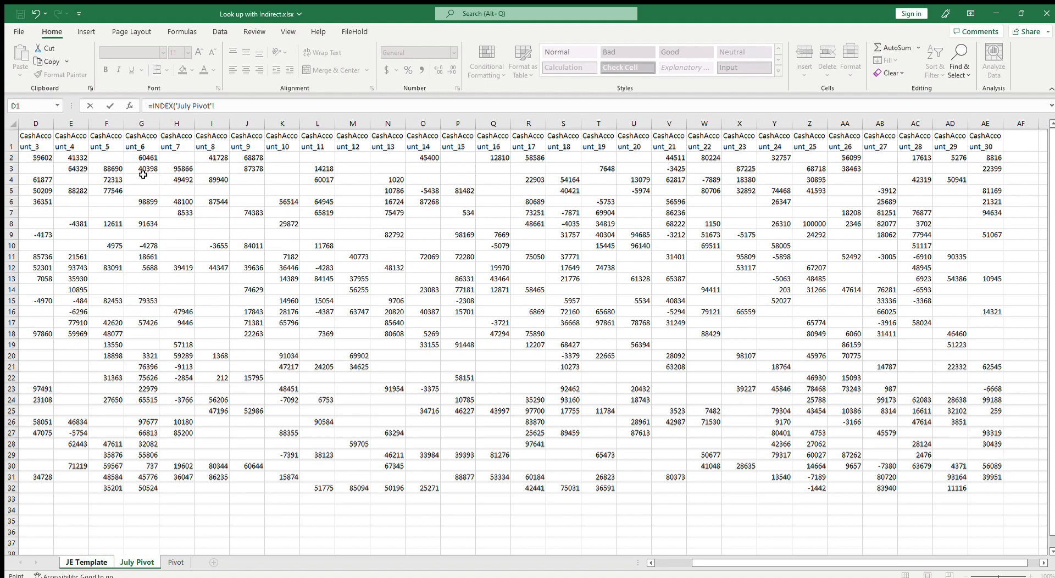
click(16, 159)
text(,match(,)
click(18, 149)
text(,0))
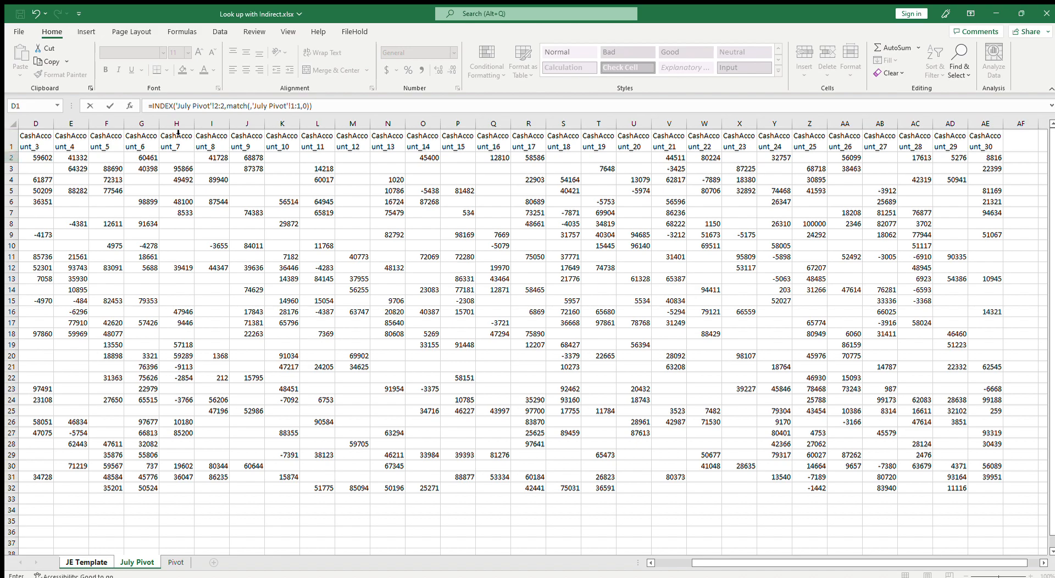
click(251, 106)
click(86, 562)
click(86, 144)
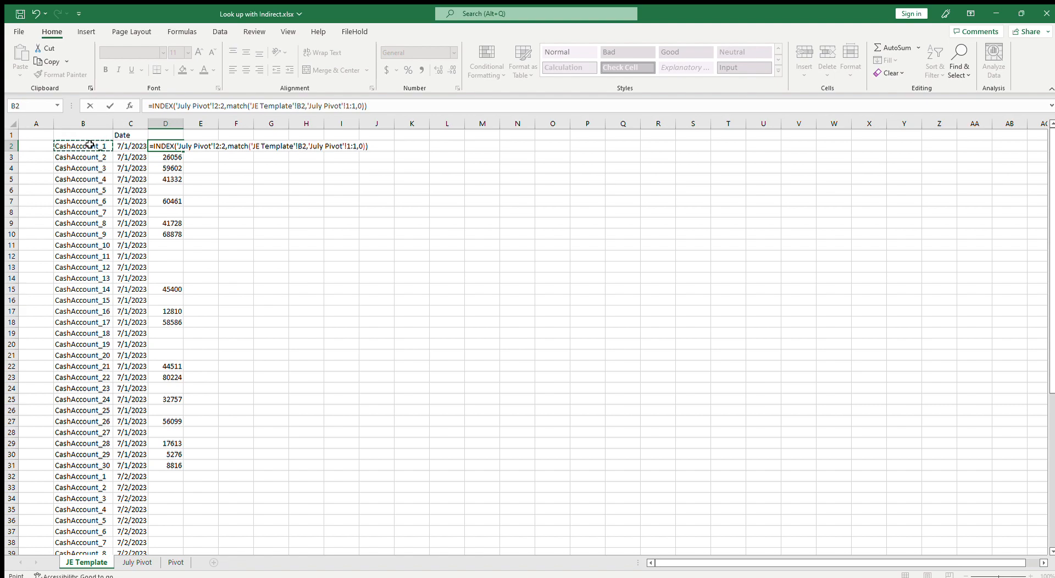
key(Return)
Make D2's row references absolute as 'July Pivot'!$2:$2 and 'July Pivot'!$1:$1
click(168, 145)
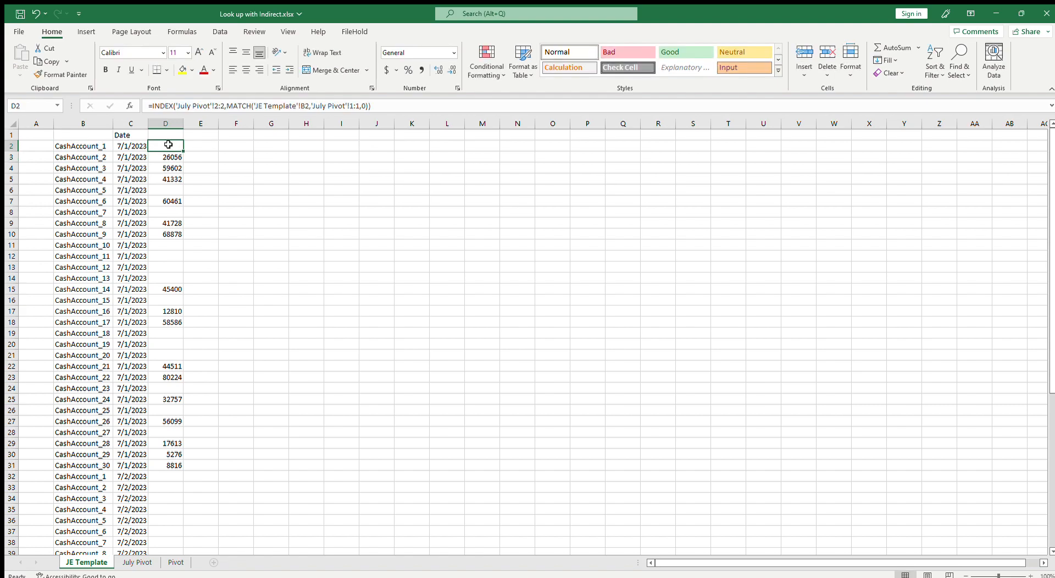
click(353, 106)
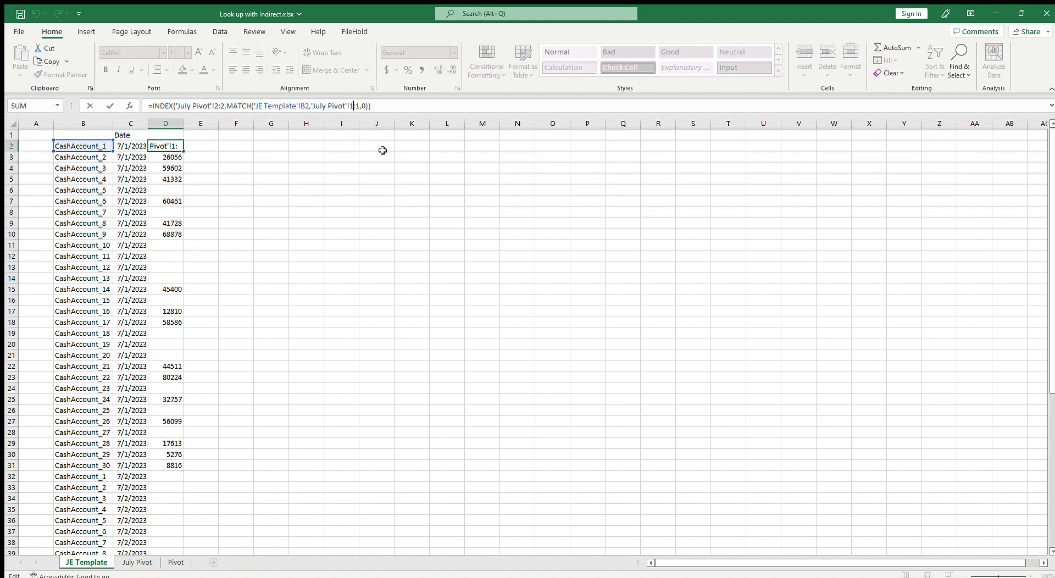
key(F4)
click(220, 106)
key(F4)
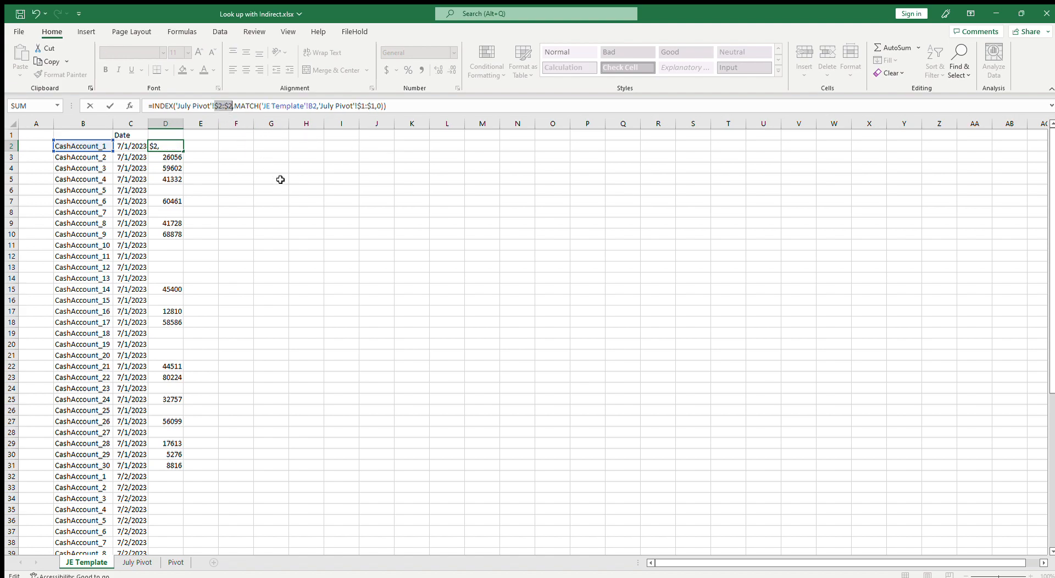
key(Return)
Fill the D2 formula down through D31, then copy D2:D31 and paste it starting at D32
click(175, 145)
drag(183, 149, 193, 466)
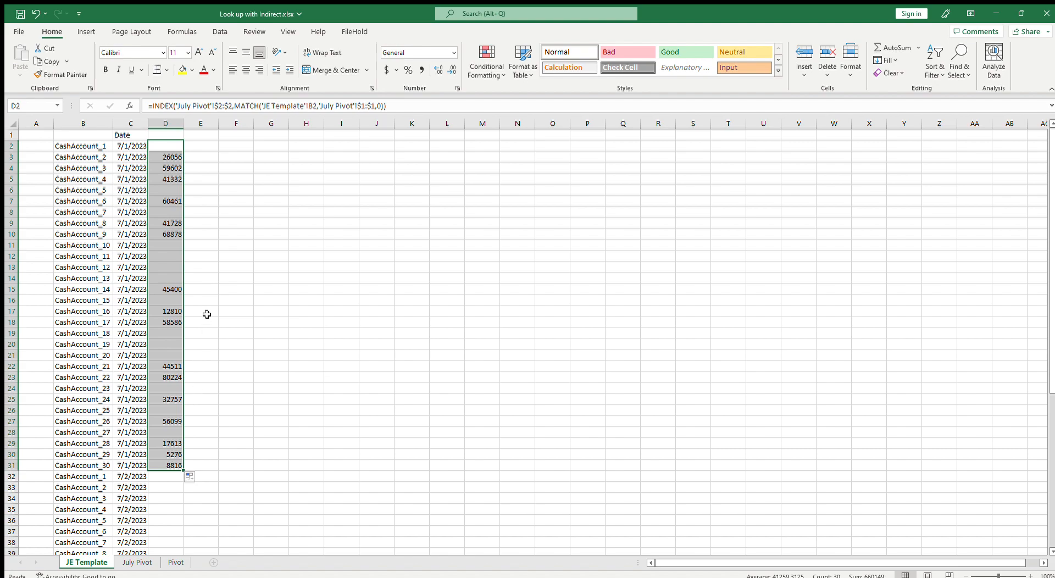
scroll(210, 313, down, 2)
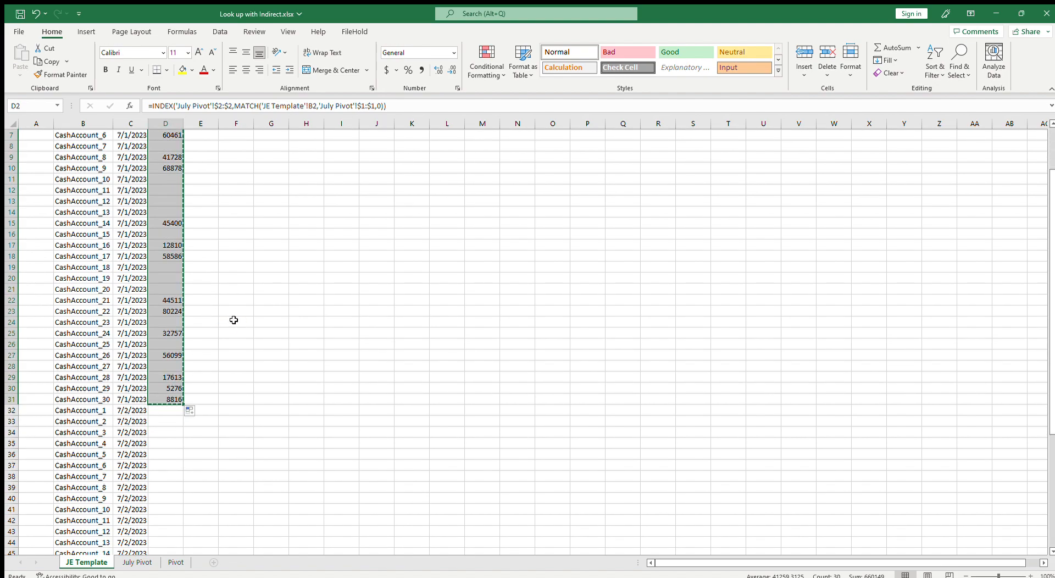
key(ctrl+c)
scroll(238, 323, down, 4)
click(174, 282)
key(ctrl+v)
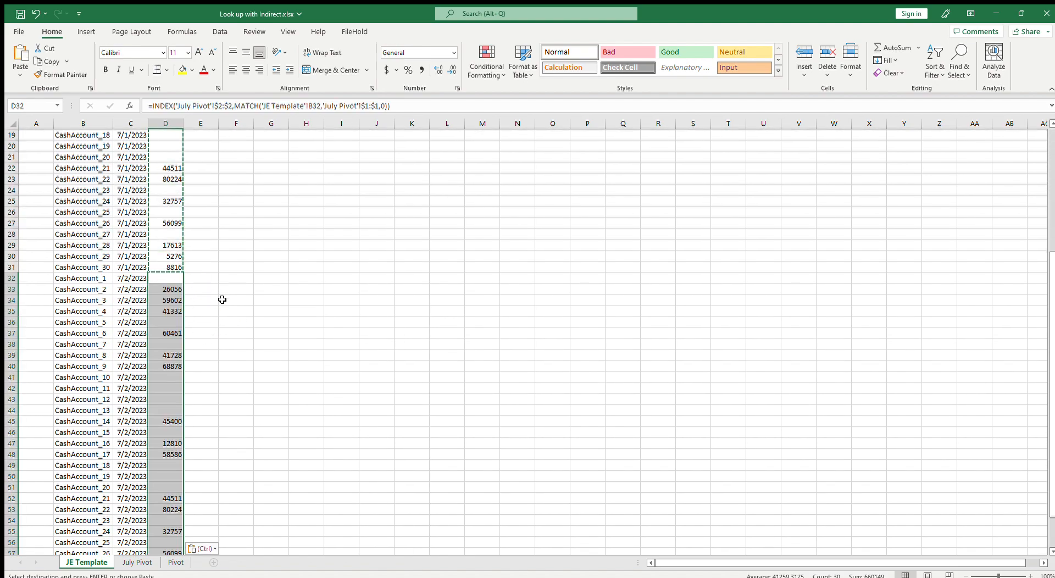
Inspect the formulas in D32 and D2 to compare their references
scroll(220, 299, down, 2)
click(171, 211)
double_click(171, 211)
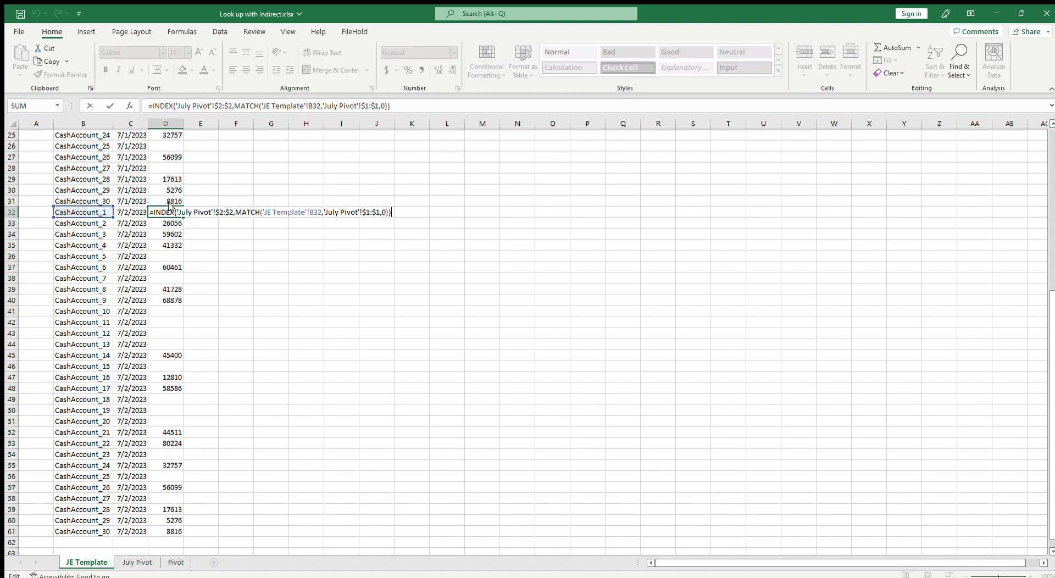
key(Escape)
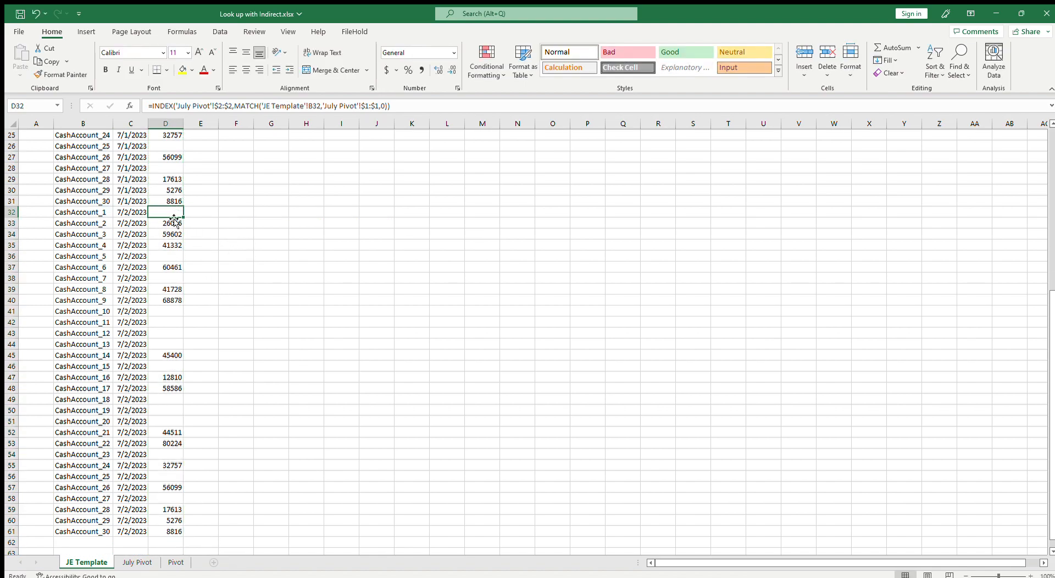
shift+click(172, 533)
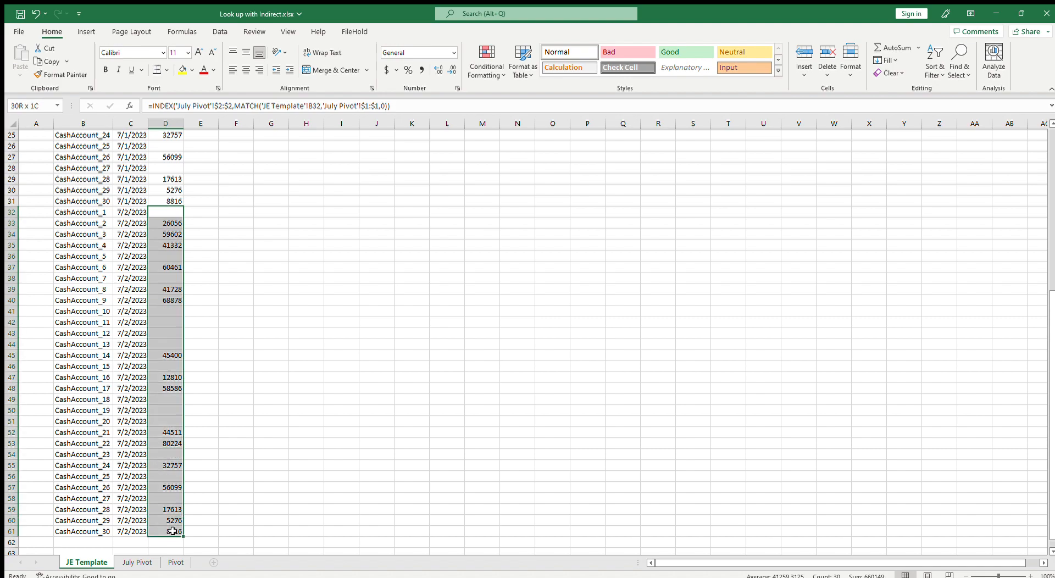
click(172, 211)
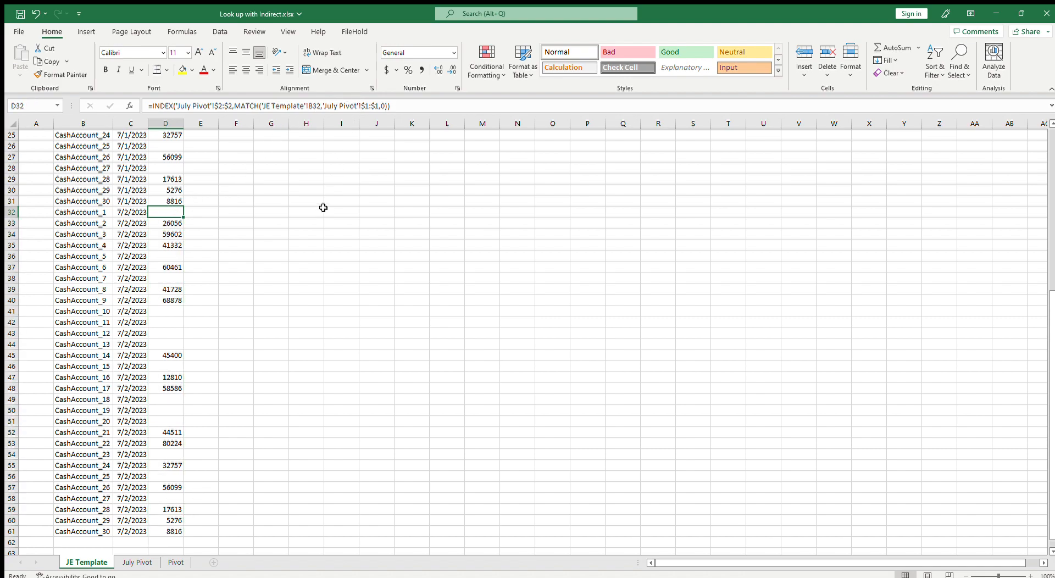
scroll(323, 208, up, 8)
click(164, 147)
click(360, 105)
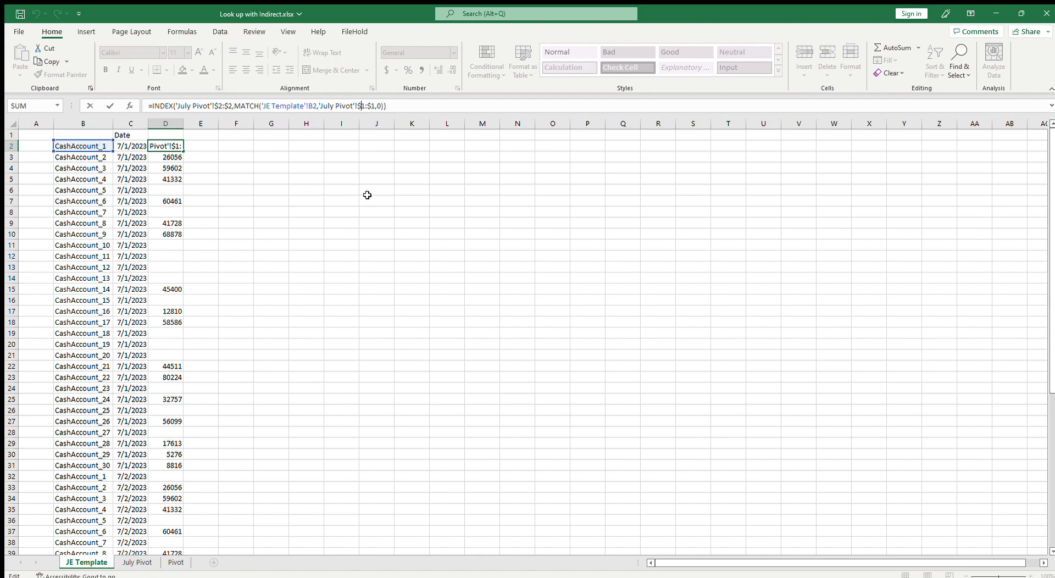
key(Escape)
Edit D32 so INDEX uses 'July Pivot'!$3:$3, then fill it down through D61
scroll(182, 450, down, 3)
click(171, 378)
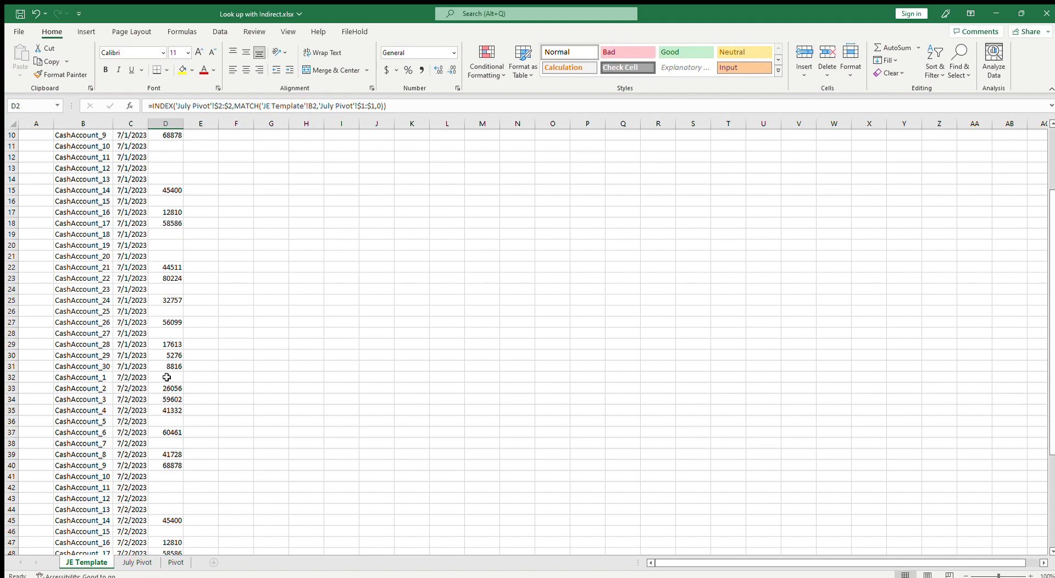
click(218, 105)
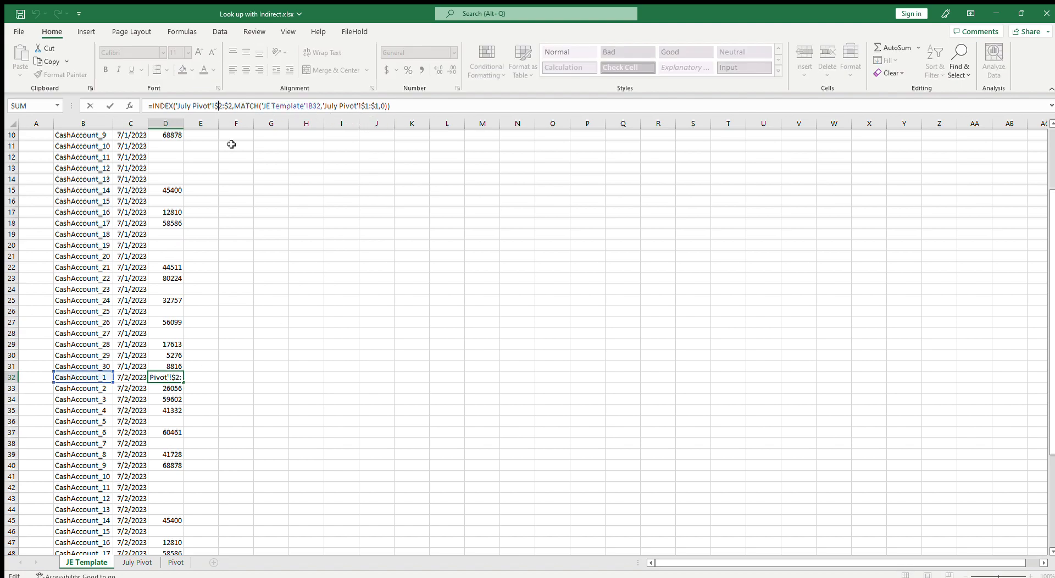
key(BackSpace)
key(Delete)
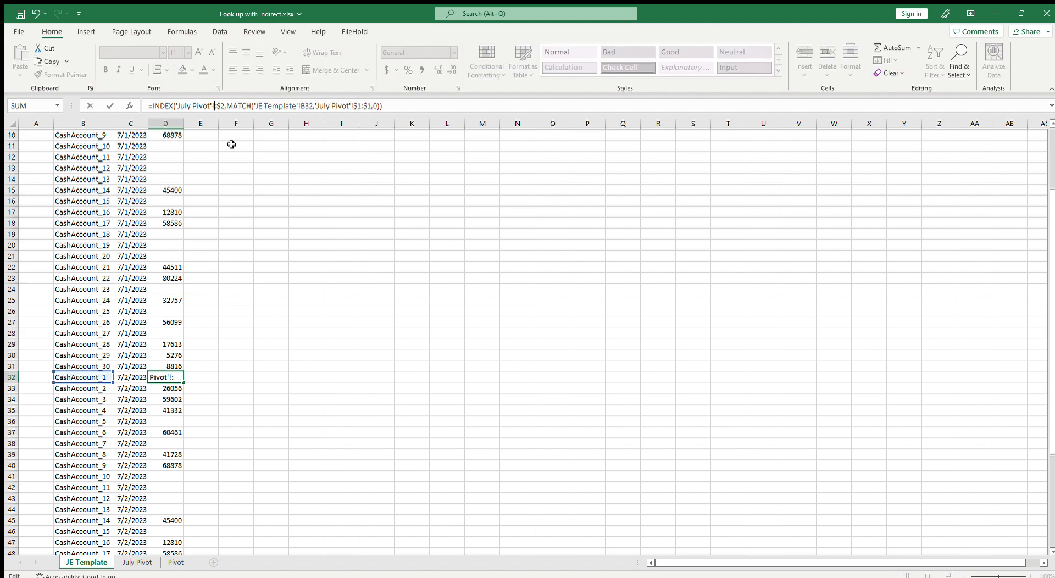
text(3)
key(Delete)
key(Delete)
text(3)
key(ctrl+Return)
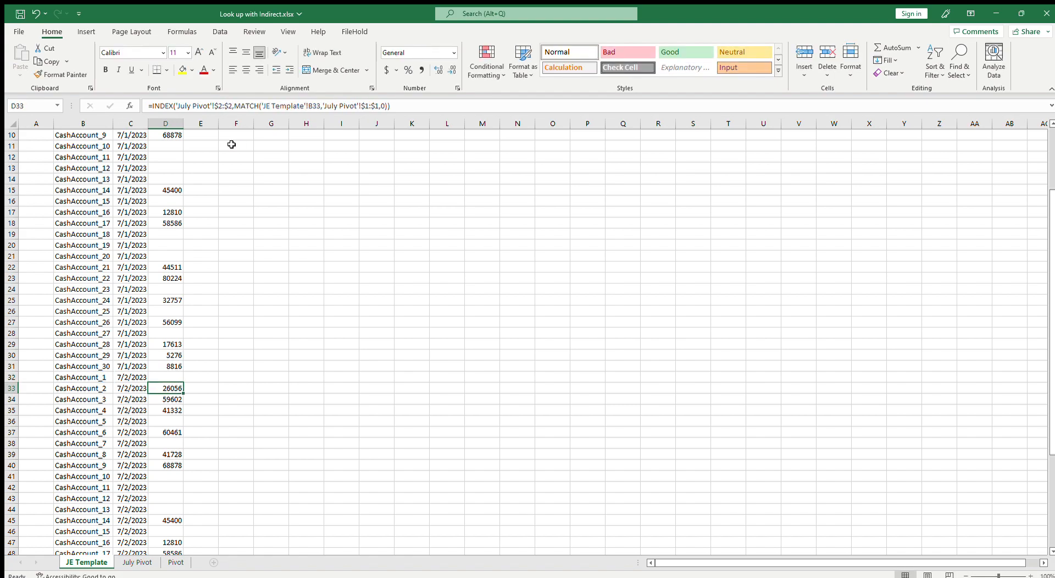
key(ctrl+c)
key(shift+Down)
key(ctrl+v)
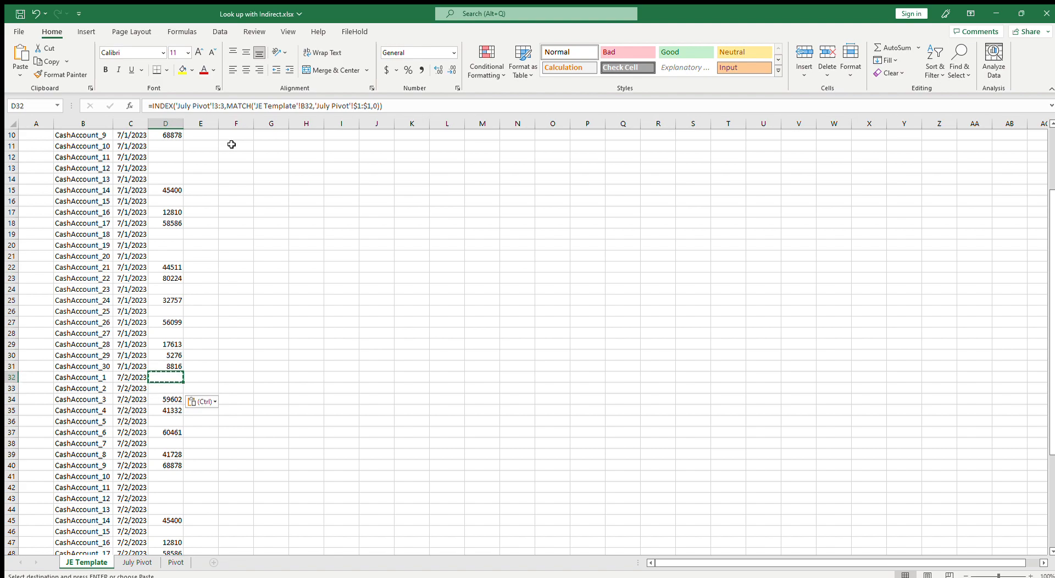
click(218, 105)
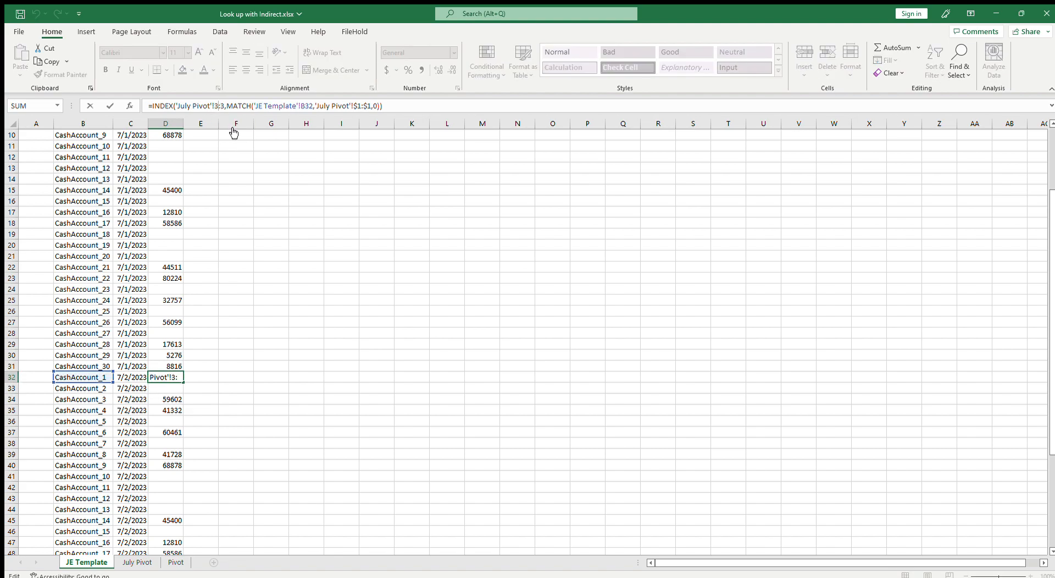
key(F4)
key(Return)
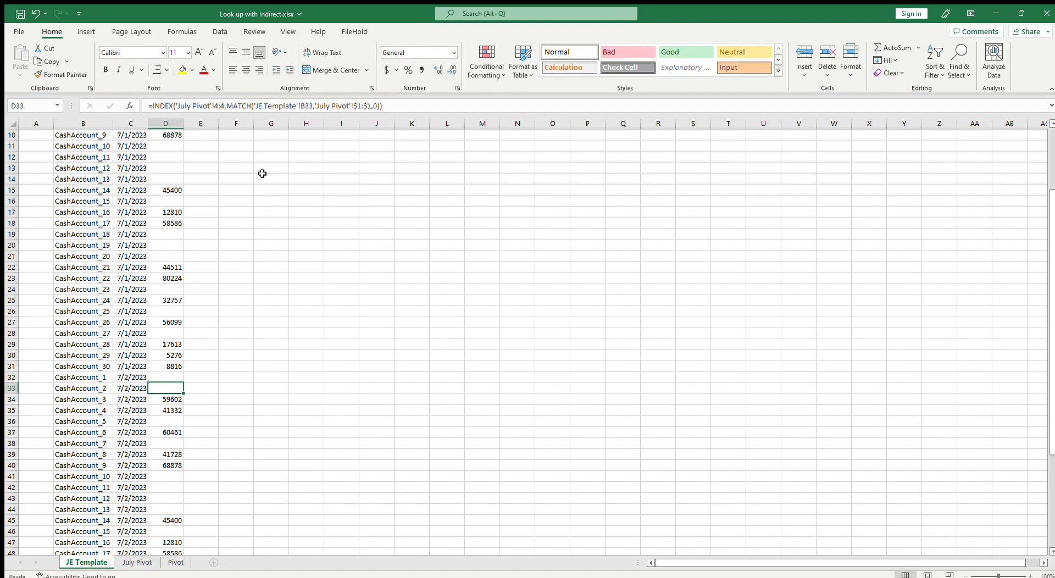
click(176, 374)
drag(182, 382, 188, 543)
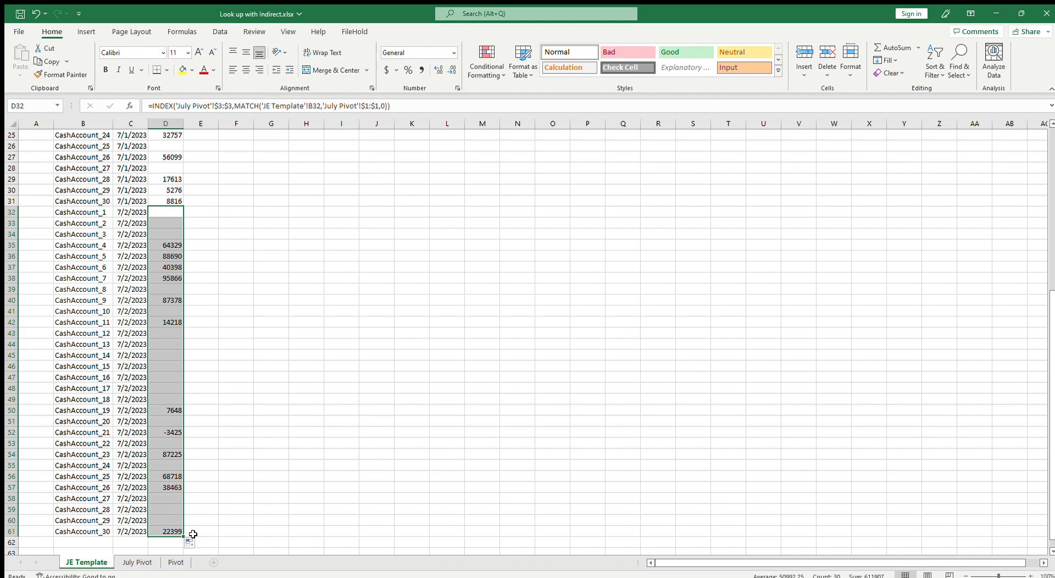
Compare the 7/2/2023 results with row 3 of the July Pivot sheet
click(144, 563)
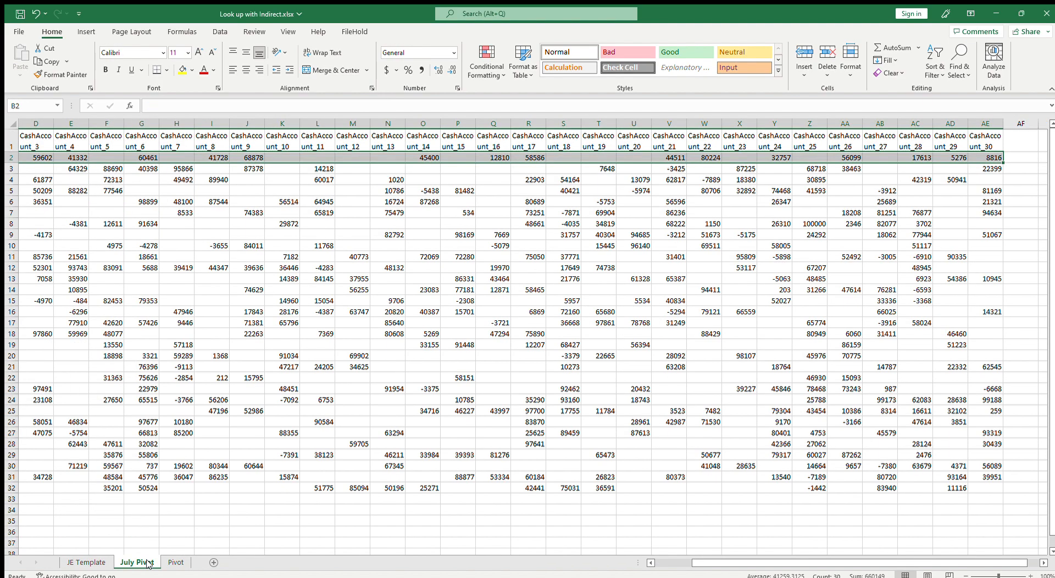
click(13, 167)
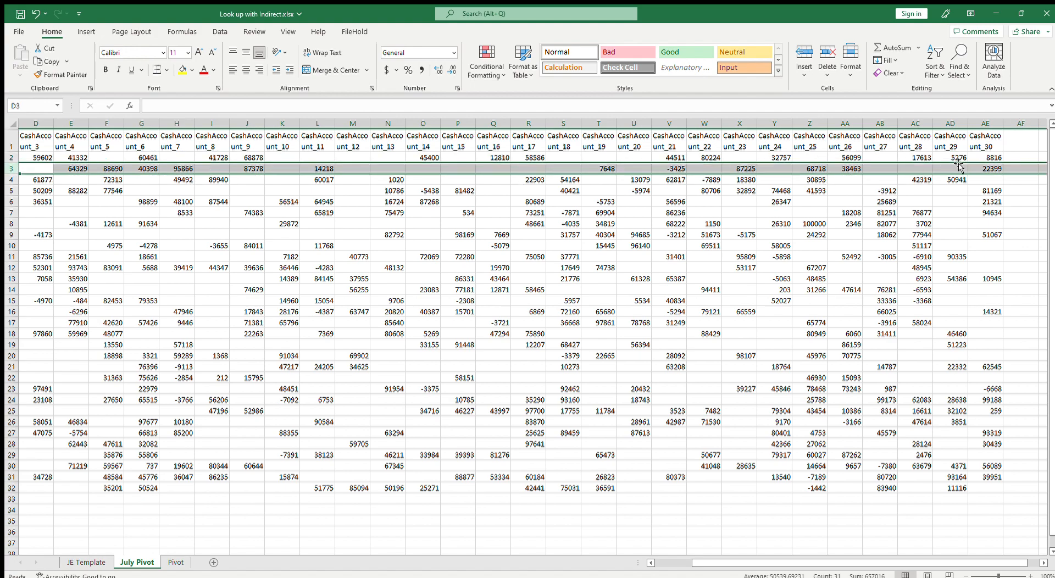
drag(984, 168, 67, 168)
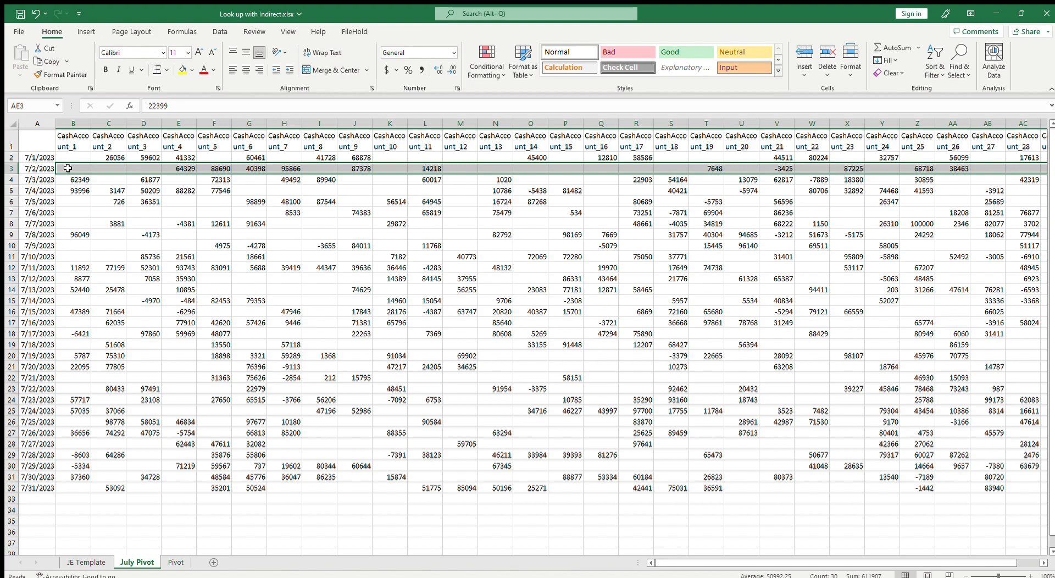
click(86, 562)
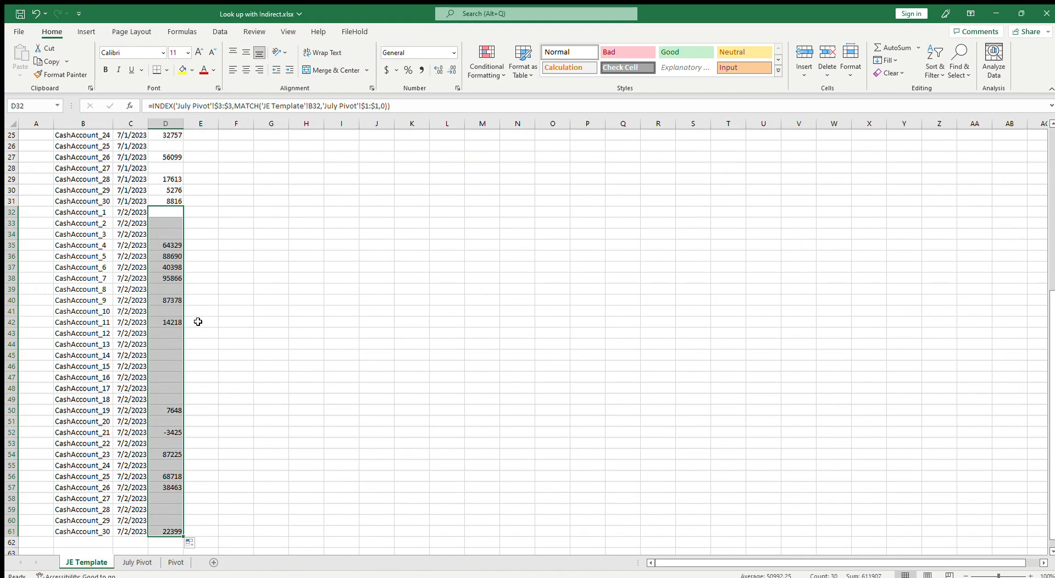
scroll(170, 407, up, 3)
scroll(208, 297, up, 4)
scroll(172, 213, down, 4)
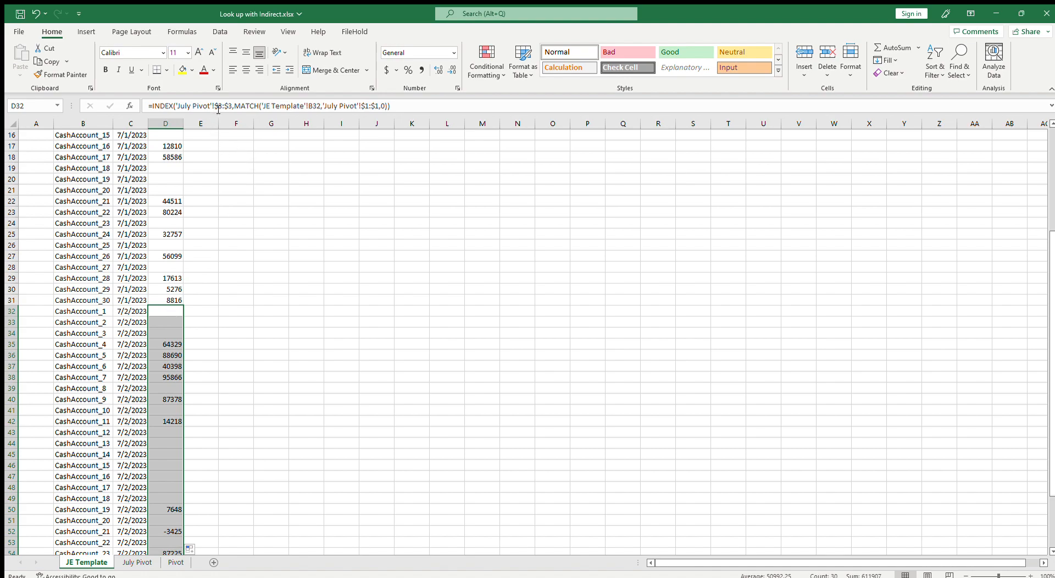
scroll(164, 373, up, 5)
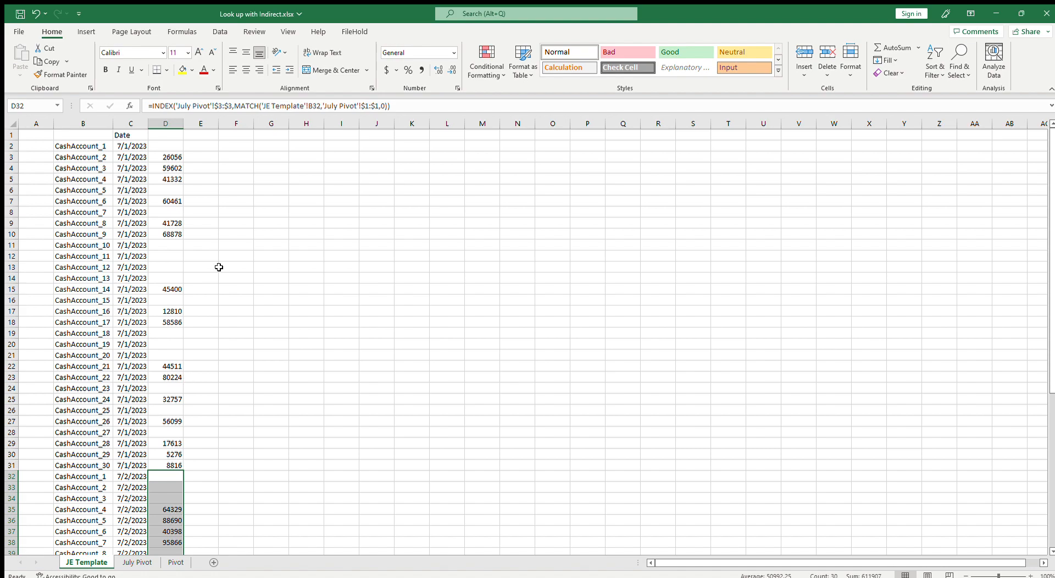
click(166, 147)
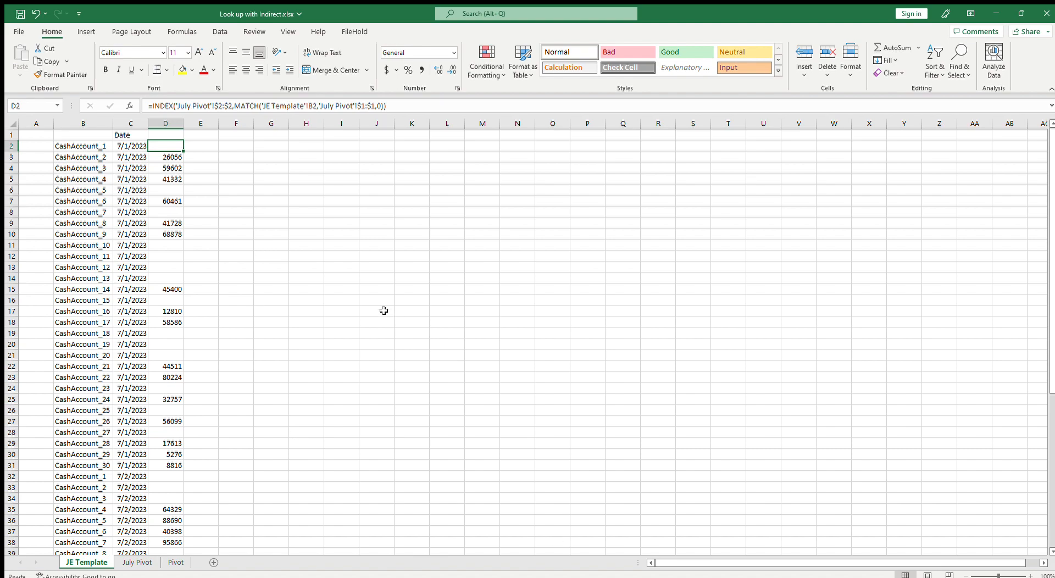
Rewrite D2 as =SUMIF('July Pivot'!$1:$1,'JE Template'!B2,'July Pivot'!$2:$2) and fill it down through D31
text(=sumif()
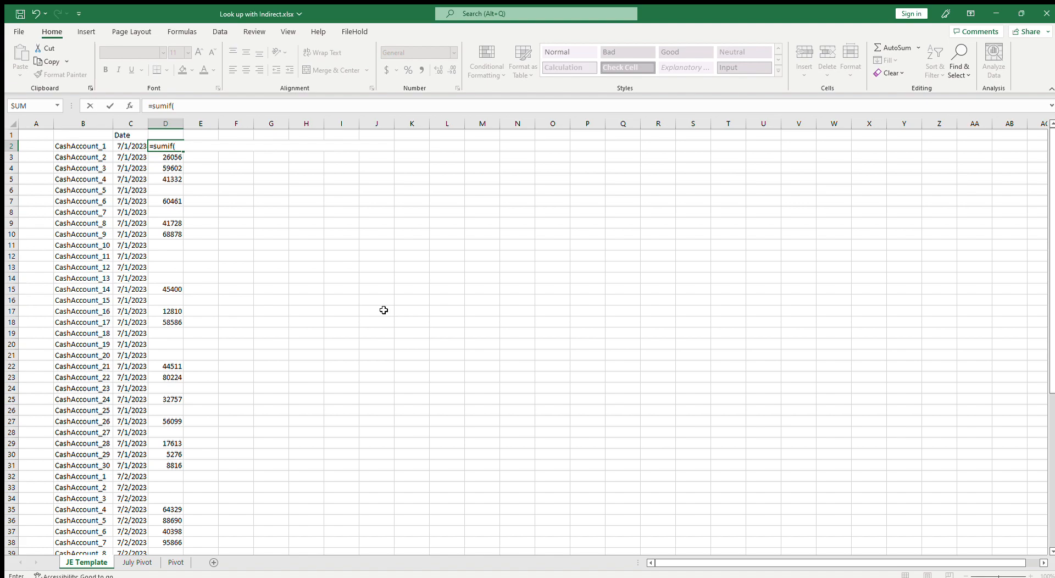
click(137, 562)
click(20, 141)
text(,)
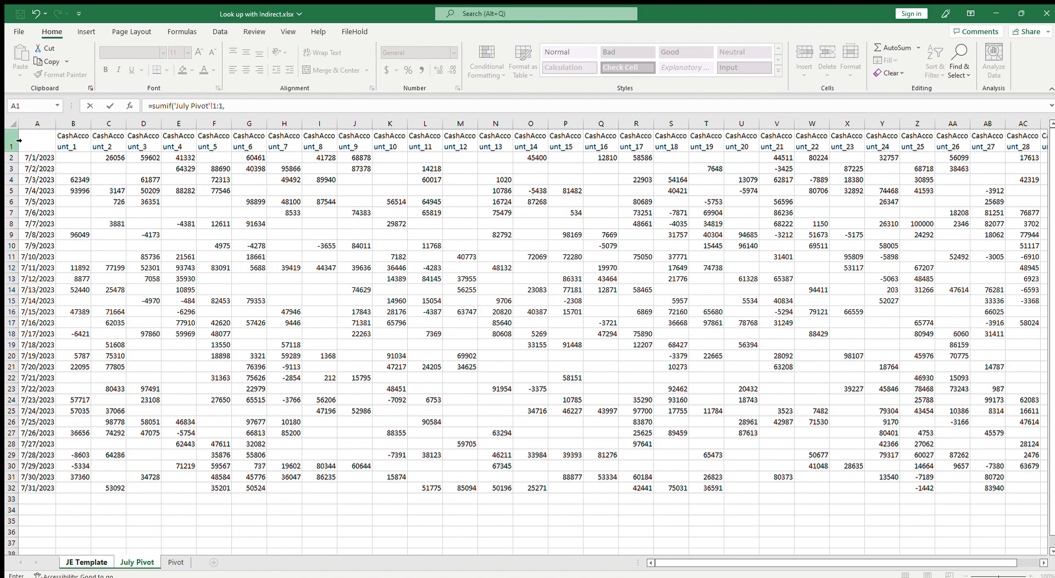
click(17, 158)
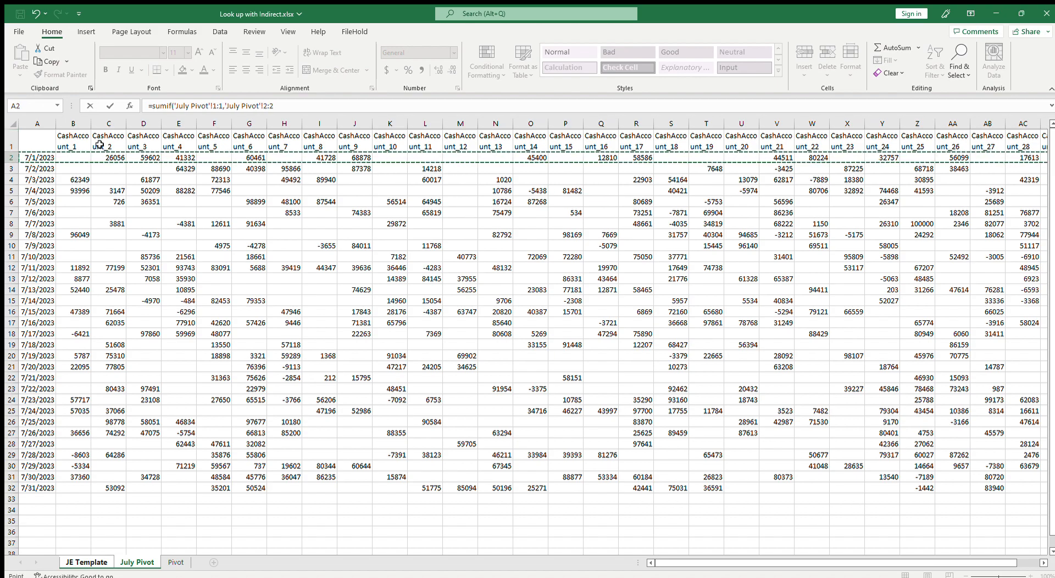
click(214, 105)
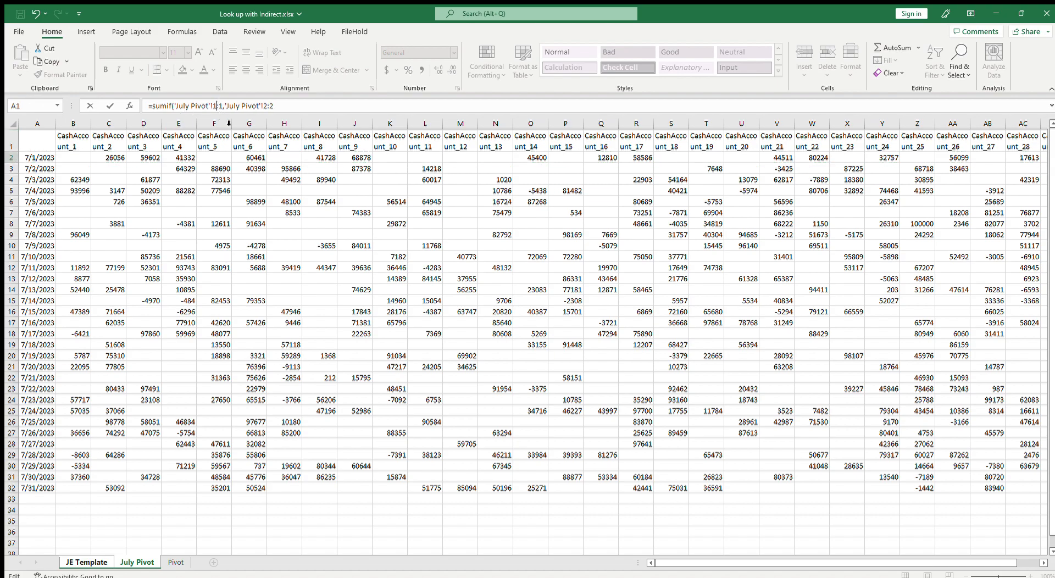
key(F4)
click(275, 106)
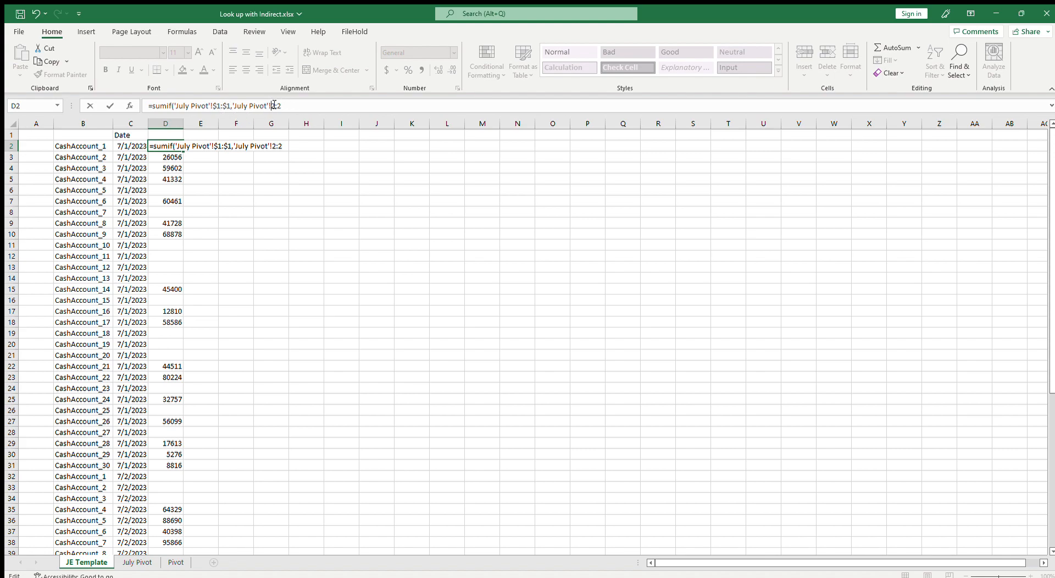
key(F4)
click(233, 106)
click(88, 146)
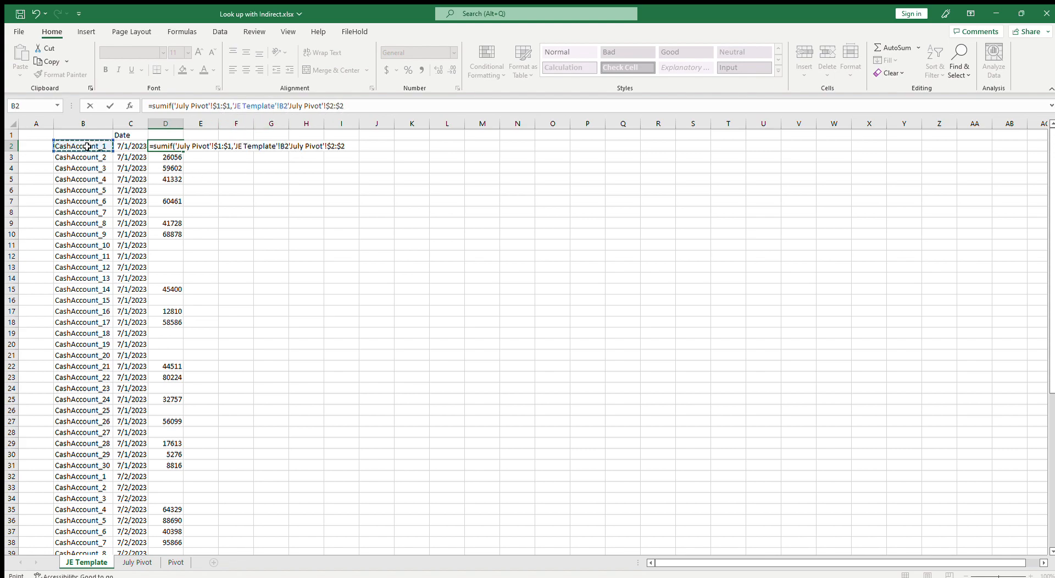
text(,)
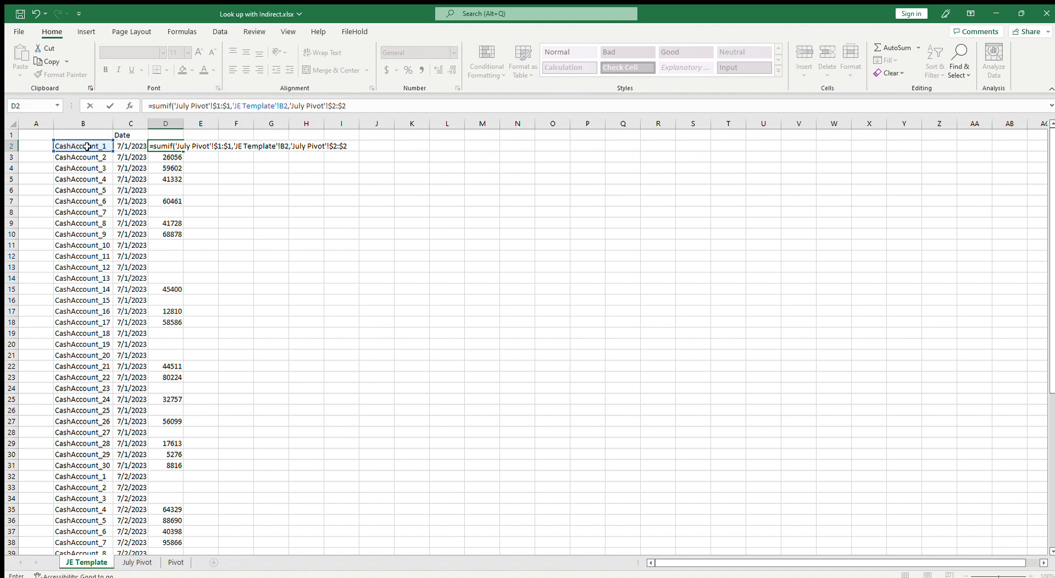
text())
key(BackSpace)
key(End)
key(Delete)
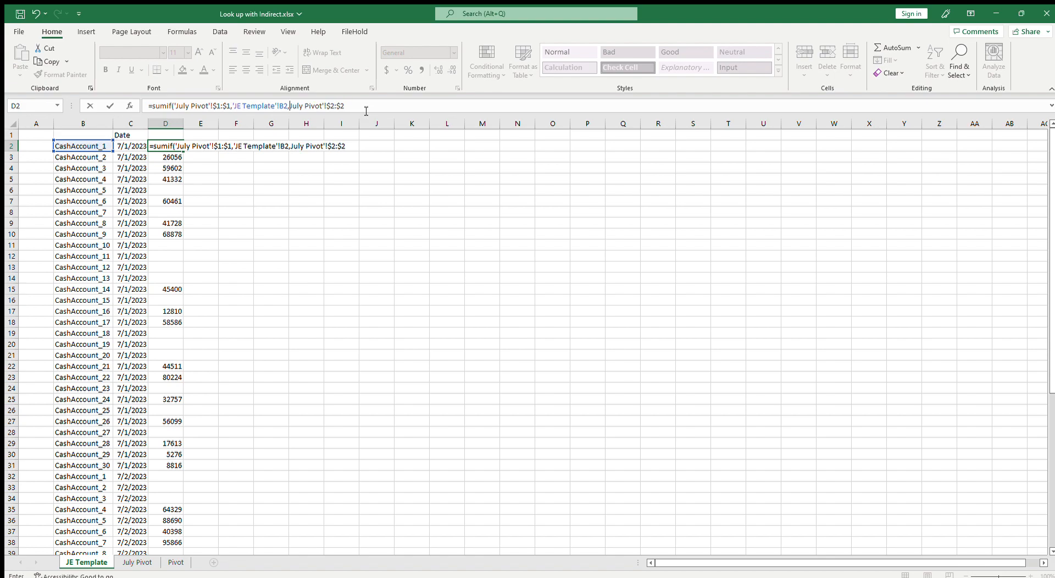
text(')
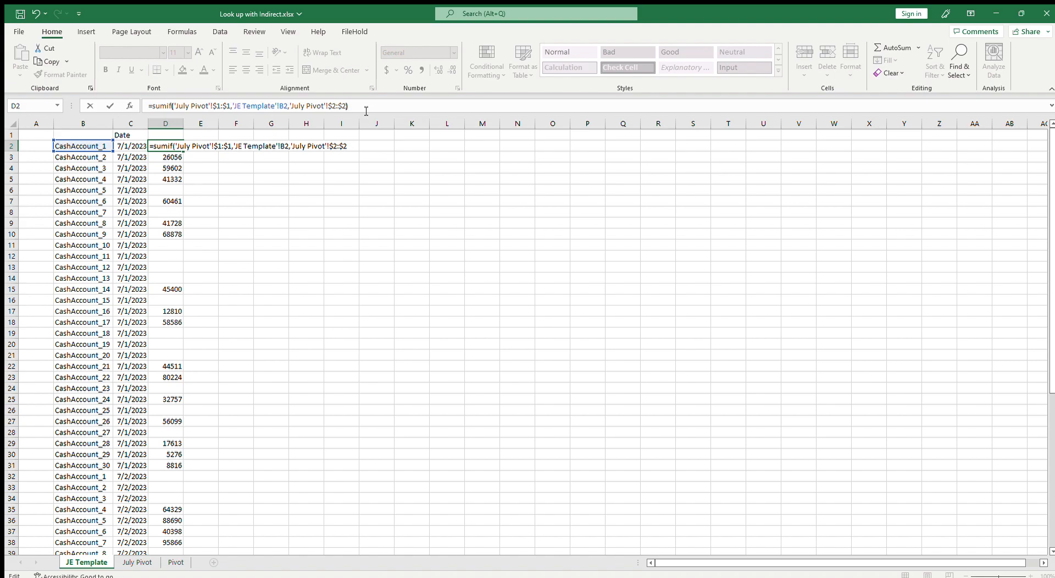
key(ctrl+Return)
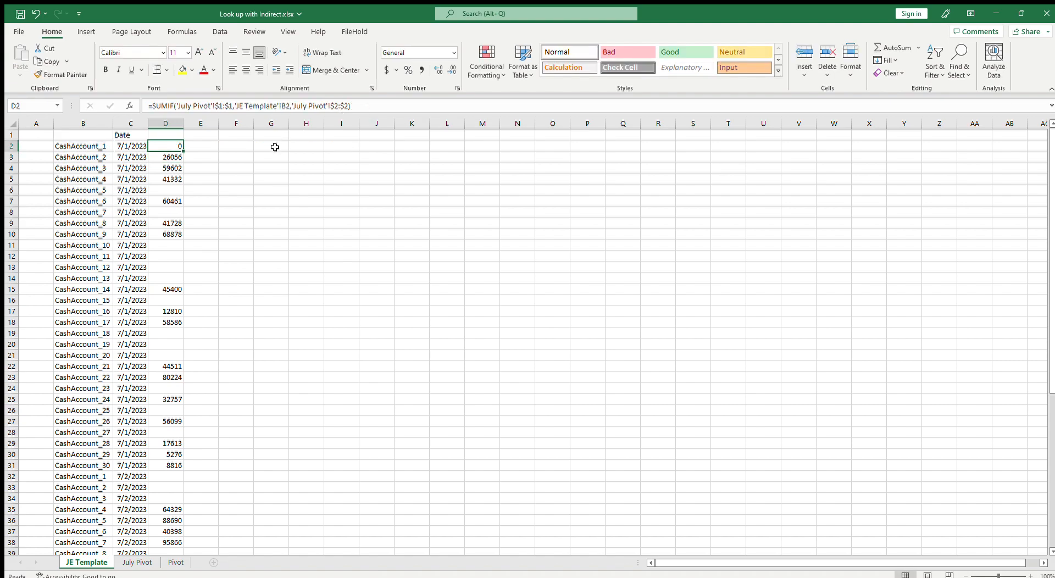
drag(183, 151, 181, 476)
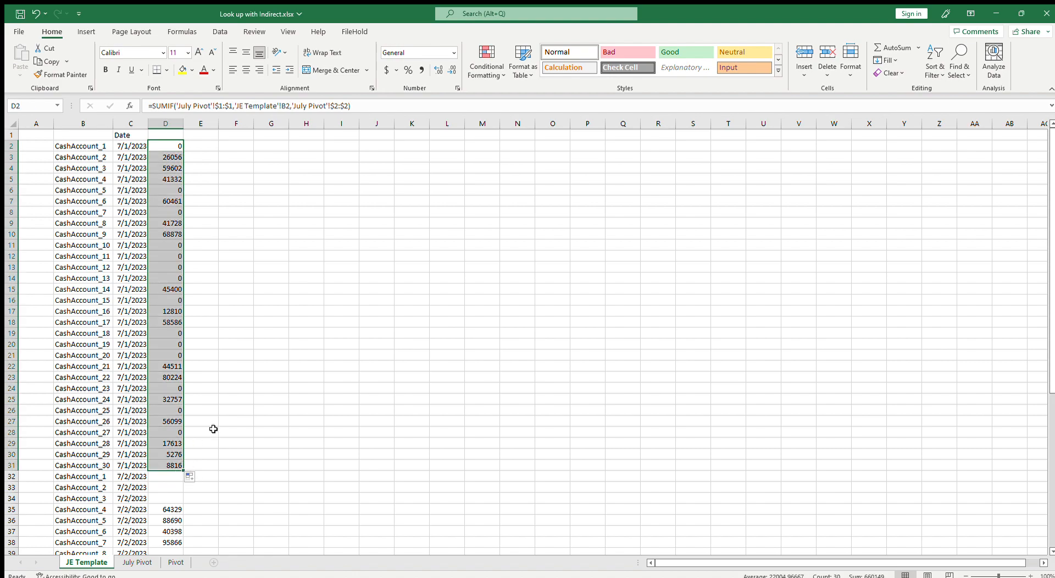
scroll(209, 428, down, 3)
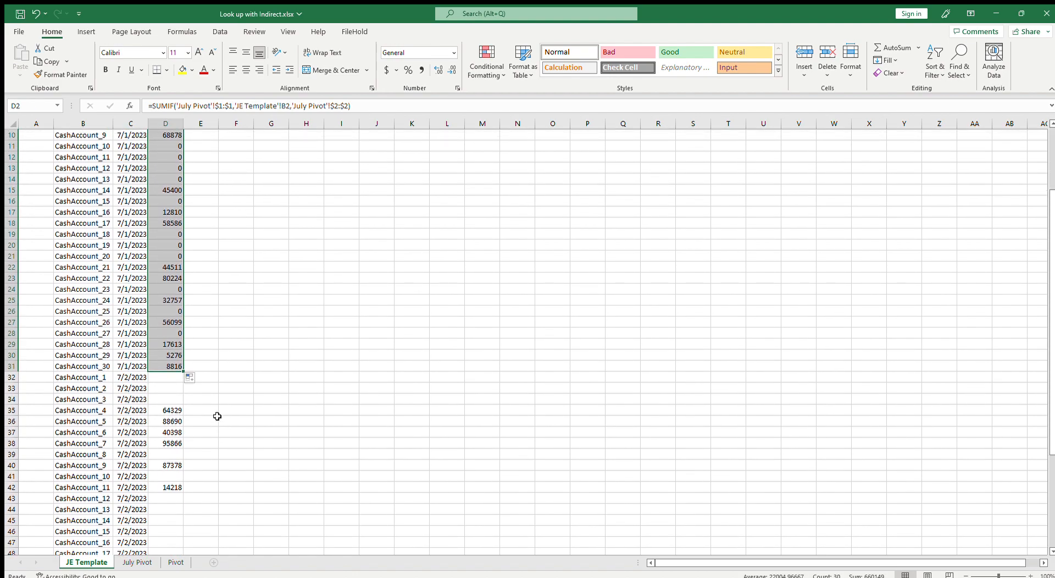
Fill the D31 formula down through D39
click(178, 377)
click(178, 367)
drag(183, 372, 183, 454)
scroll(218, 441, down, 2)
scroll(188, 339, down, 1)
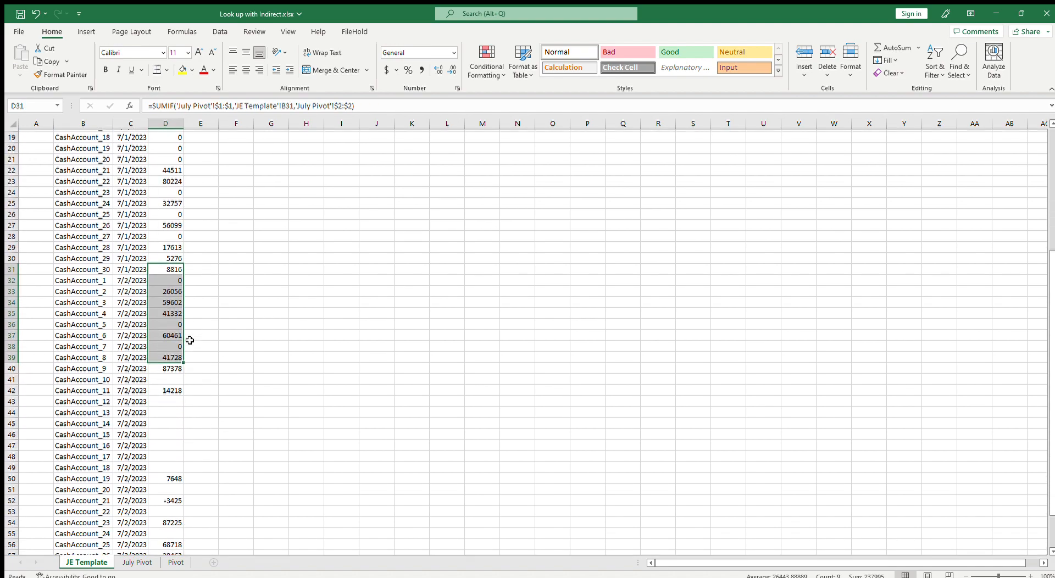
Edit D32 so SUMIF sums 'July Pivot'!$3:$3, then fill it down through D61
click(169, 280)
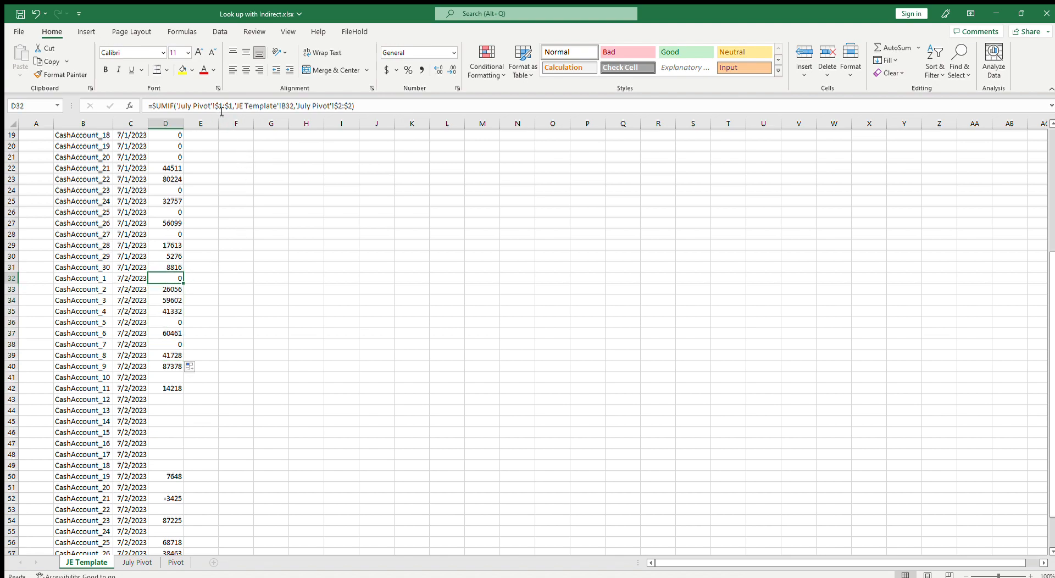
key(F2)
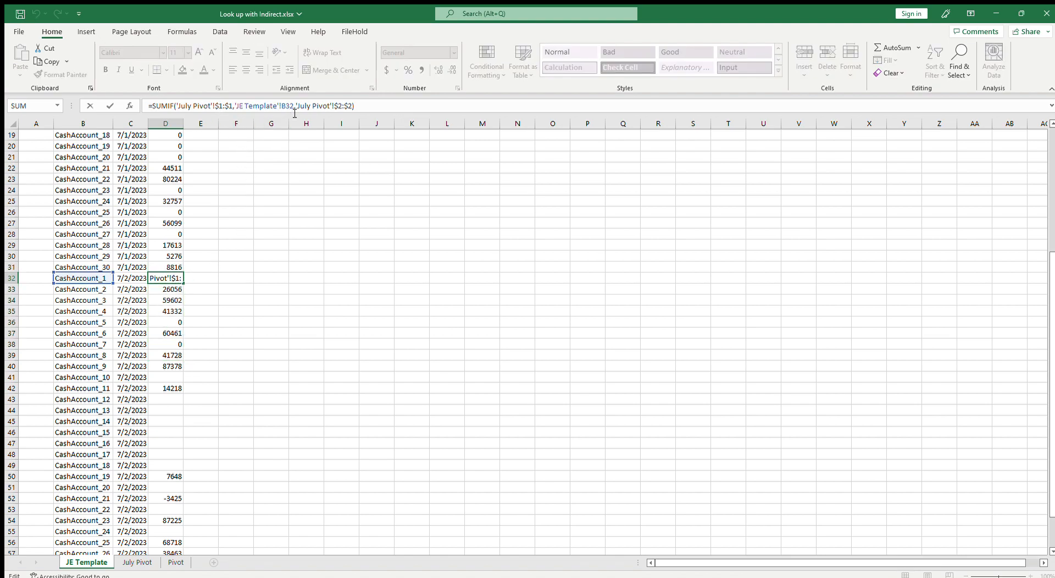
click(339, 105)
key(Delete)
key(Delete)
text(3)
key(Right)
key(Right)
key(Delete)
text(3)
key(Return)
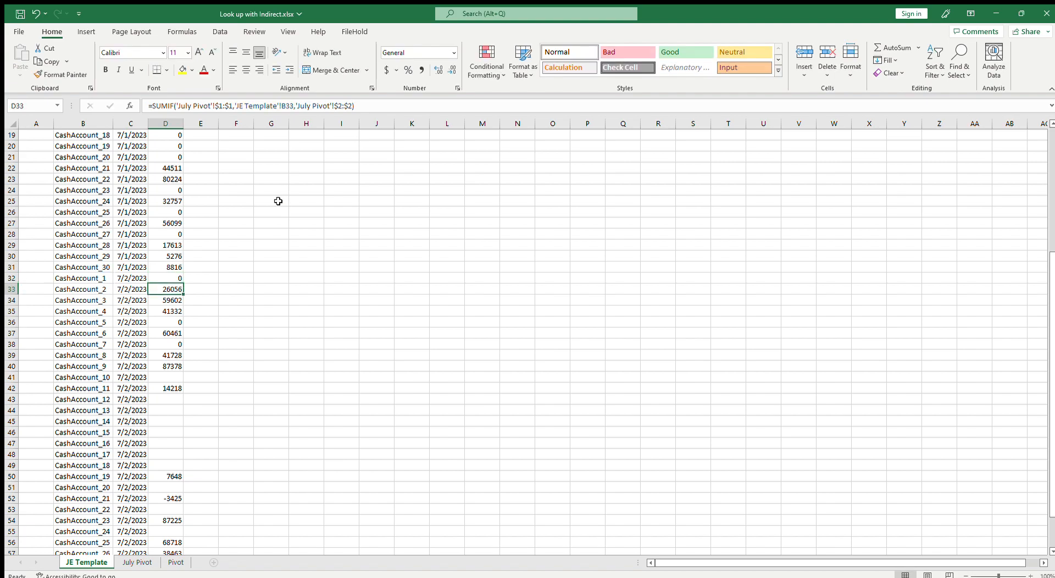
click(179, 280)
drag(181, 282, 203, 542)
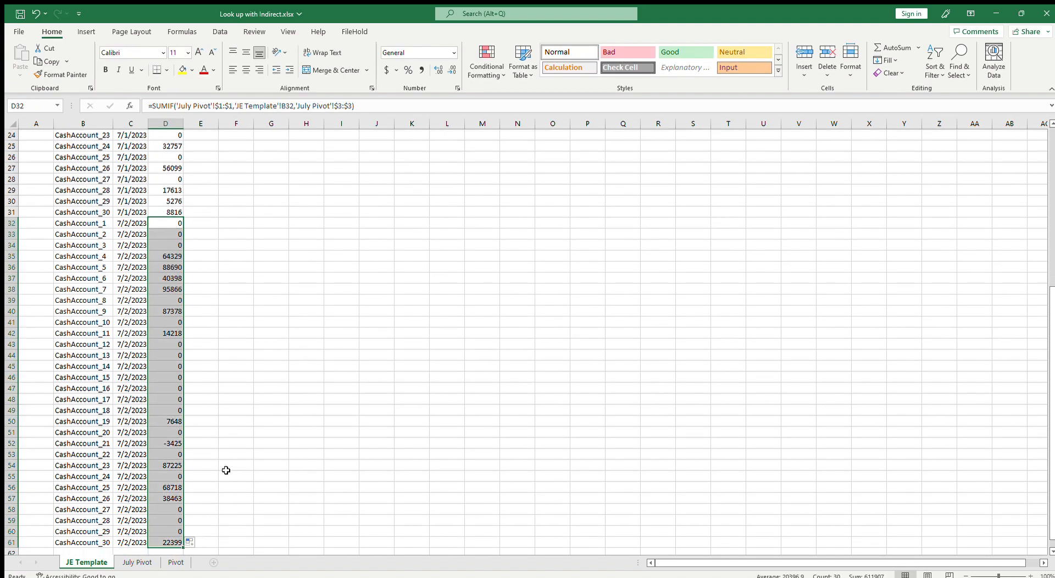
Inspect the SUMIF formulas in D2 and the 7/2/2023 rows to compare their references
scroll(226, 470, up, 8)
click(269, 252)
click(171, 147)
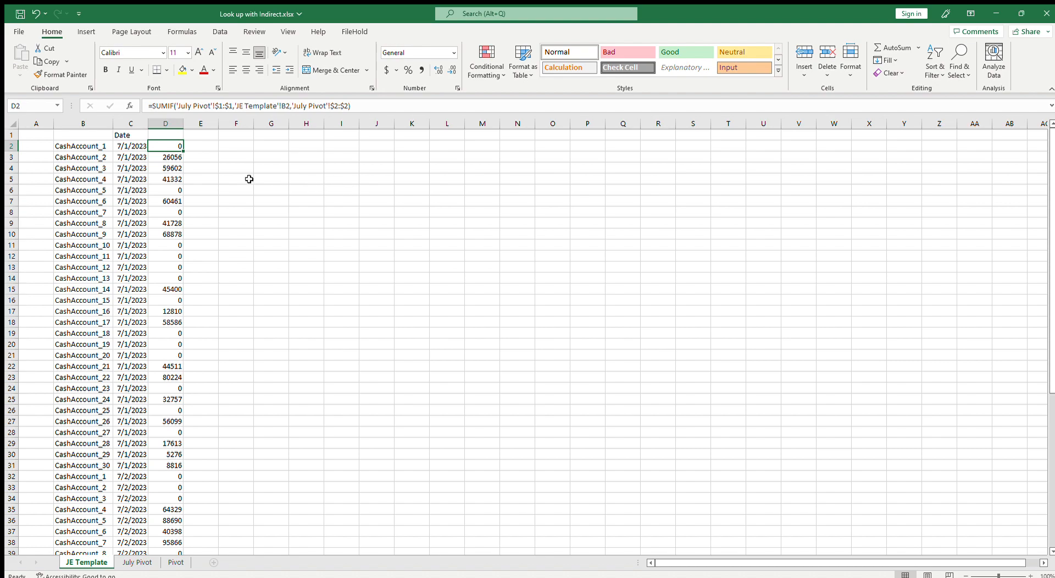
scroll(201, 402, down, 3)
click(168, 423)
click(165, 369)
click(167, 377)
click(169, 388)
click(166, 411)
click(168, 433)
click(169, 456)
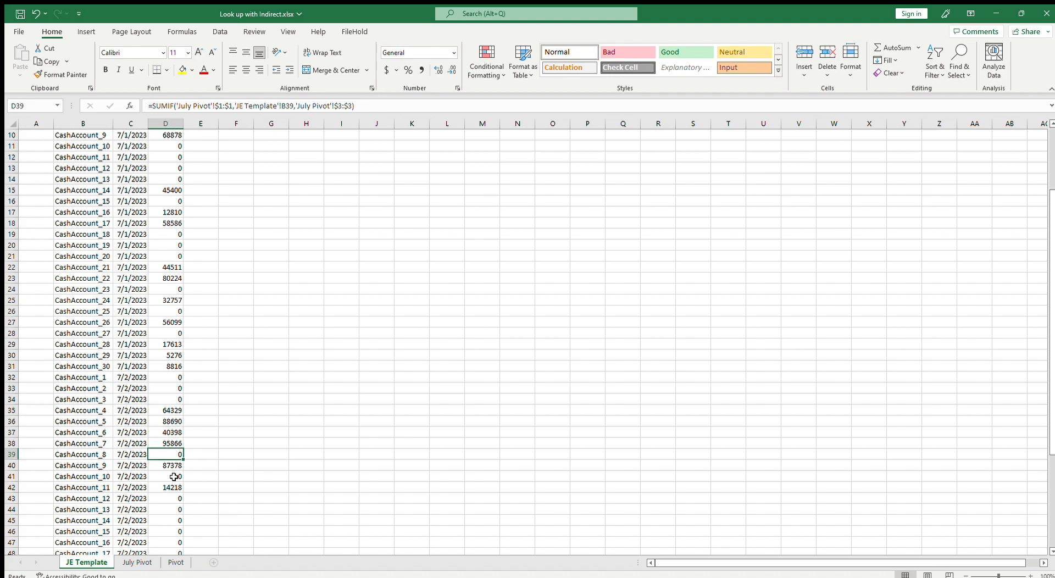
click(168, 388)
click(171, 377)
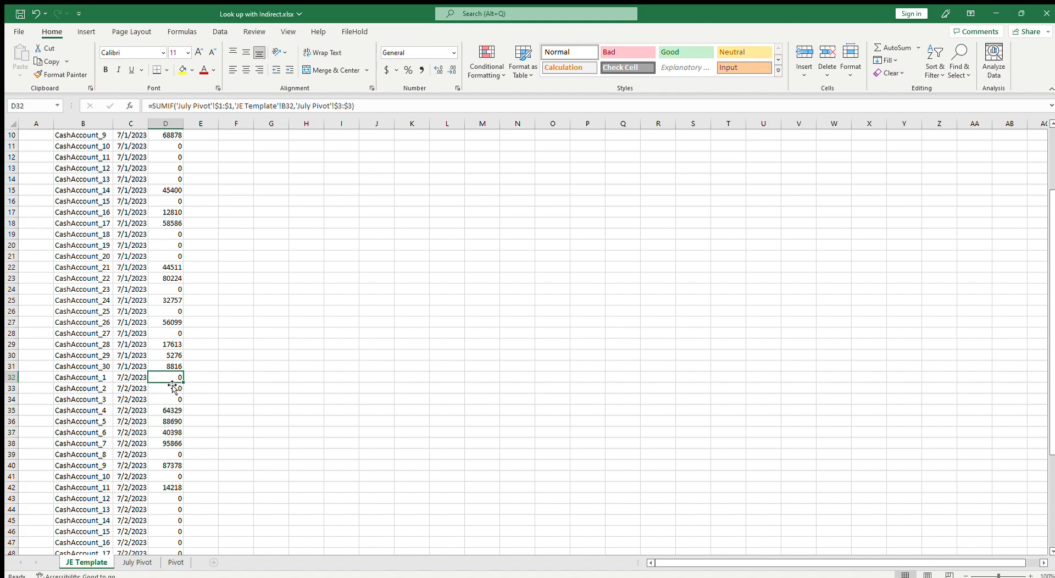
scroll(257, 385, up, 3)
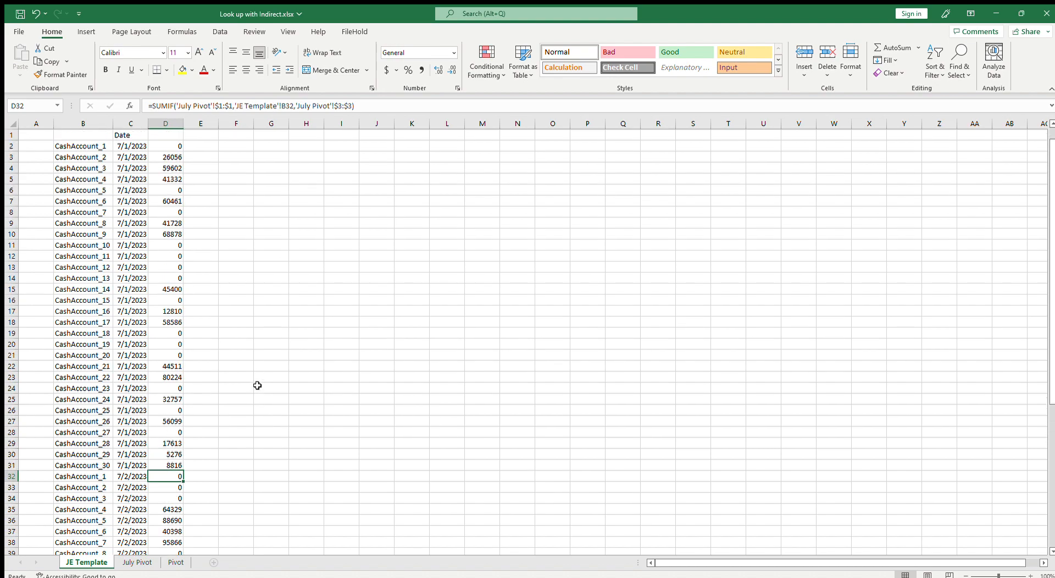
click(273, 148)
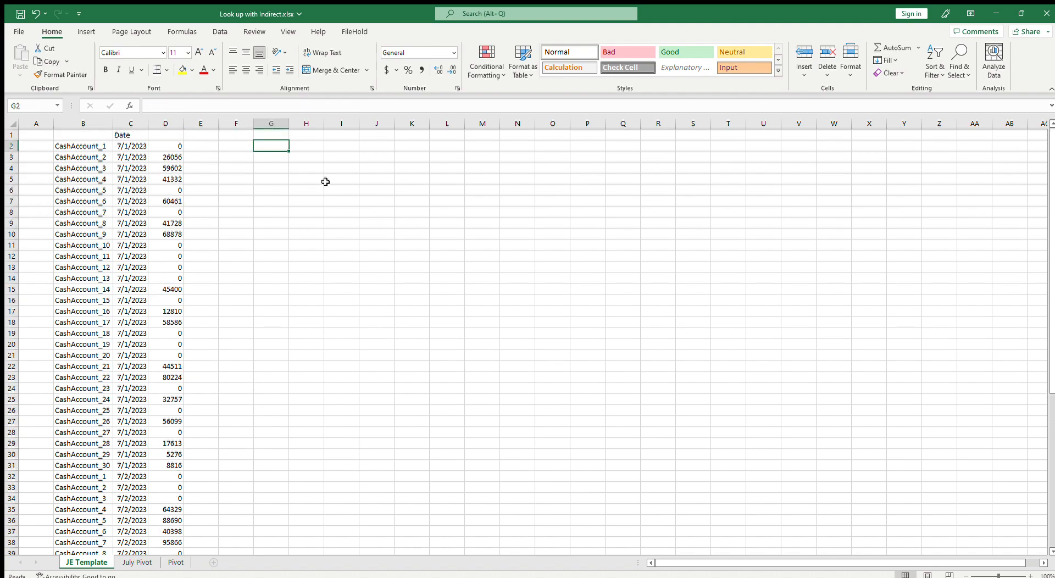
Enter =MATCH(C2,'July Pivot'!A:A,0) in G2 to find each date's row in the July Pivot sheet
text(=)
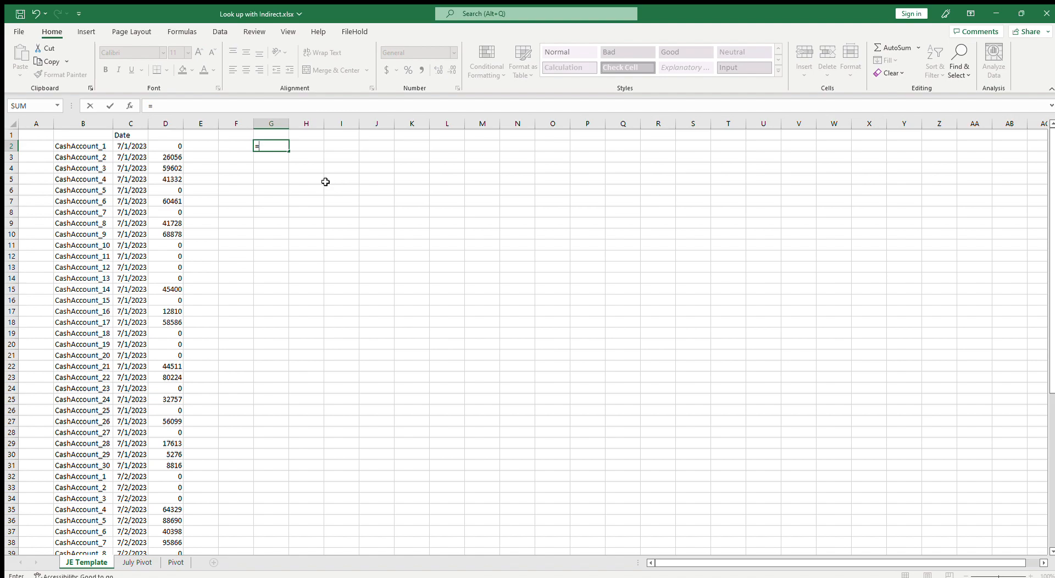
text(ma)
key(Tab)
key(Left)
key(Left)
key(Left)
key(Left)
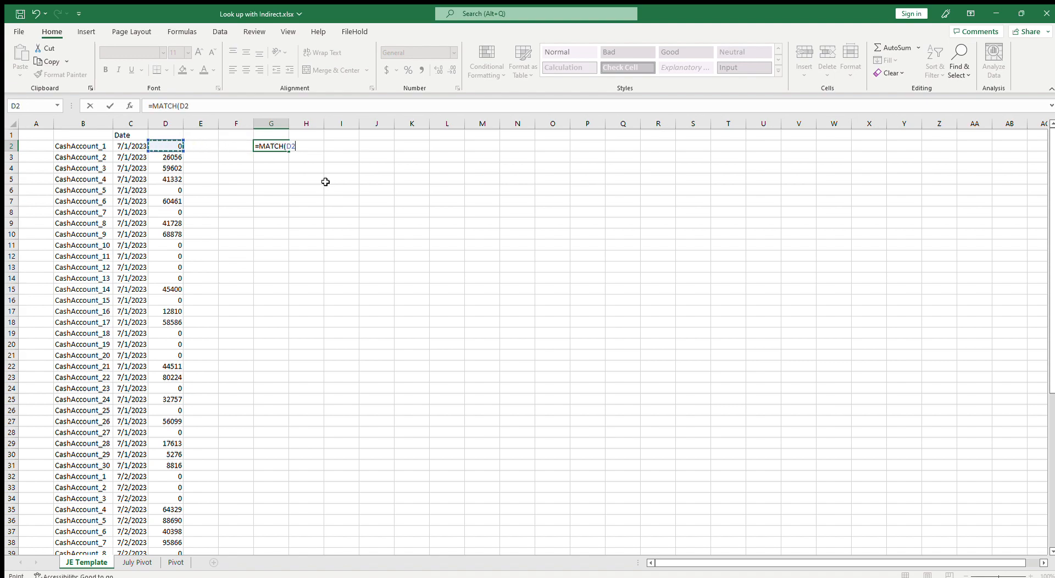
text(,)
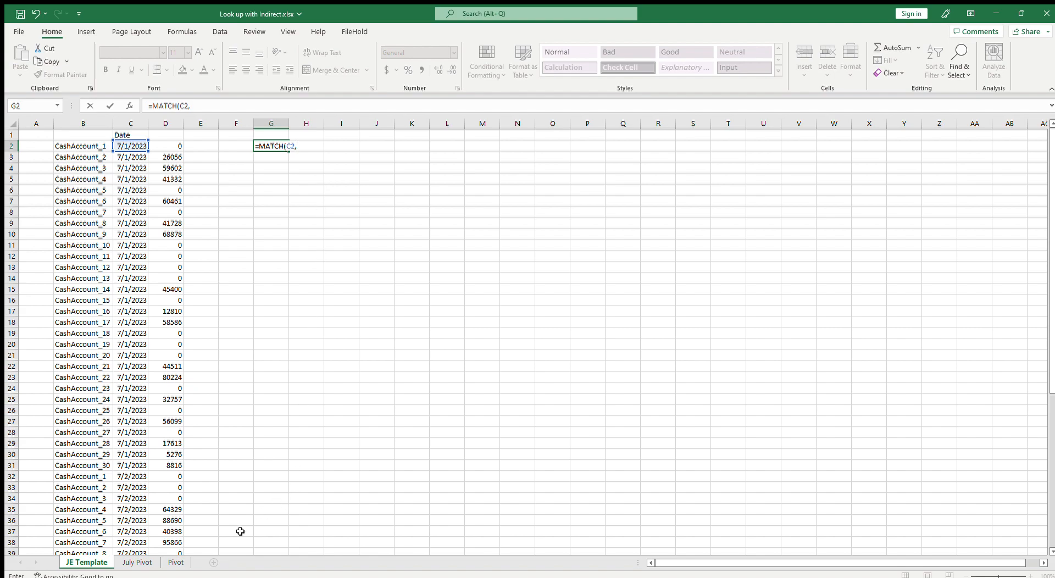
click(137, 562)
click(42, 125)
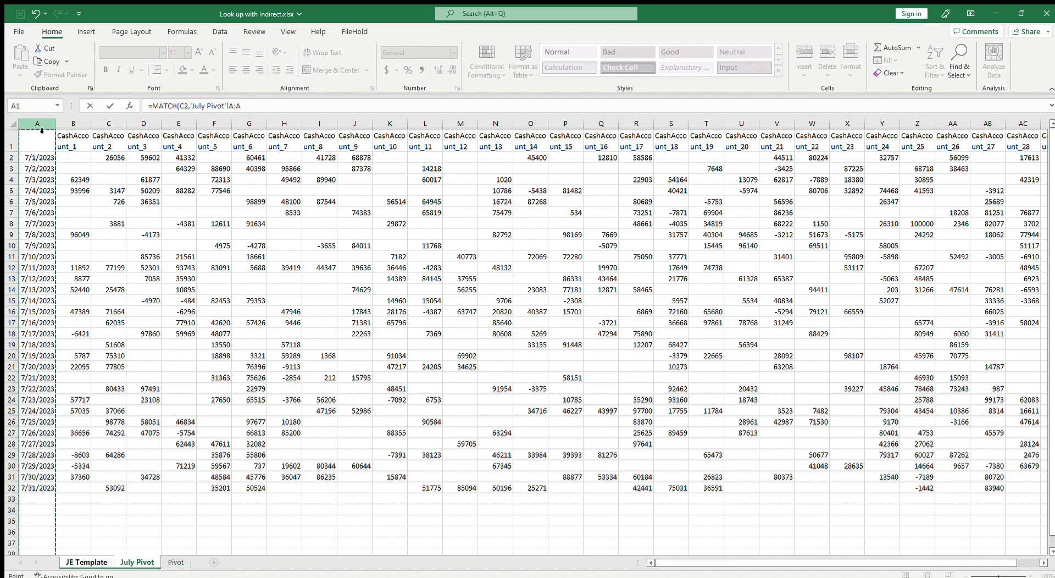
text(,0)
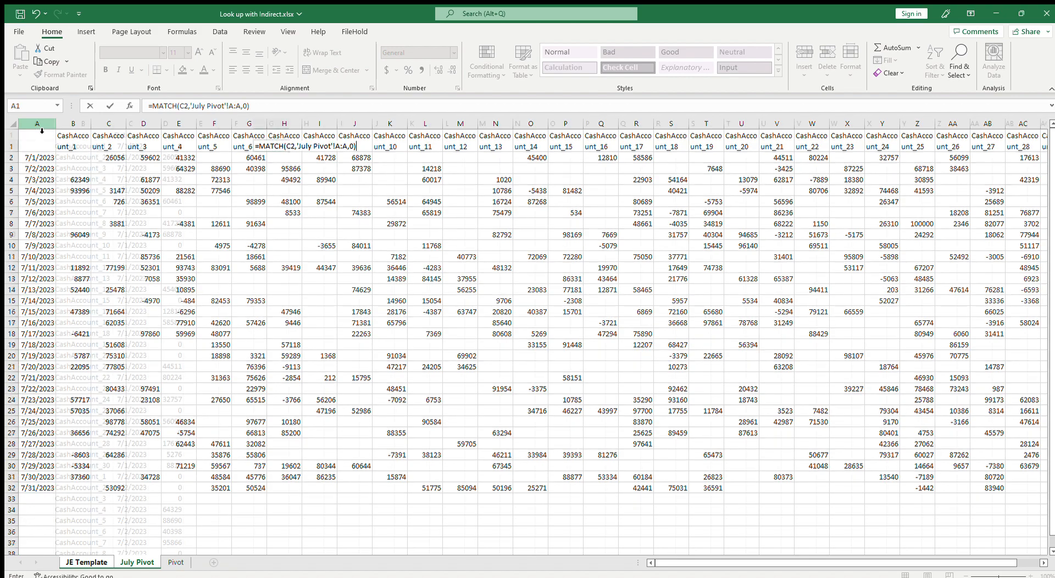
key(Return)
Fill the G2 MATCH formula down column G alongside the account rows
click(283, 146)
drag(288, 150, 267, 503)
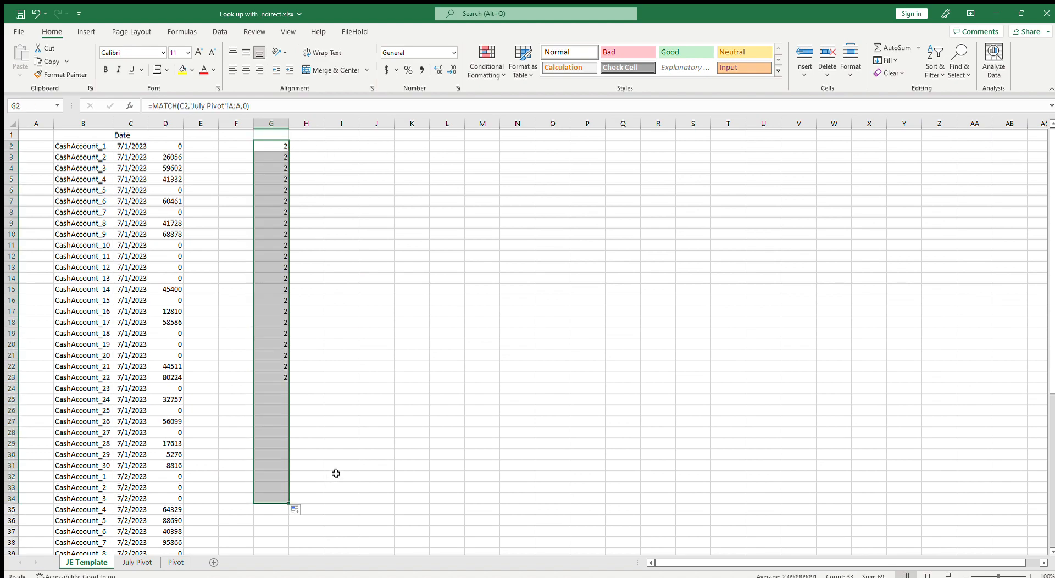
scroll(337, 474, down, 7)
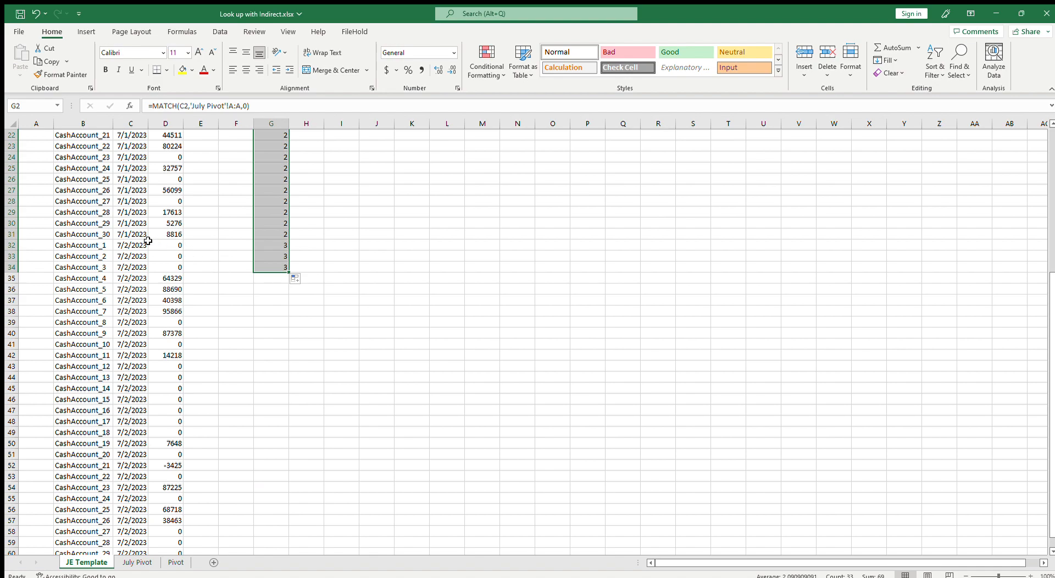
drag(134, 243, 304, 538)
click(282, 244)
scroll(330, 459, up, 8)
click(266, 148)
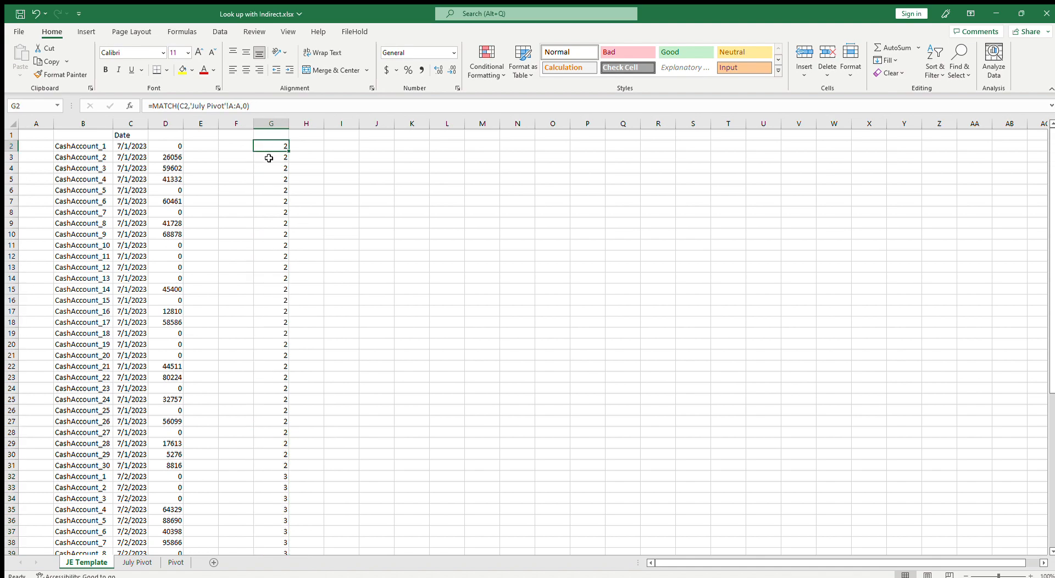
Compare the D2 SUMIF formula's sum range with the MATCH result in G2
click(172, 147)
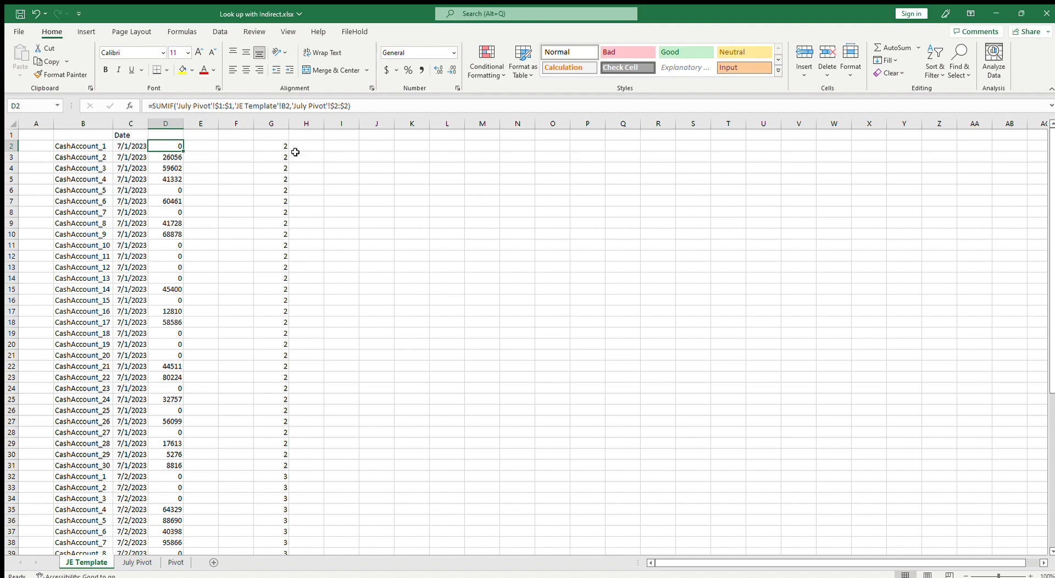
click(350, 106)
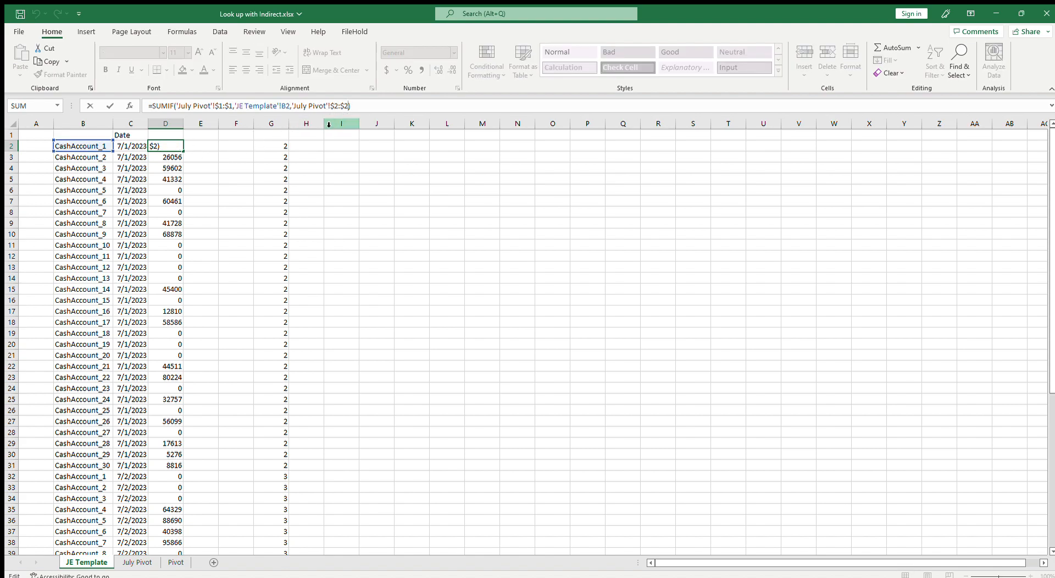
click(285, 148)
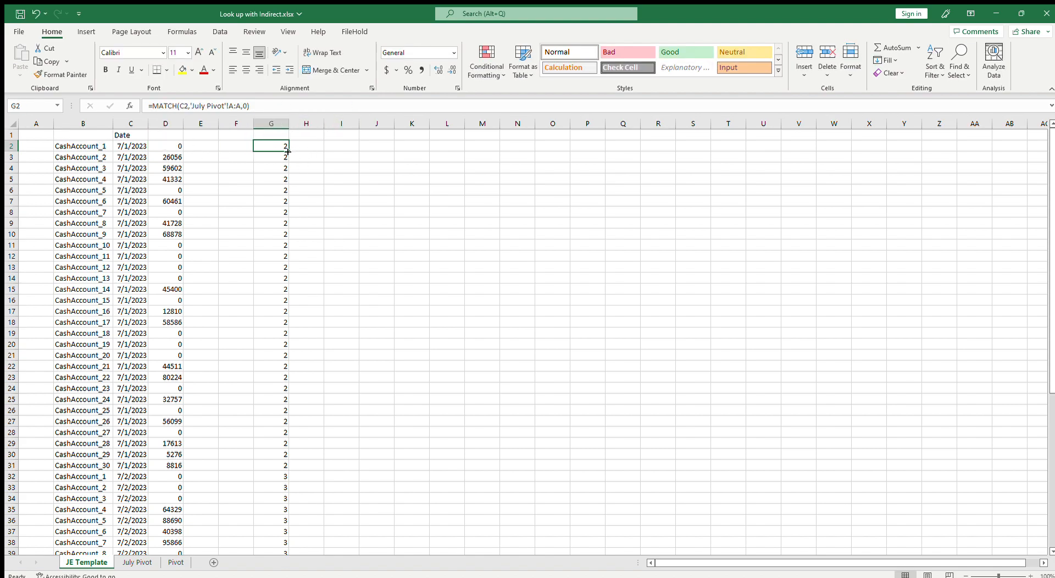
click(176, 146)
drag(350, 106, 330, 107)
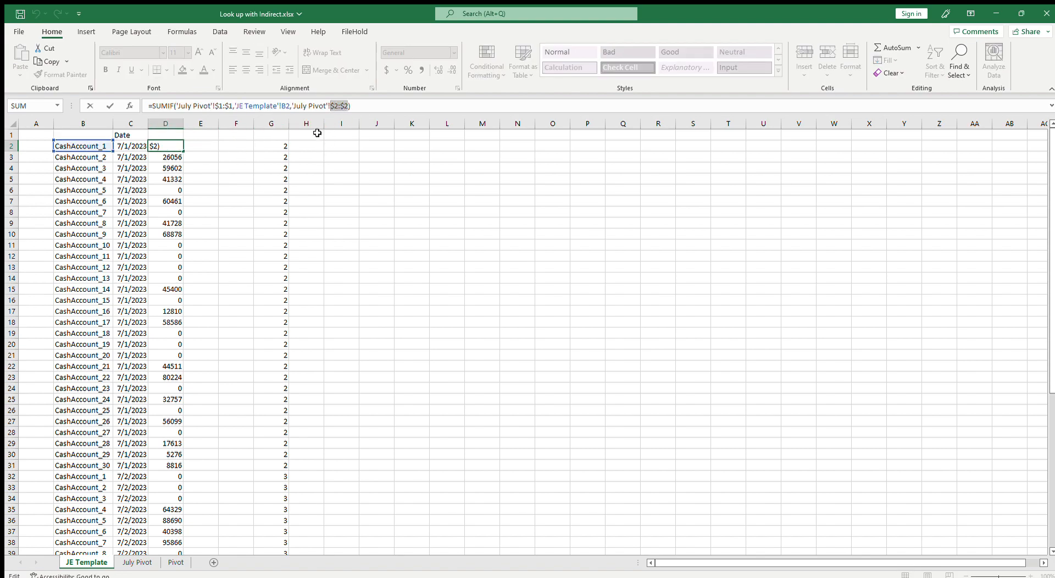
key(Escape)
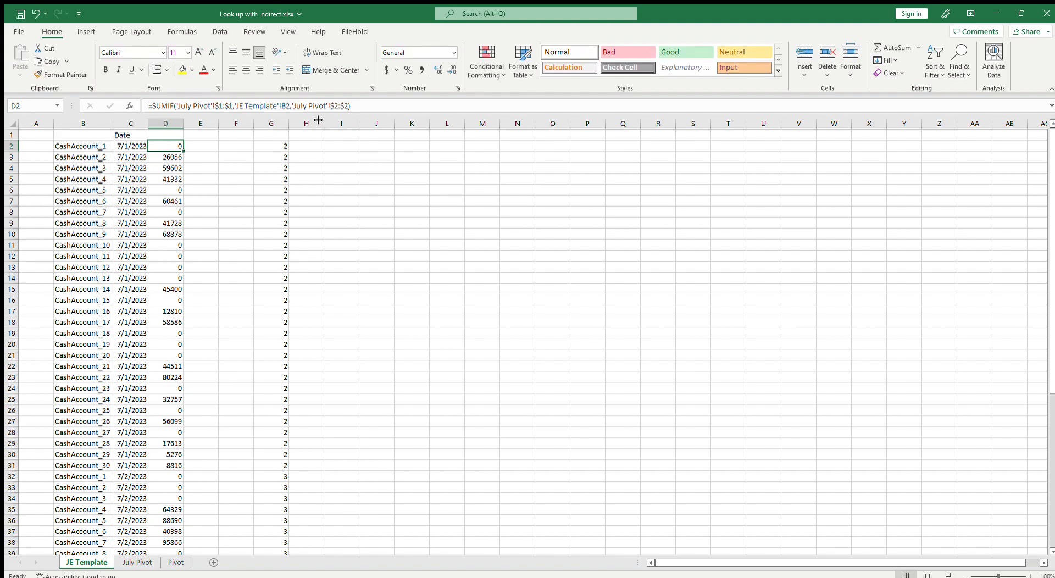
Copy the SUMIF sum range 'July Pivot'!$2:$2 from D2 into J2 as plain text
drag(290, 106, 348, 105)
key(ctrl+c)
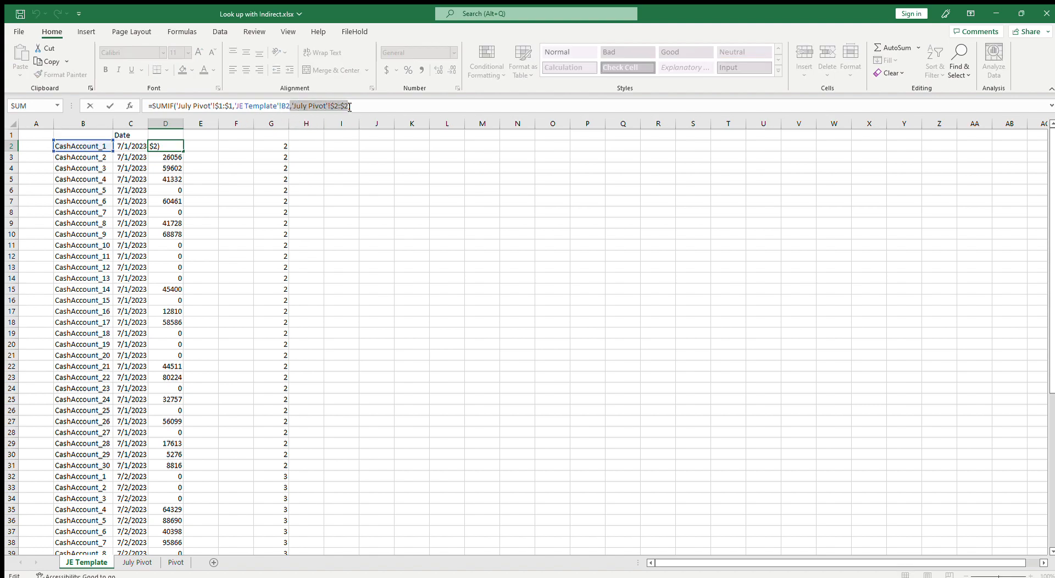
key(Escape)
click(371, 148)
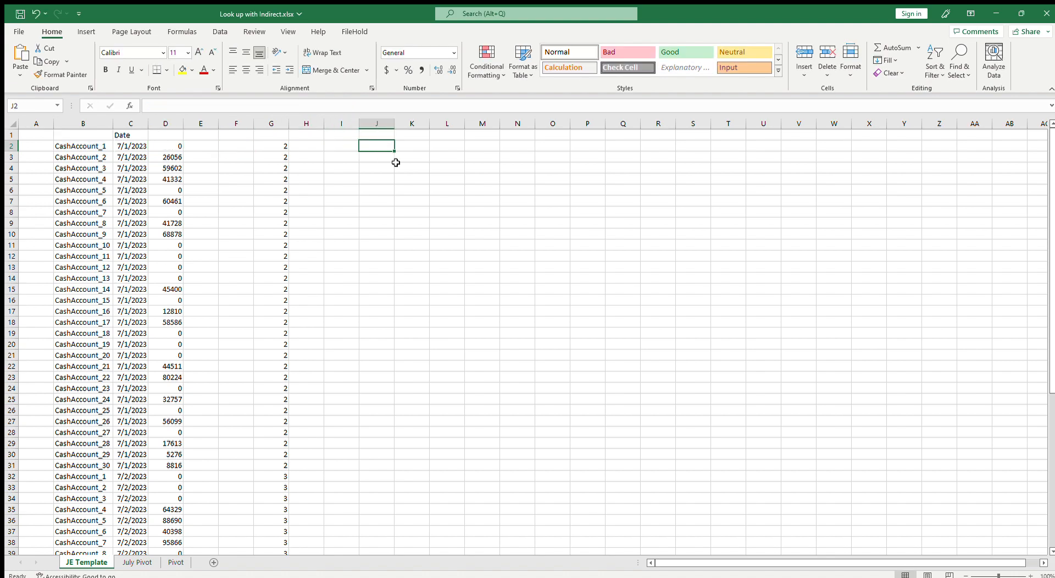
key(ctrl+v)
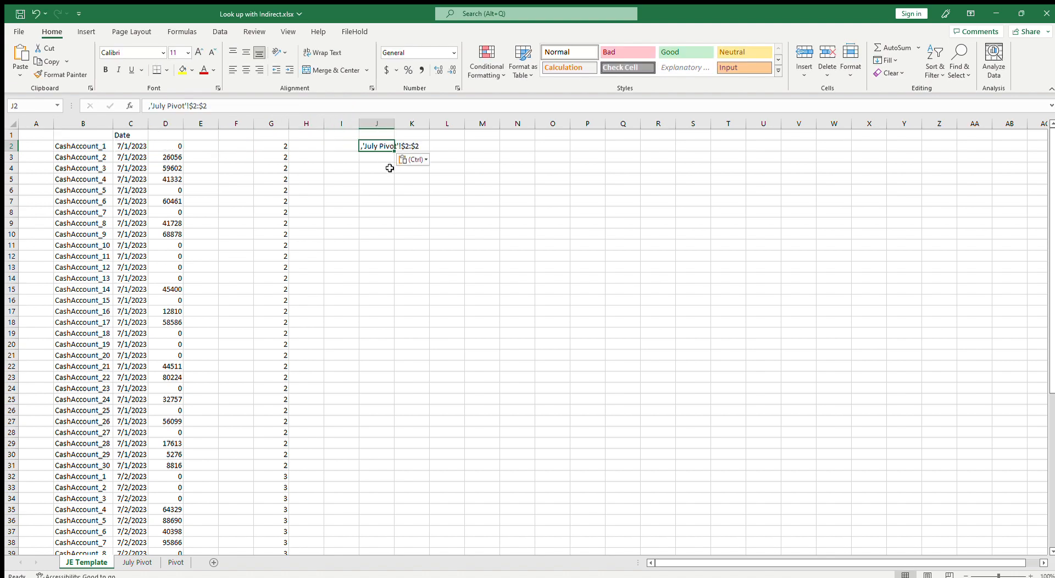
click(148, 106)
key(Delete)
key(Return)
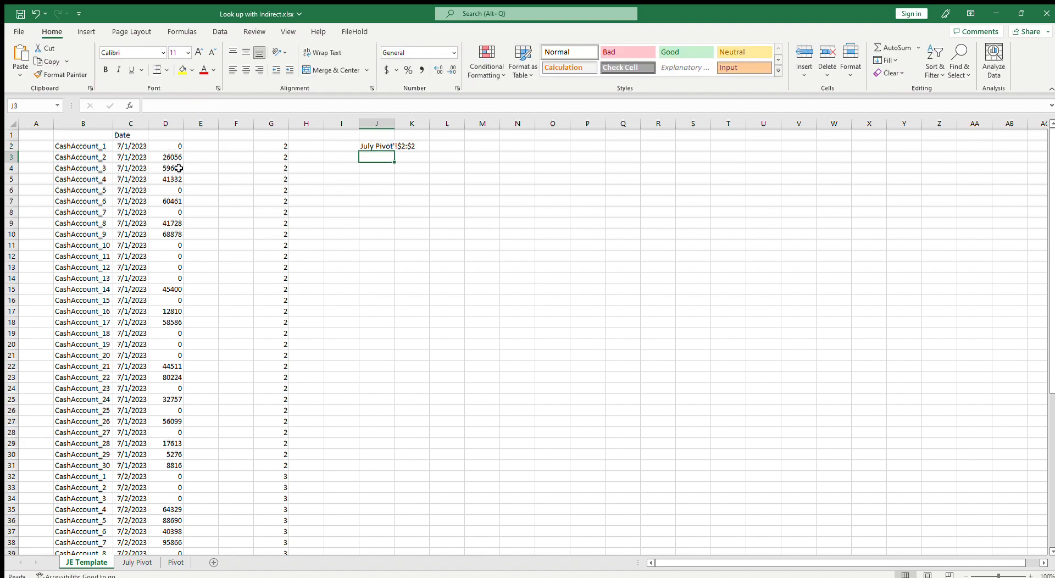
Write the text indirect("'July Pivot'!$"&G&":$"&g2 in J4 to draft a dynamic row reference
click(377, 145)
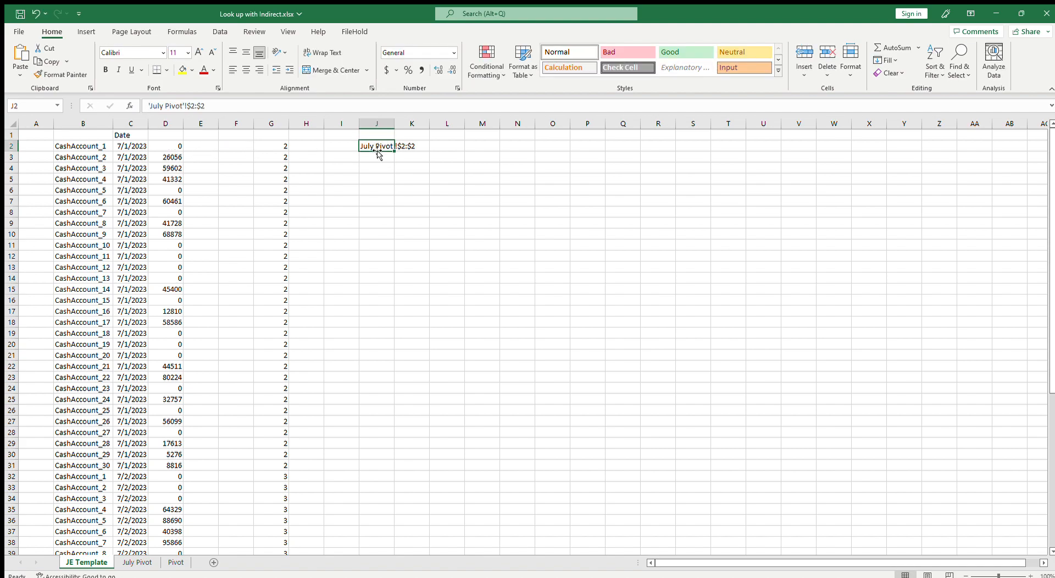
click(384, 172)
double_click(384, 172)
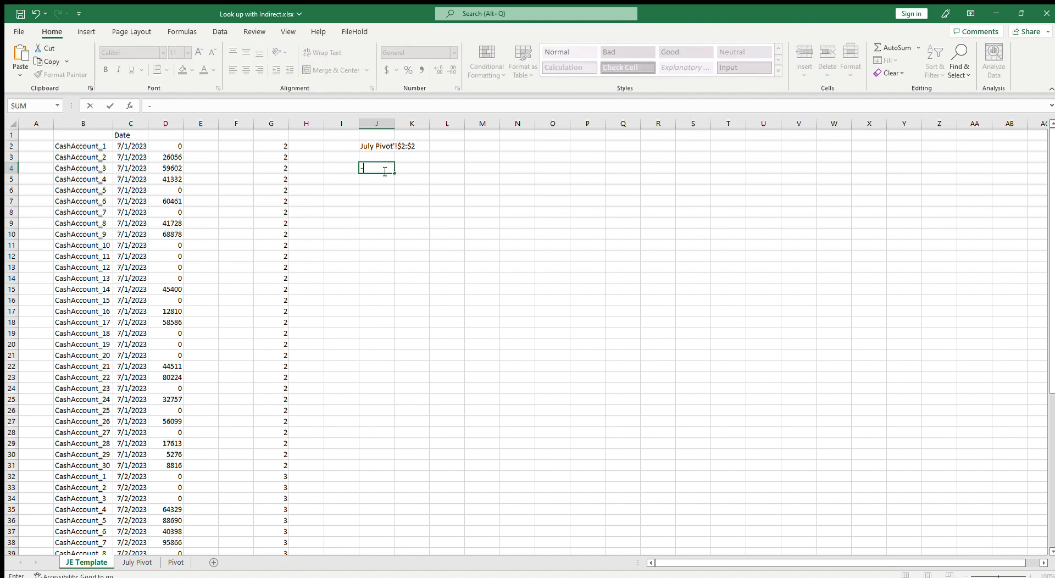
text(')
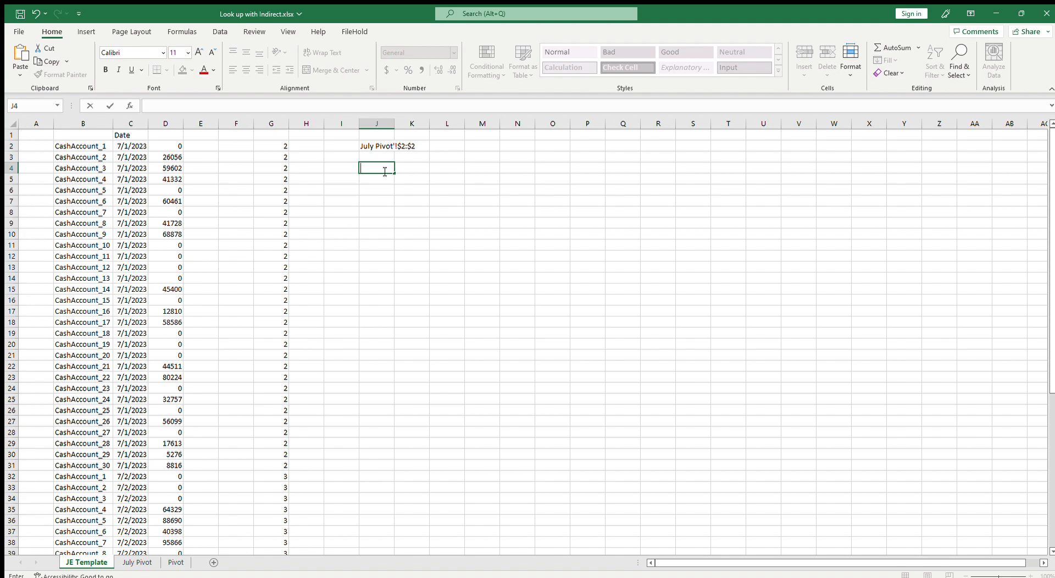
text(ndirect()
text(")
text(")
text("")
text(July)
text( Pivot)
text(")
text(!)
text($)
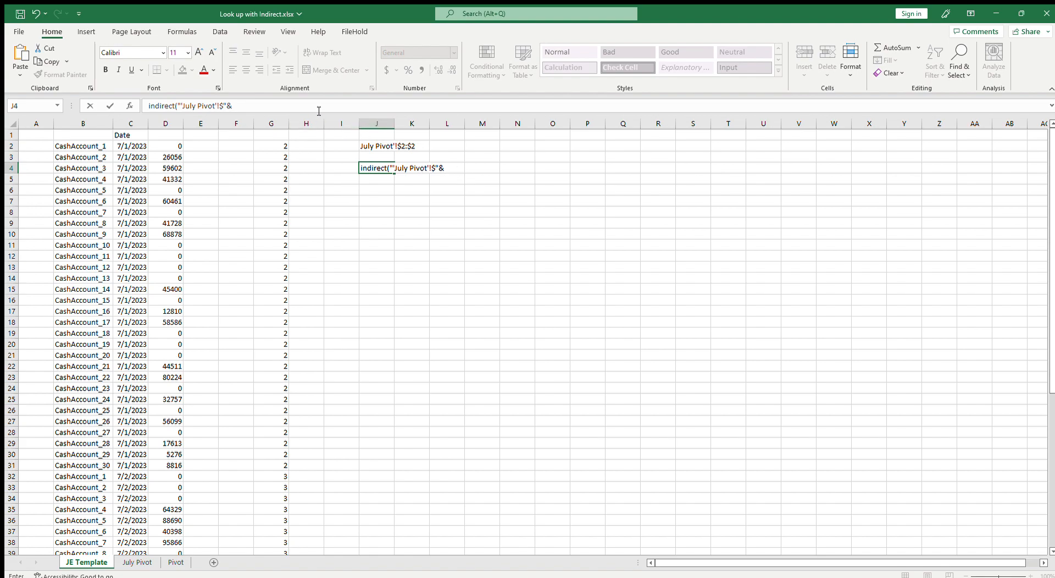
text(G&":$)
text("&g2)
key(Return)
key(Up)
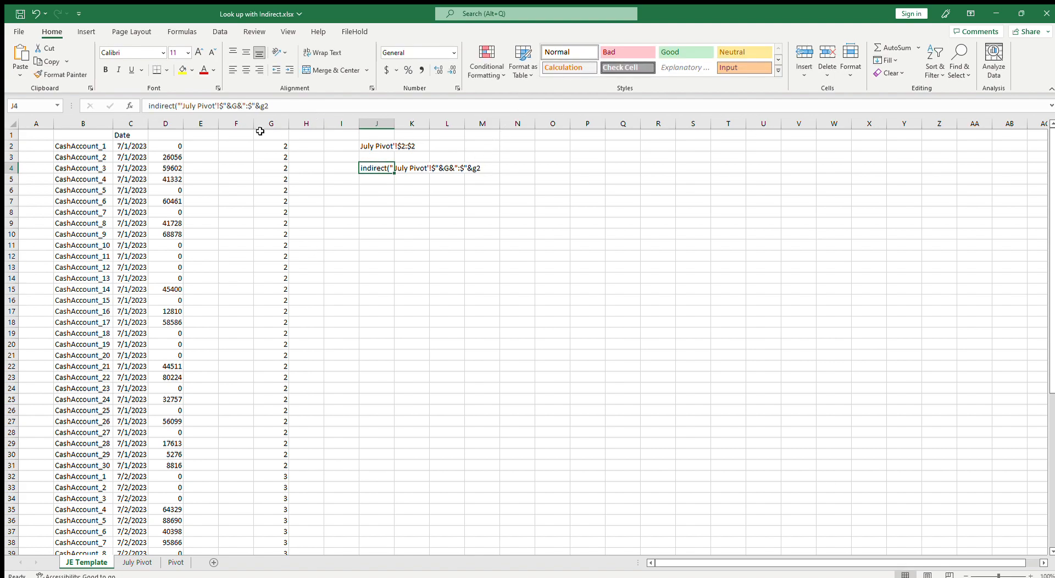
Add the closing parenthesis to the indirect draft in J4
click(290, 109)
text())
key(Return)
key(Up)
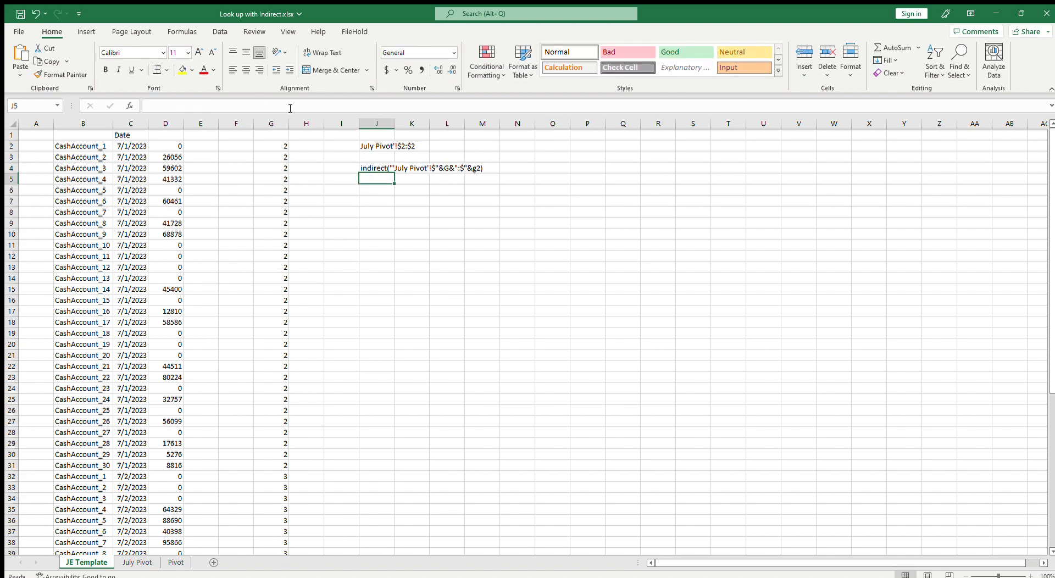
Replace D2's SUMIF sum range with INDIRECT("'July Pivot'!$"&G2&":$"&G2) using the copied draft
drag(291, 106, 147, 105)
key(ctrl+c)
key(Escape)
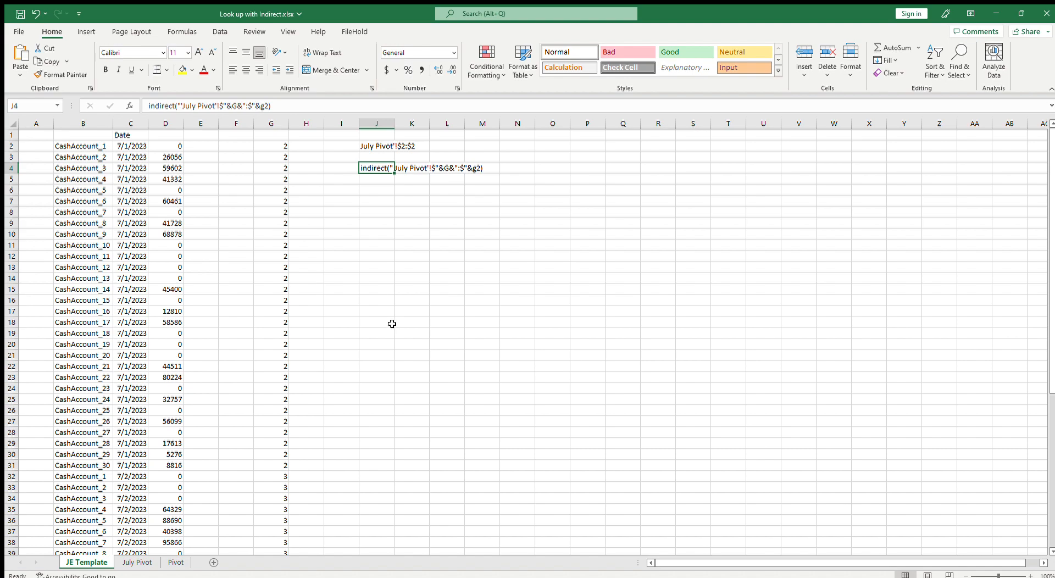
click(175, 147)
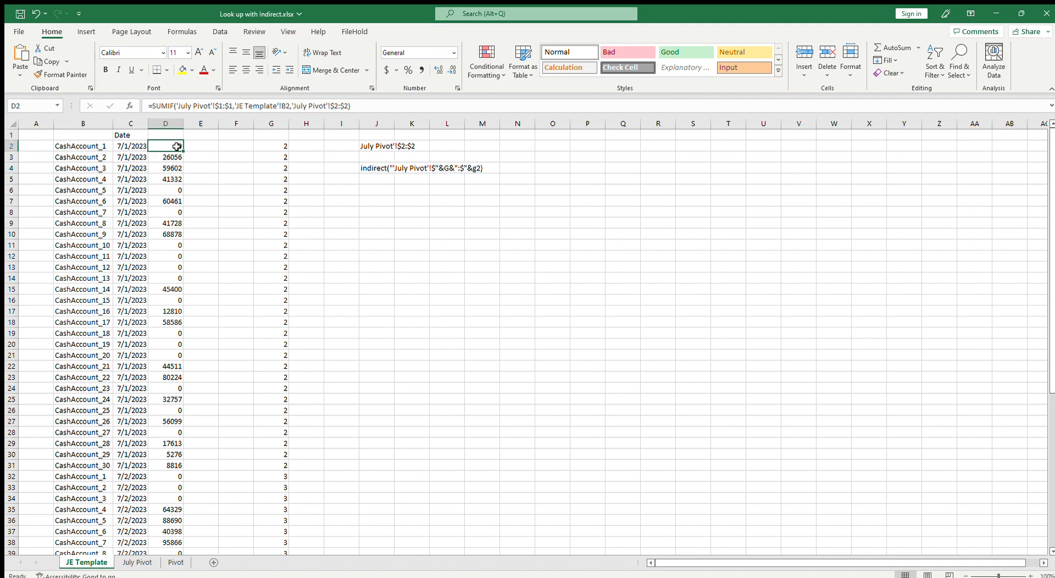
click(292, 106)
drag(291, 106, 349, 108)
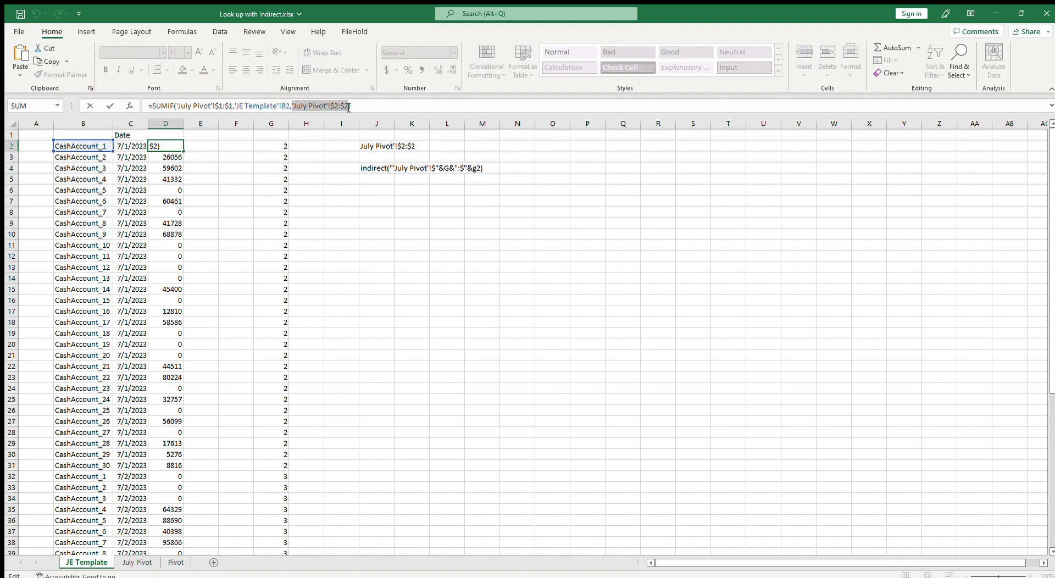
key(ctrl+v)
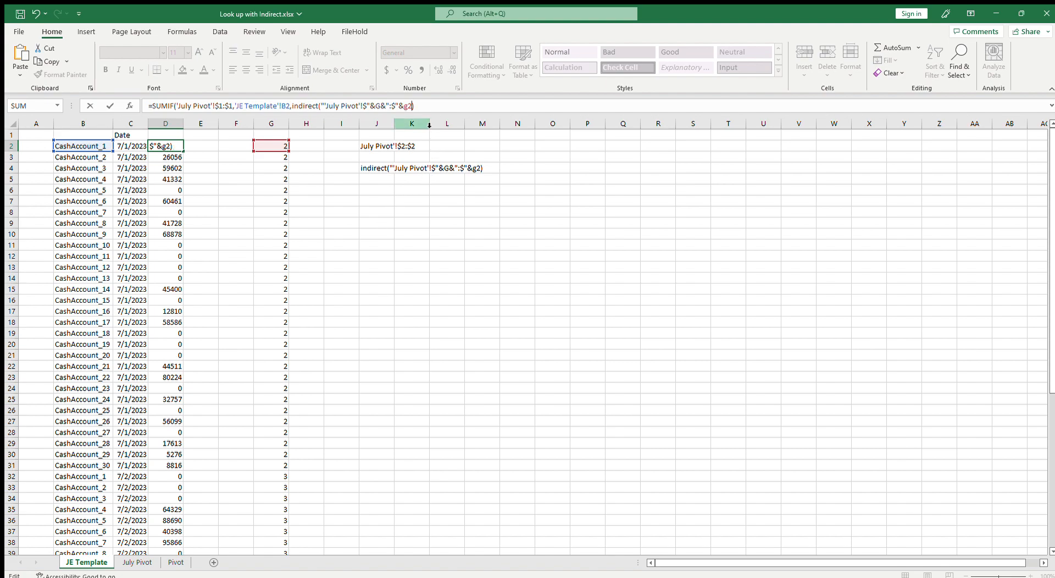
click(383, 106)
text(2)
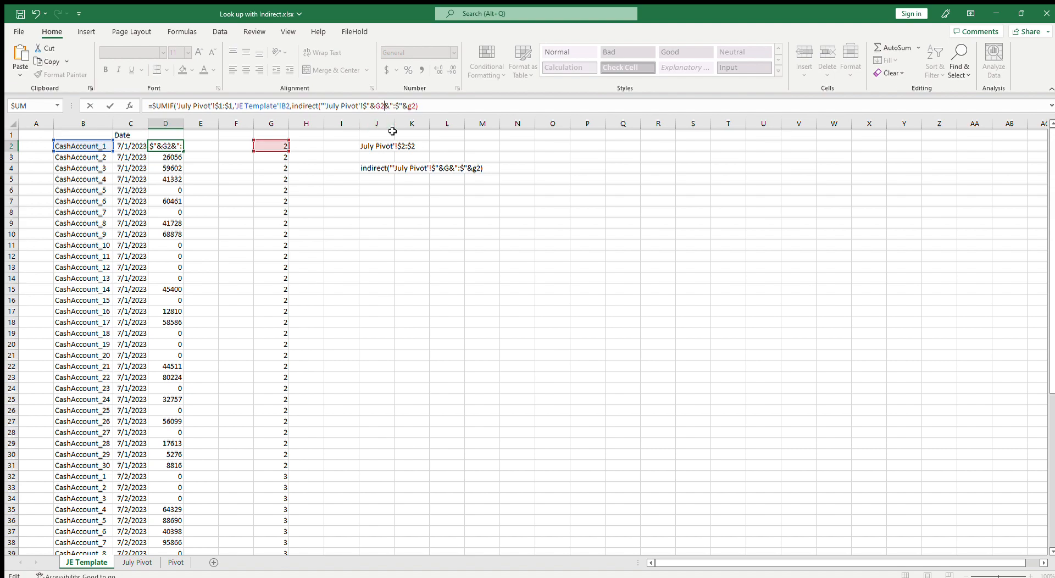
click(427, 108)
key(Return)
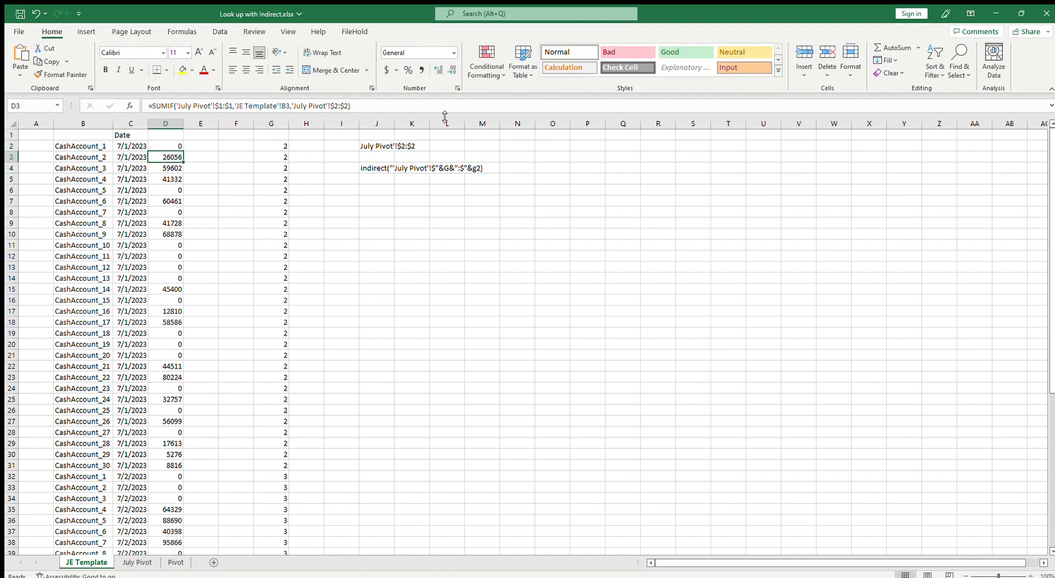
Fill D2's updated SUMIF formula down column D through row 61
click(175, 149)
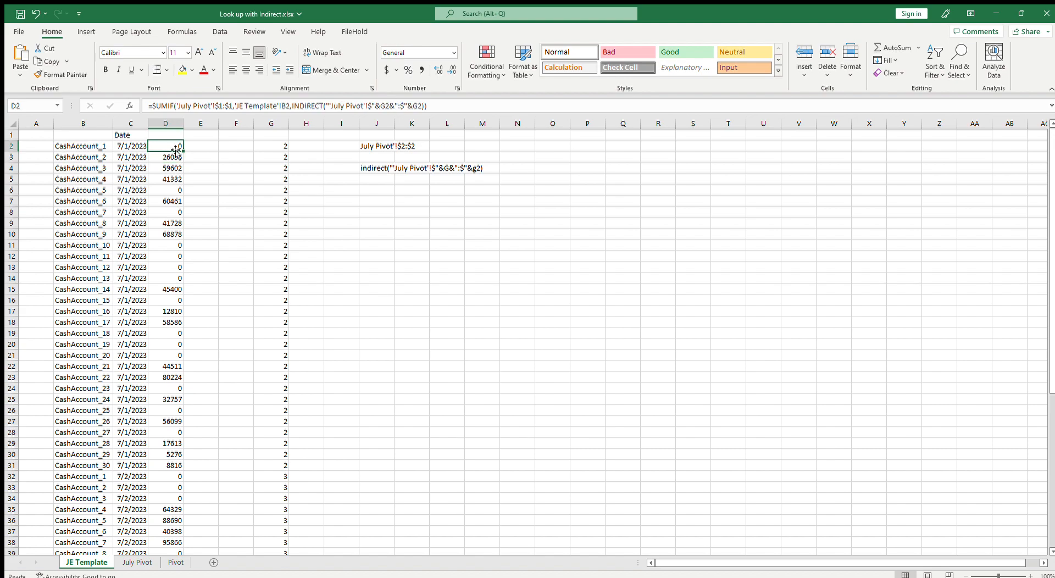
drag(184, 154, 185, 164)
click(175, 158)
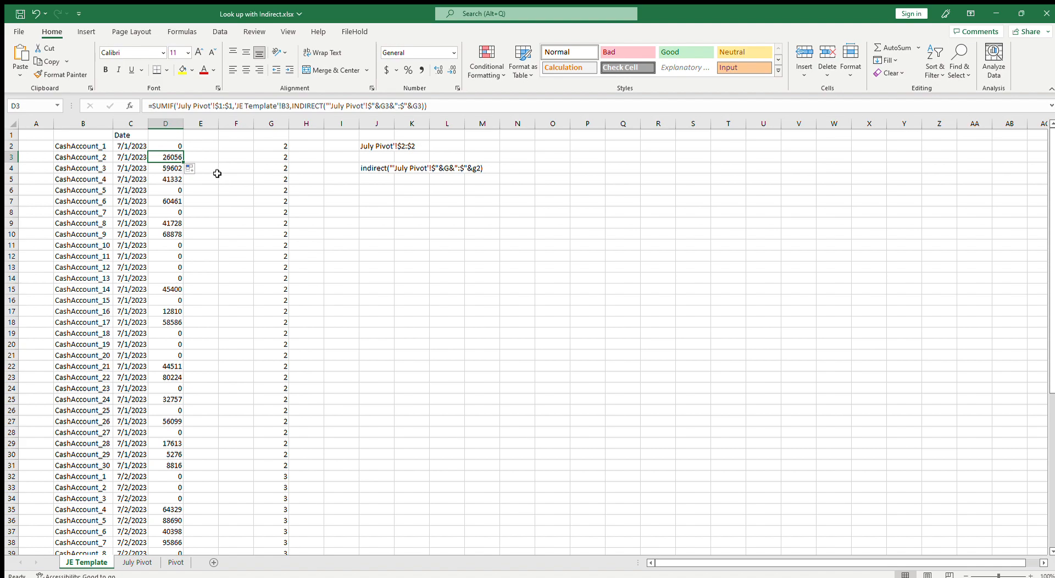
key(F2)
key(Escape)
drag(182, 161, 171, 465)
scroll(228, 445, down, 5)
scroll(228, 445, up, 5)
scroll(225, 441, down, 3)
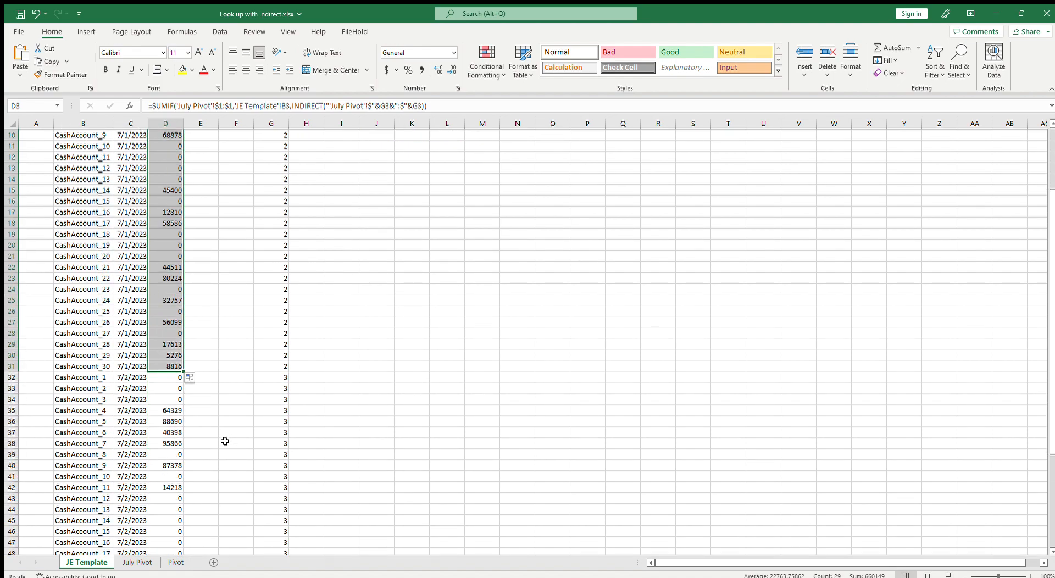
drag(183, 370, 180, 538)
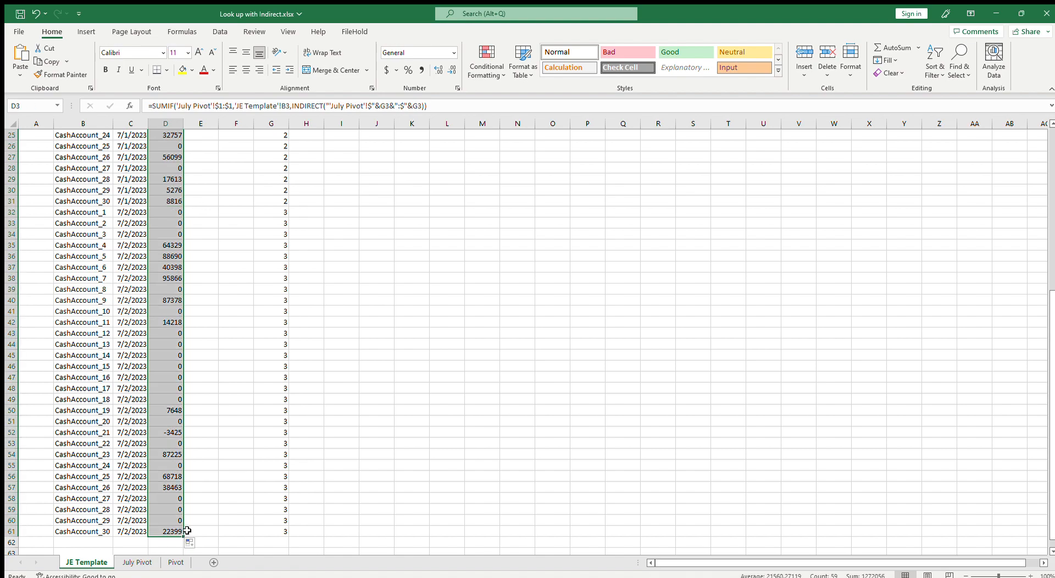
Label column D as DR and column E as CR in the header row
click(174, 450)
scroll(175, 450, up, 8)
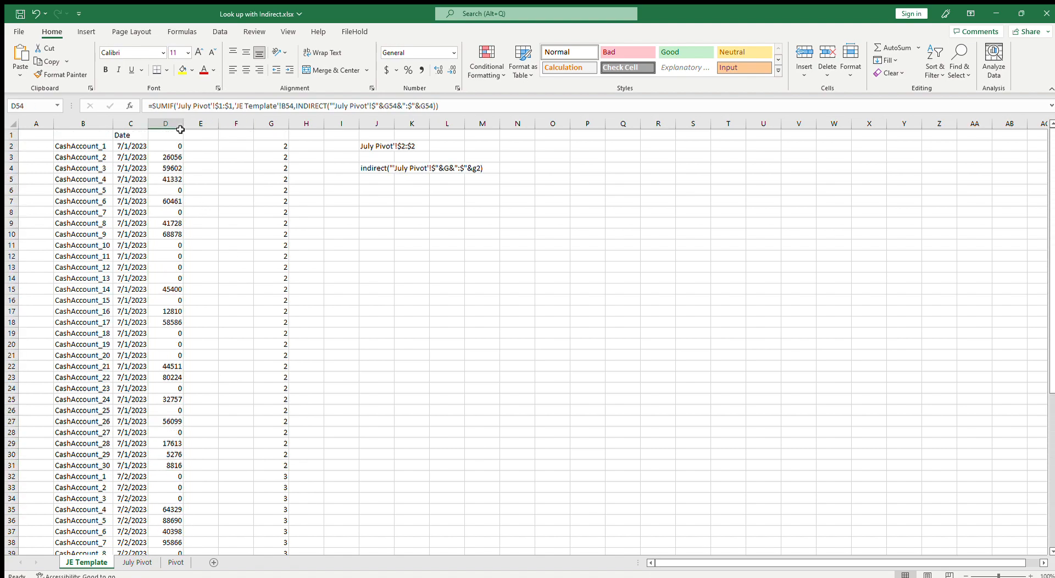
scroll(173, 337, down, 11)
click(173, 333)
scroll(176, 330, up, 11)
click(173, 138)
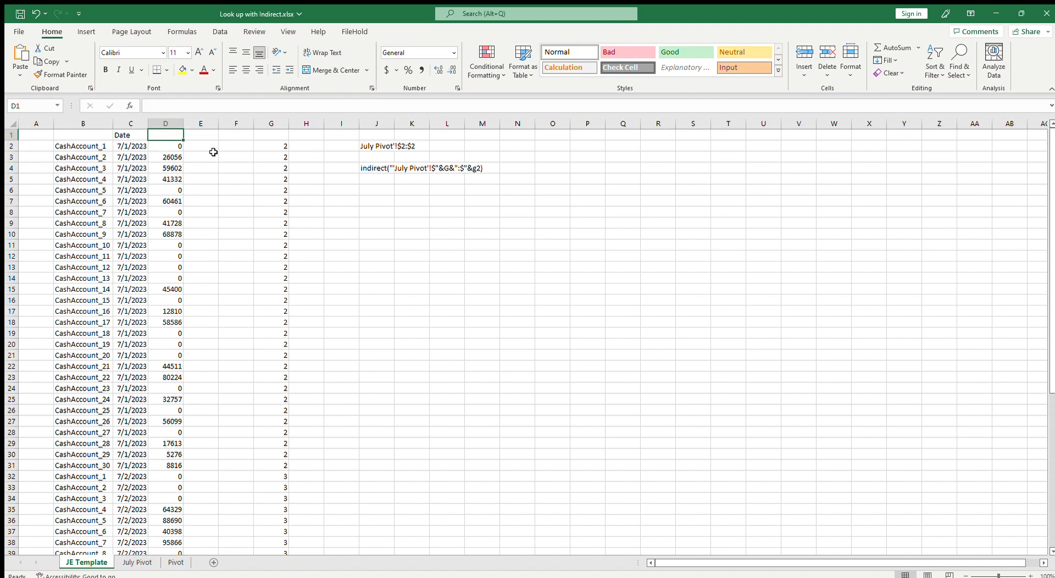
text(DR)
key(Tab)
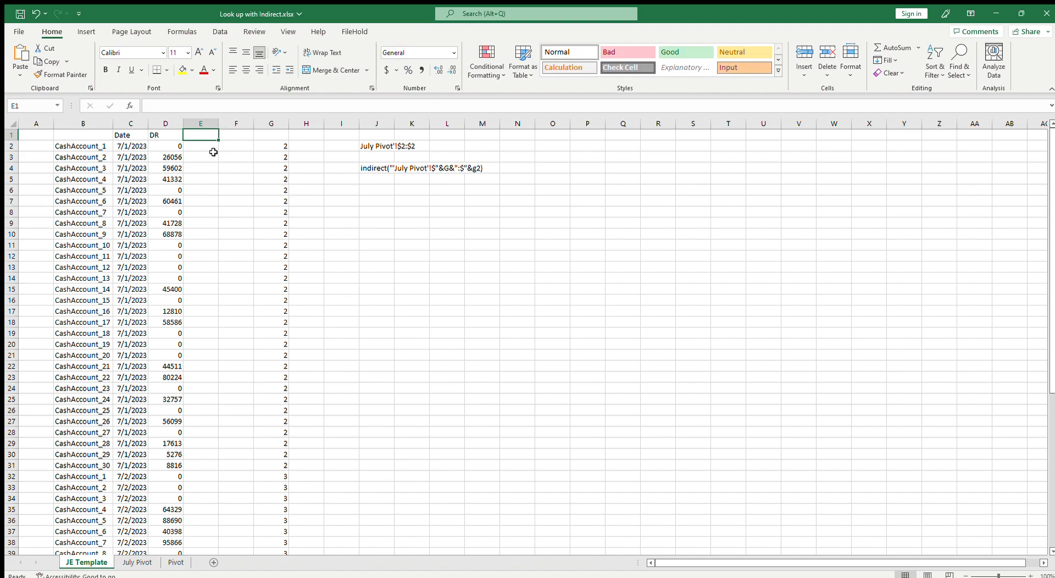
text(CR)
key(Return)
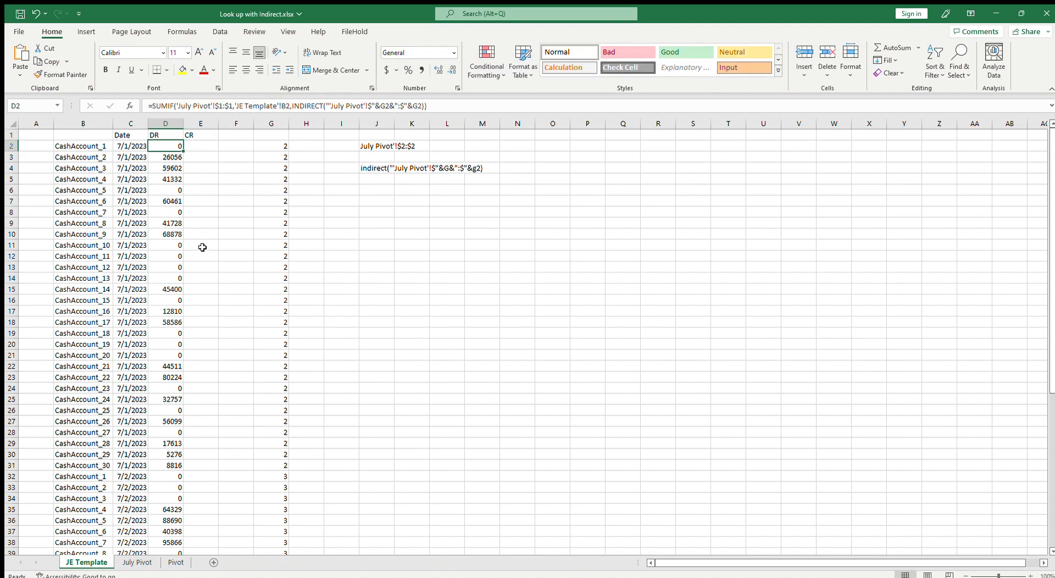
Review the filled DR formulas down column D for different rows
scroll(204, 245, down, 3)
scroll(175, 349, up, 3)
click(176, 127)
scroll(169, 286, down, 4)
scroll(167, 303, down, 3)
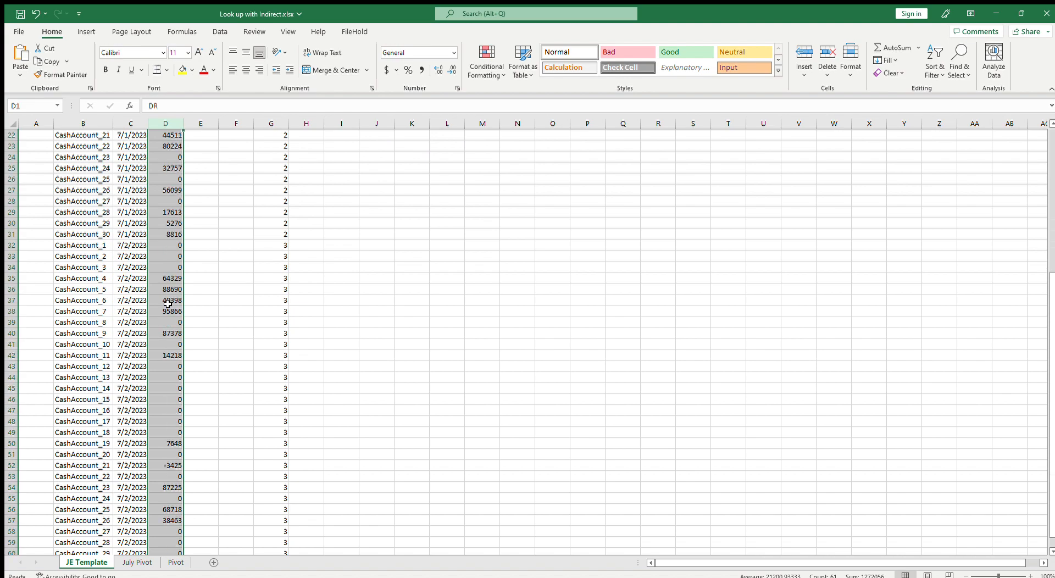
scroll(168, 303, down, 3)
click(173, 366)
scroll(197, 339, up, 10)
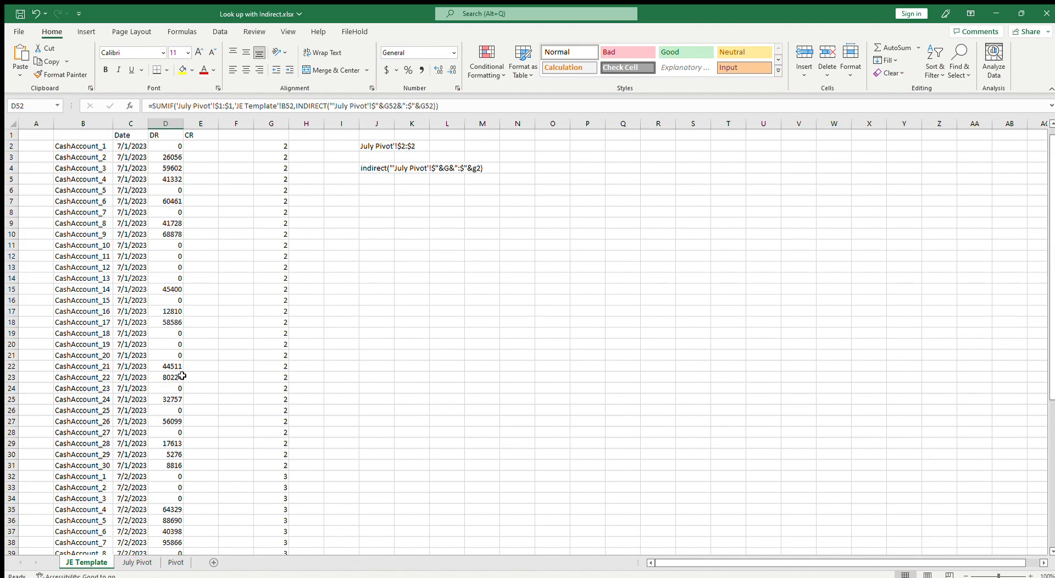
click(176, 146)
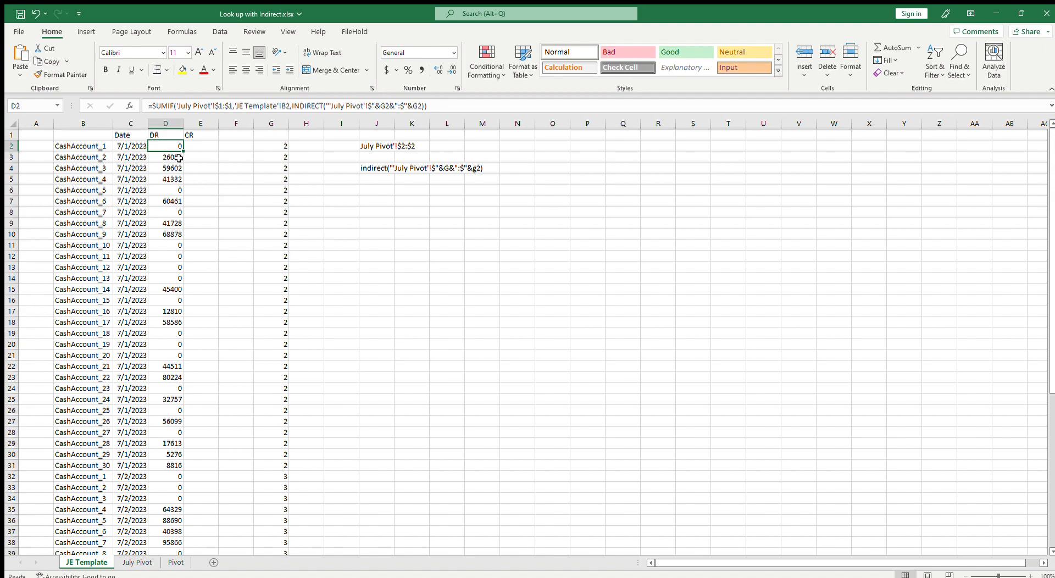
Try to wrap D2's formula in an IF testing whether the sum is greater than 0
click(200, 146)
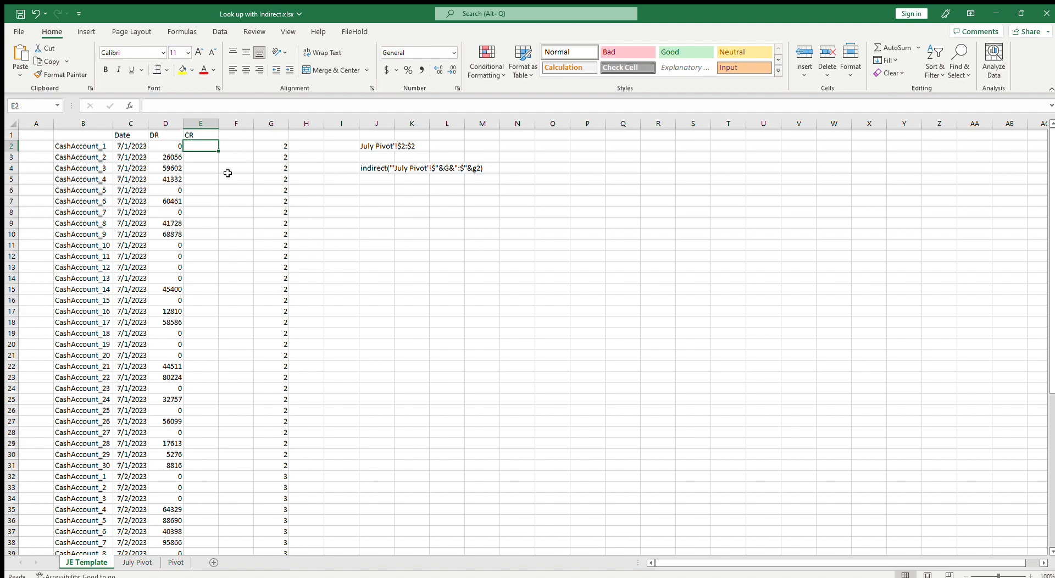
click(177, 147)
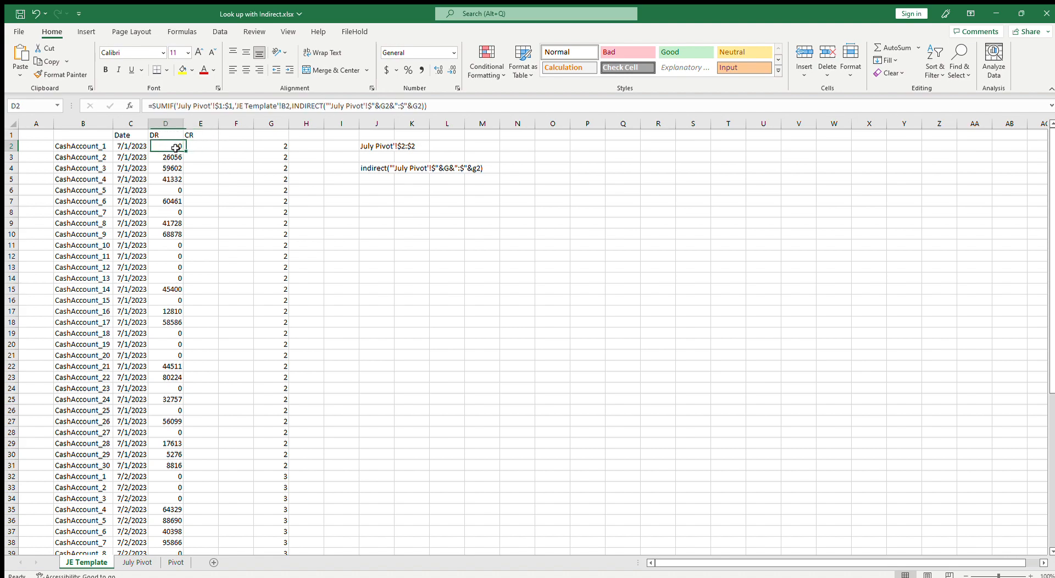
click(153, 107)
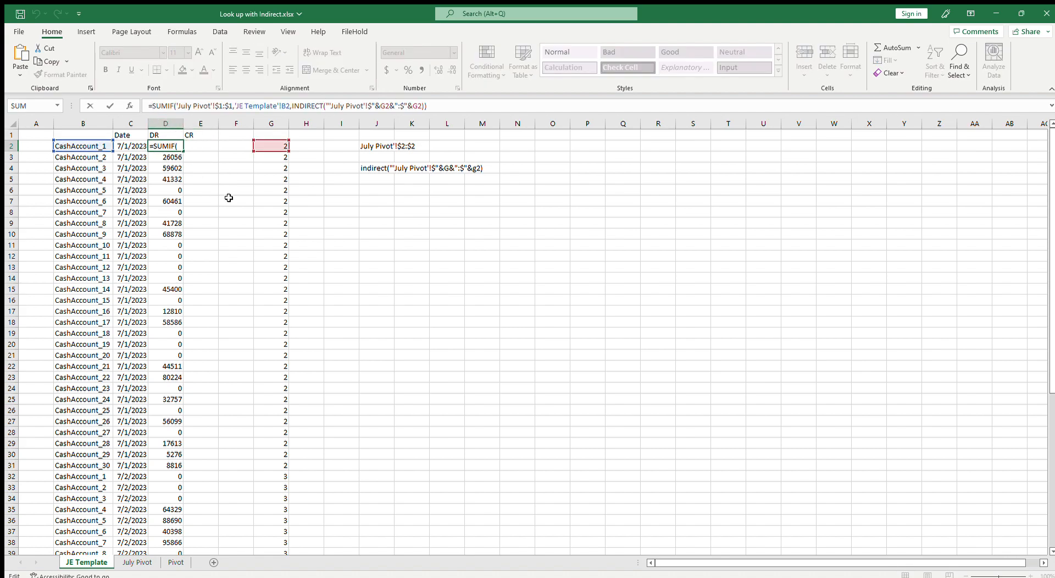
text(if()
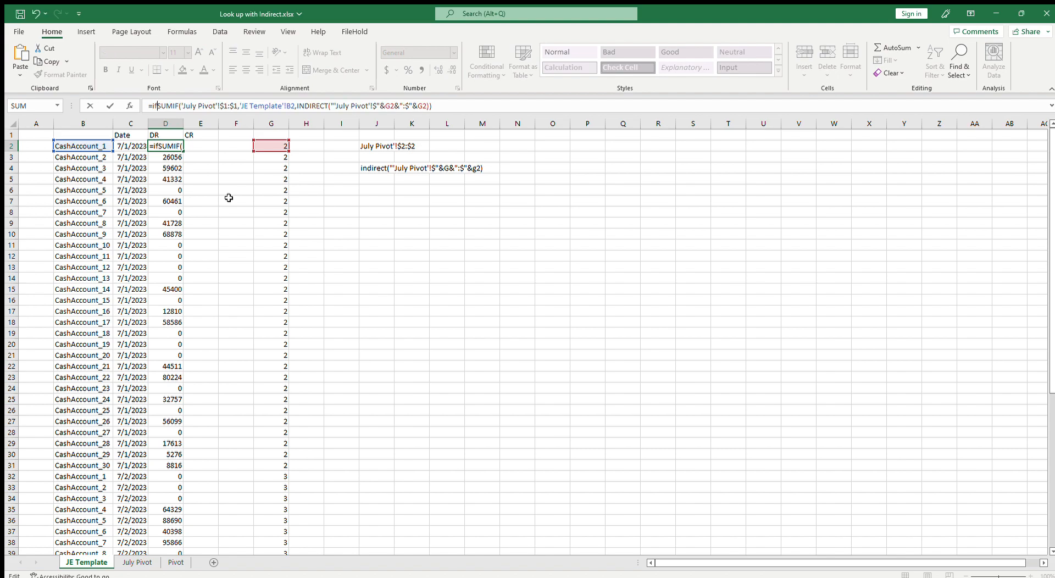
key(End)
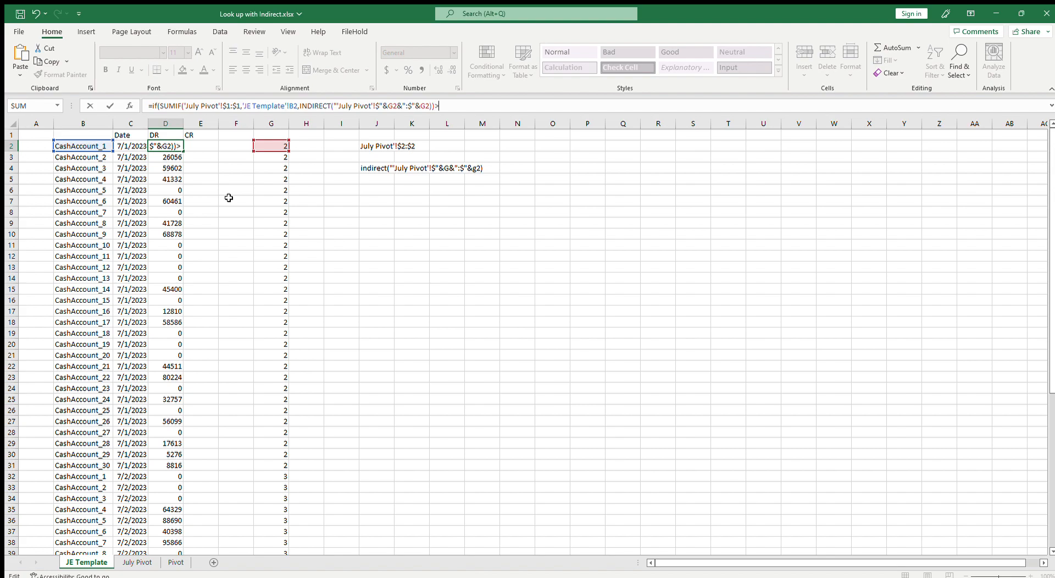
text(>0)
click(431, 106)
drag(429, 108, 163, 114)
key(Escape)
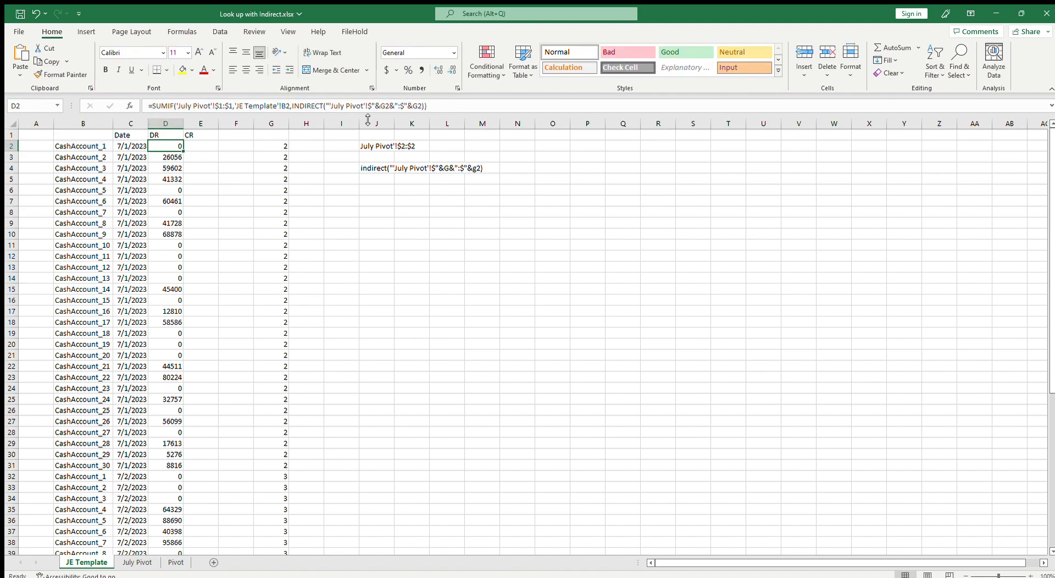
Copy the full SUMIF formula text from D2
click(454, 104)
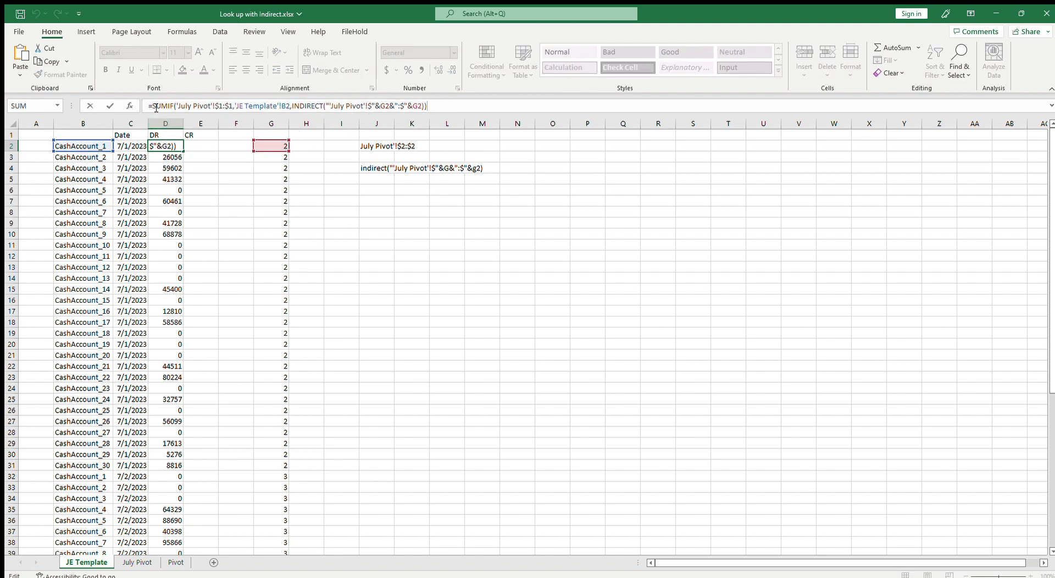
key(Return)
click(172, 146)
click(156, 106)
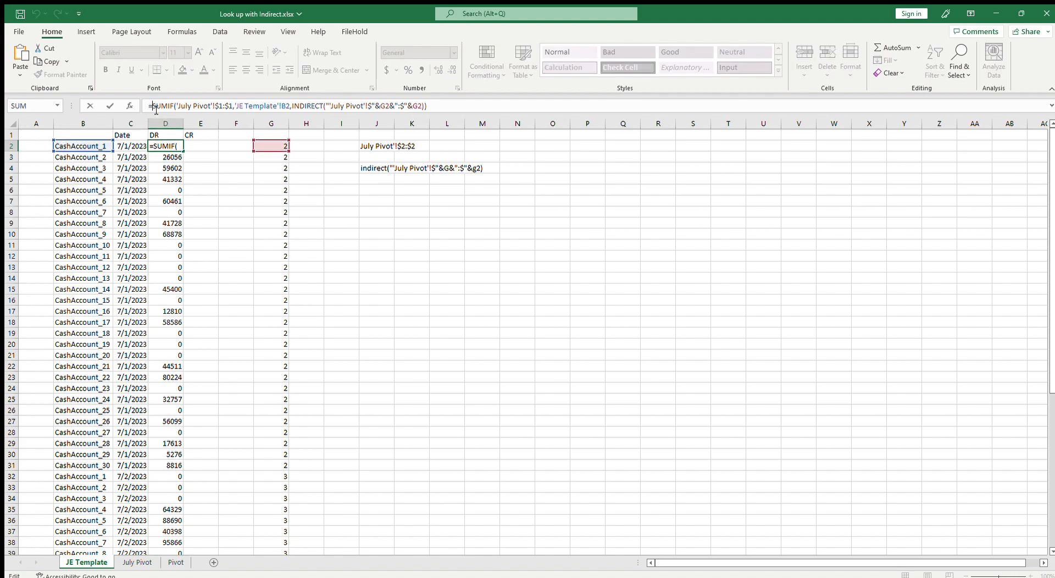
click(191, 145)
click(165, 146)
drag(152, 106, 449, 104)
key(ctrl+c)
key(Escape)
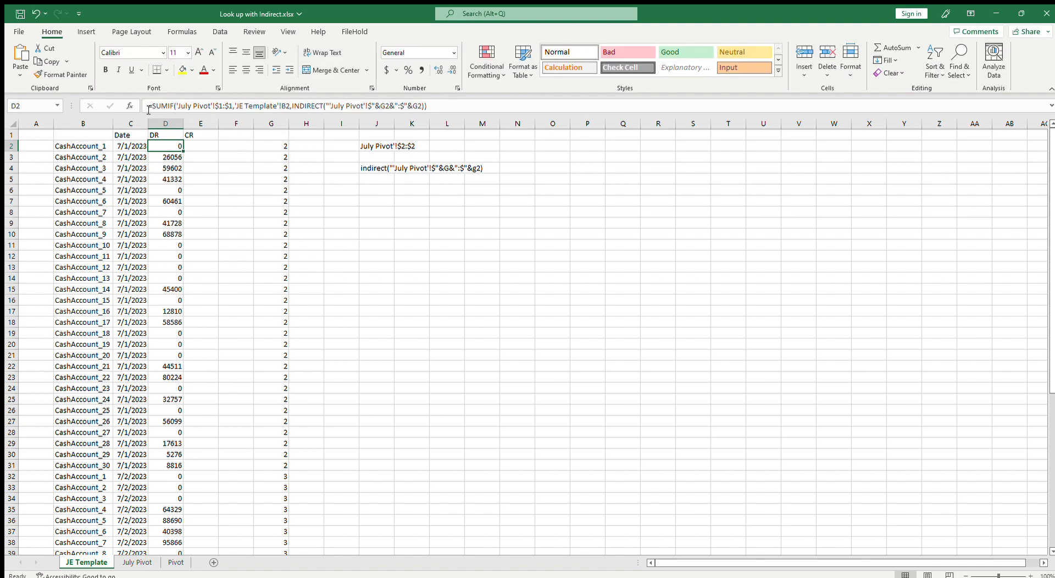
Wrap D2's formula in an IF that returns the SUMIF when it is less than 0, otherwise "", and copy the new formula text
click(155, 107)
text(if()
key(End)
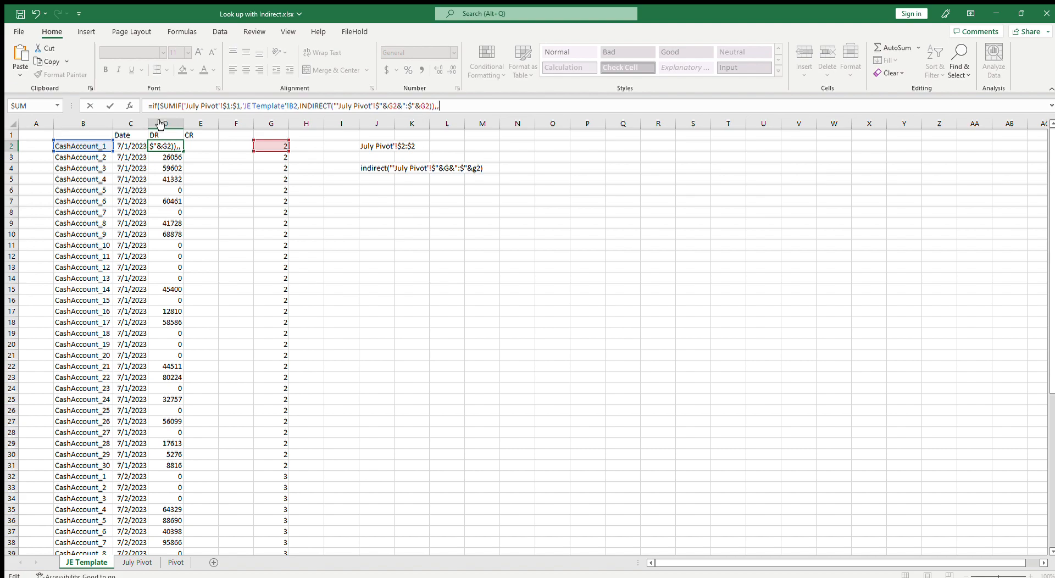
text(,,))
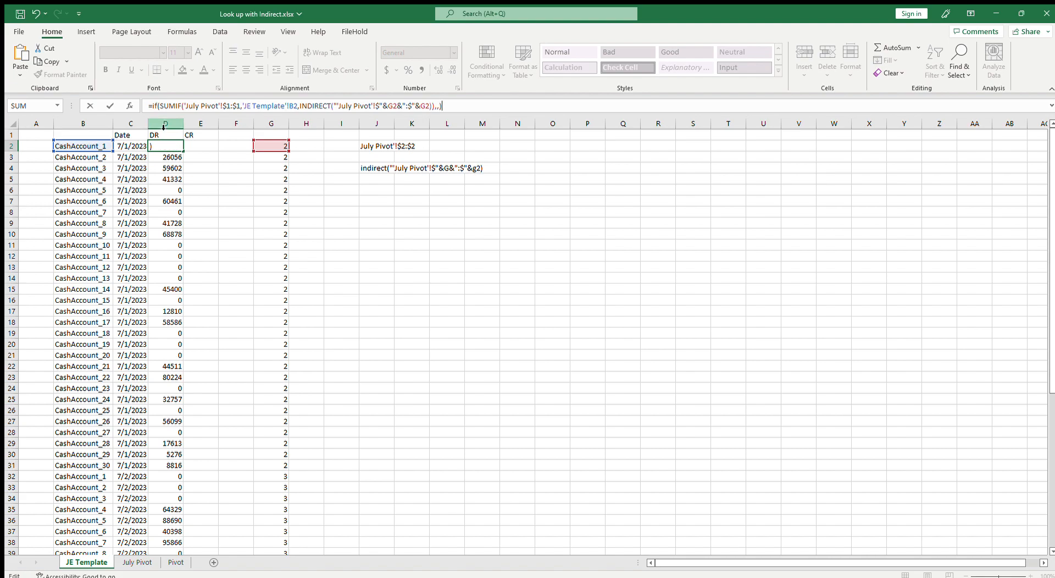
click(437, 106)
text(>0)
click(447, 105)
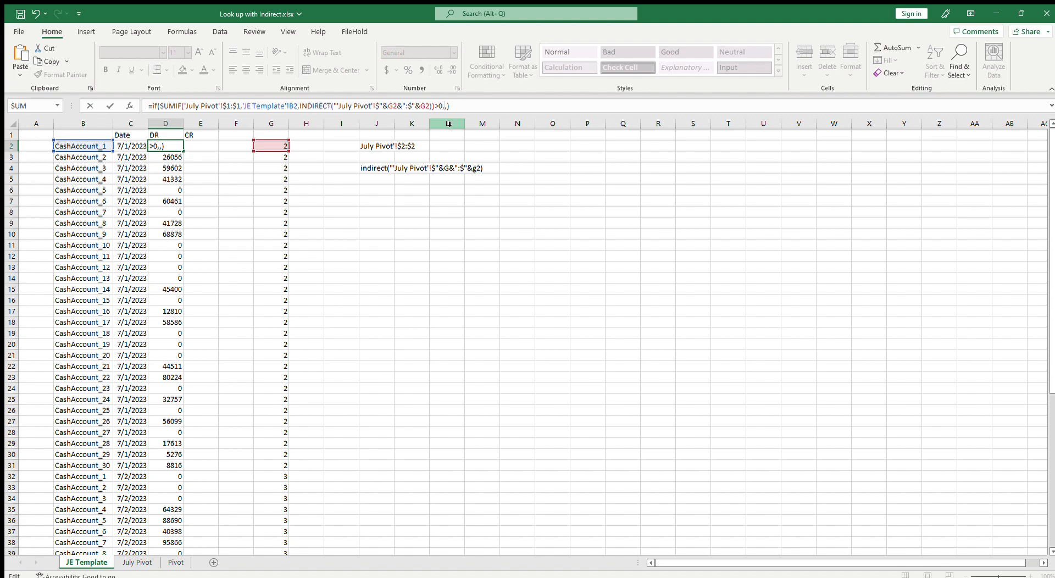
click(438, 106)
key(BackSpace)
text(<)
key(ctrl+v)
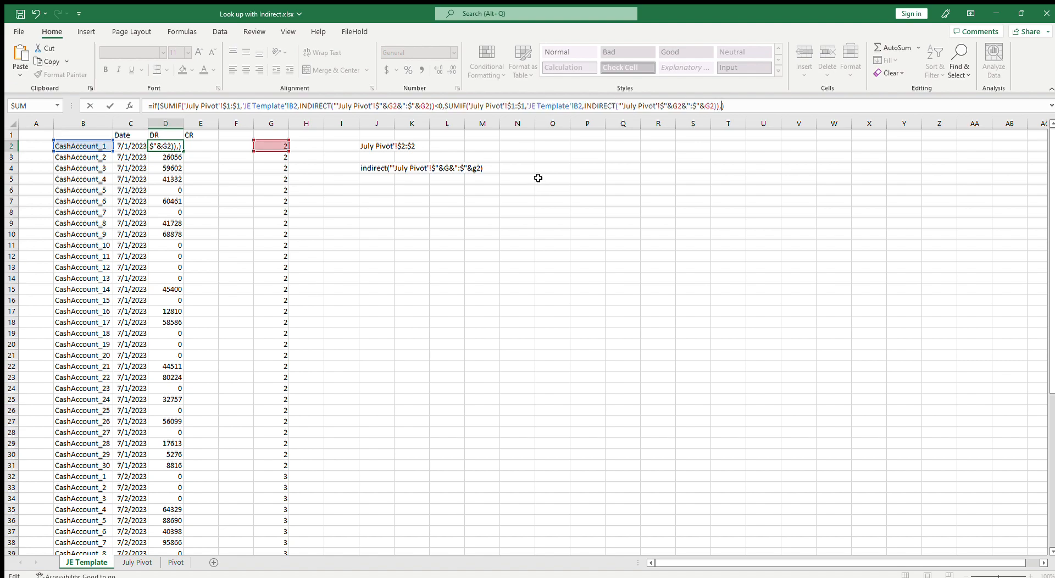
text("")
key(Return)
key(Up)
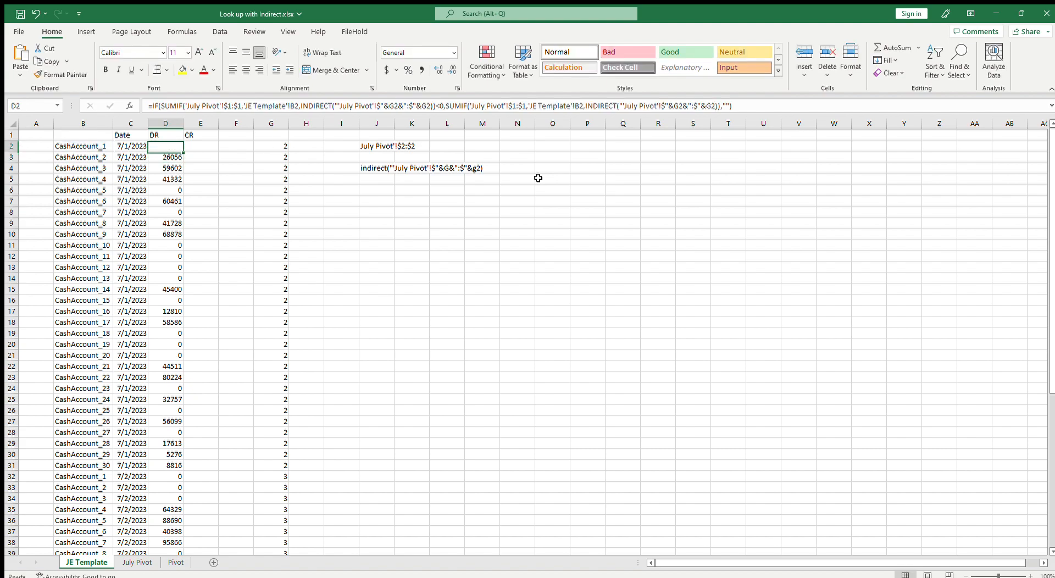
drag(154, 105, 734, 106)
key(ctrl+c)
key(Escape)
click(206, 146)
text(=)
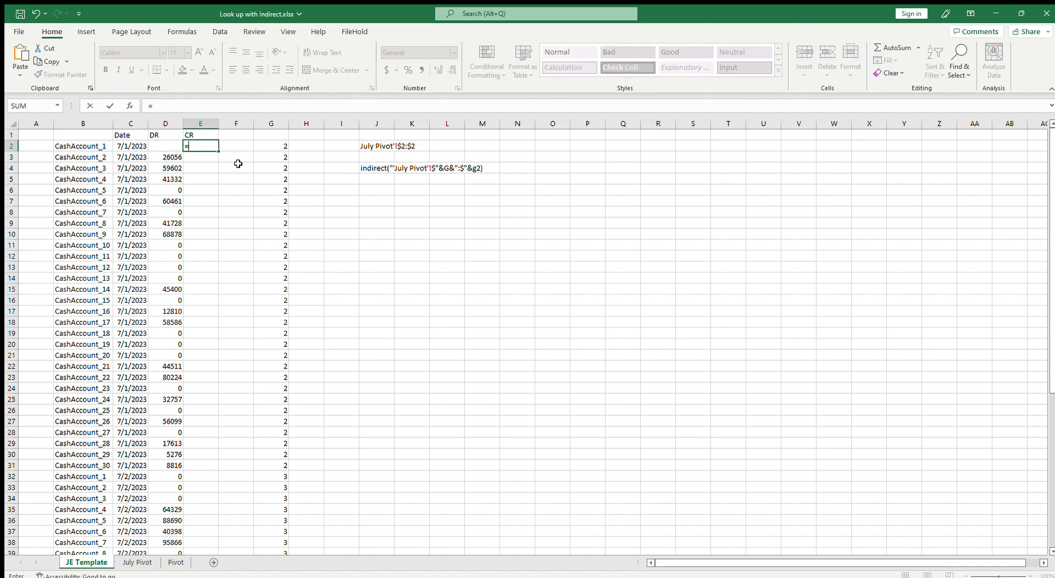
key(ctrl+v)
click(442, 108)
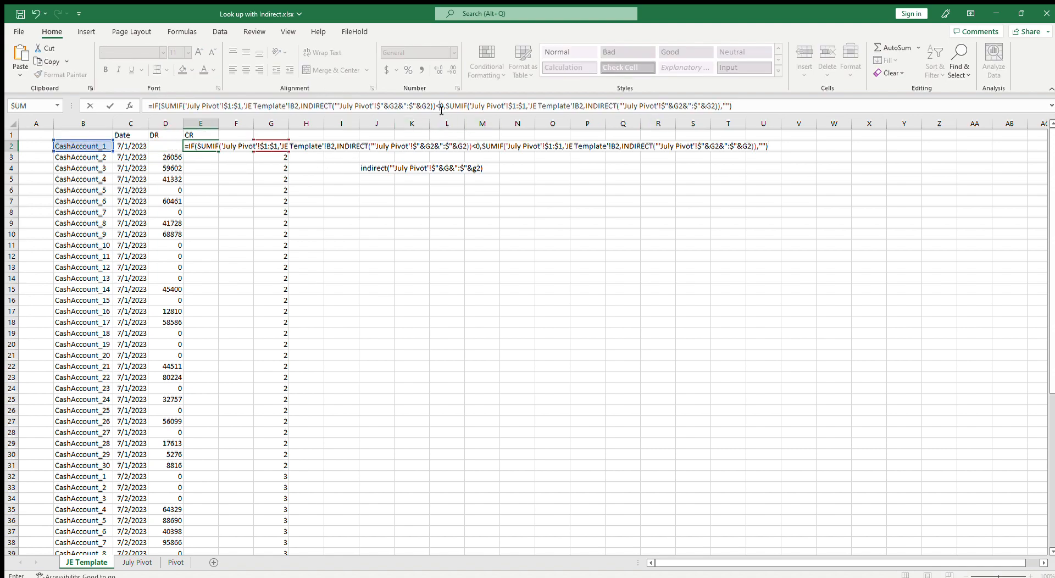
key(BackSpace)
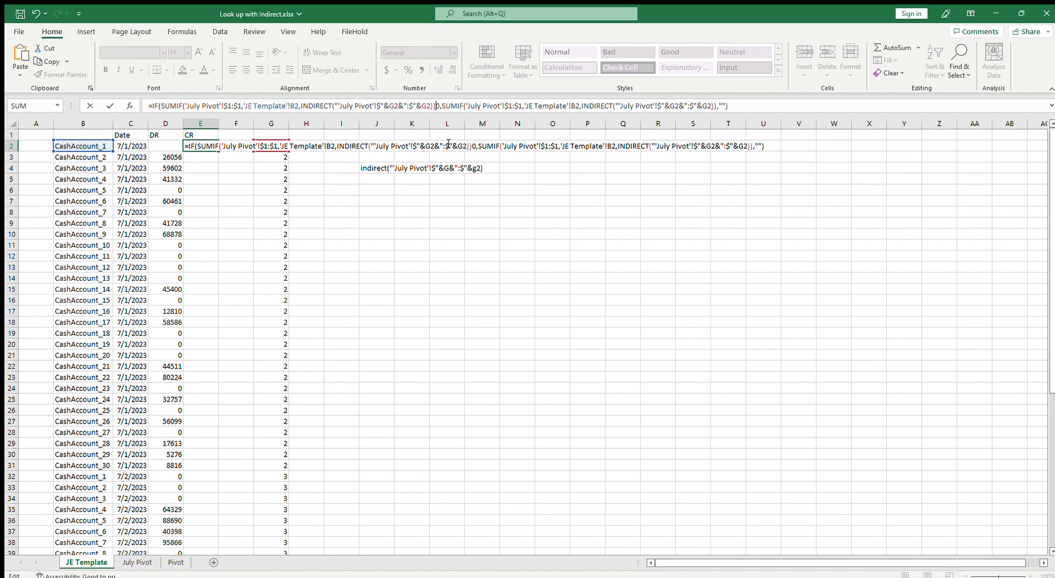
key(Escape)
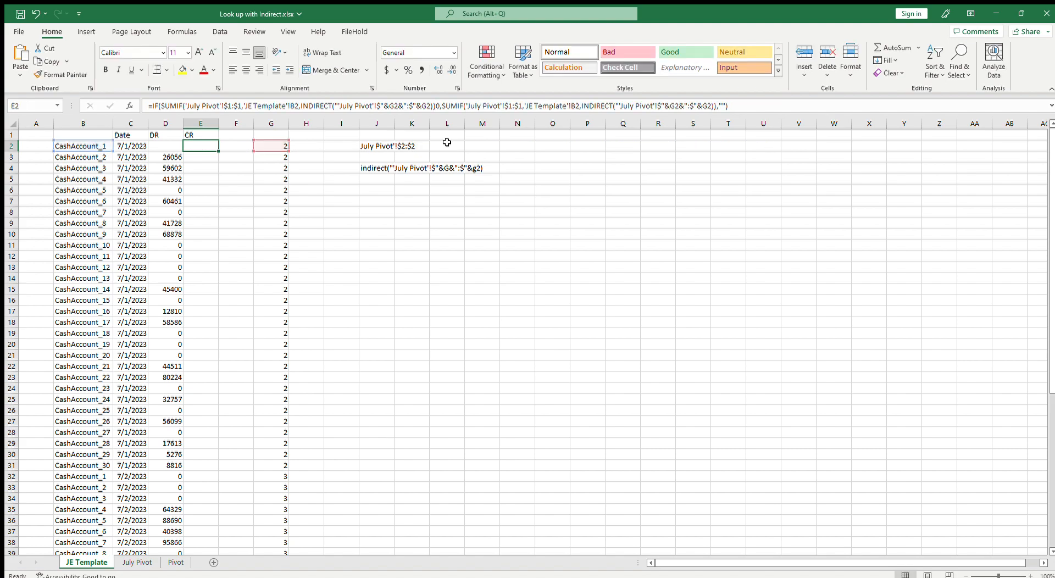
Enter the copied IF formula in E2 with the test changed to greater than 0
key(Left)
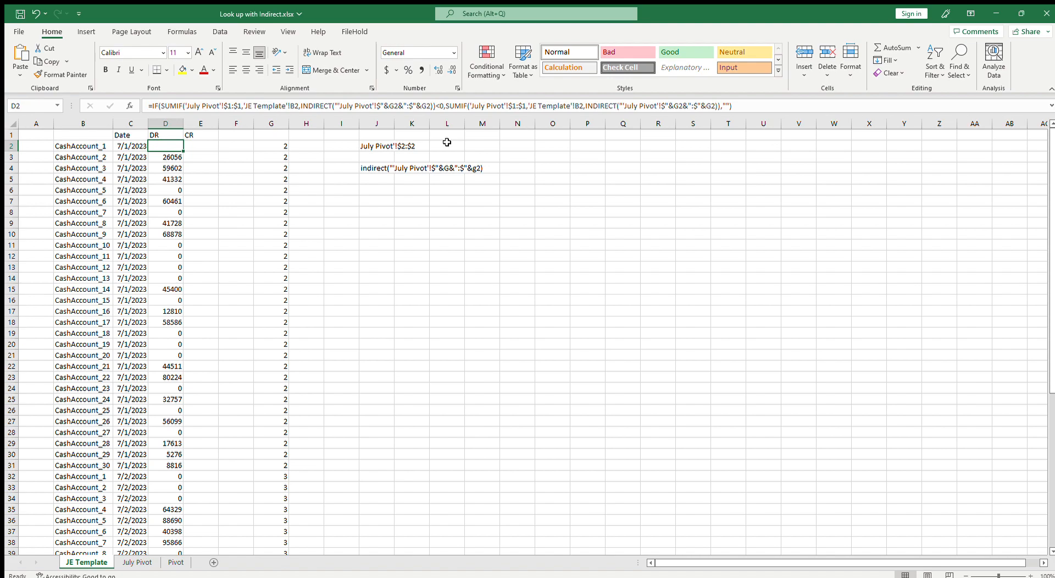
key(Right)
text(=)
key(ctrl+v)
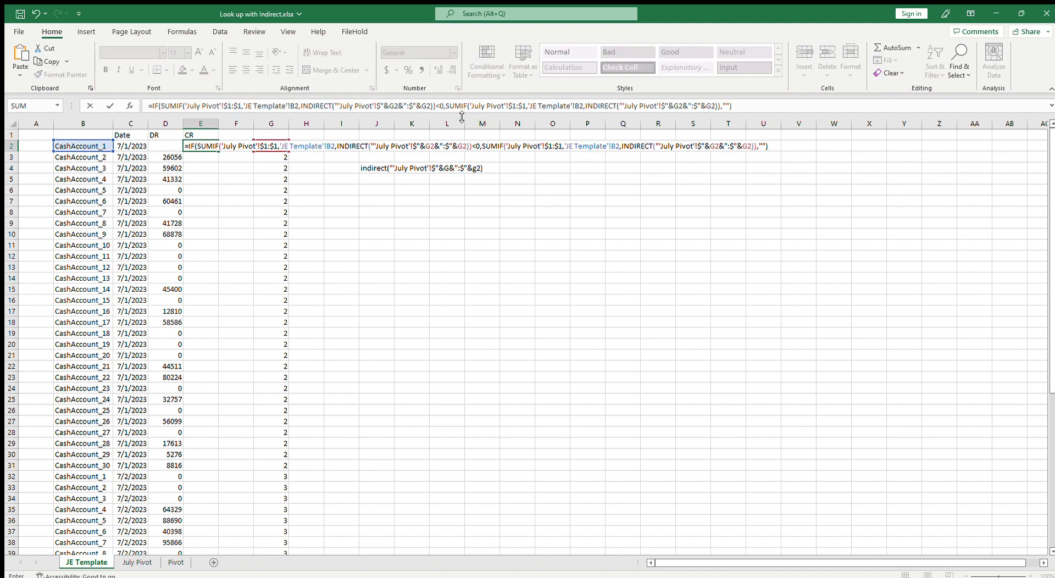
click(441, 106)
key(BackSpace)
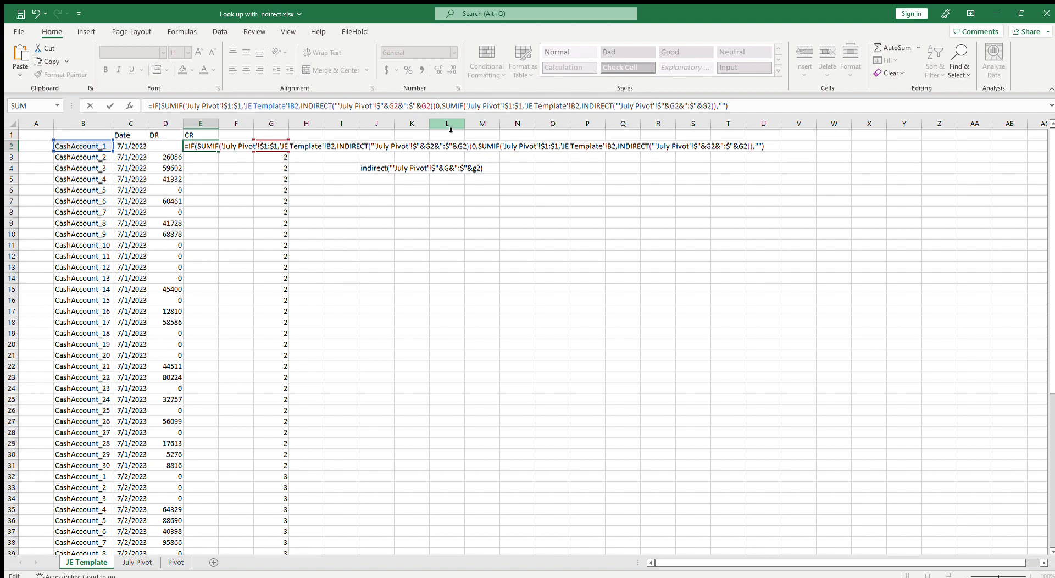
text(>)
key(ctrl+Return)
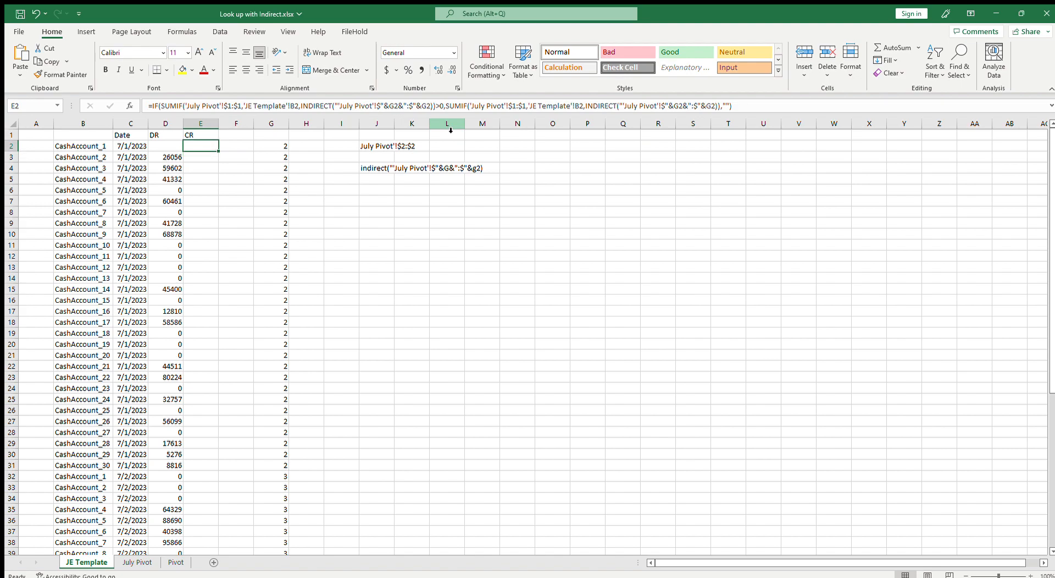
Fill the D2 and E2 formulas down through the July 1 rows and into the July 2 rows
key(Left)
key(Right)
key(Left)
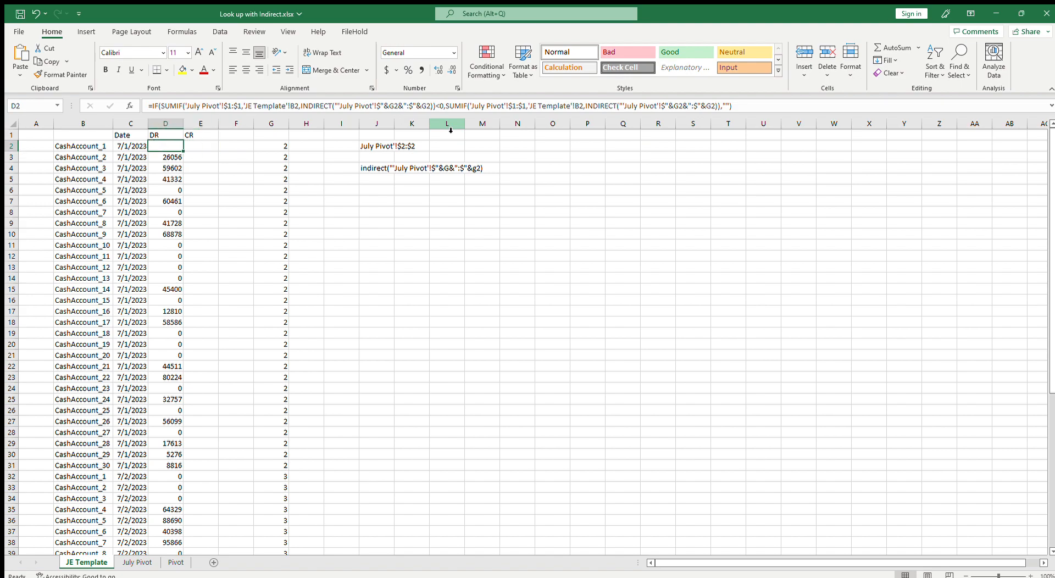
key(Right)
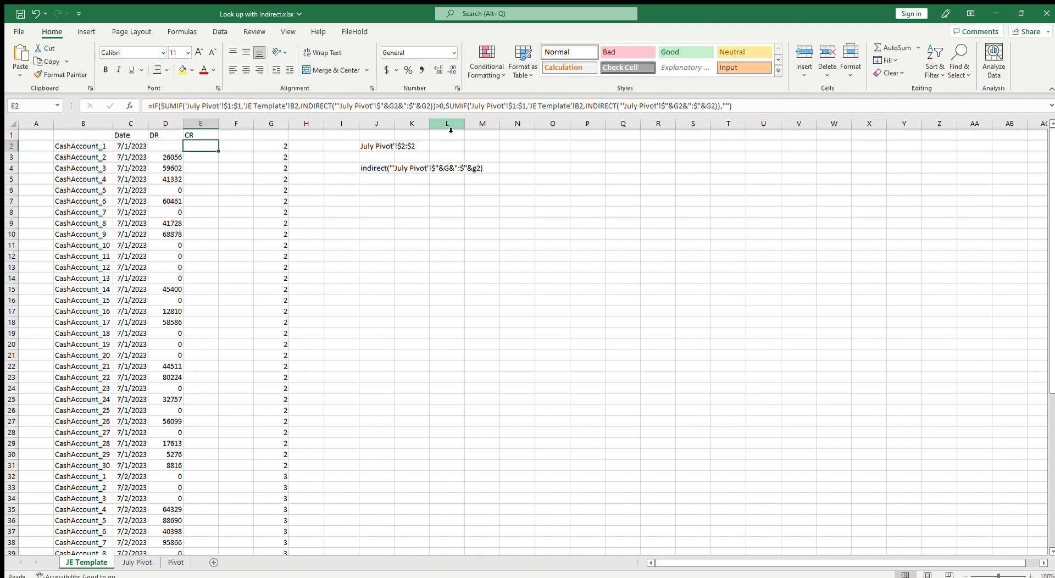
drag(159, 147, 218, 214)
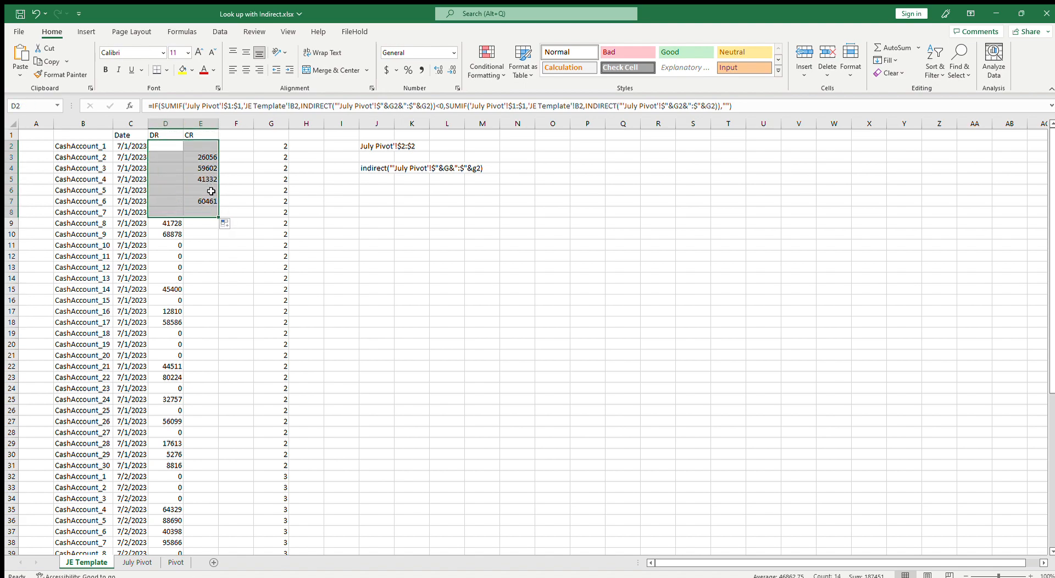
scroll(221, 213, down, 2)
drag(218, 152, 236, 401)
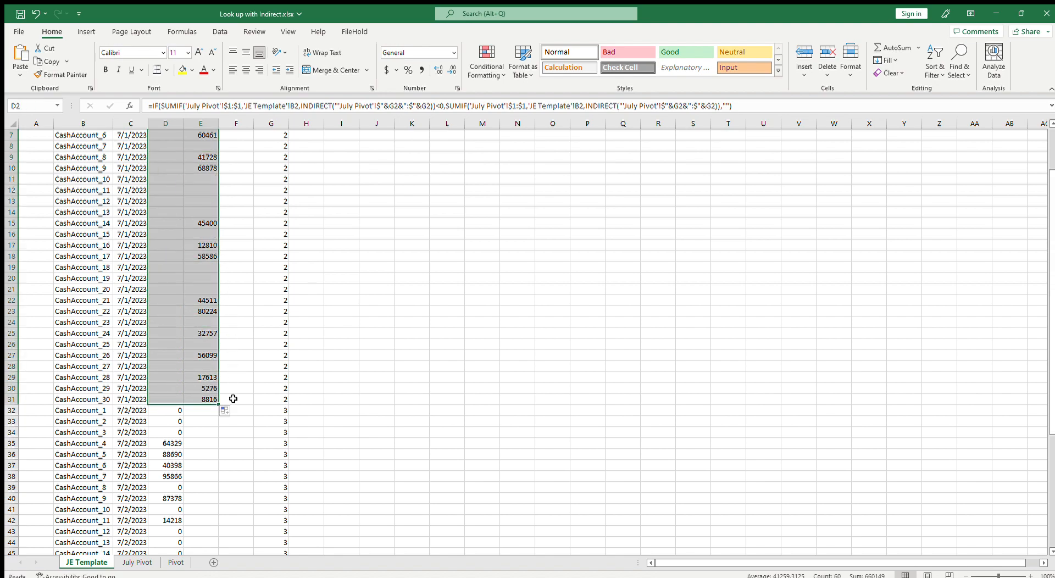
scroll(234, 395, down, 4)
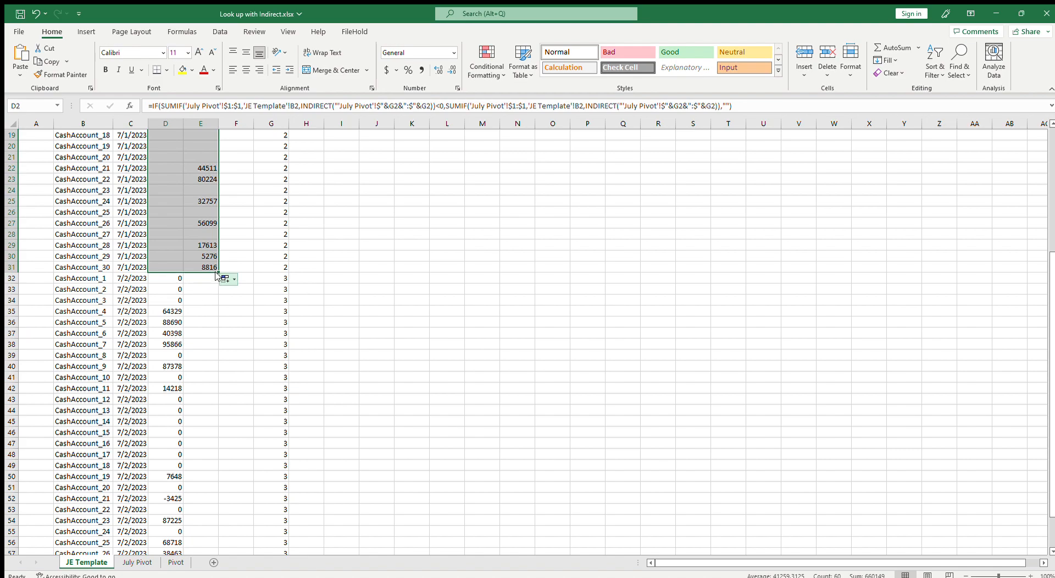
drag(217, 273, 241, 536)
click(199, 465)
scroll(209, 451, up, 8)
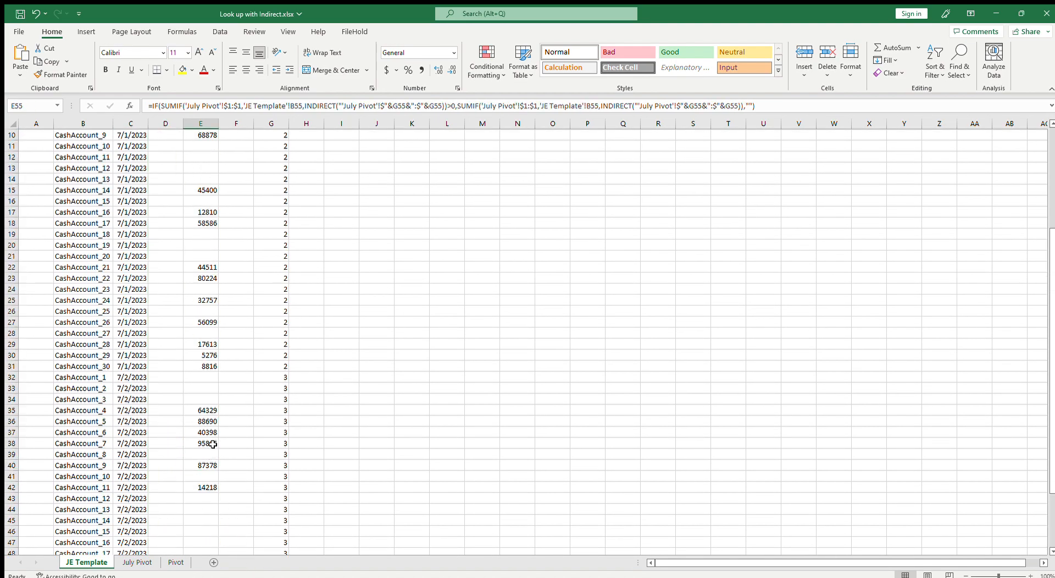
scroll(153, 393, down, 5)
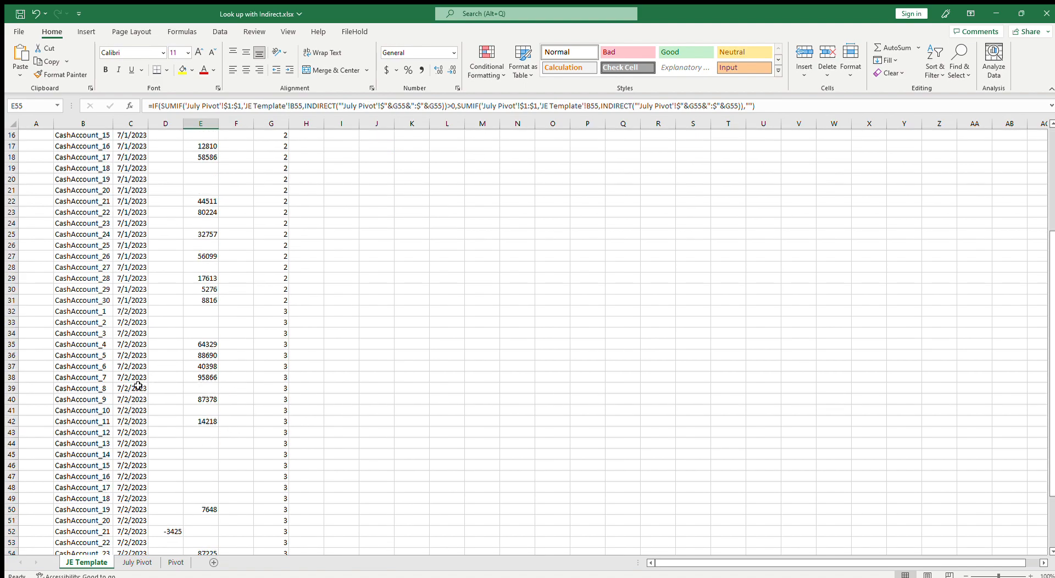
Insert a blank row above the first July 2 row at row 32
click(121, 315)
click(13, 311)
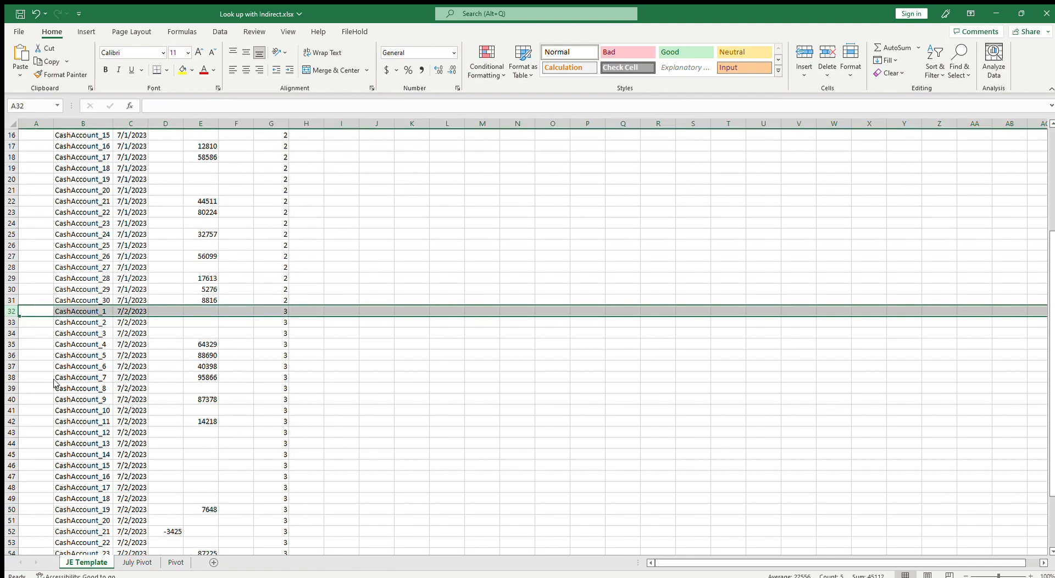
key(ctrl+v)
key(Escape)
key(ctrl+shift+plus)
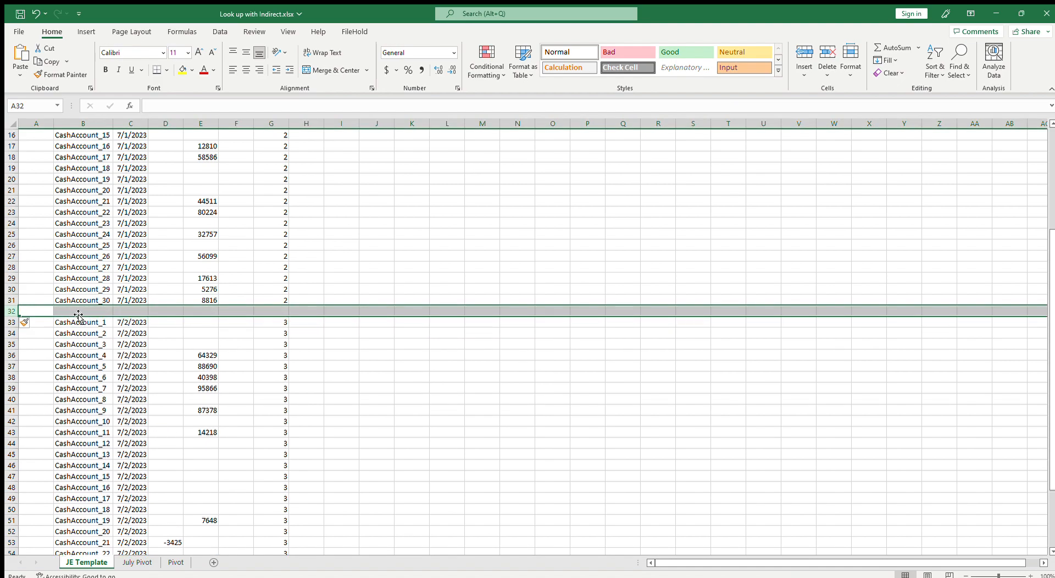
Label B32 as Cash_sweep and set C32 to reference the date in the cell above
click(93, 311)
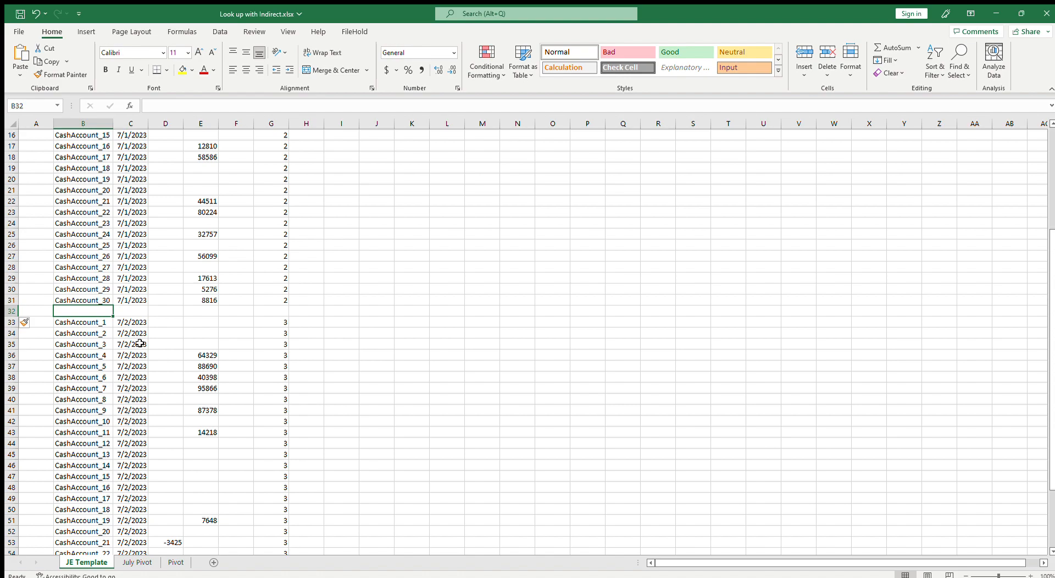
text(Cash)
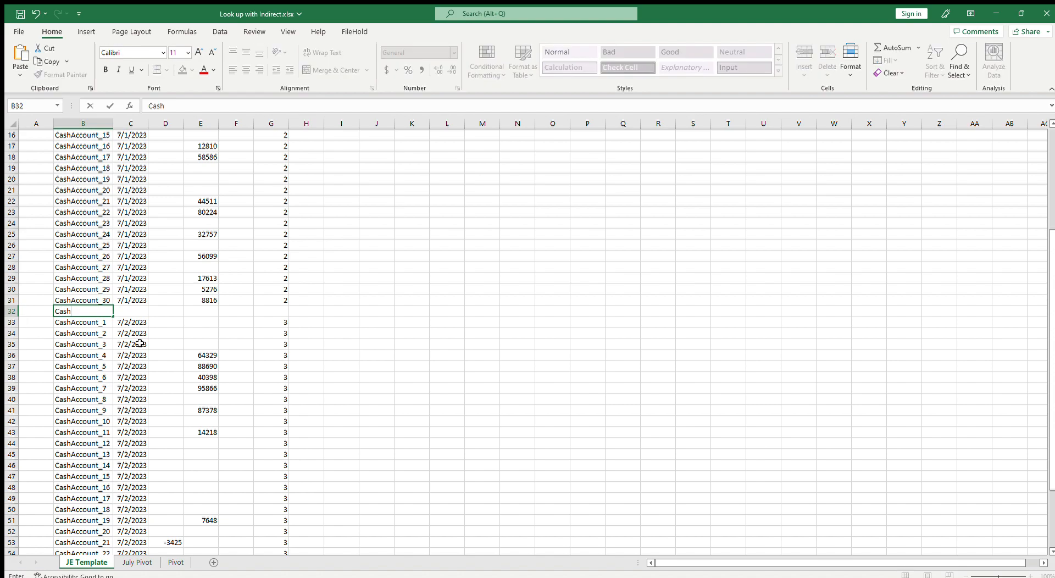
text(_sweep)
key(Tab)
text(=)
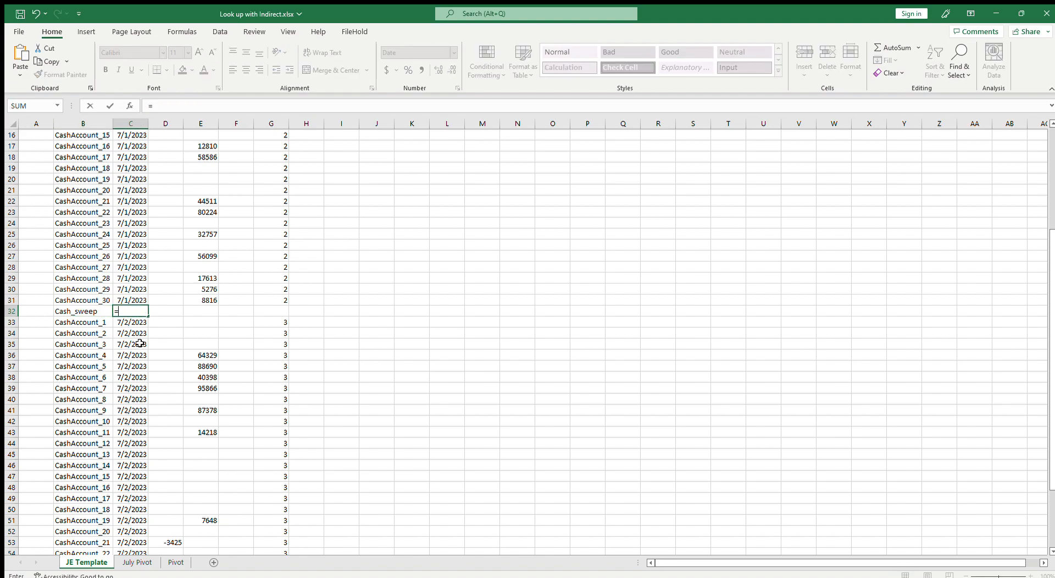
key(Up)
key(Return)
In D32, build an IF formula testing whether SUM(D2:D31)-SUM(E2:E31) is below 0 and returning its ABS value
key(Up)
key(Right)
key(Right)
key(Right)
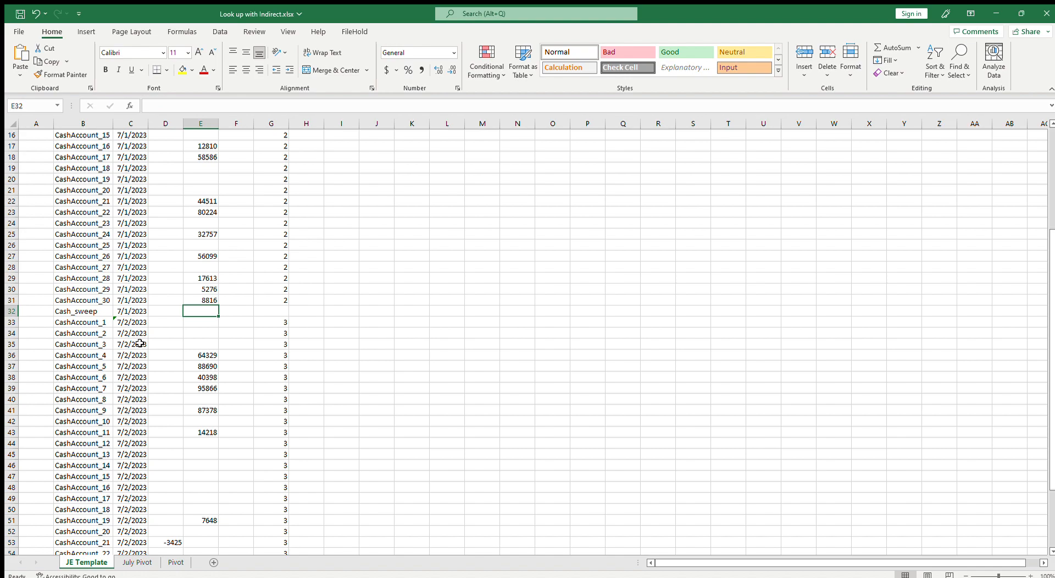
scroll(140, 344, up, 5)
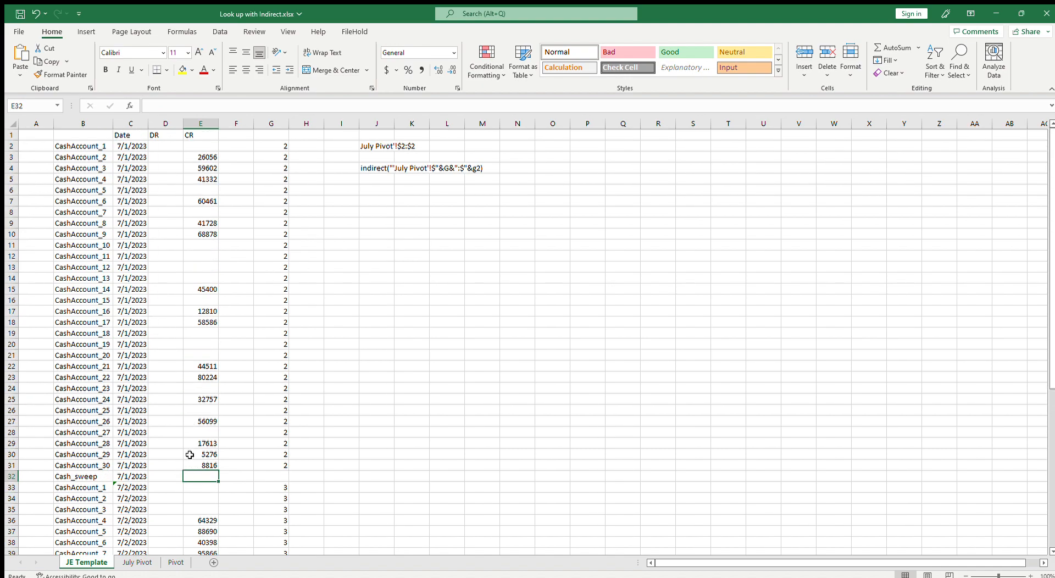
drag(198, 146, 200, 464)
click(163, 476)
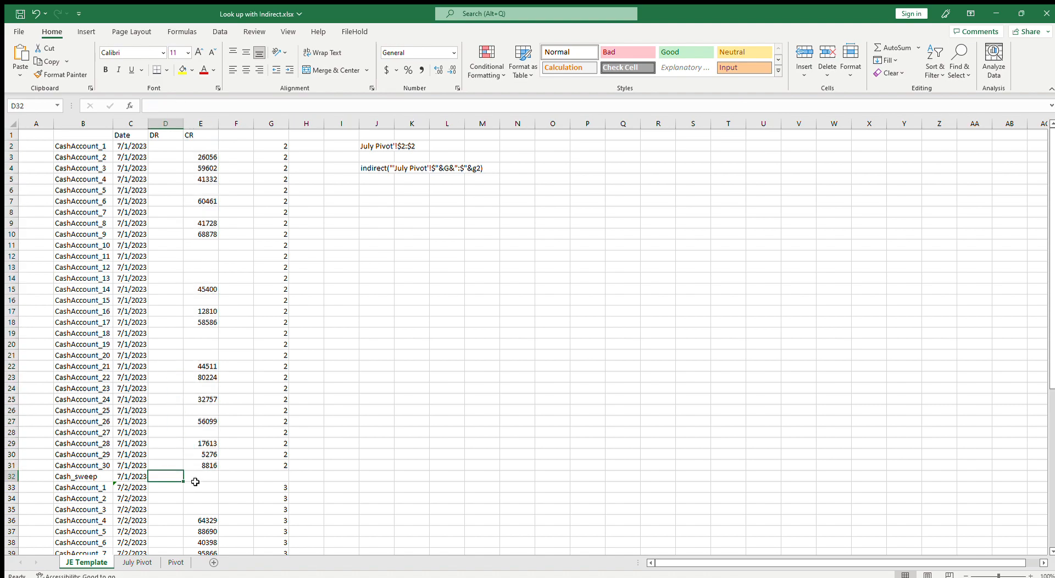
text(=)
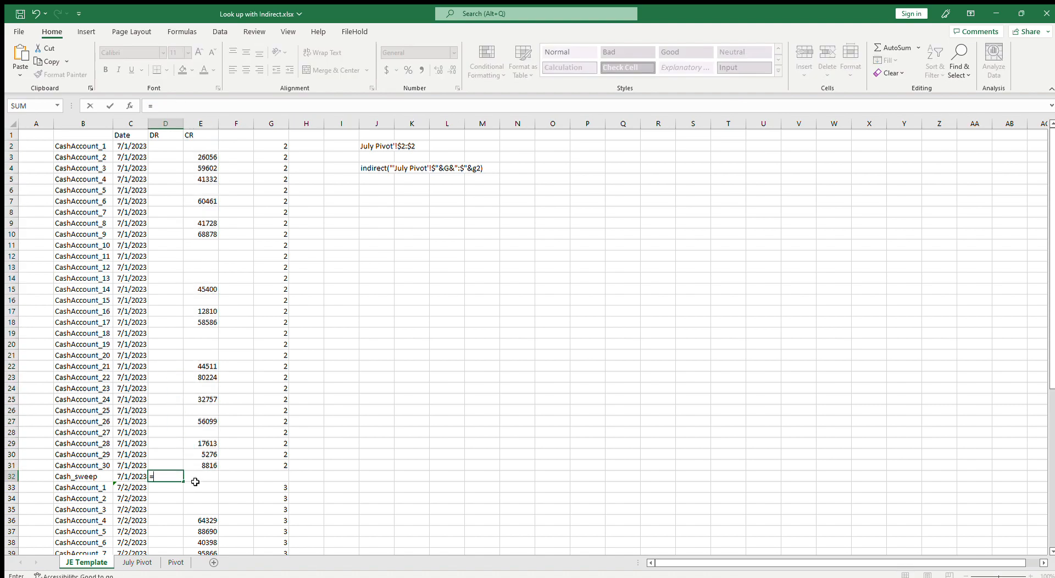
text(if(sum()
drag(174, 466, 173, 146)
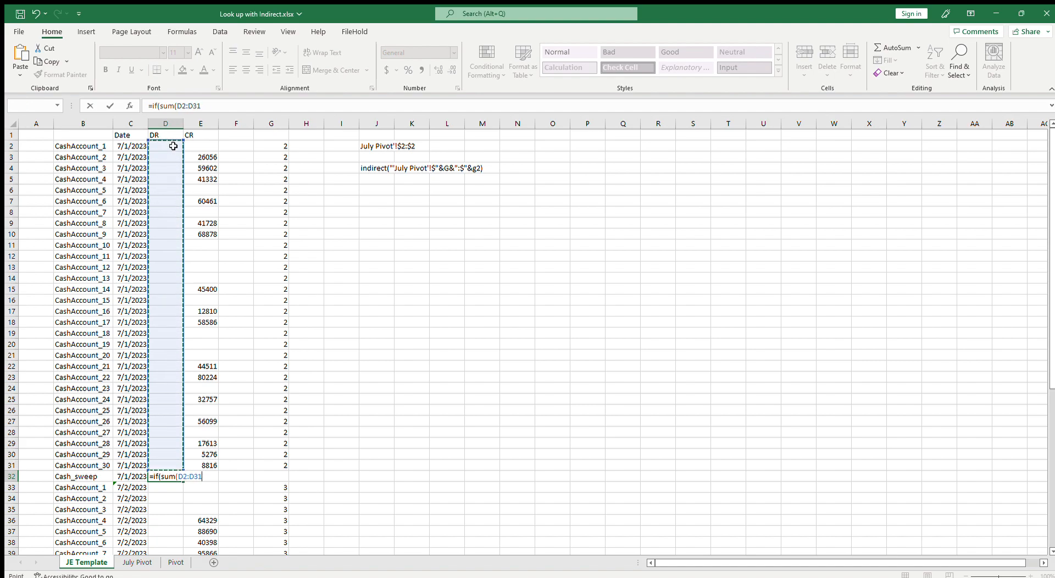
text())
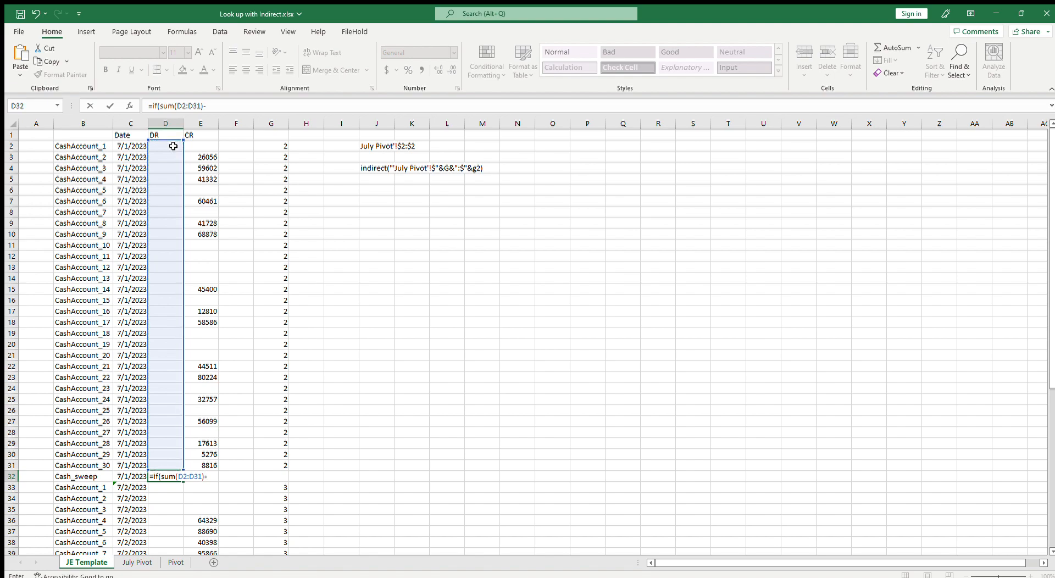
text(-sum()
drag(220, 466, 197, 144)
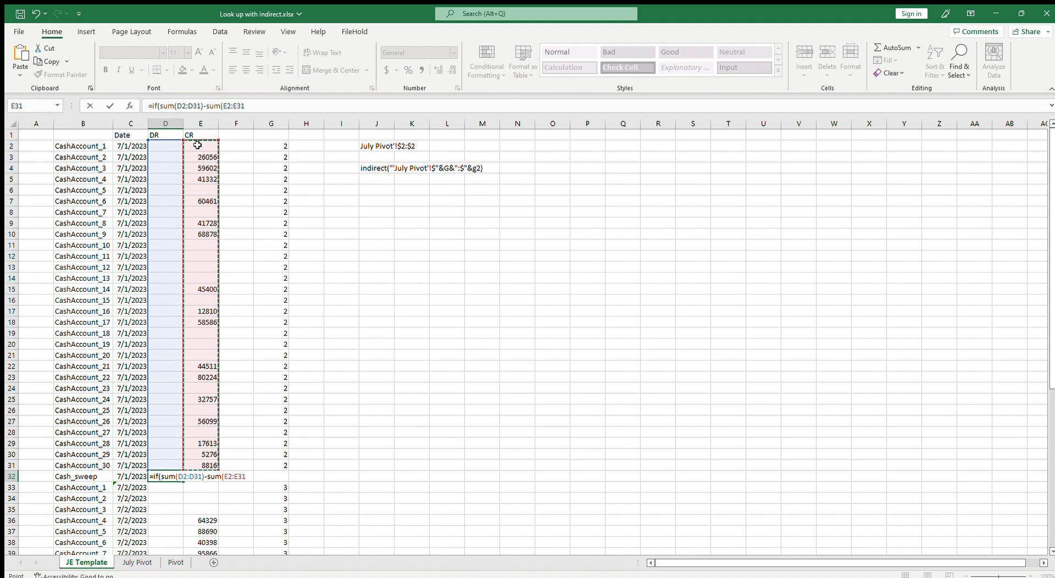
click(256, 111)
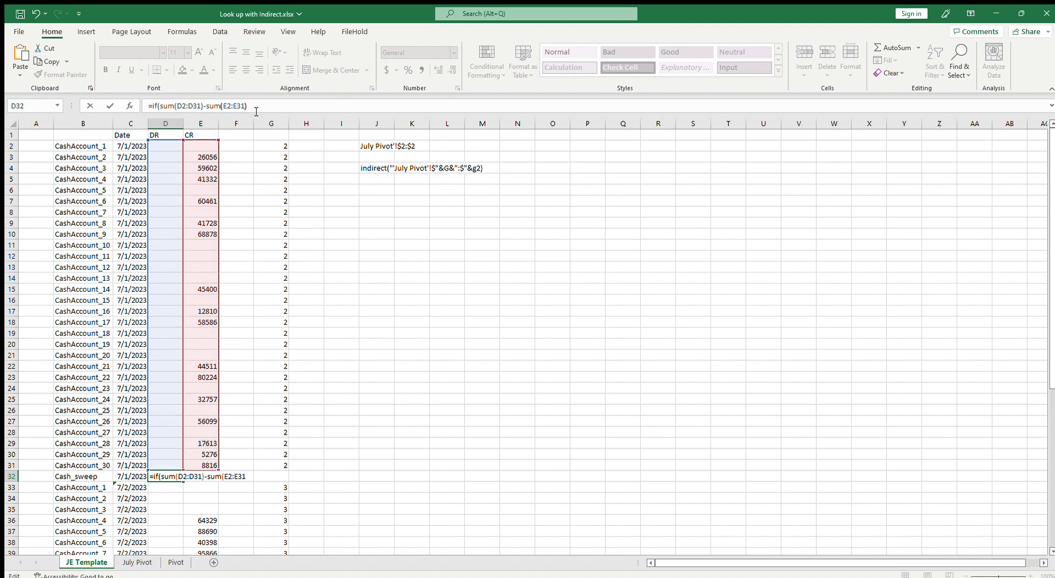
text(<0)
drag(247, 106, 160, 106)
key(ctrl+c)
click(278, 108)
text(,abs()
key(ctrl+v)
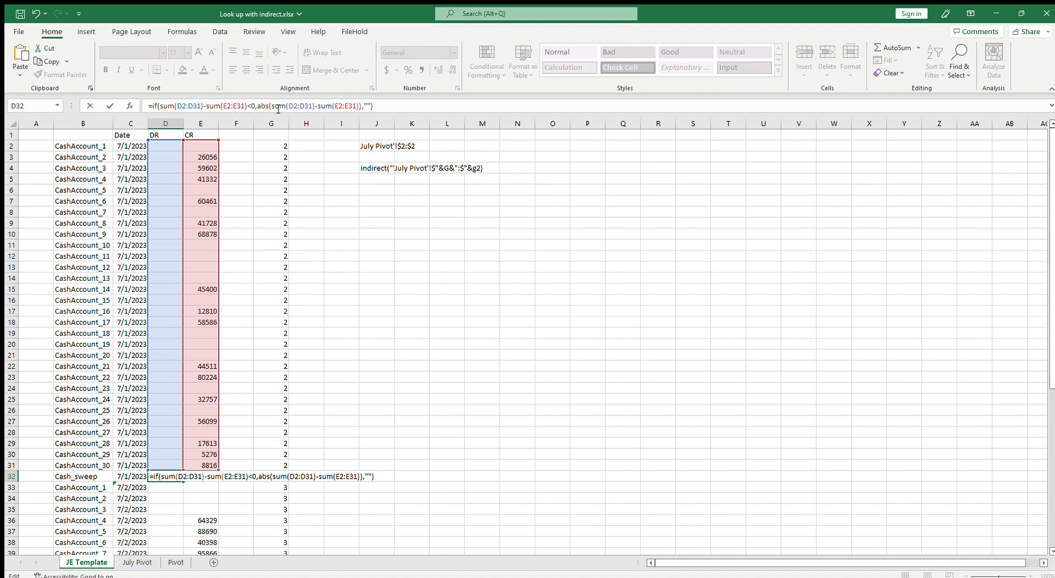
Copy the D32 formula into E32 and change its test so it returns the absolute difference when greater than 0
key(Return)
key(Up)
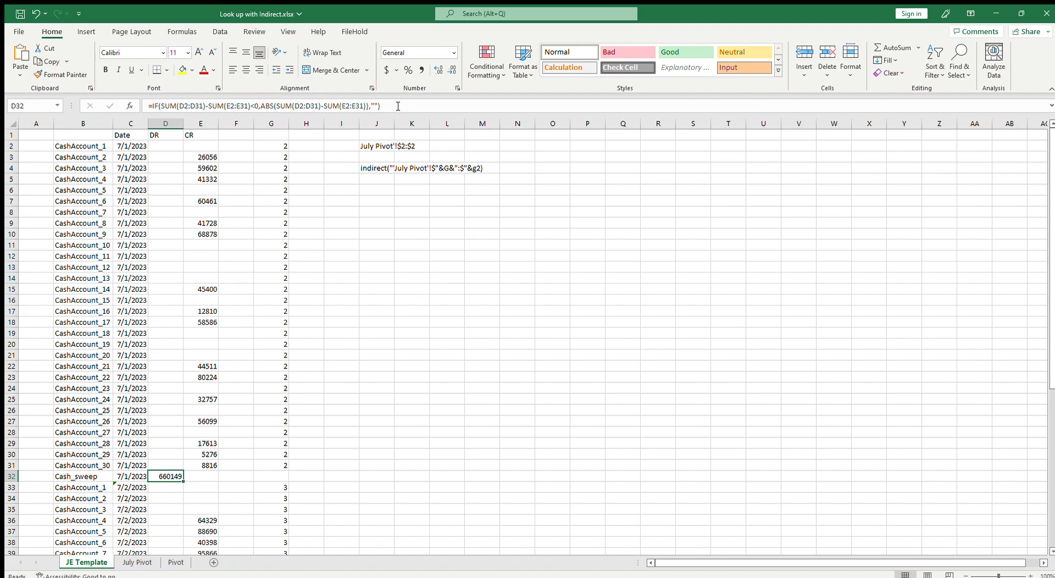
drag(385, 105, 204, 116)
key(Escape)
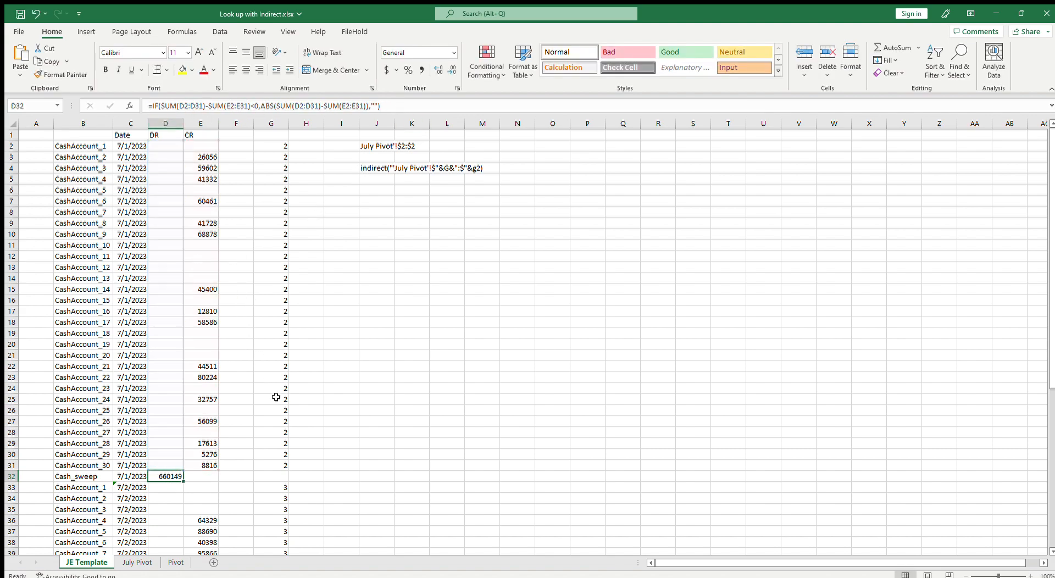
click(196, 474)
text(=)
text(=IF(SUM(D2:D31)-SUM(E2:E31)<0,ABS(SUM(D2:D31)-SUM(E2:E31)),""))
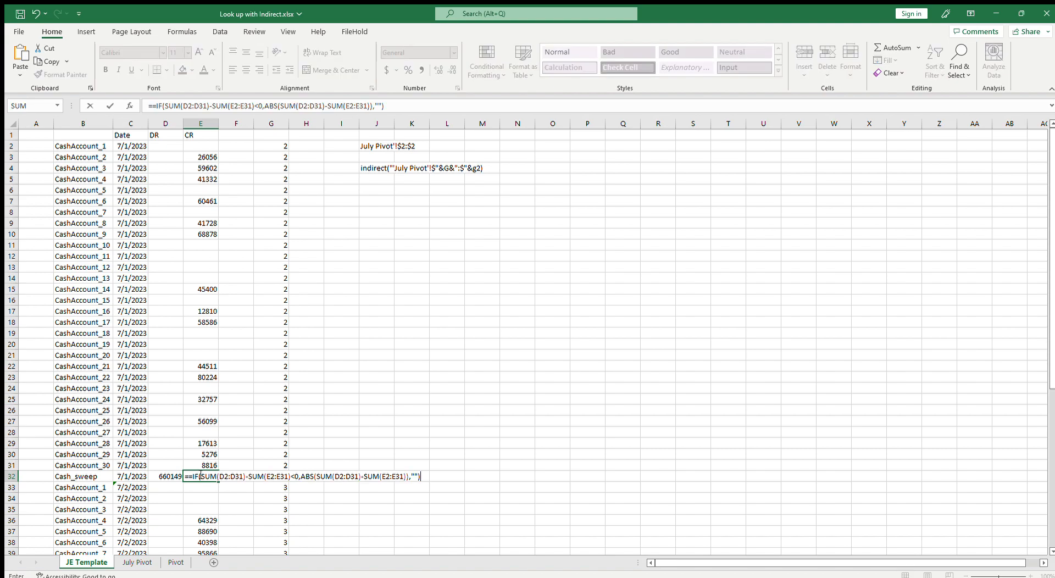
click(258, 106)
key(BackSpace)
text(>)
key(ctrl+Return)
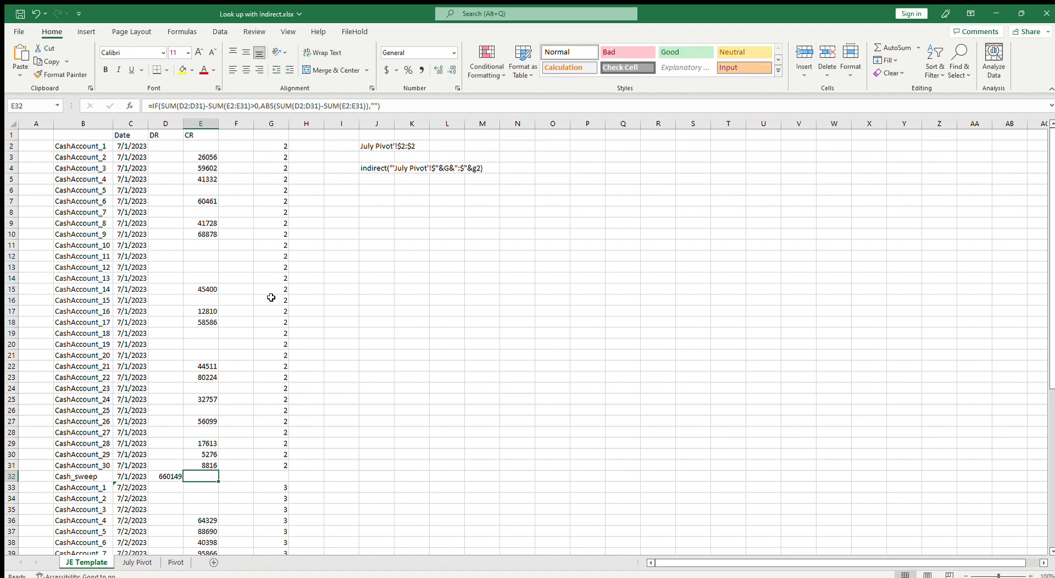
In E2, wrap the value-if-true SUMIF in ABS(ROUND(...,2)) to round the credit amount to two decimals
click(156, 146)
click(196, 147)
click(163, 147)
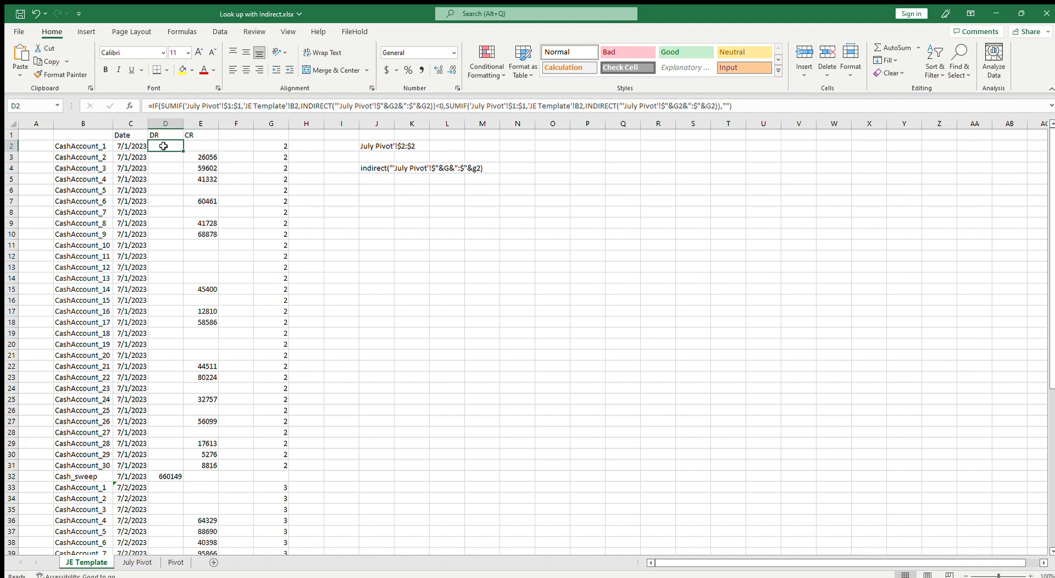
click(193, 146)
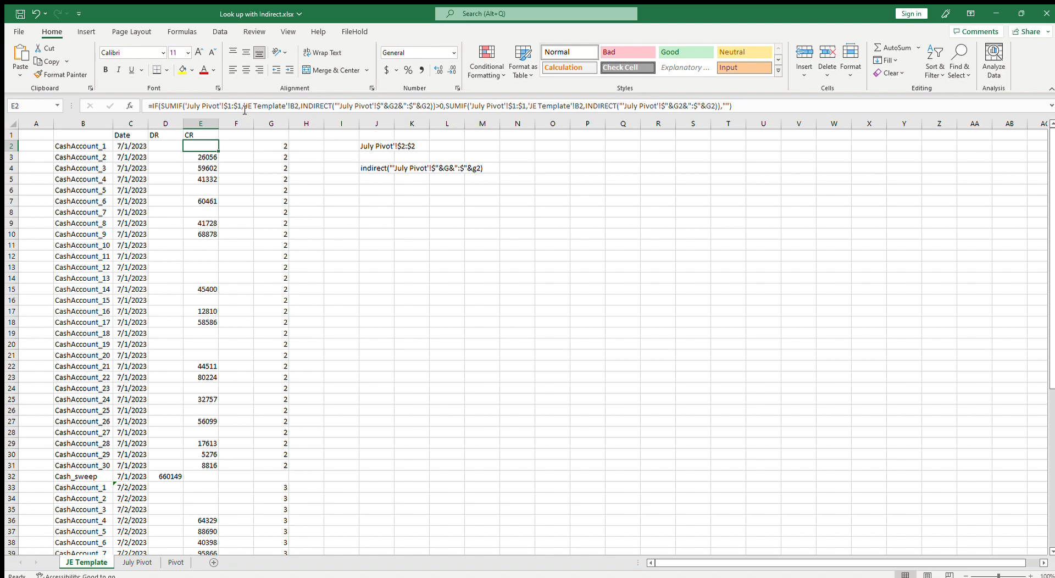
click(445, 109)
text(sb)
key(BackSpace)
key(BackSpace)
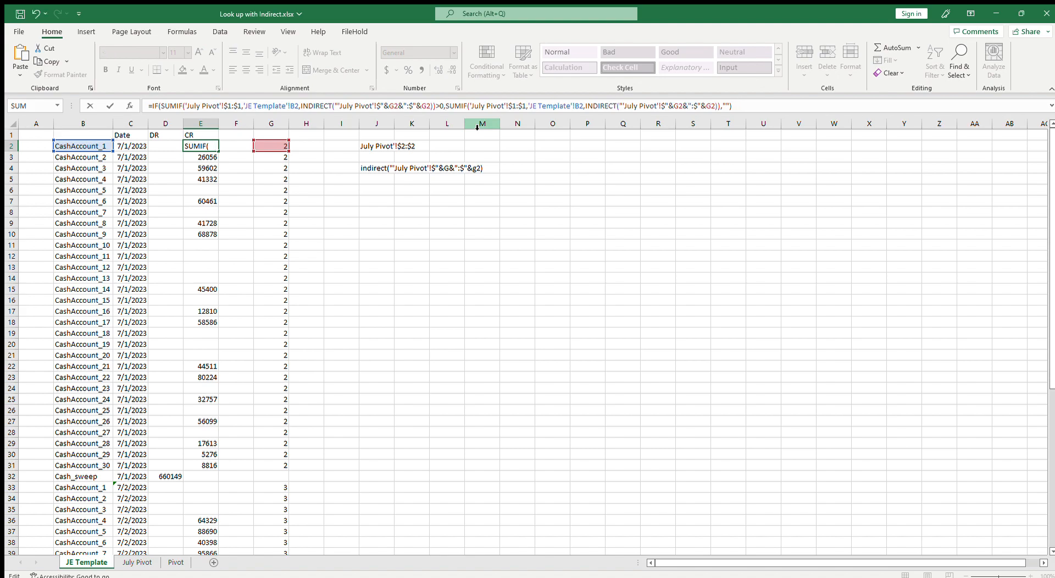
text(abs)
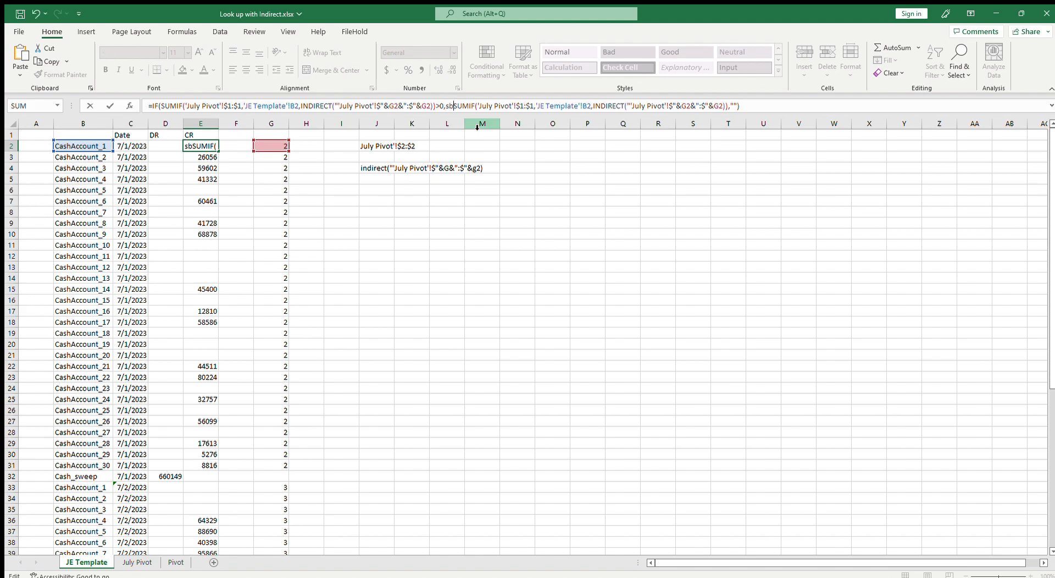
text(()
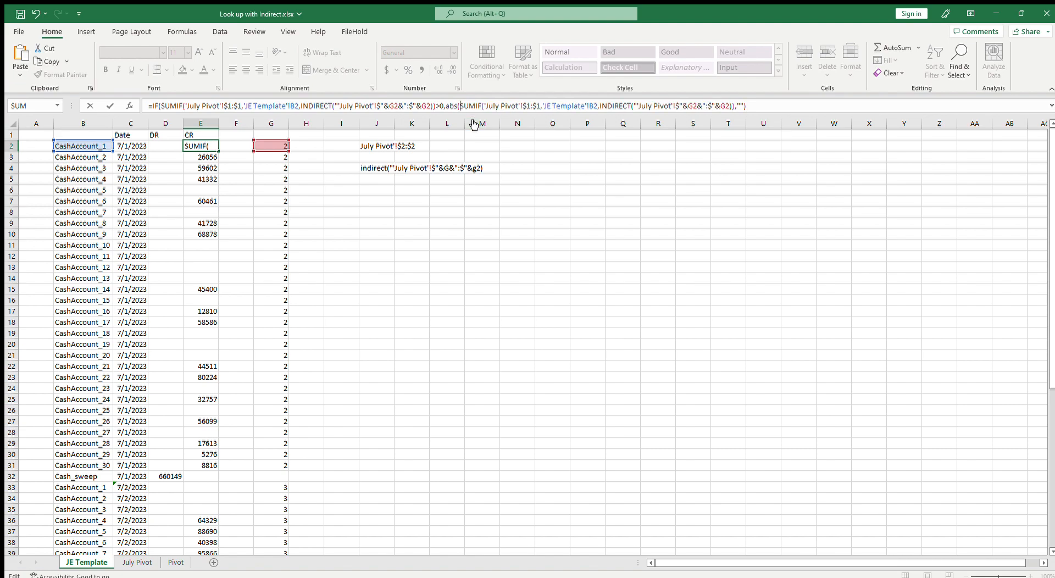
text(round)
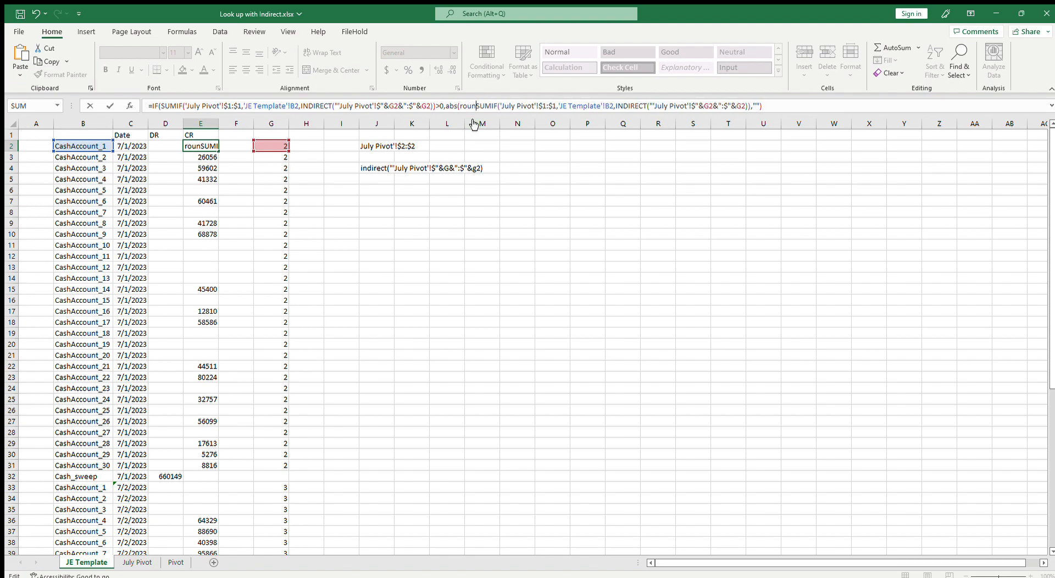
text(()
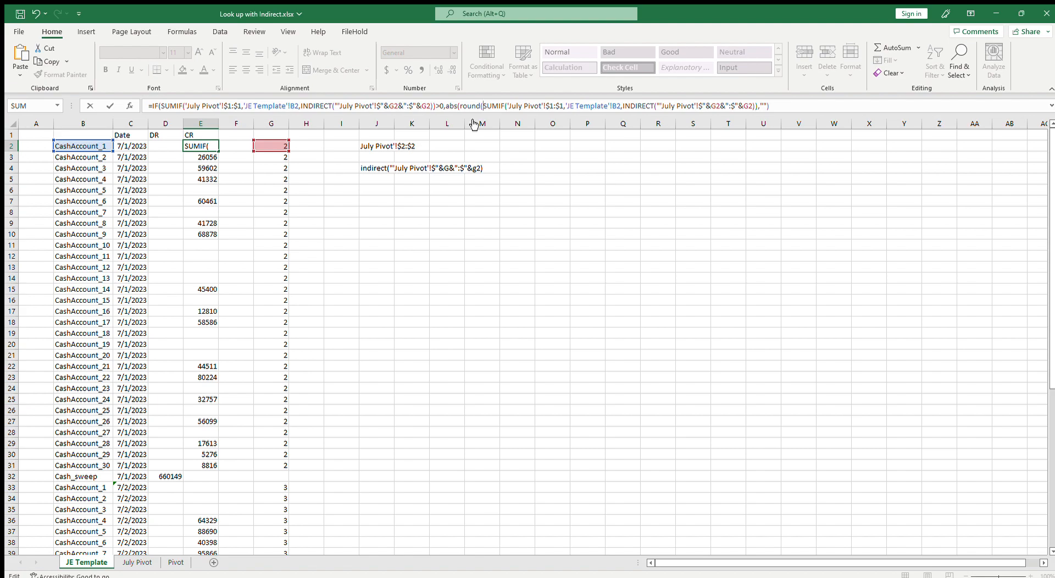
click(759, 107)
text(,2))
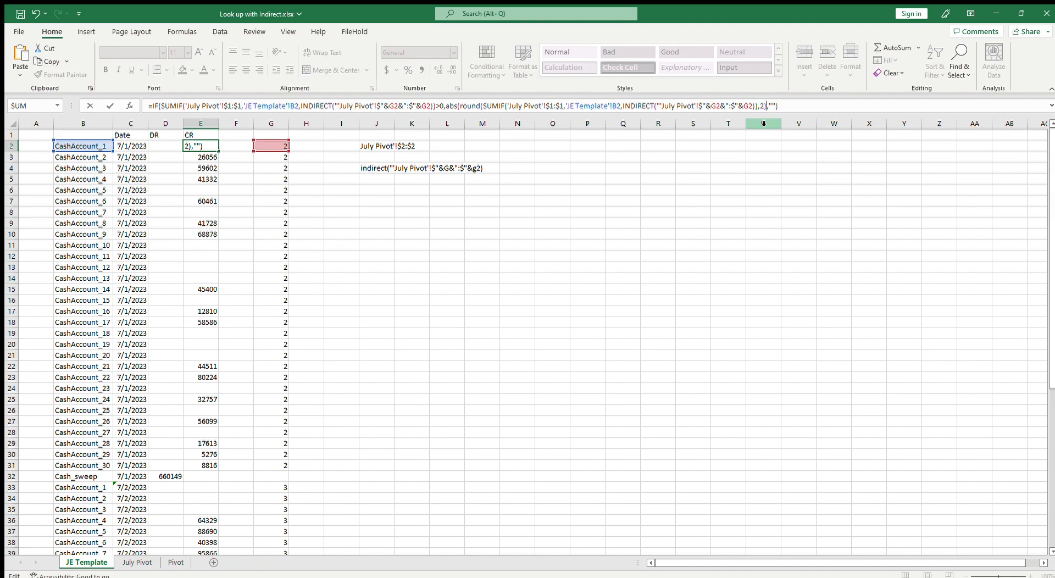
text())
key(Return)
key(Up)
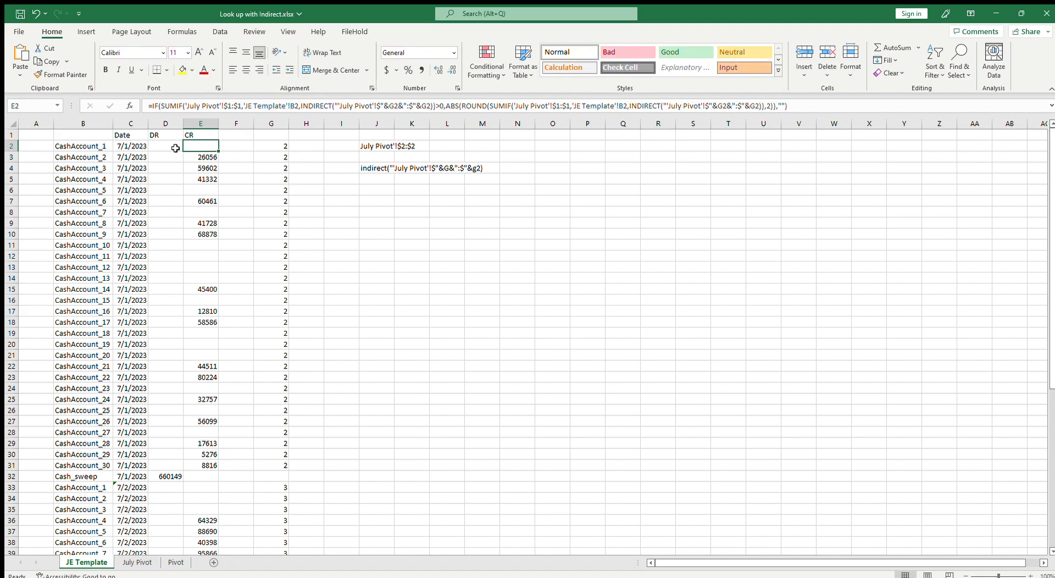
Copy E2's formula text into D2 so the debit column tests for amounts below 0
drag(828, 112, 151, 111)
key(ctrl+c)
key(Escape)
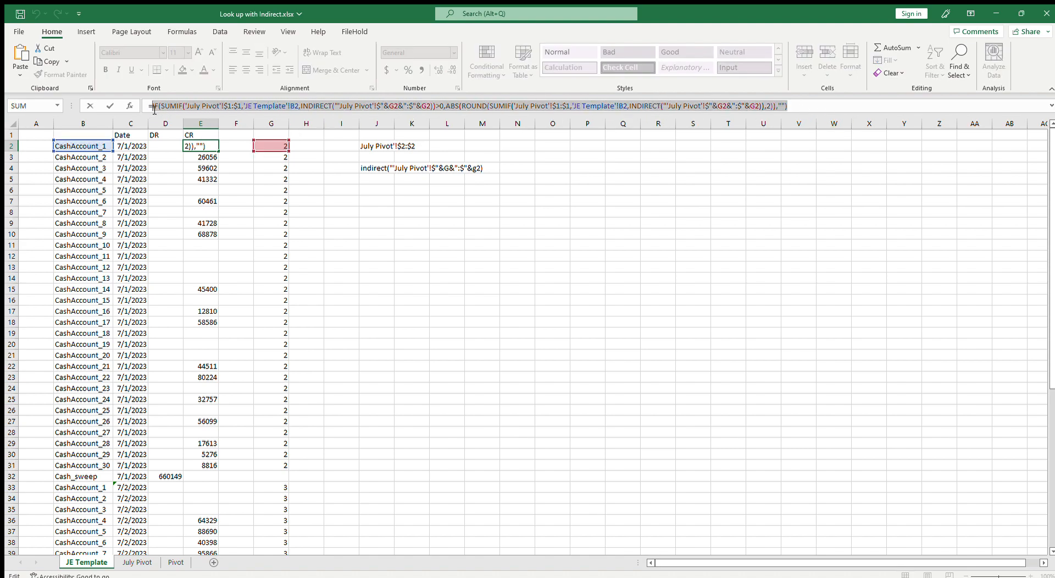
click(166, 146)
key(ctrl+v)
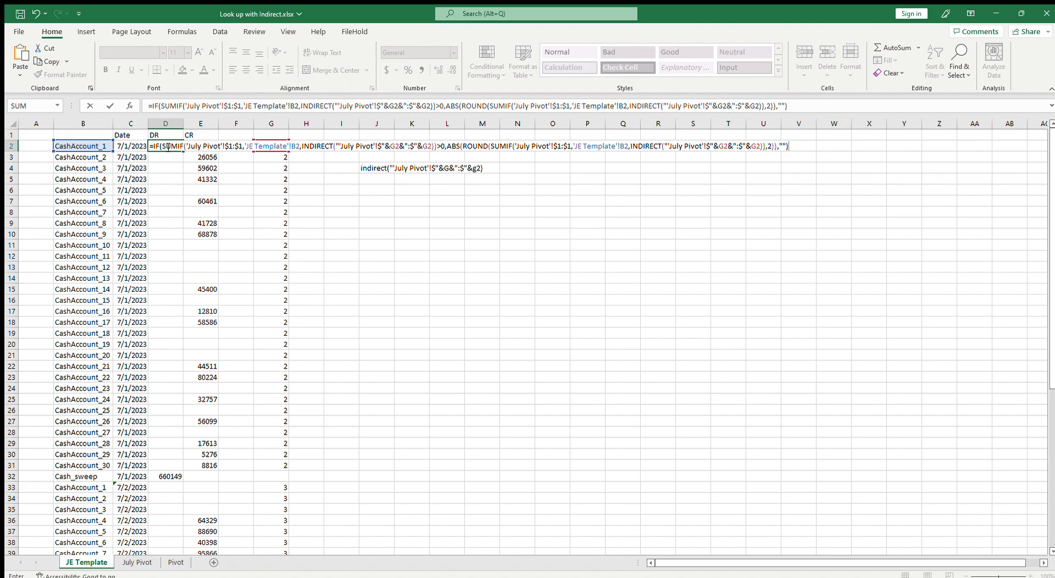
click(440, 147)
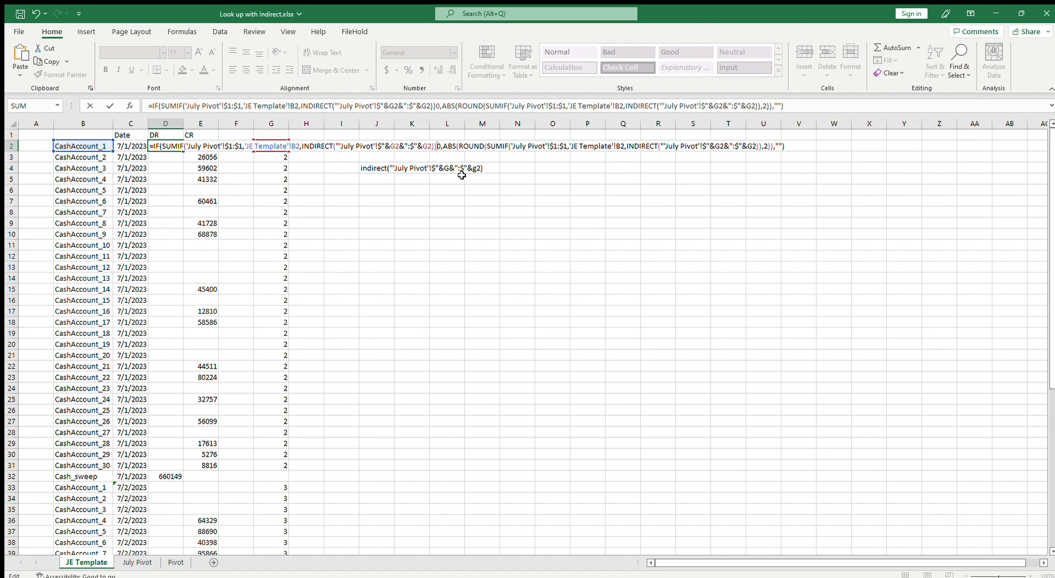
key(Return)
Re-enter C33 as a formula that builds on the date in the cell above
drag(163, 146, 235, 467)
scroll(245, 458, down, 3)
drag(201, 377, 172, 364)
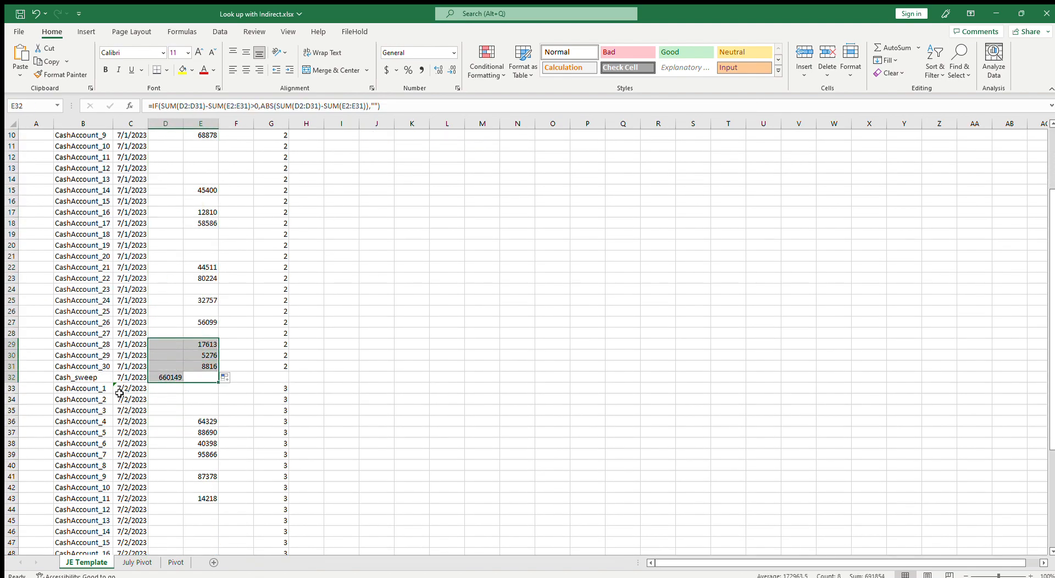
click(125, 391)
text(=)
key(Up)
text(+)
key(Return)
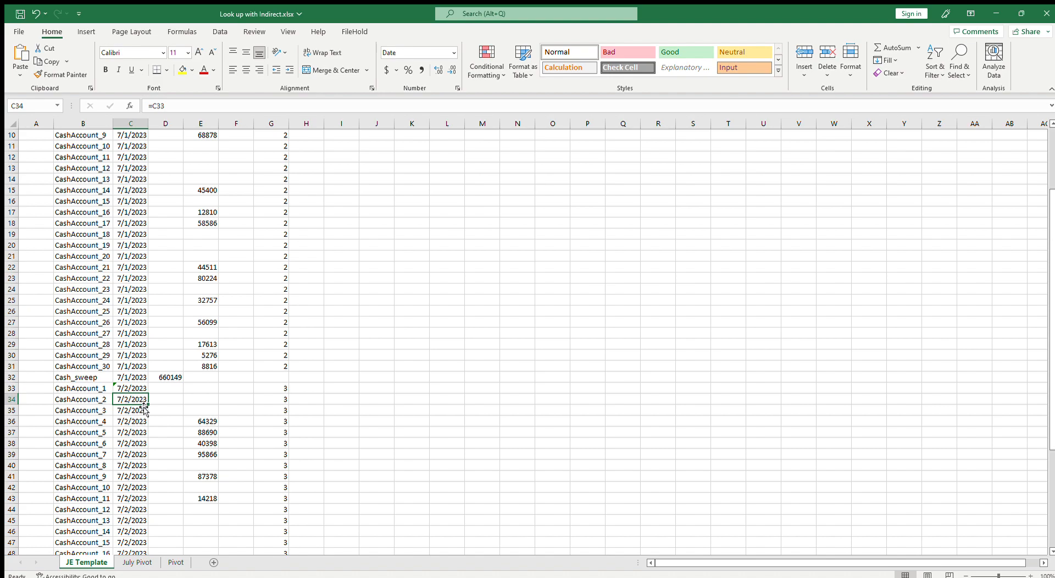
Copy the D2:E32 formulas and paste them at D33 for the July 2 block
double_click(140, 390)
key(Escape)
scroll(165, 275, up, 3)
drag(166, 145, 195, 477)
key(ctrl+c)
scroll(252, 476, down, 5)
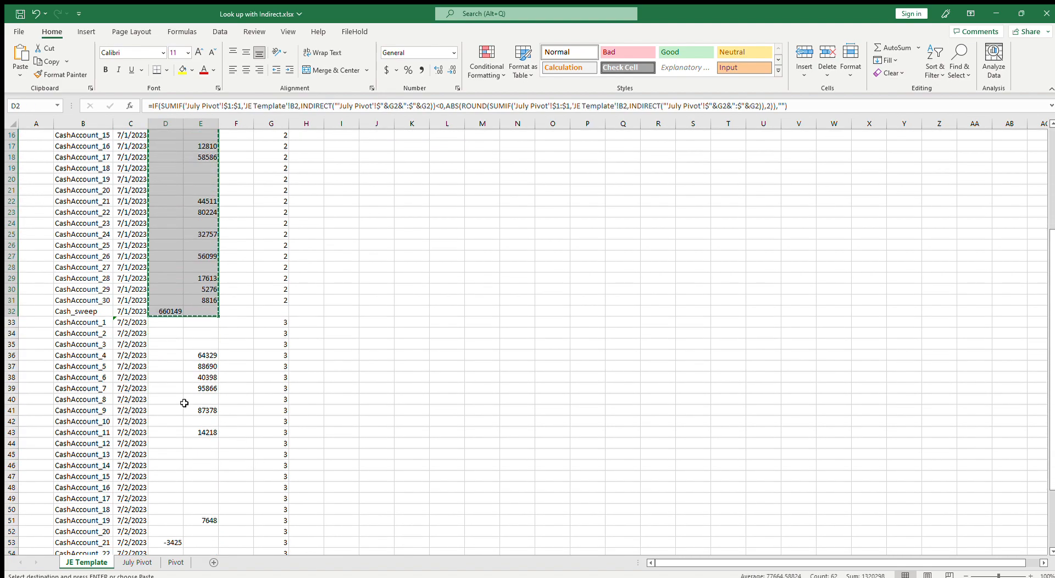
click(165, 322)
key(ctrl+v)
Complete row 63 as the July 2 Cash_sweep row, copying the G62 MATCH formula into G63
scroll(225, 385, down, 9)
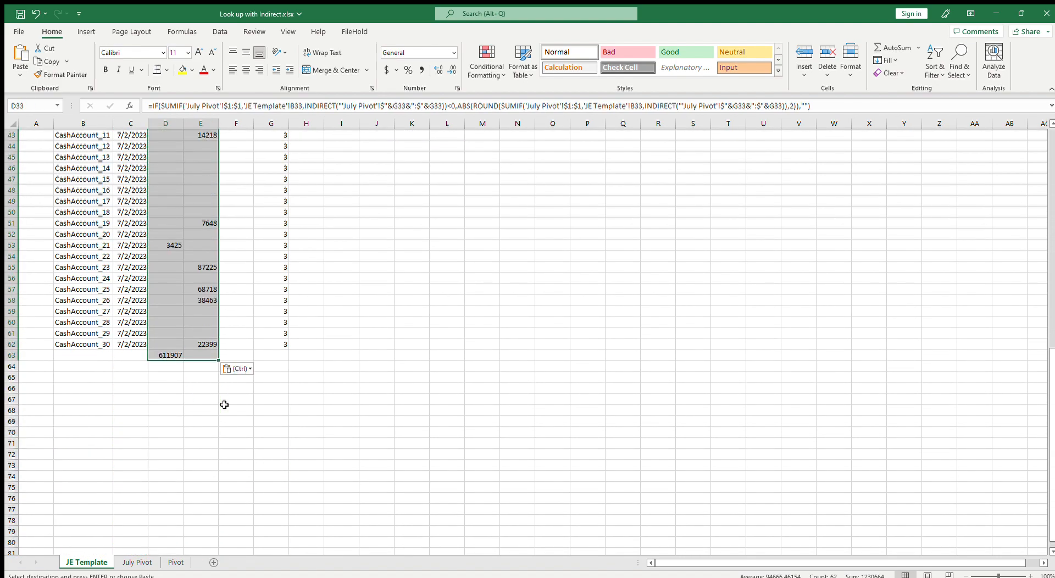
scroll(87, 347, up, 5)
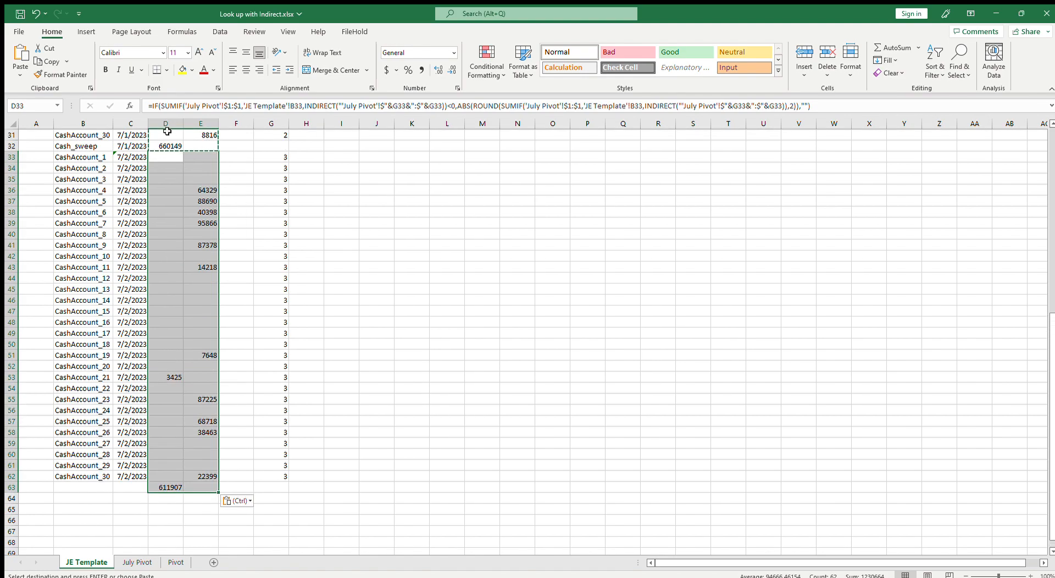
drag(83, 179, 111, 523)
click(278, 509)
key(ctrl+c)
key(Down)
key(ctrl+v)
key(Escape)
scroll(352, 494, up, 9)
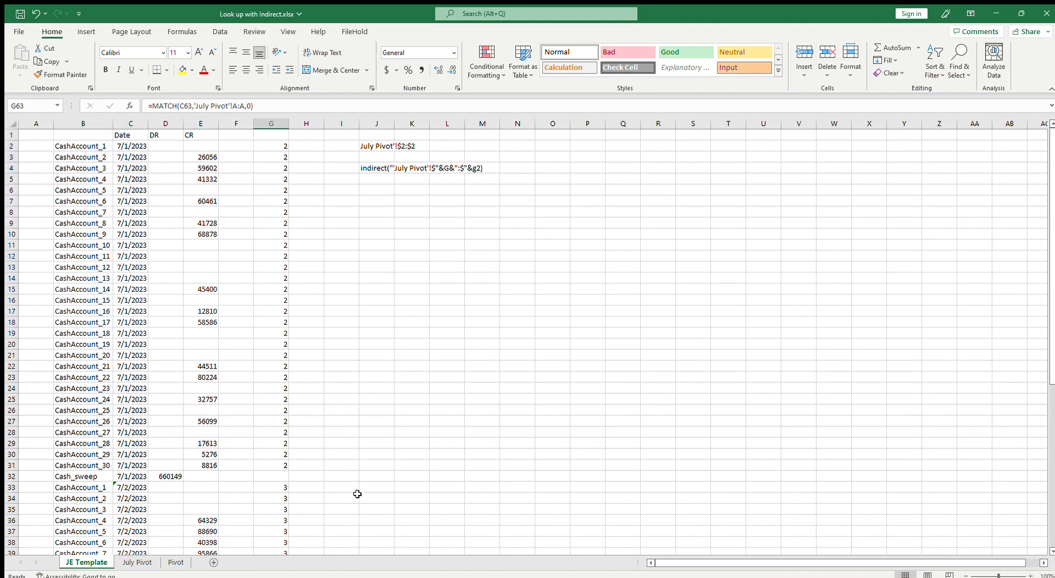
scroll(357, 494, down, 12)
click(106, 329)
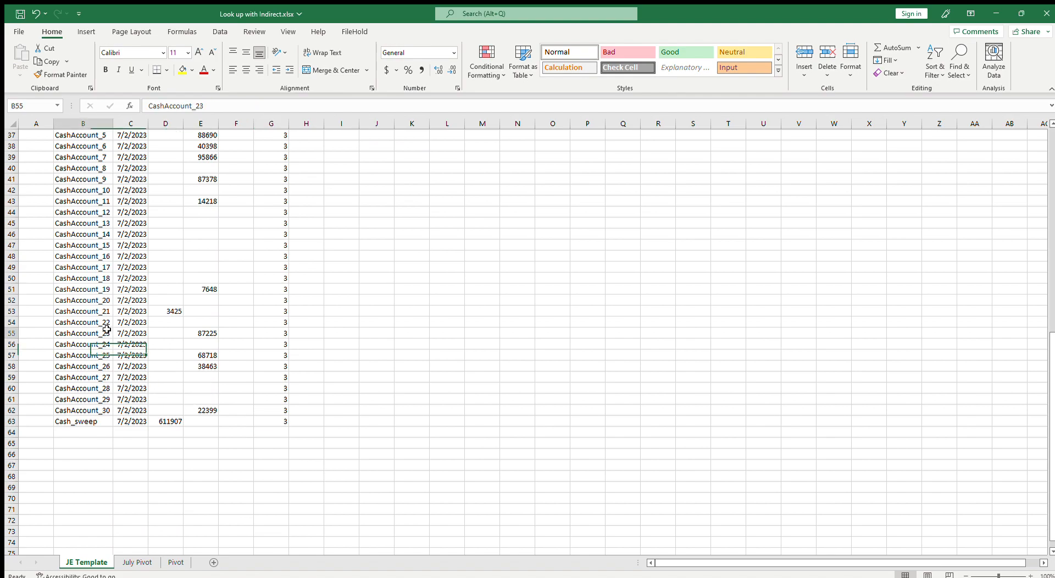
scroll(120, 472, down, 12)
scroll(120, 475, up, 9)
scroll(120, 476, down, 8)
scroll(120, 476, up, 20)
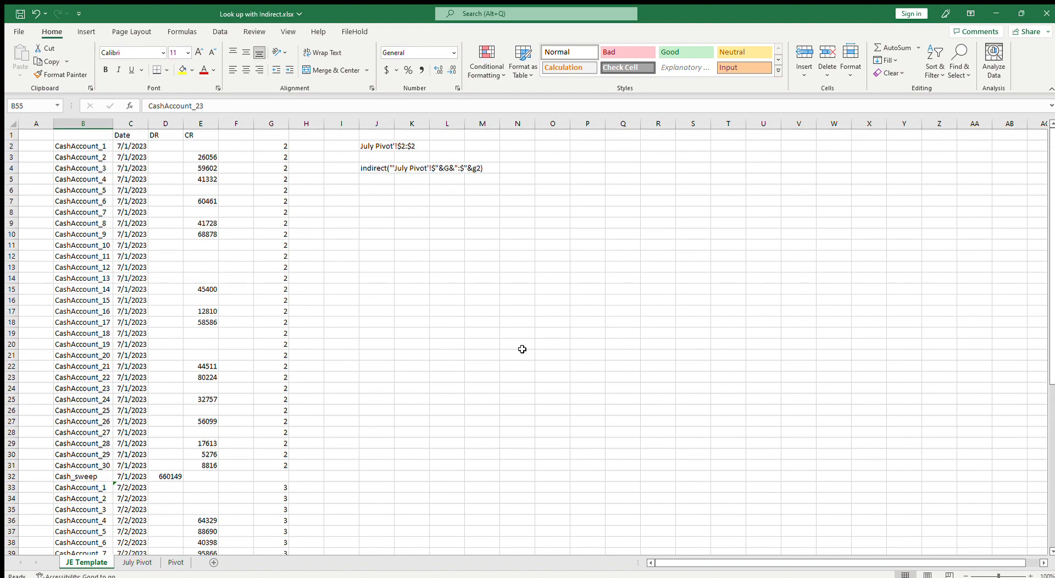
Clear the helper notes in J2 and J4
click(385, 168)
key(Delete)
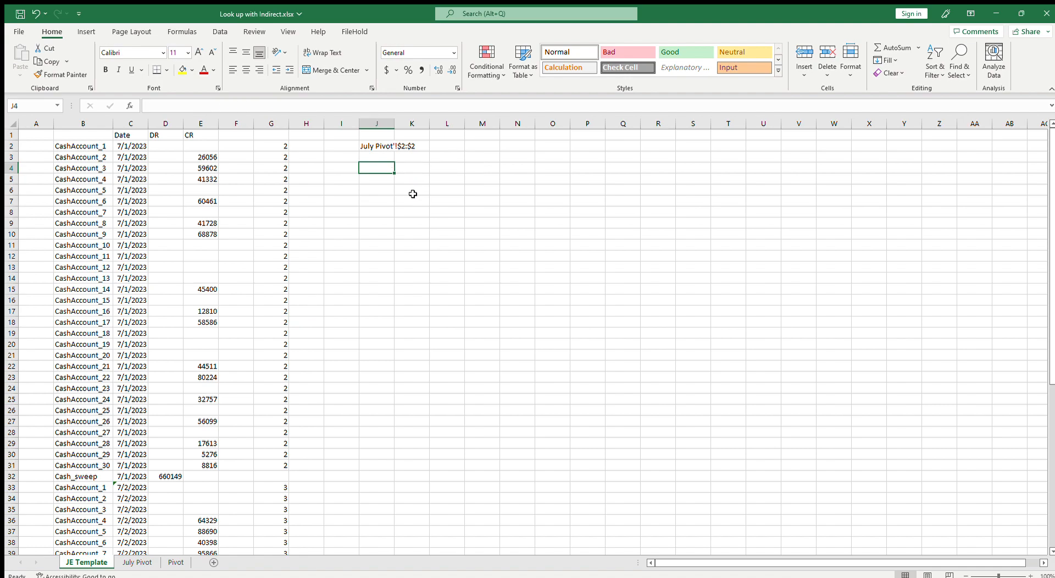
click(367, 146)
key(Delete)
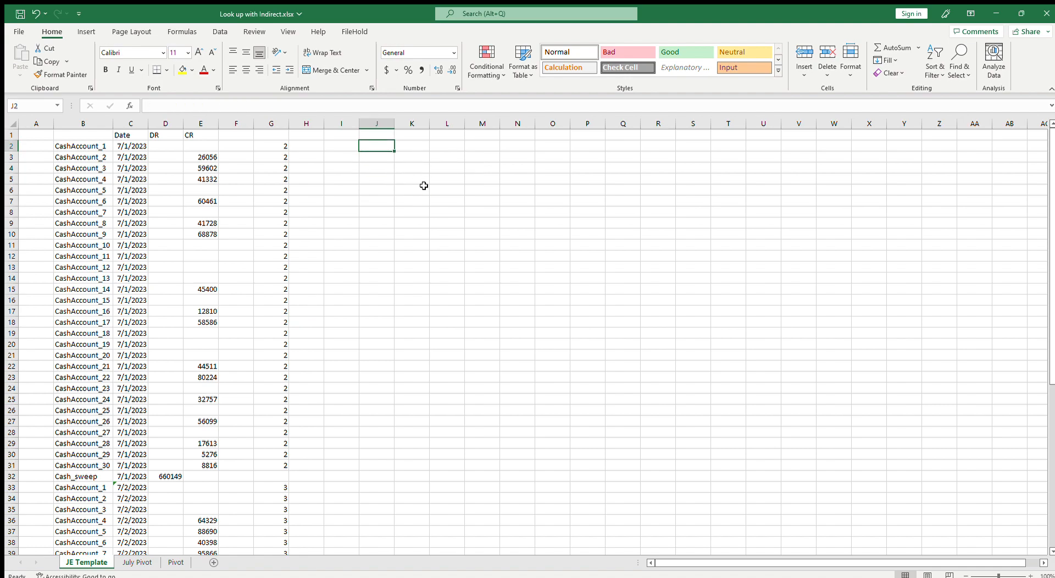
Copy the July 2 block B33:G63 and paste it below at rows 64 and 95 for July 3 and July 4
click(202, 150)
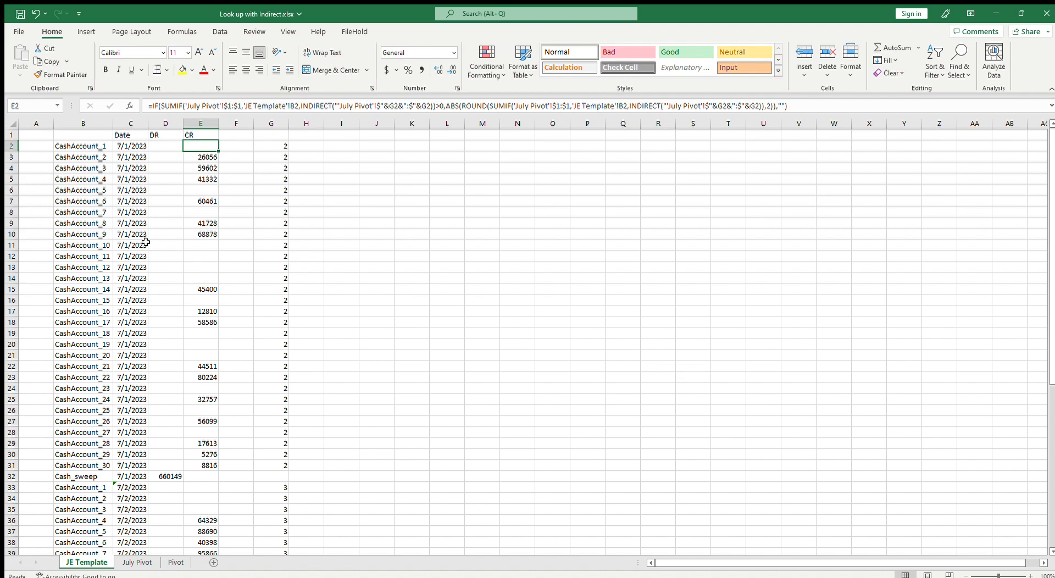
scroll(171, 289, down, 9)
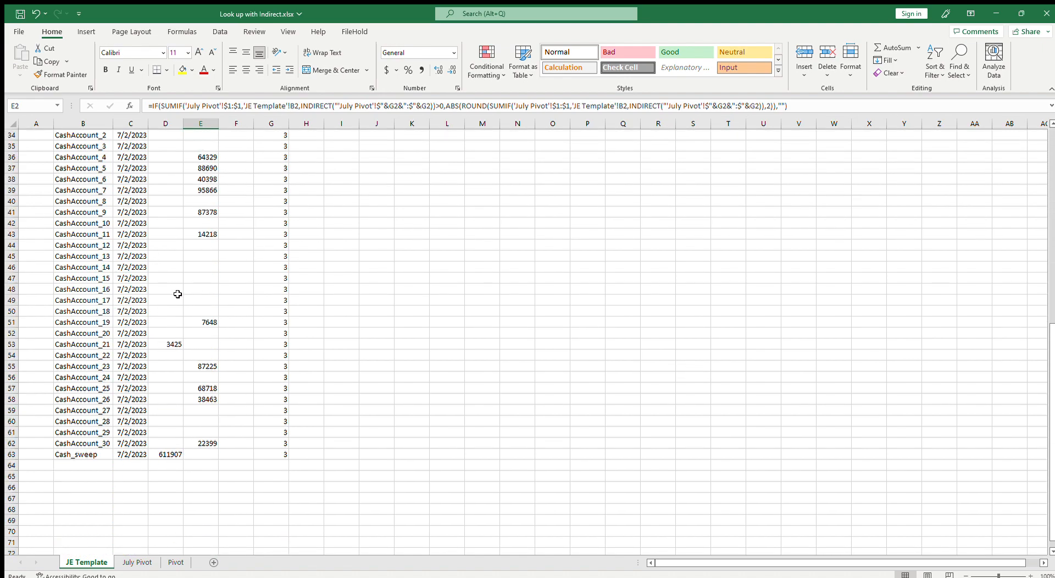
drag(78, 192, 264, 517)
key(ctrl+c)
scroll(97, 436, down, 4)
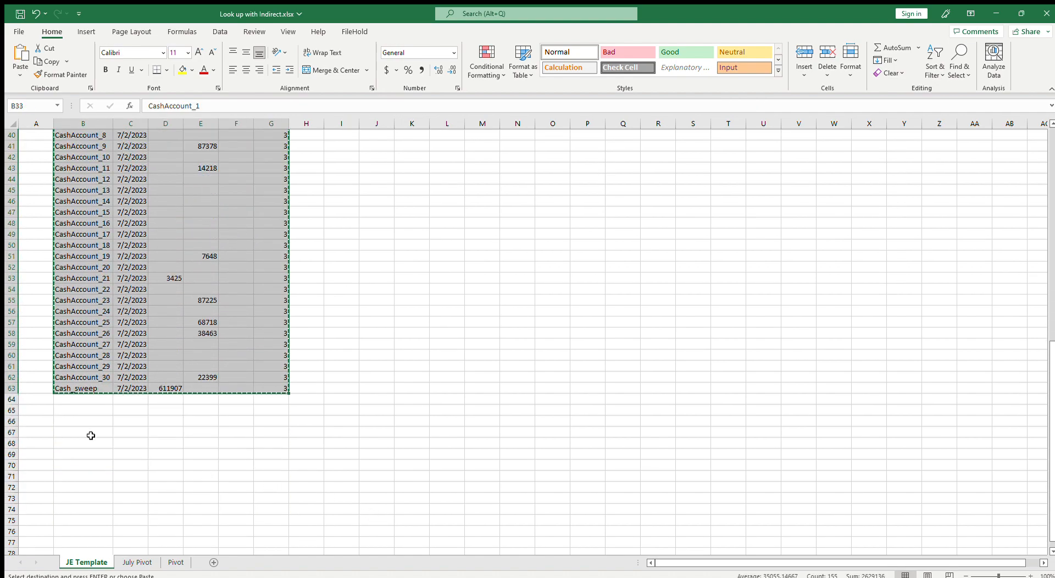
click(66, 400)
key(ctrl+v)
scroll(137, 438, down, 11)
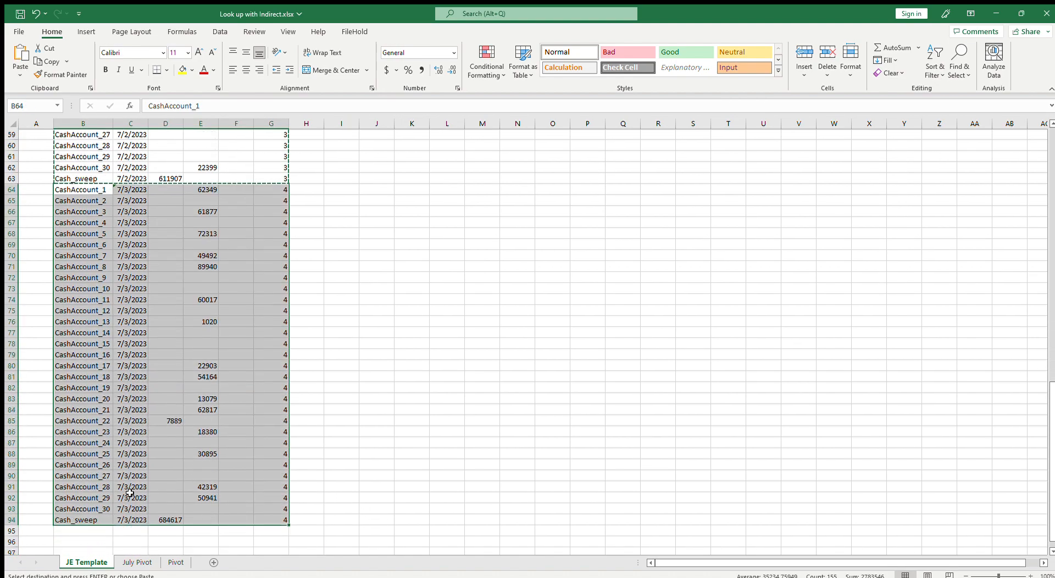
click(85, 379)
key(ctrl+v)
scroll(139, 462, down, 6)
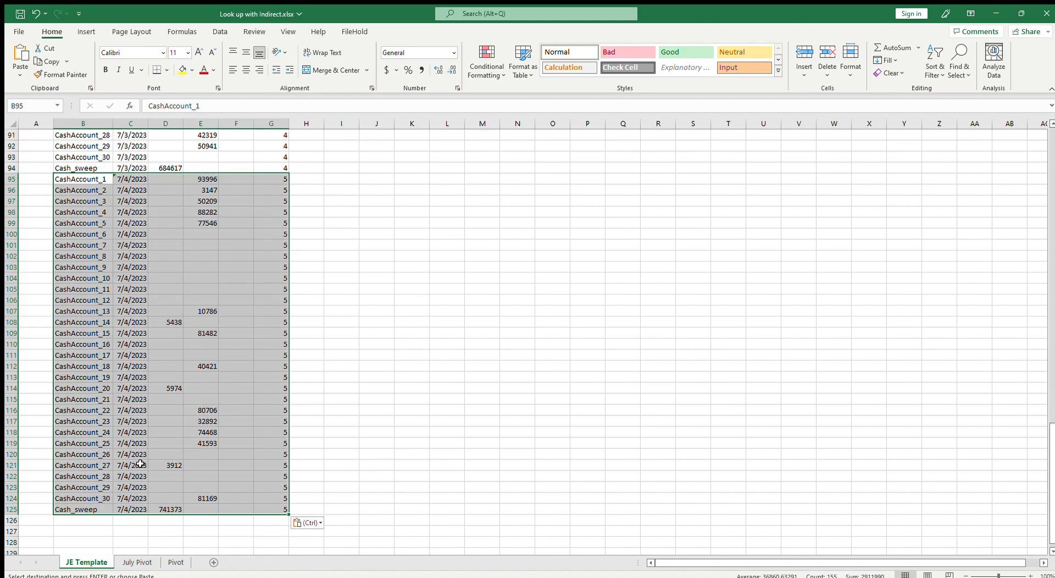
click(83, 529)
key(ctrl+v)
scroll(88, 517, down, 6)
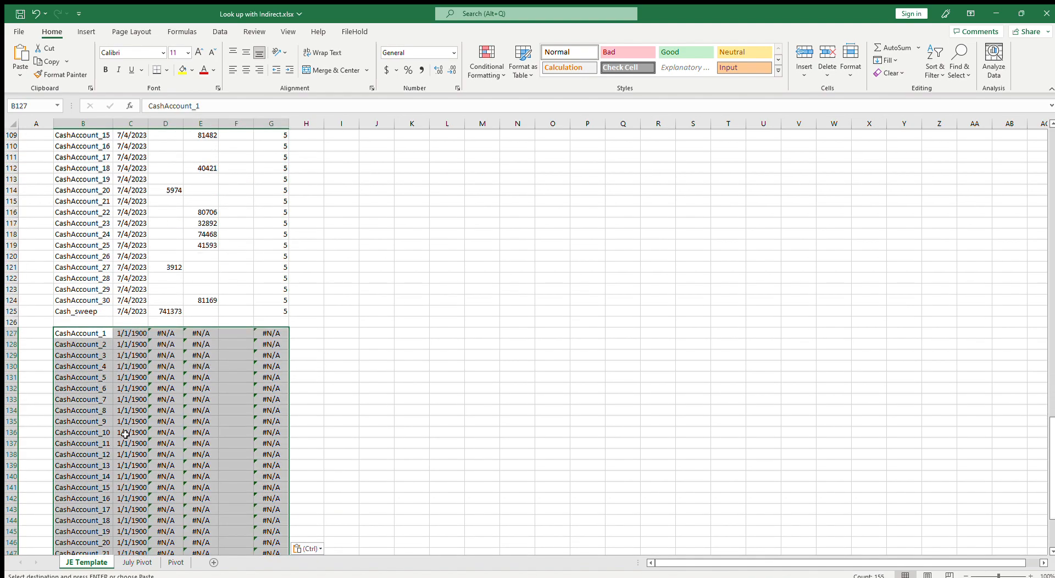
Paste the block at rows 126 and 157 to add the July 5 and July 6 entries
click(84, 323)
key(ctrl+v)
scroll(167, 462, down, 11)
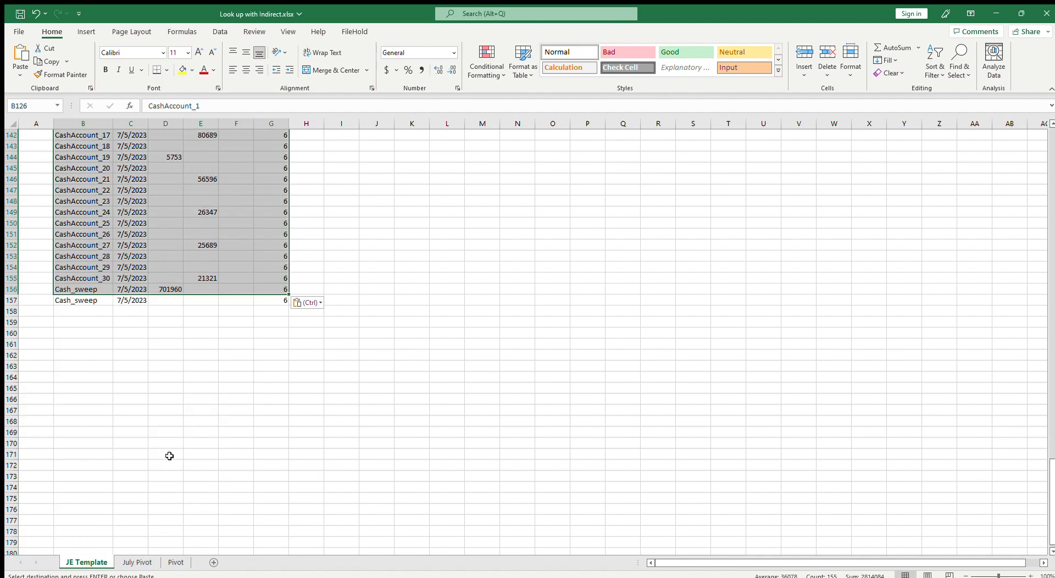
click(83, 301)
key(ctrl+v)
scroll(110, 385, down, 5)
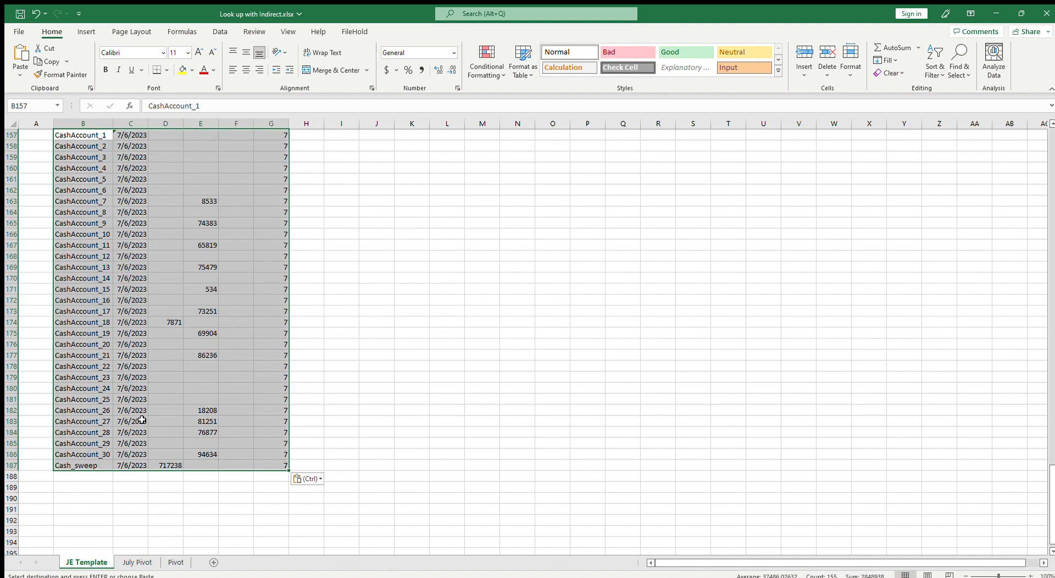
Switch to the July Pivot sheet to review the daily account amounts
click(139, 562)
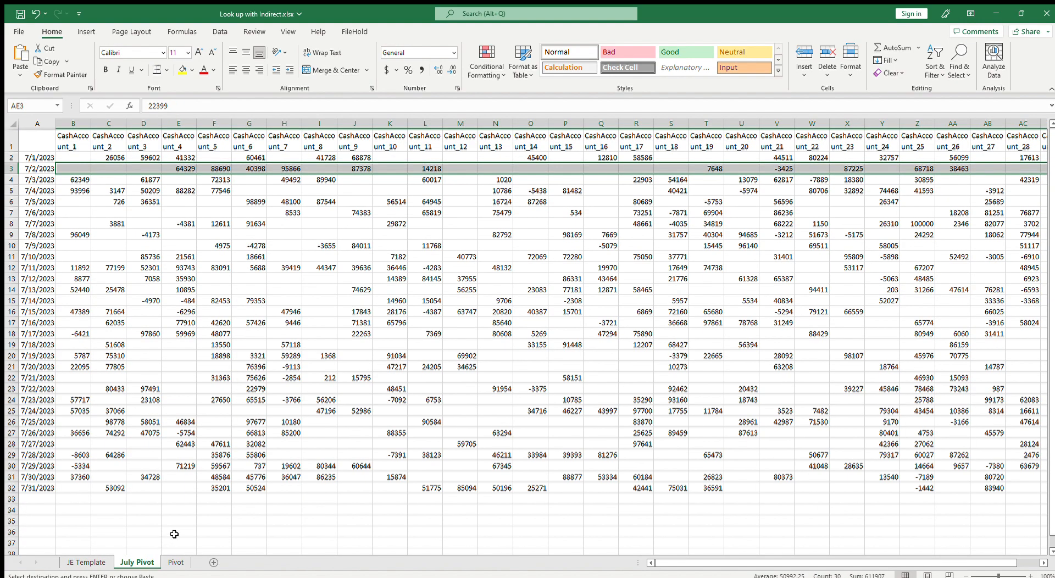
click(207, 412)
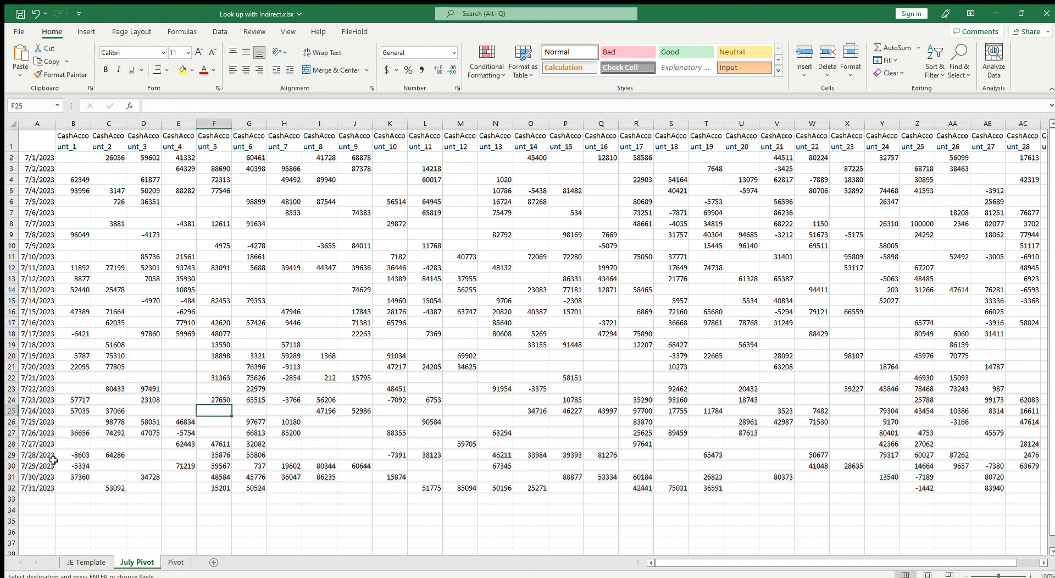
Review the July 4 row on July Pivot and scroll through the JE Template entries back to the top
drag(73, 189, 996, 191)
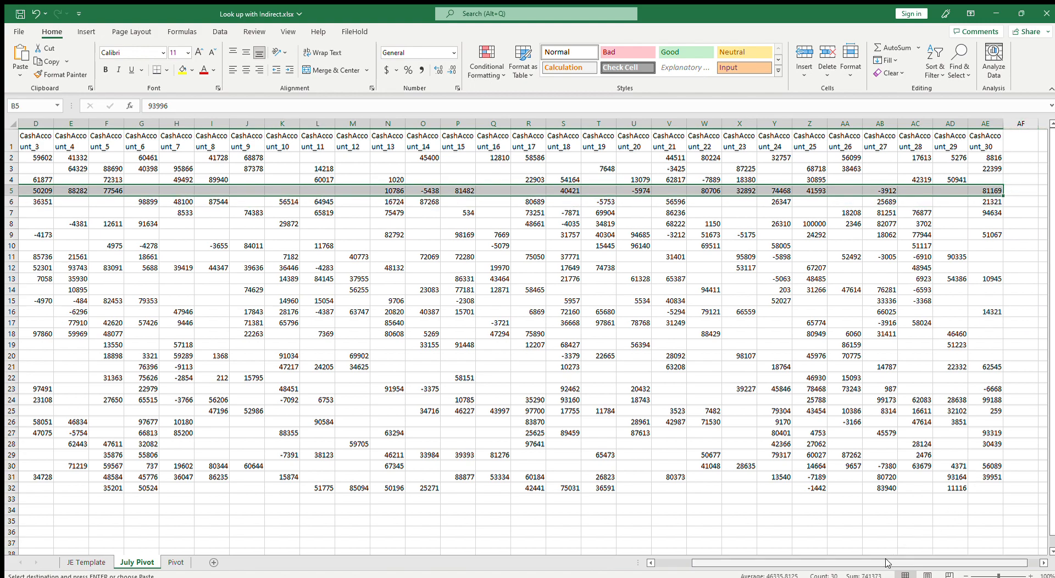
scroll(886, 561, left, 3)
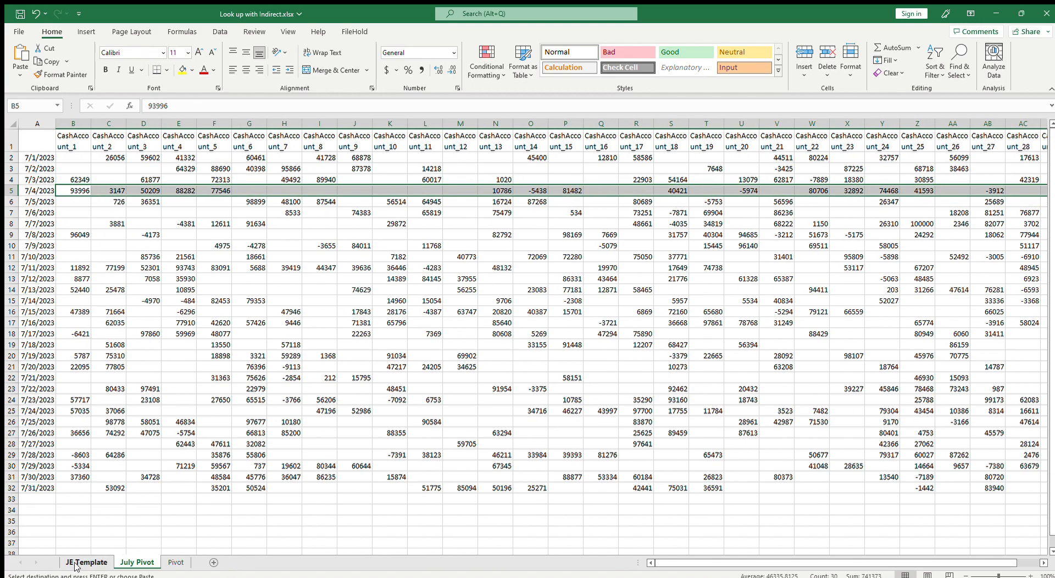
click(76, 566)
scroll(154, 503, up, 15)
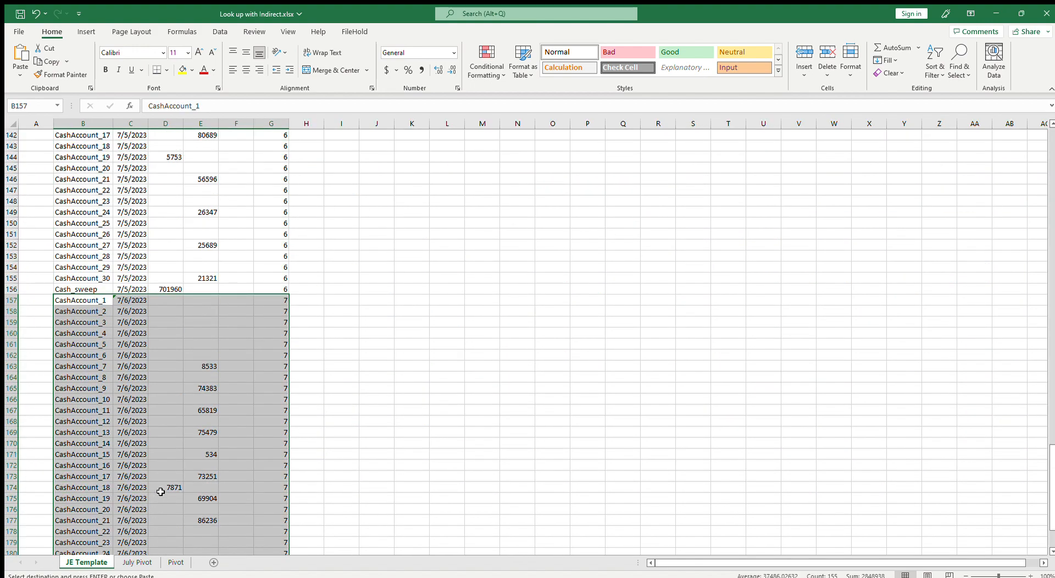
click(168, 277)
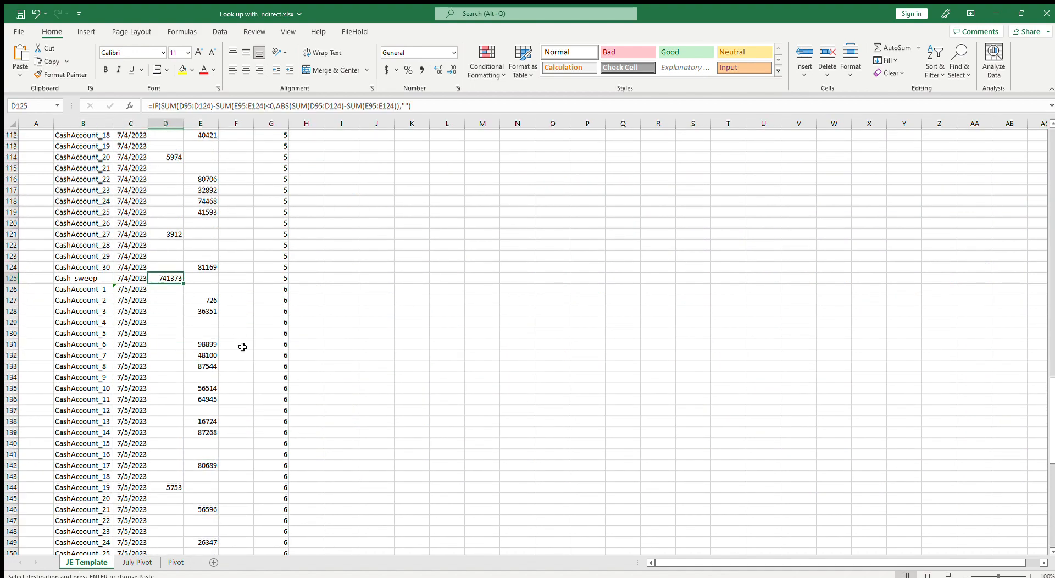
scroll(240, 371, up, 8)
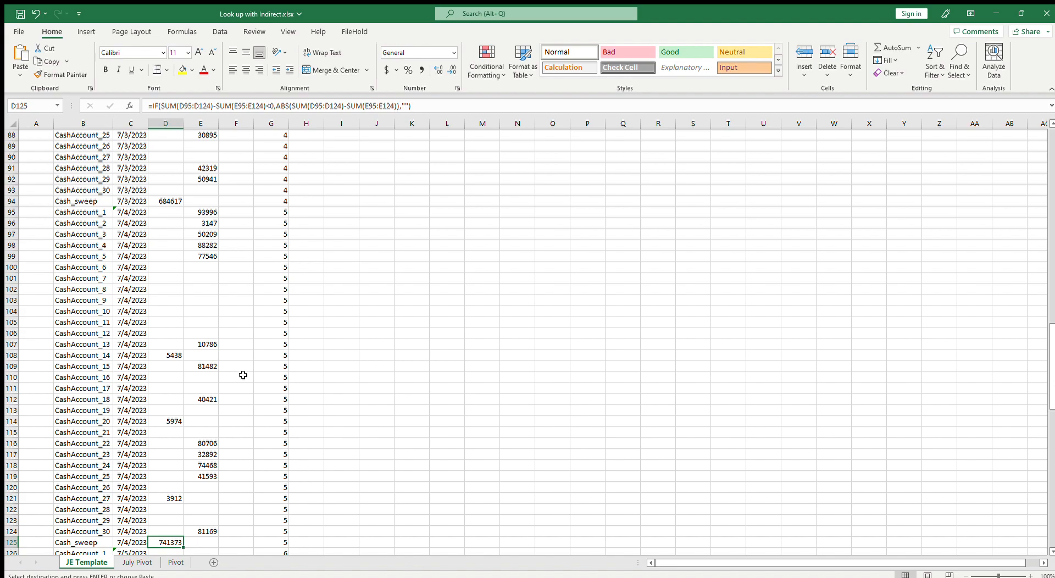
scroll(243, 375, up, 20)
scroll(250, 382, up, 5)
key(Escape)
scroll(252, 382, up, 20)
scroll(252, 394, up, 13)
click(233, 333)
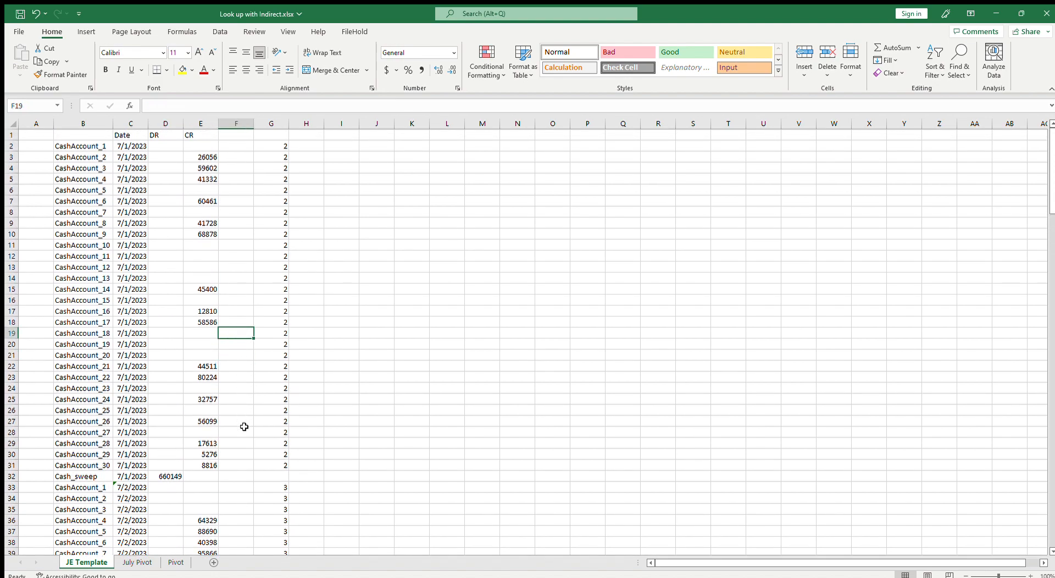
Make a copy of the Pivot sheet
click(144, 563)
click(151, 521)
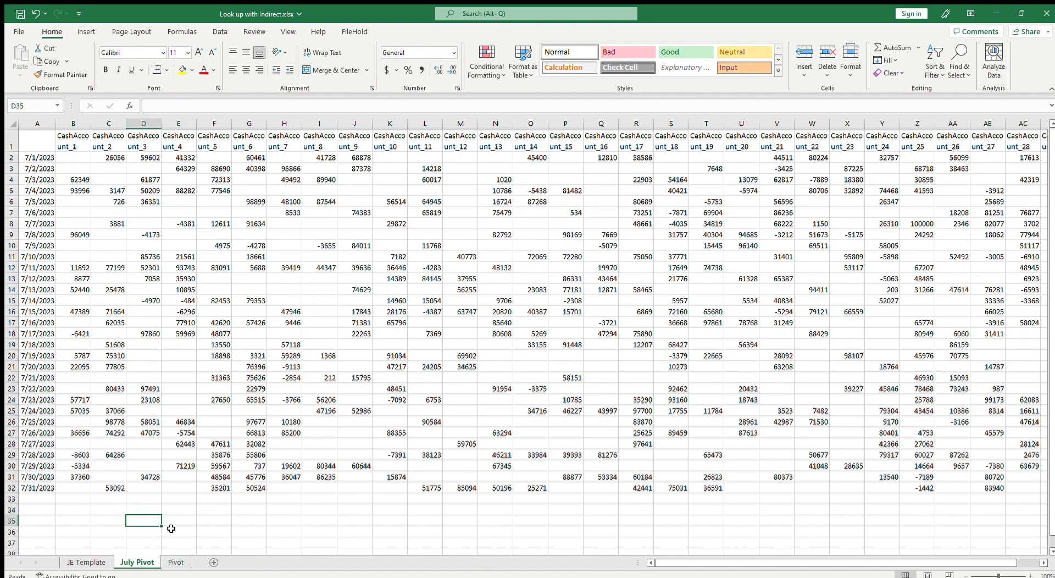
click(176, 562)
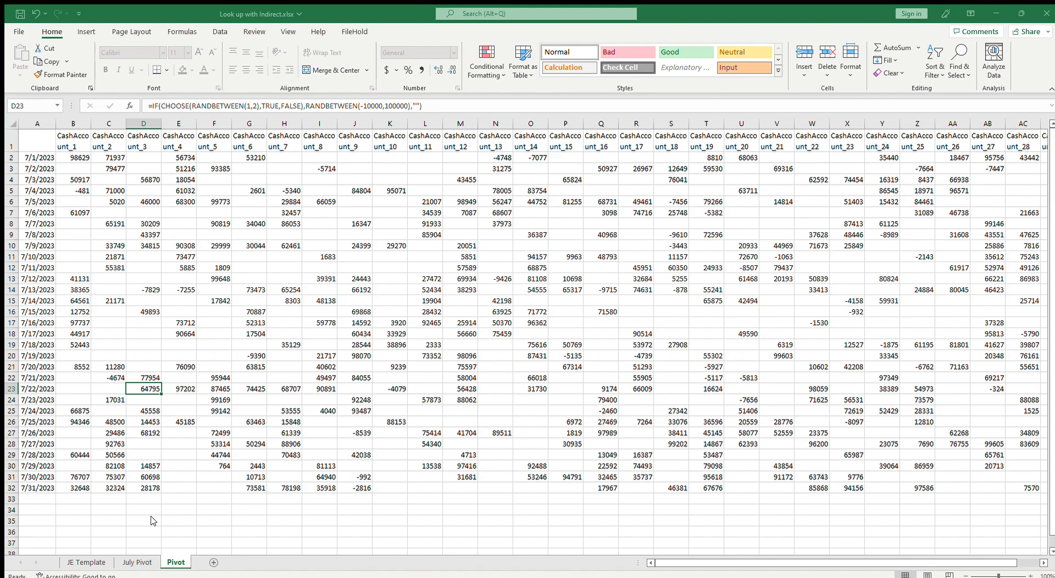
click(226, 539)
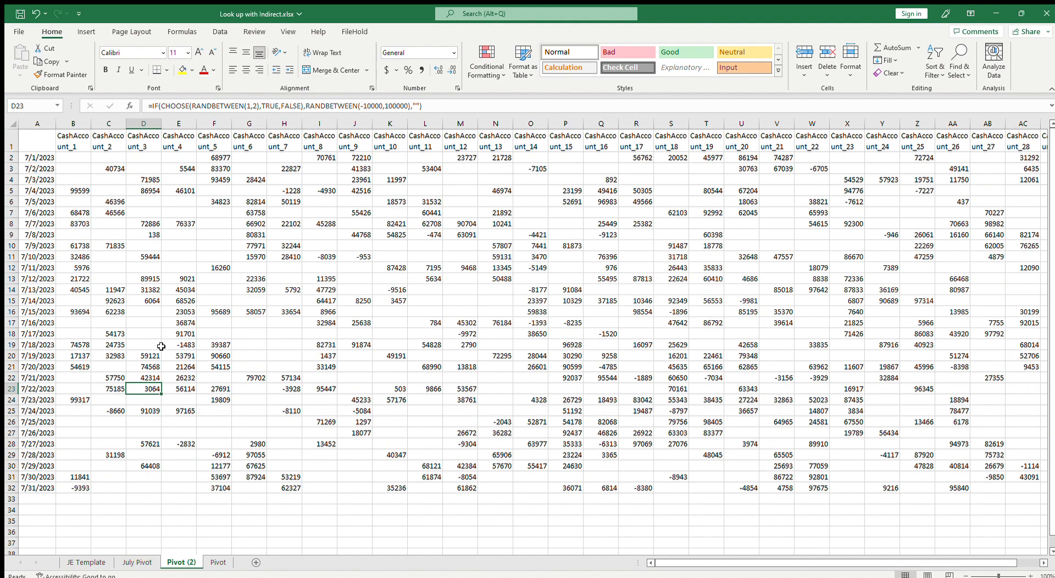
Set the first date in A2 of the copied sheet to 8/1/23
click(48, 161)
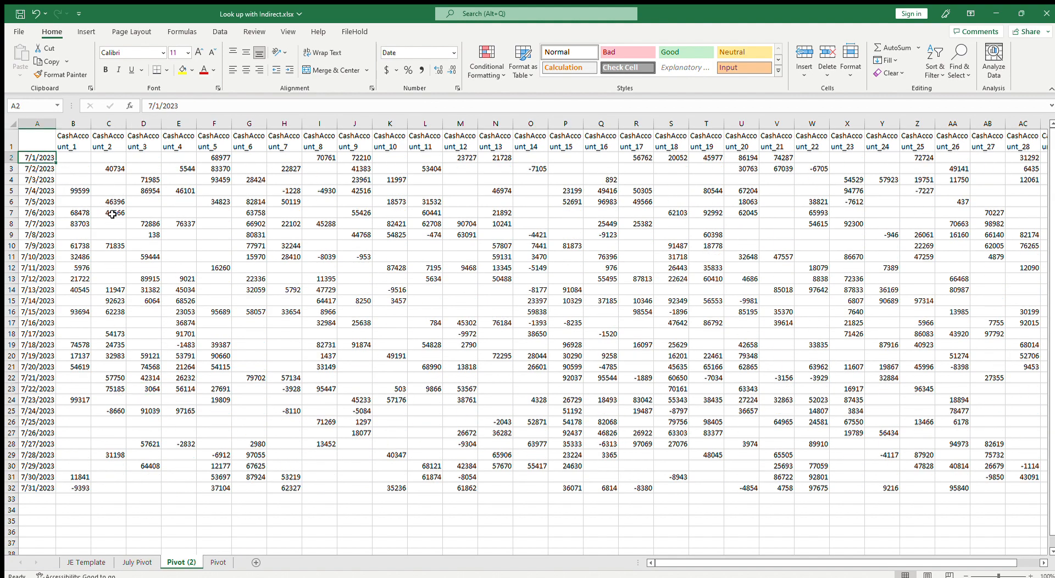
text(8/1/23)
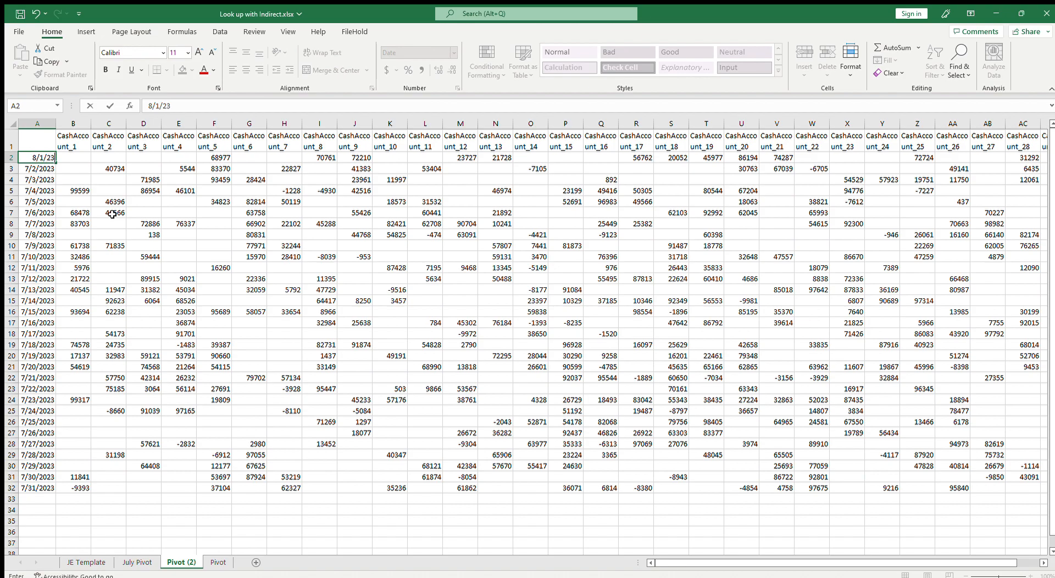
key(Return)
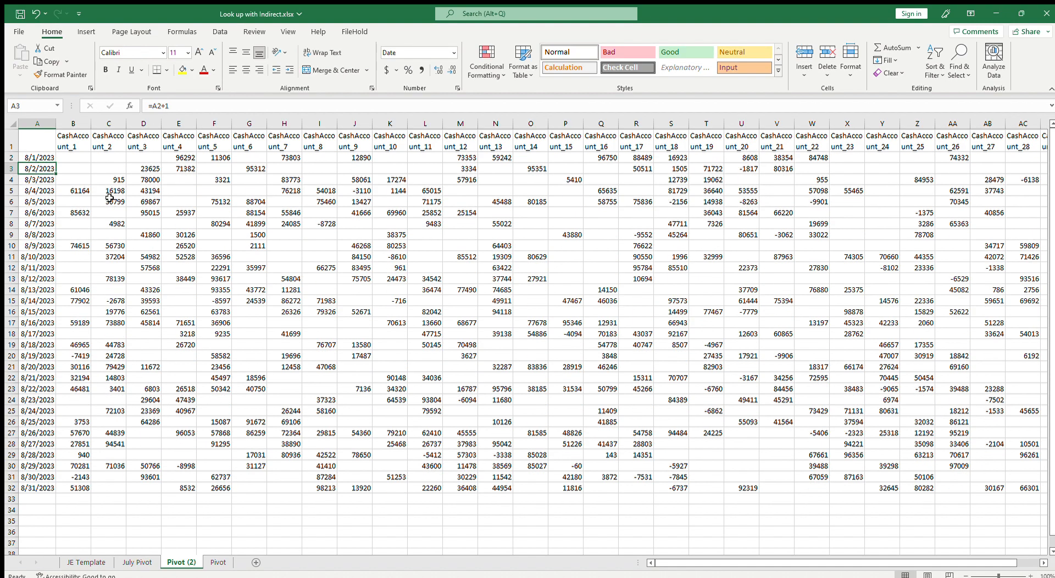
Copy the copied sheet's data range and paste it back over itself as values
click(76, 155)
drag(75, 155, 984, 489)
key(ctrl+c)
scroll(55, 173, left, 1)
right_click(55, 173)
click(114, 233)
key(Escape)
click(128, 230)
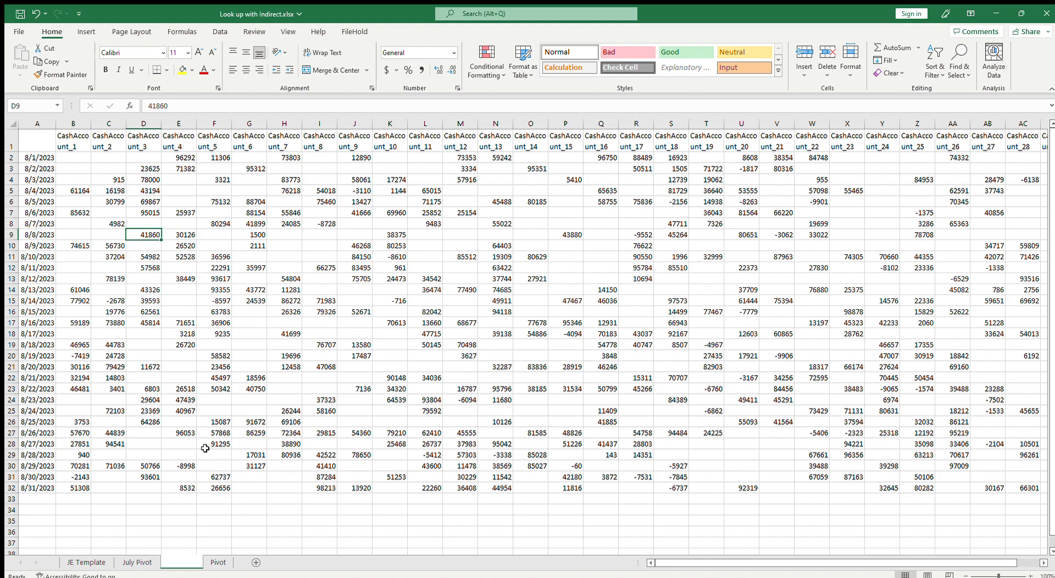
Rename the copied sheet to August Pivot
key(alt+h)
text(orAugust Pivot)
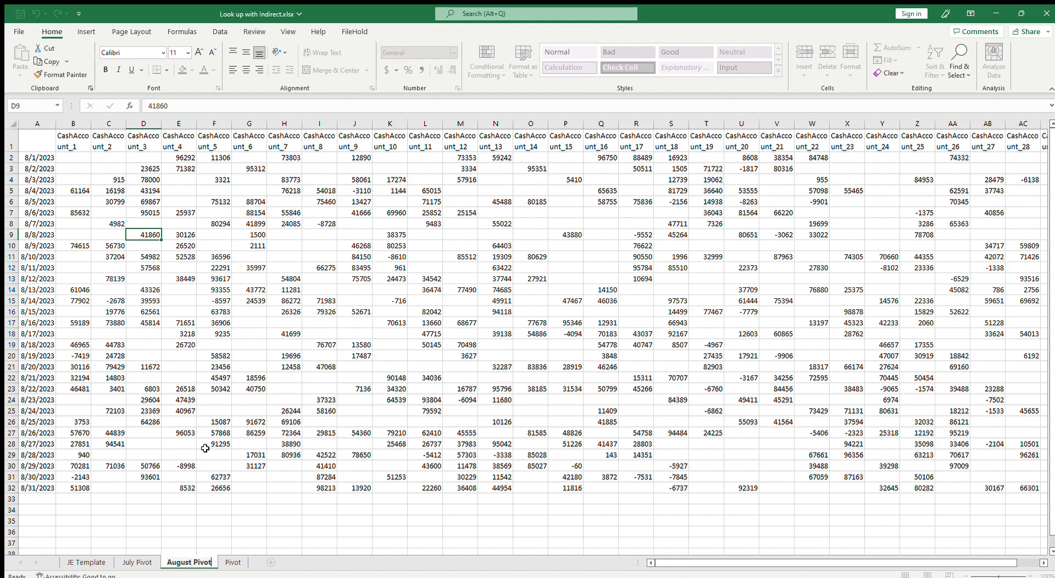
key(Return)
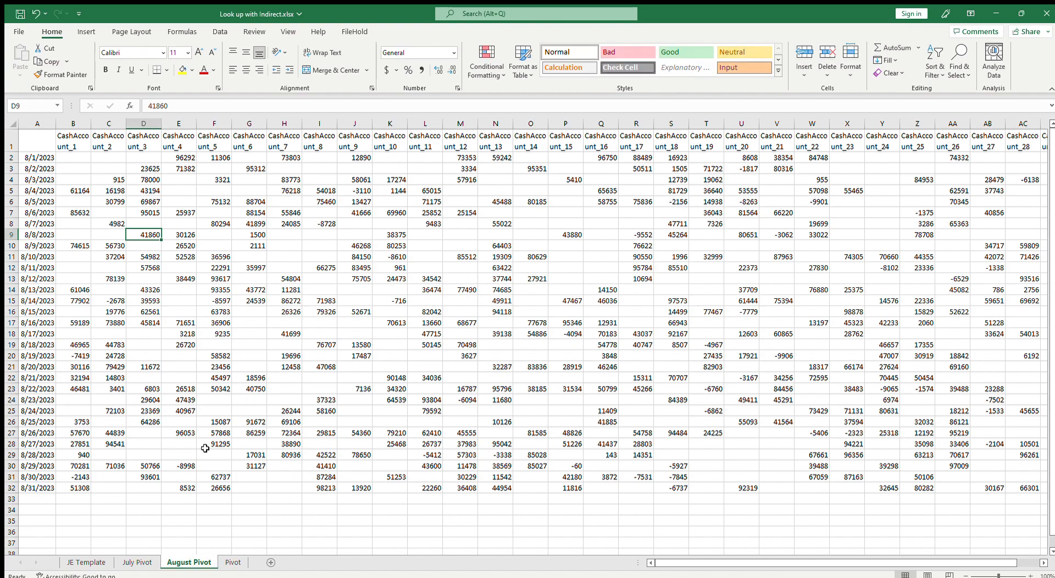
Inspect the DR and CR formulas on JE Template for their July Pivot sheet references
click(86, 562)
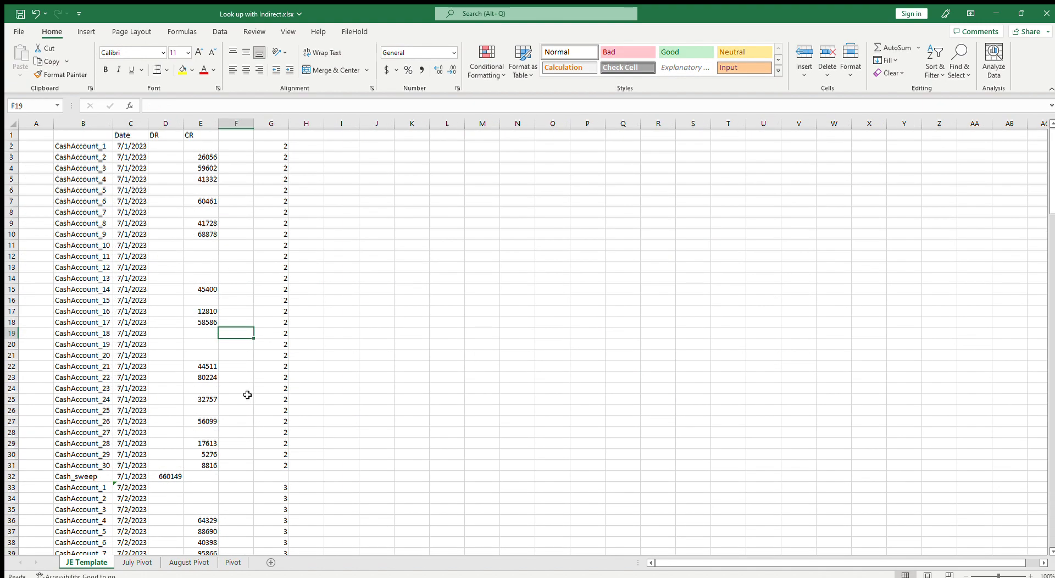
drag(167, 148, 167, 157)
click(202, 154)
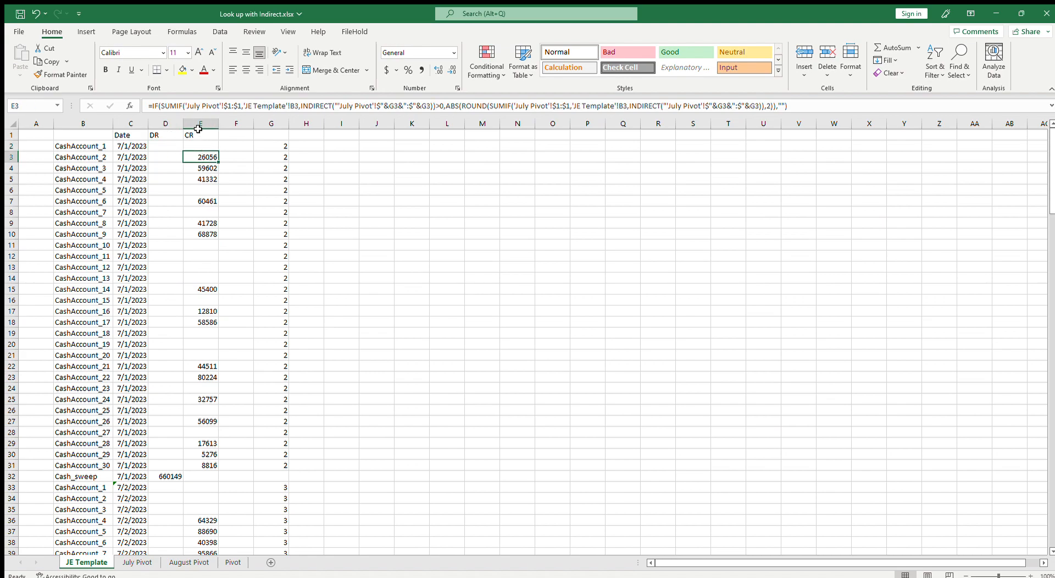
click(216, 105)
drag(187, 105, 206, 105)
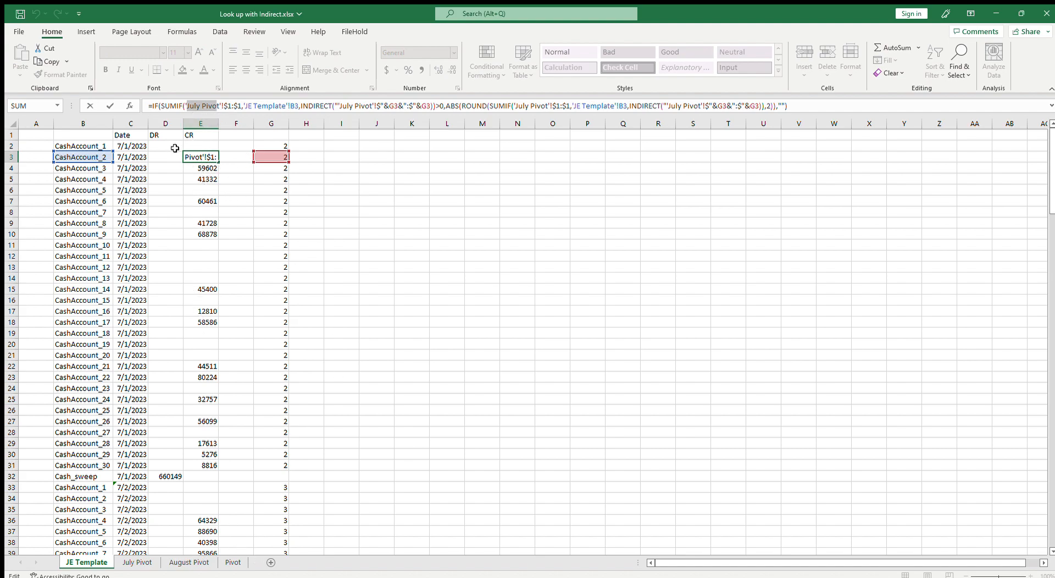
key(Escape)
click(201, 147)
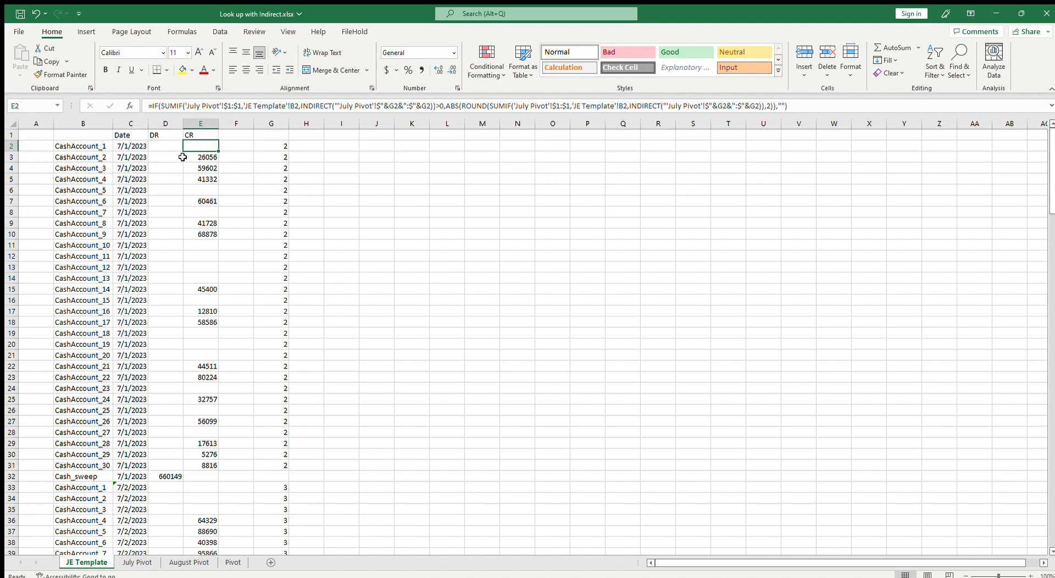
click(167, 147)
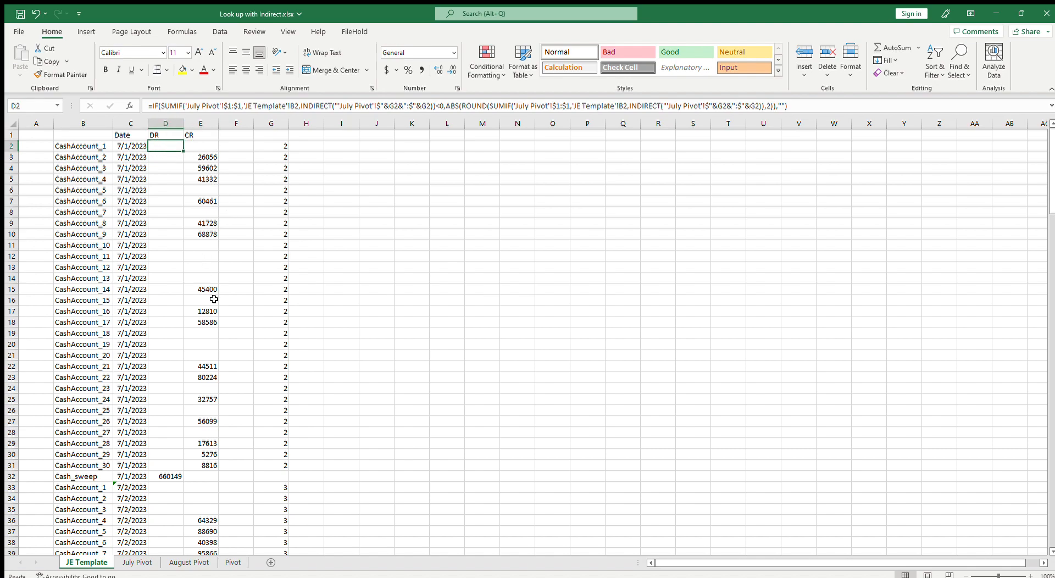
click(189, 563)
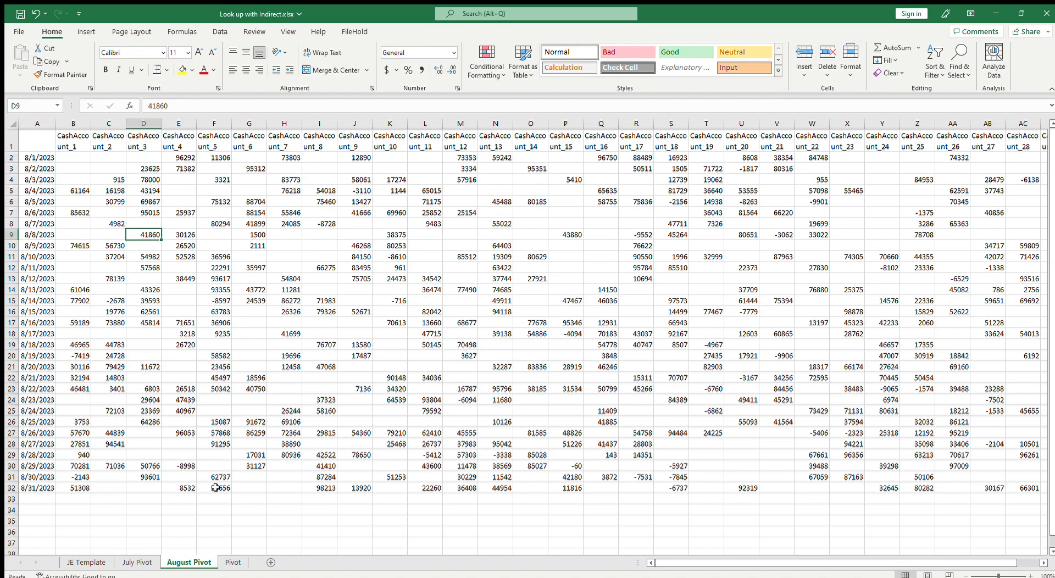
click(88, 562)
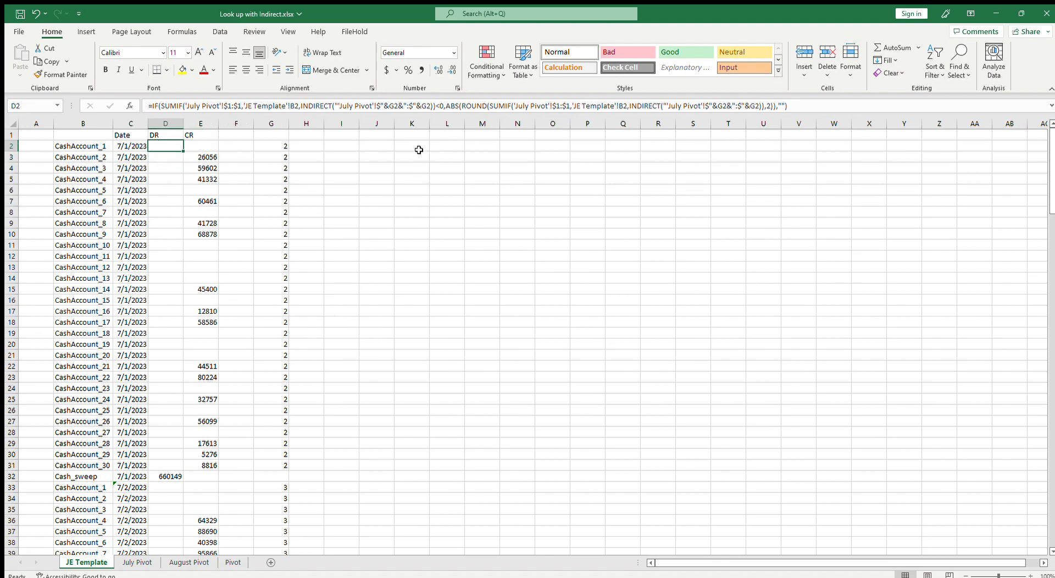
Enter July Pivot in cell K1 of JE Template as the sheet name
click(411, 134)
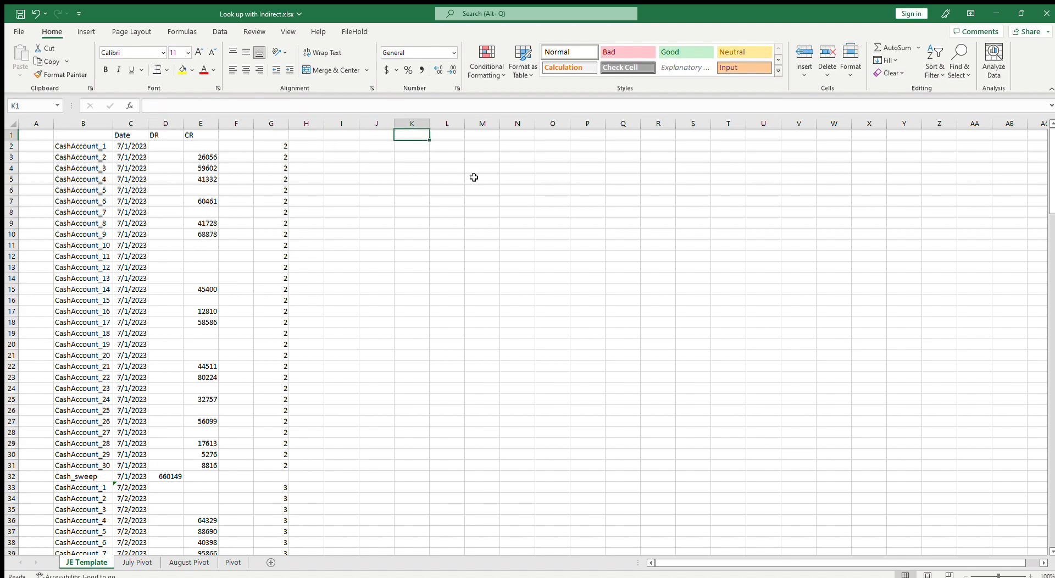
text(July Pivot)
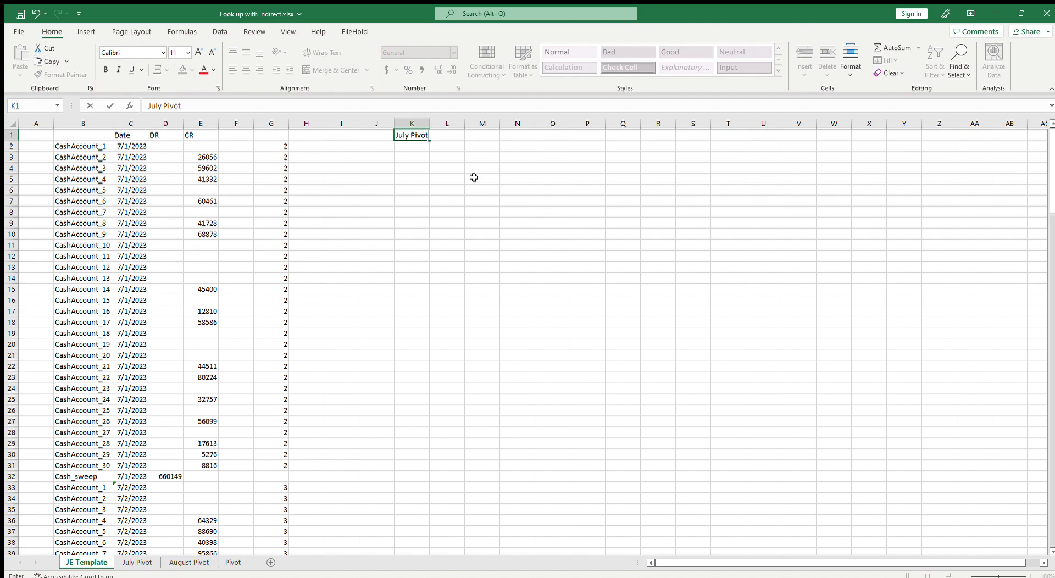
key(Return)
Examine the sheet reference inside the DR formula in D2
click(167, 147)
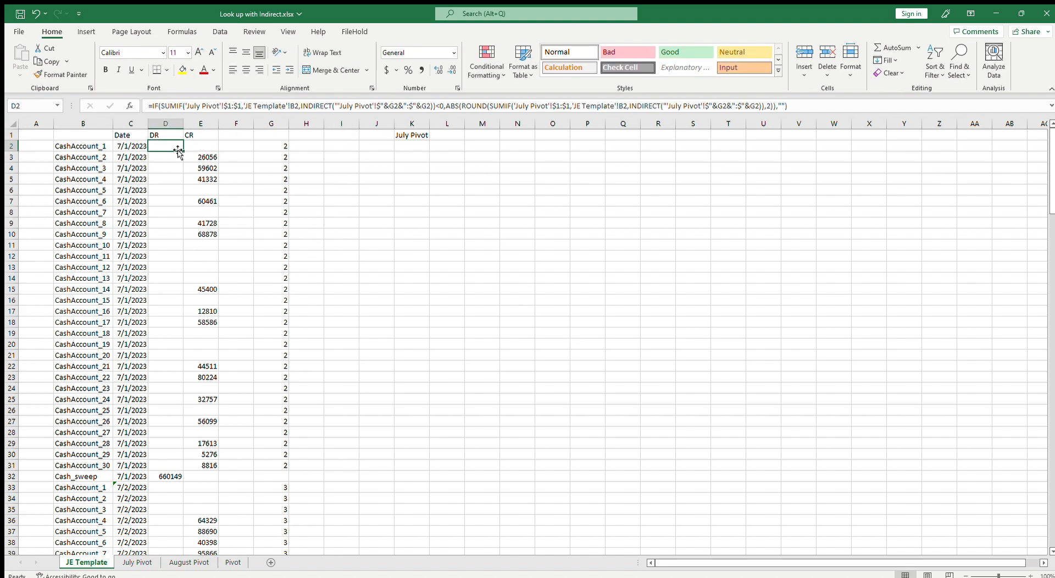
drag(186, 106, 221, 106)
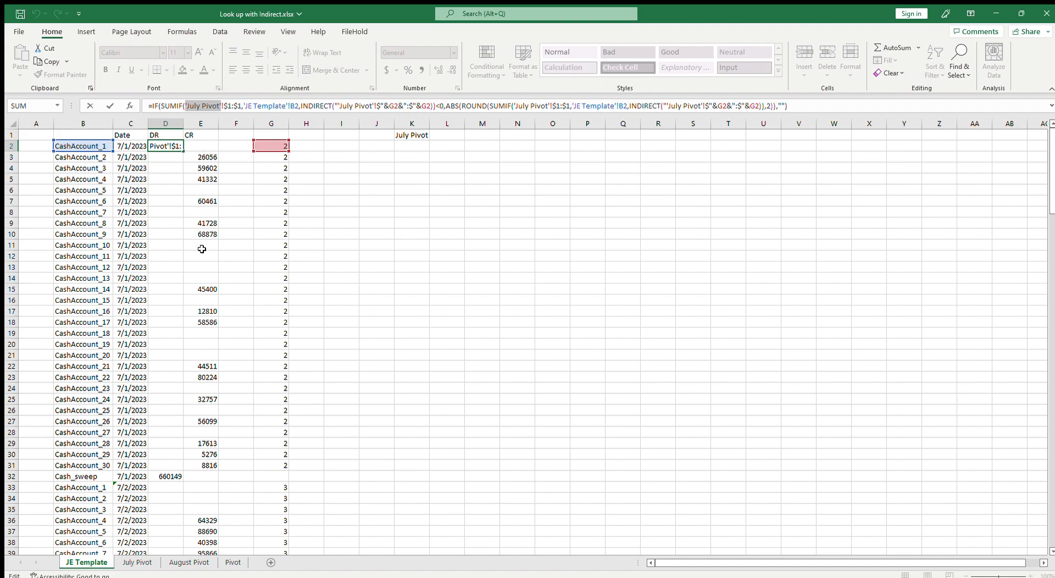
key(Escape)
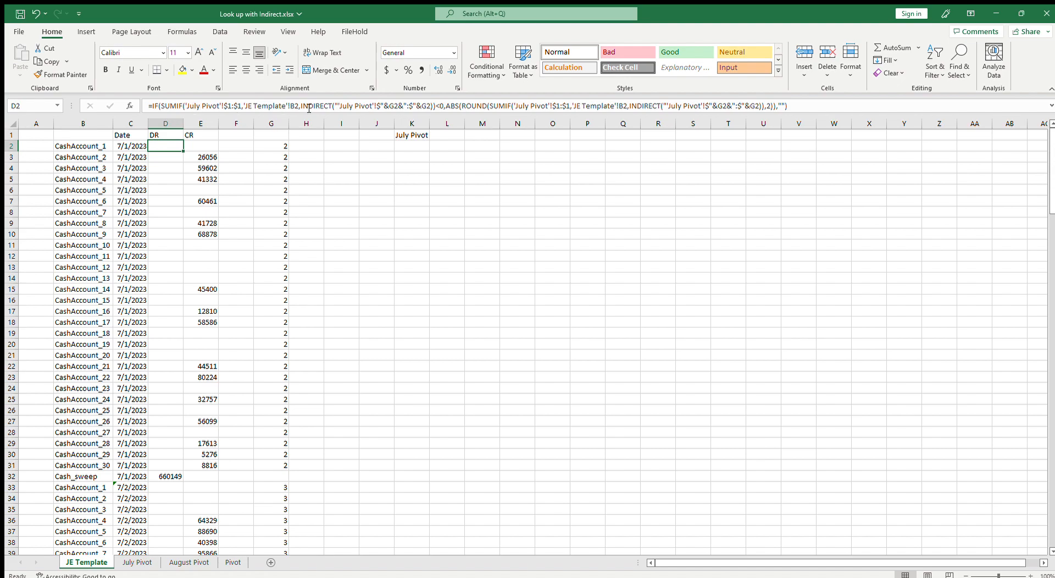
click(338, 105)
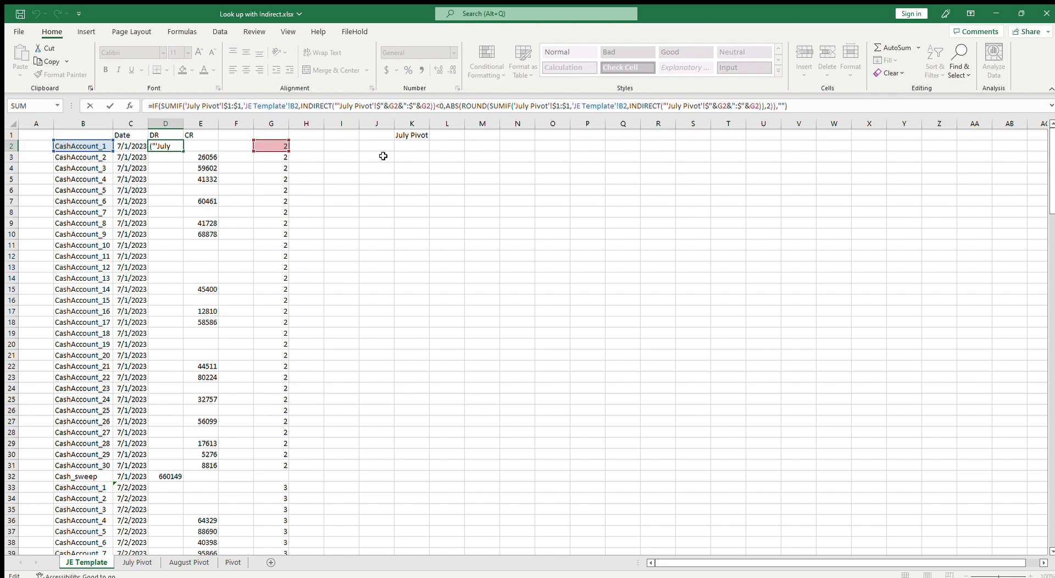
click(405, 136)
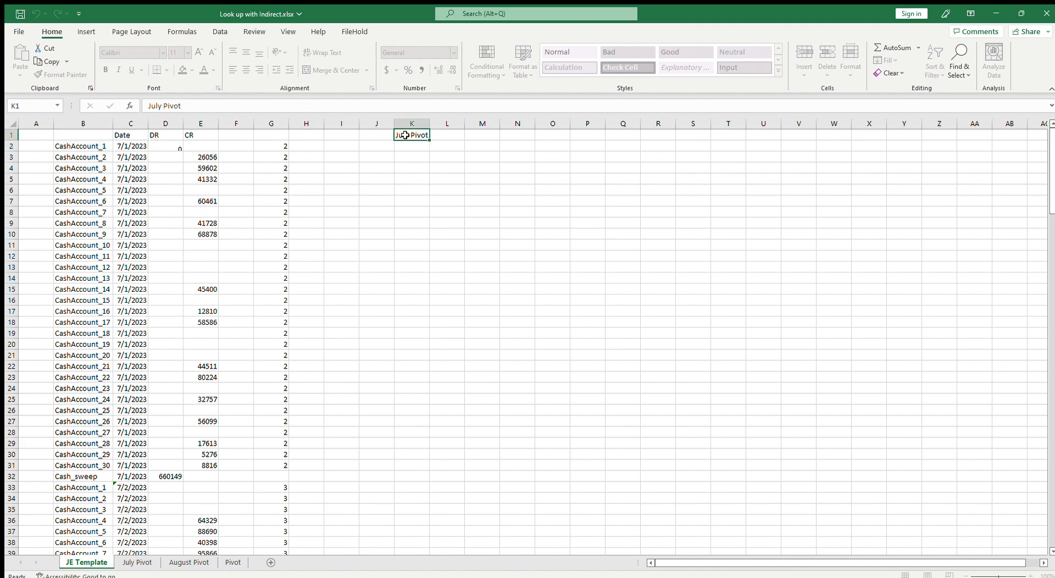
Copy the INDIRECT part of E2's formula and paste it as text into K3
click(194, 144)
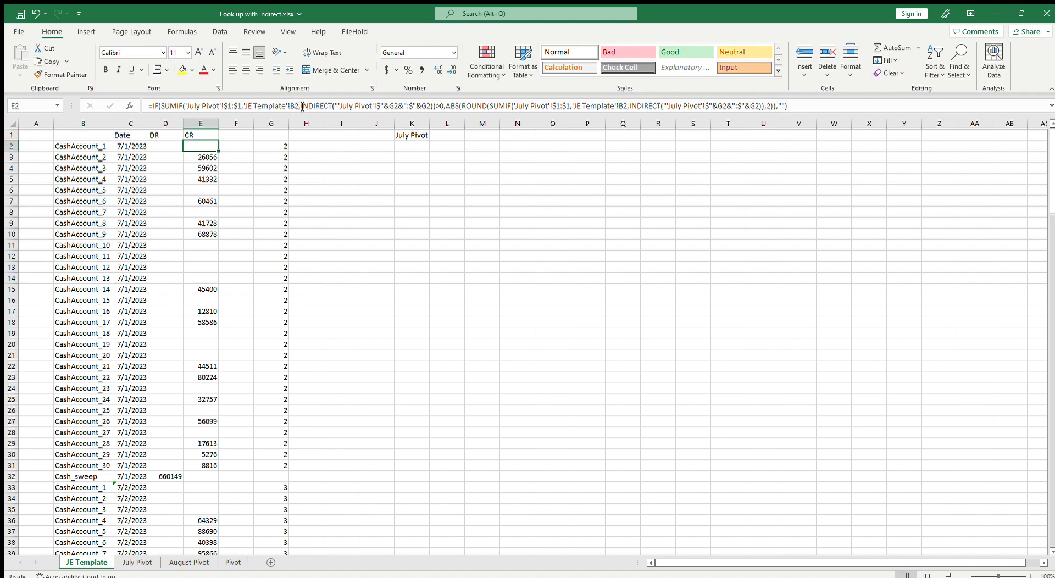
drag(301, 106, 383, 112)
key(ctrl+c)
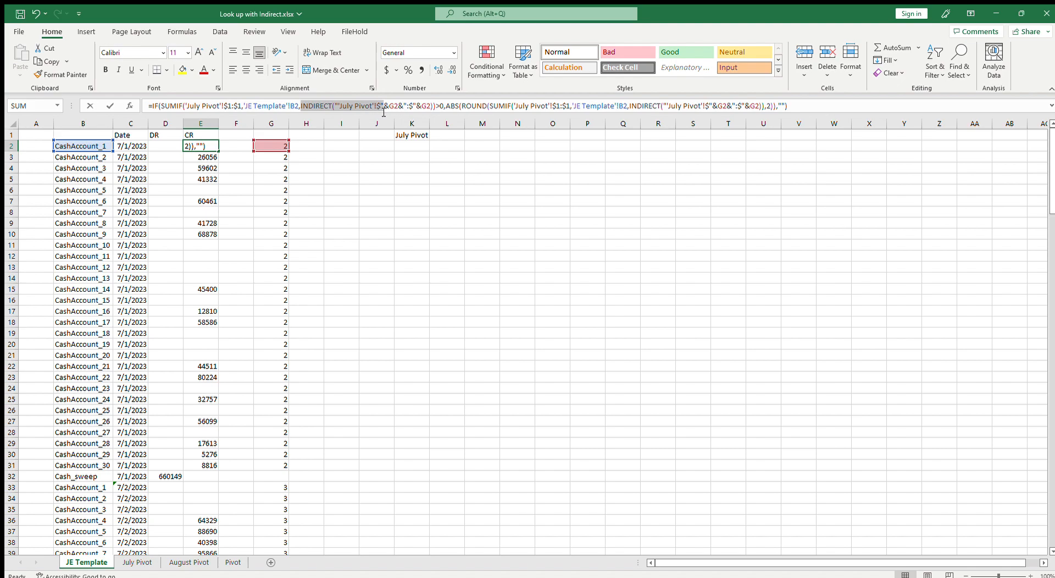
click(414, 157)
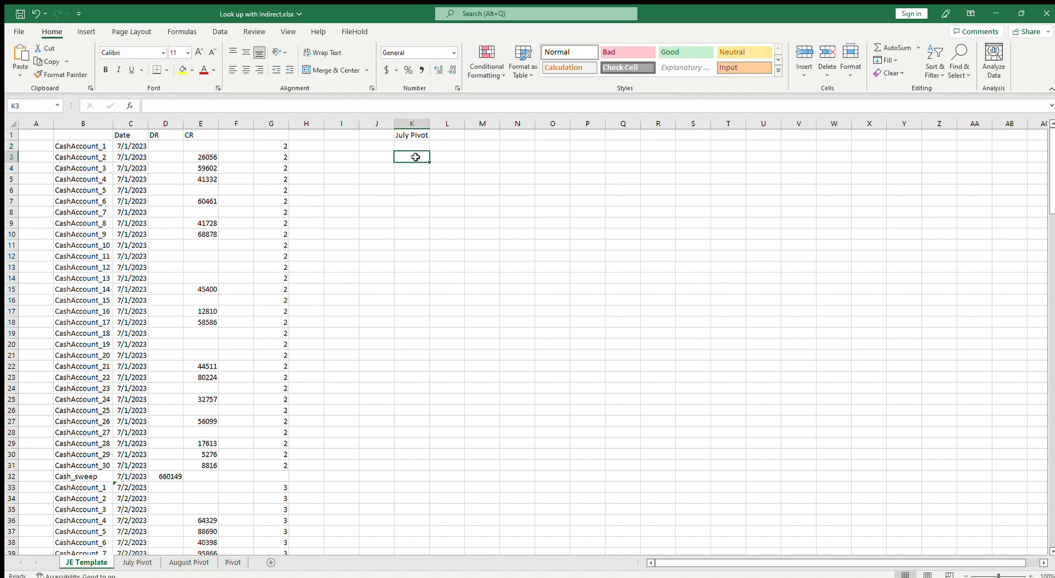
key(ctrl+v)
key(Return)
key(Return)
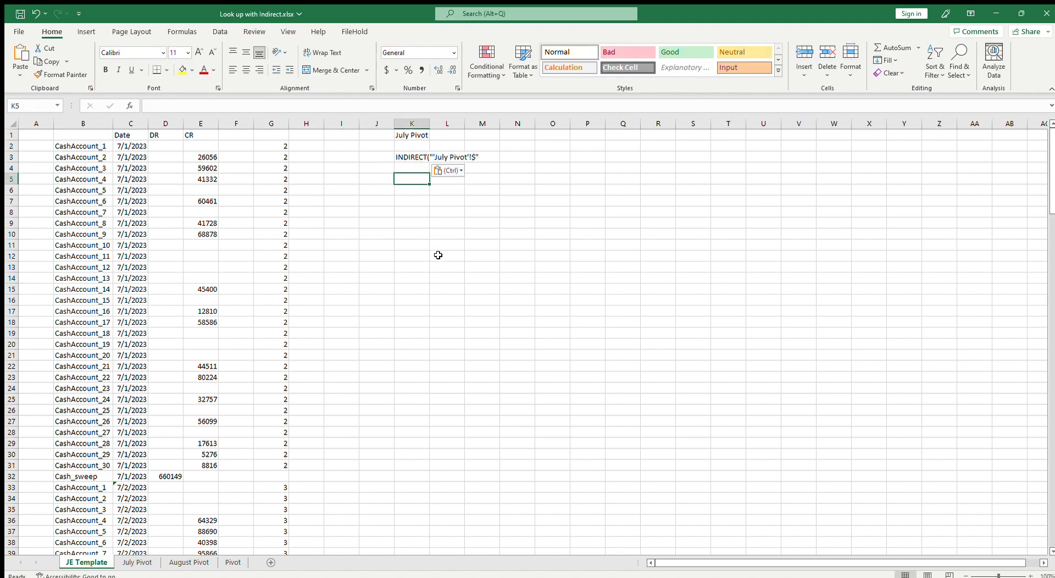
Enter the text indirect("'"&$k$1&"'!$" in K5, building the sheet reference from the K1 sheet-name cell
key(Escape)
text(indirect()
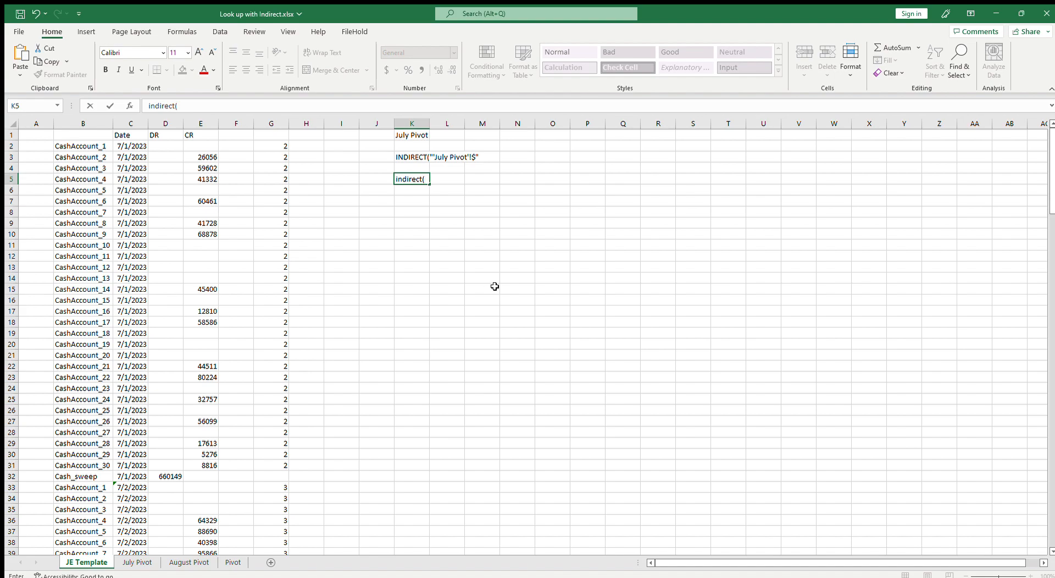
text(")
text(")
text(")
text(&)
text(k)
text(1)
text($)
key(Right)
text($1&)
text(""!)
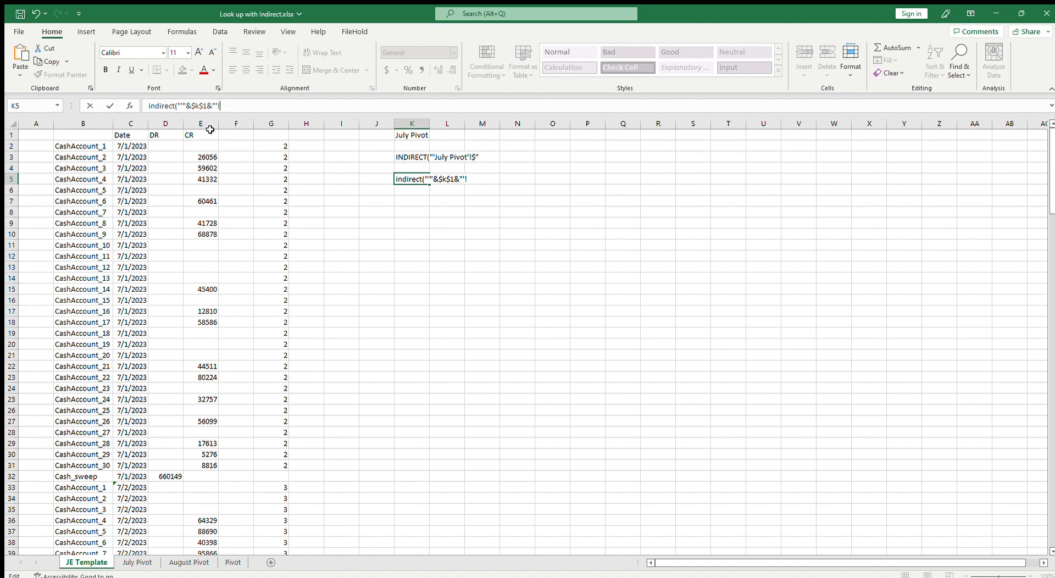
text($)
text(")
key(Return)
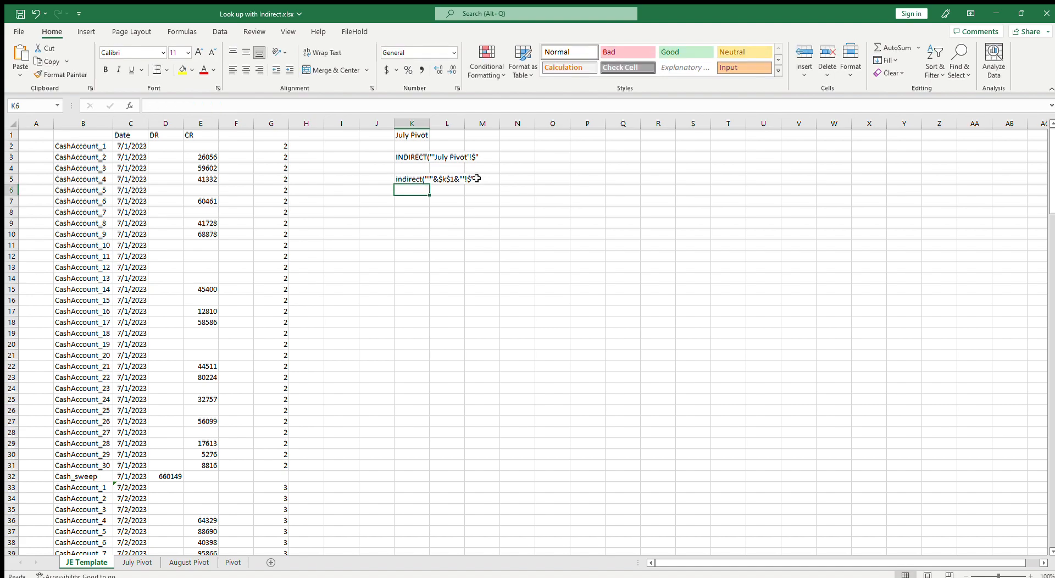
Compare the INDIRECT text in K5 with the sheet reference inside E3's CR formula
click(420, 180)
drag(232, 106, 144, 106)
key(Escape)
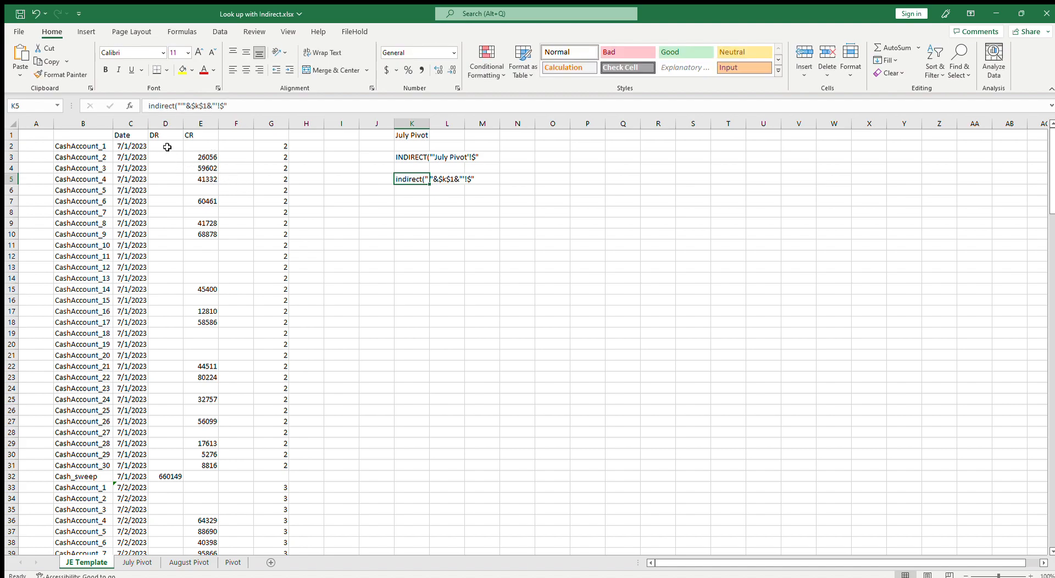
click(200, 158)
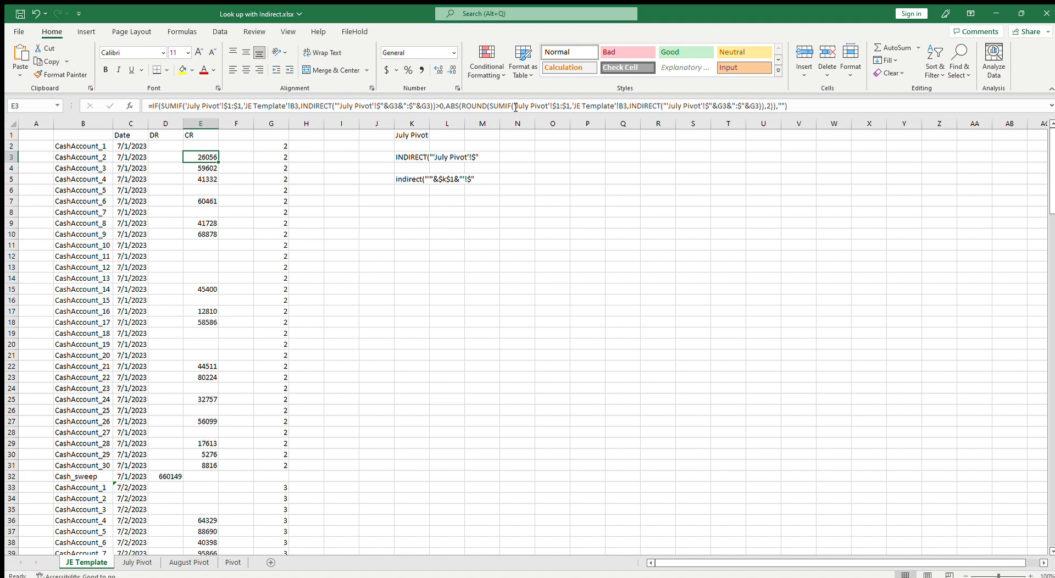
drag(513, 105, 538, 107)
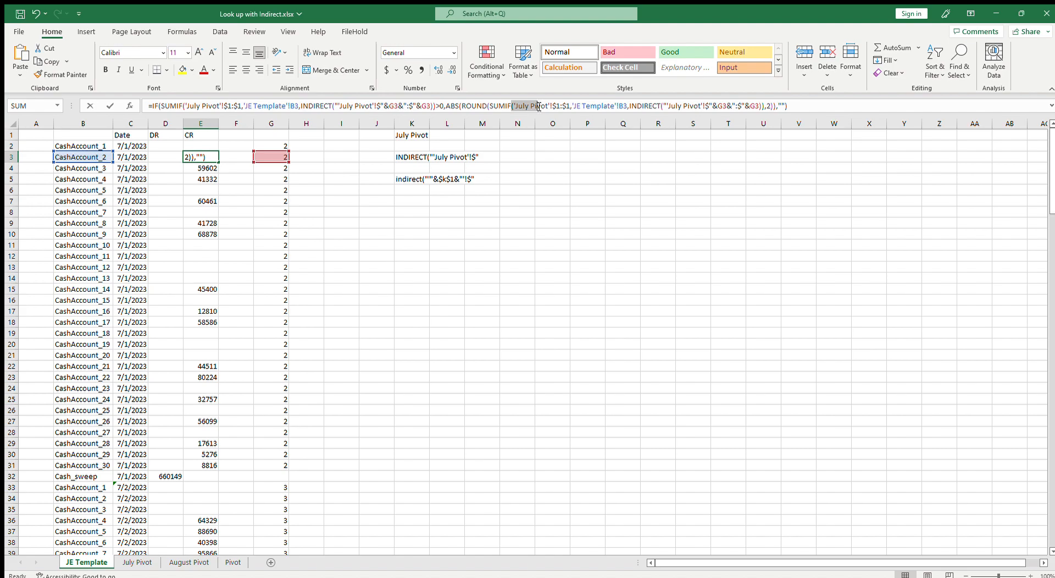
key(Escape)
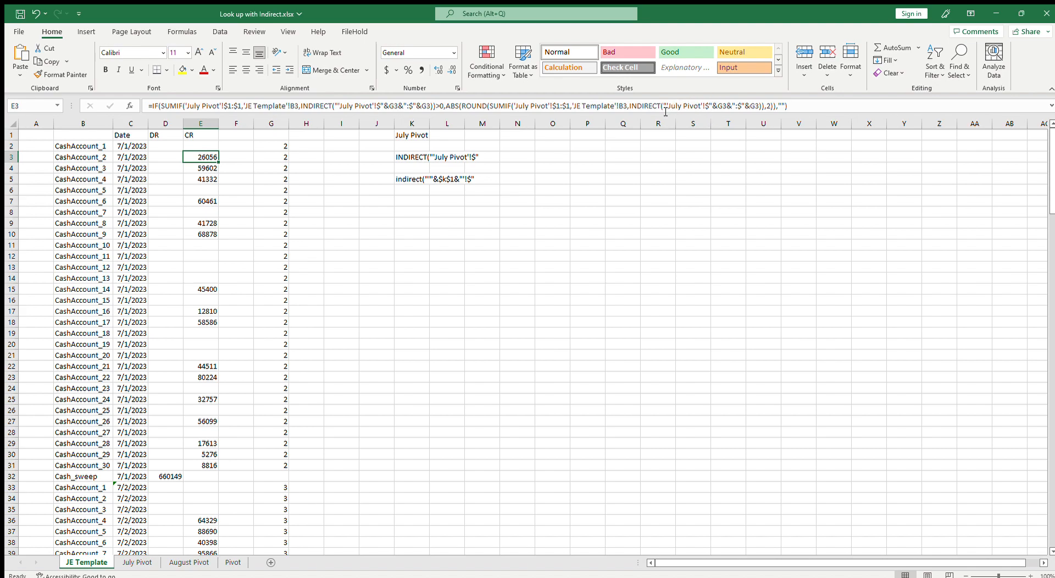
click(664, 106)
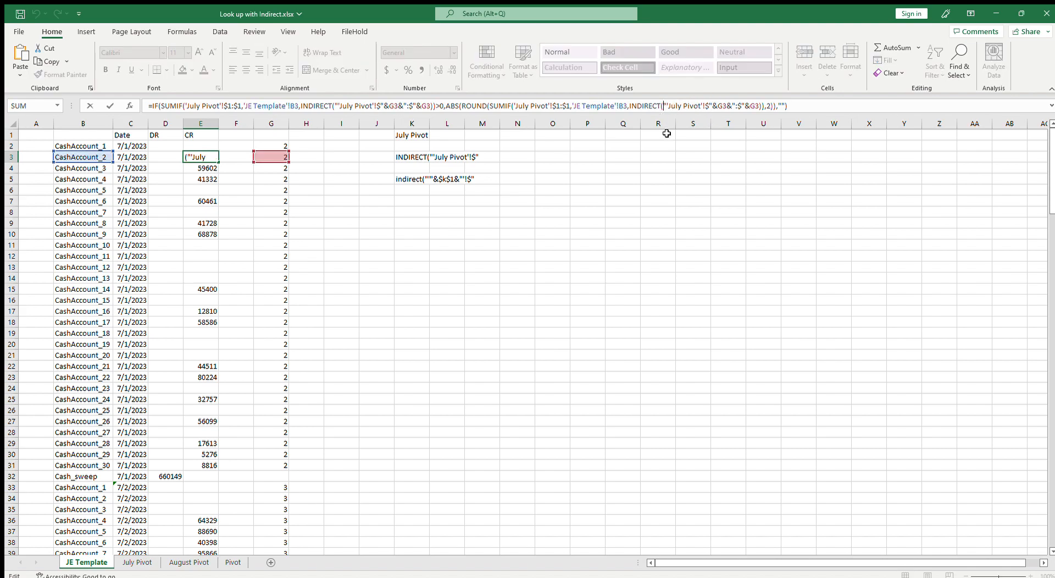
click(398, 180)
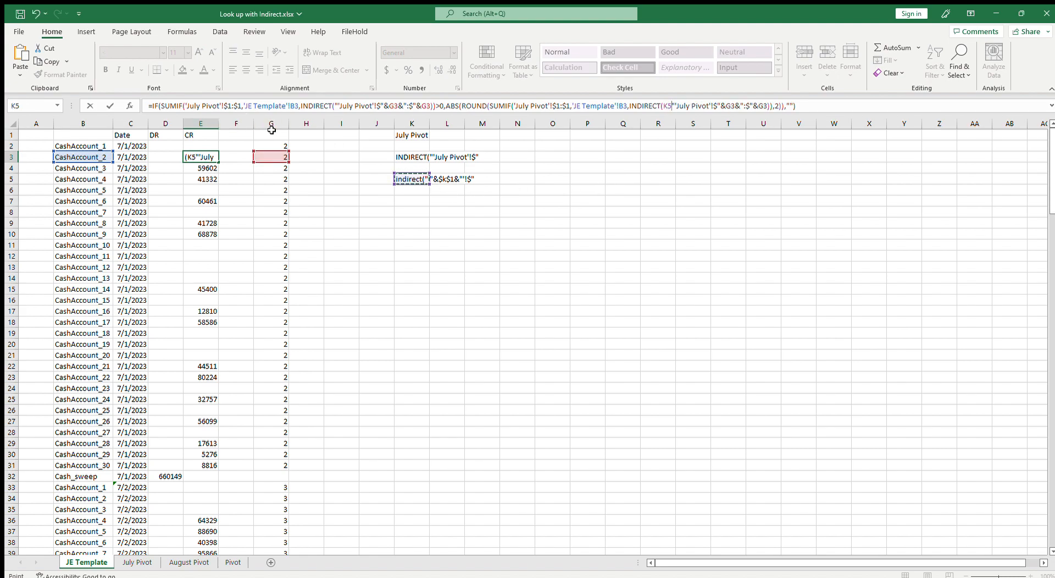
key(Escape)
Copy K5's INDIRECT text and paste it over the hardcoded INDIRECT("'July Pivot'!$" part in the ABS section of E3's formula
click(407, 181)
drag(241, 106, 121, 106)
key(ctrl+c)
key(Escape)
click(219, 155)
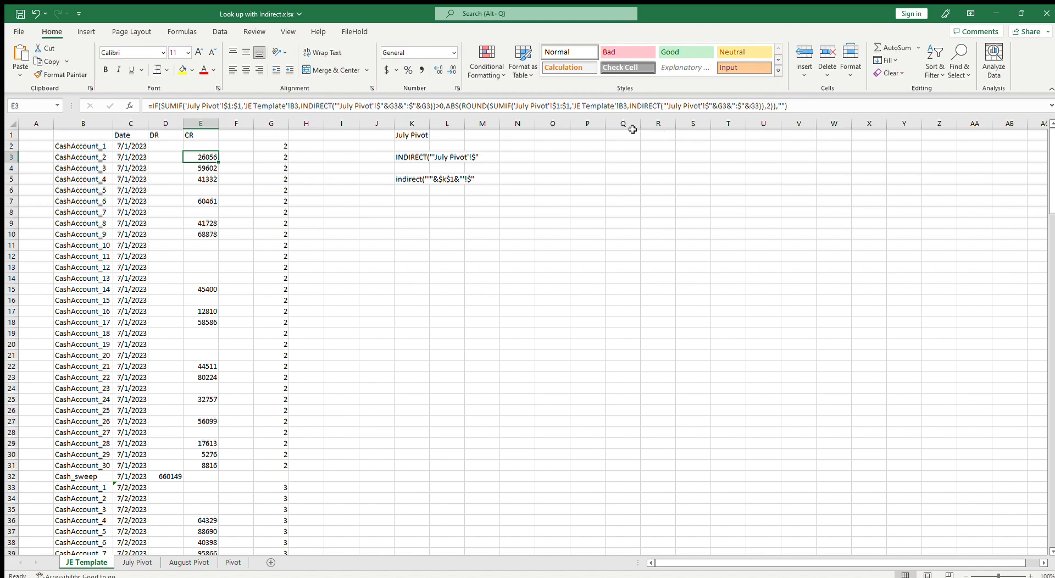
drag(630, 106, 712, 113)
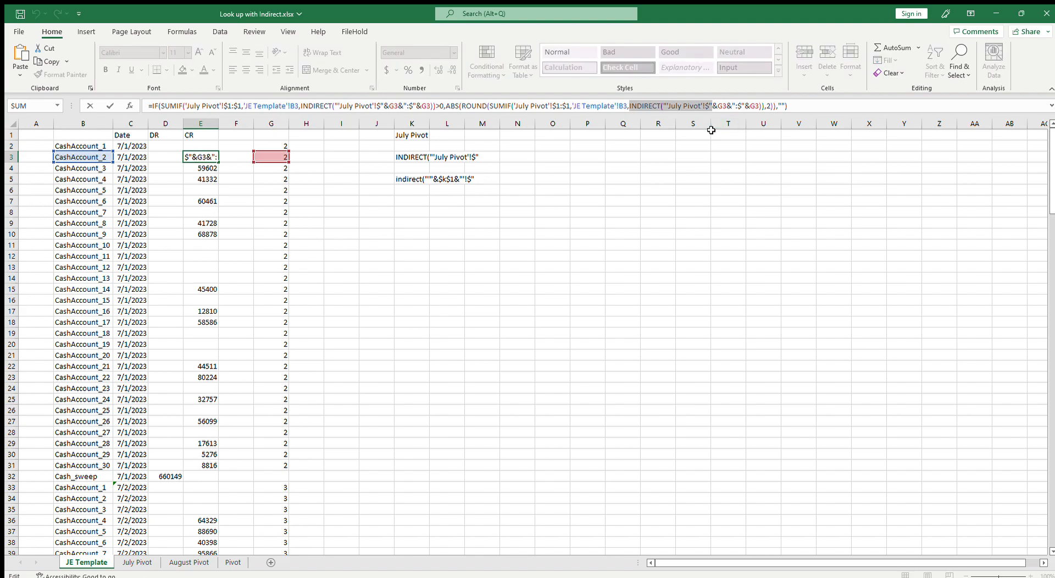
key(ctrl+v)
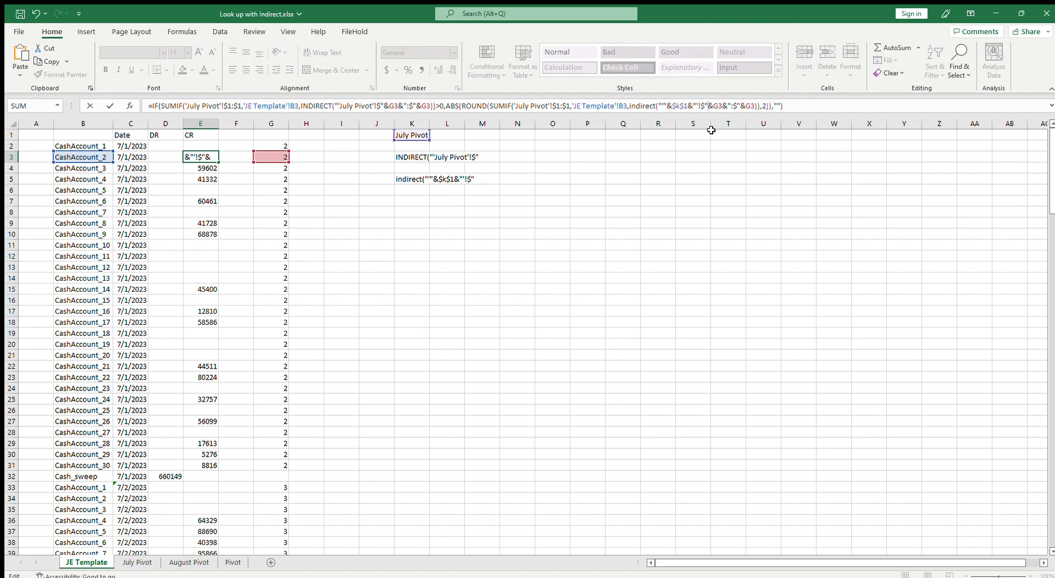
key(End)
key(Return)
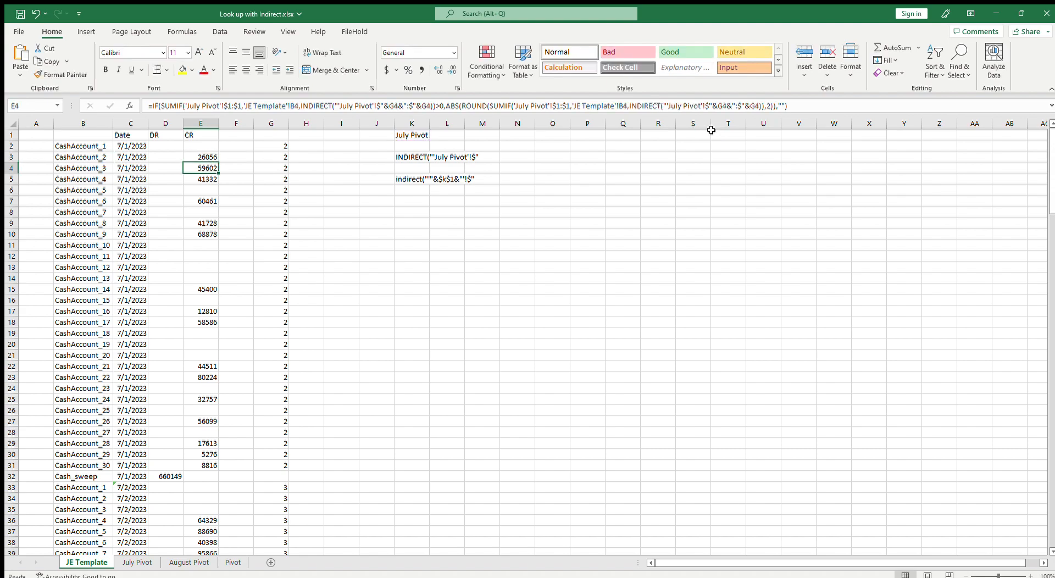
key(Up)
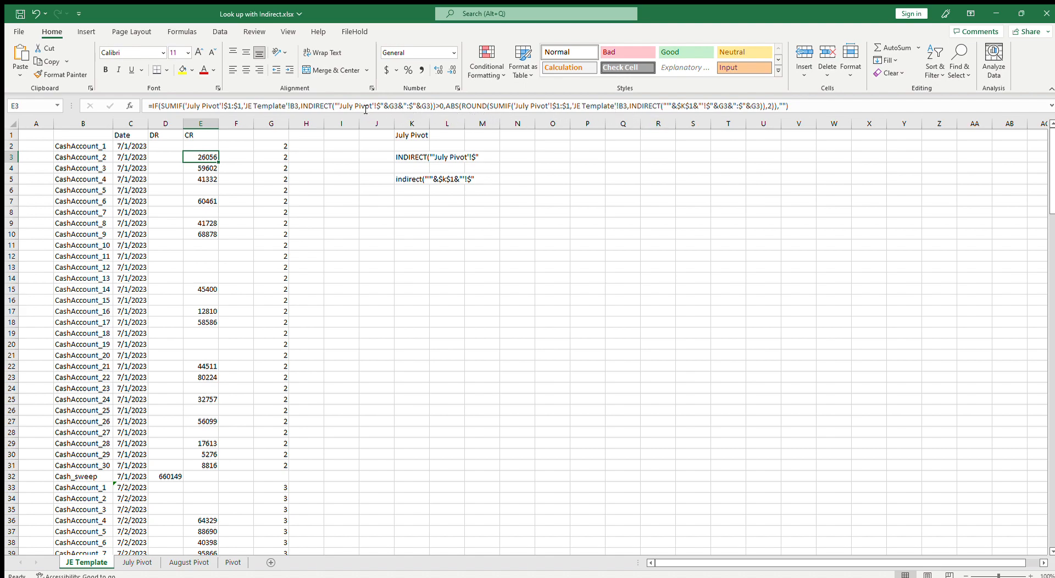
Review K5's text and the 'July Pivot'!$1:$1 range inside the SUMIF of E3's formula
click(411, 179)
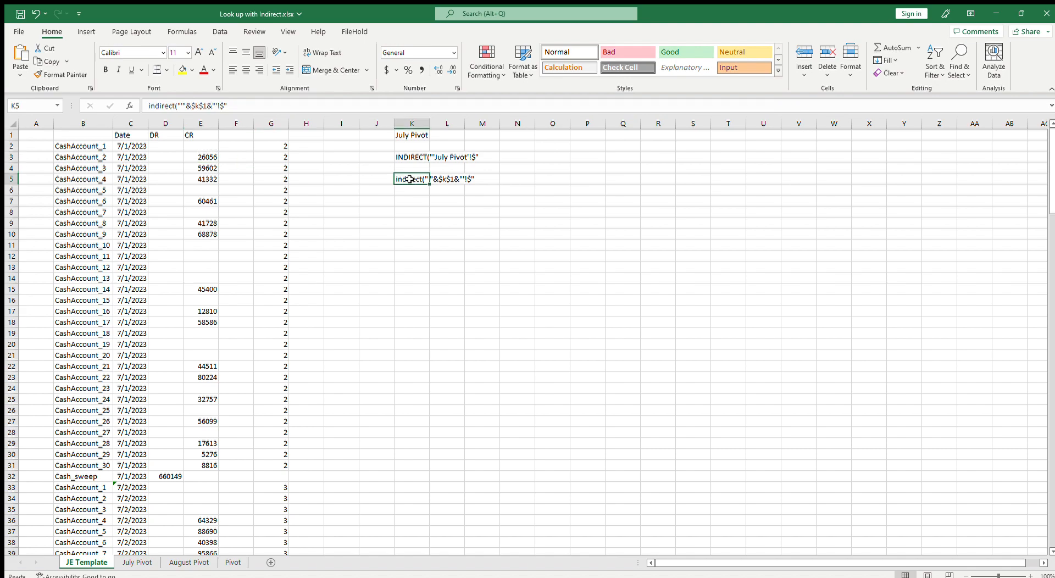
drag(227, 106, 154, 110)
click(181, 108)
drag(266, 106, 147, 110)
key(Escape)
click(206, 157)
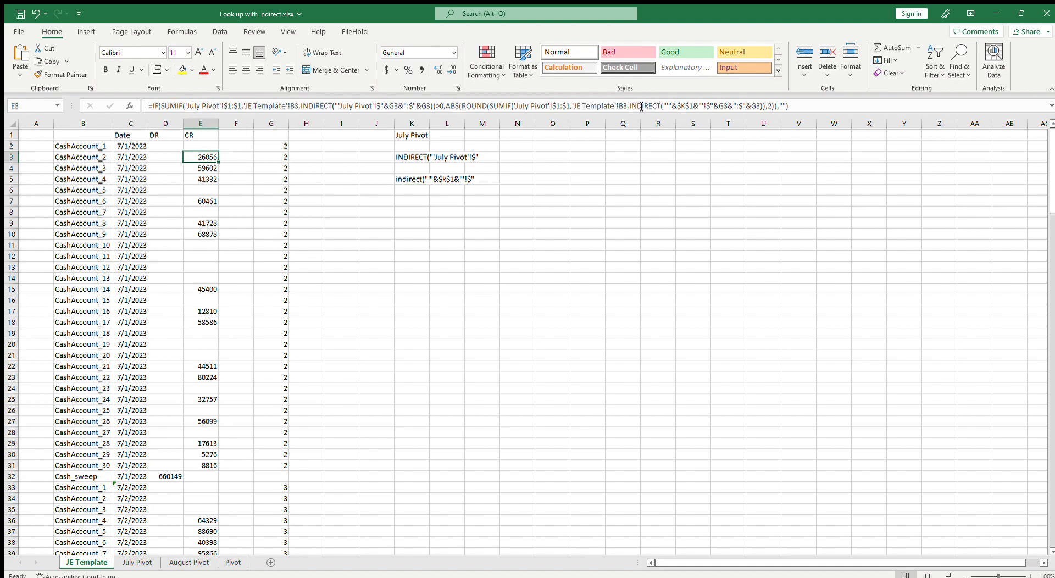
click(517, 106)
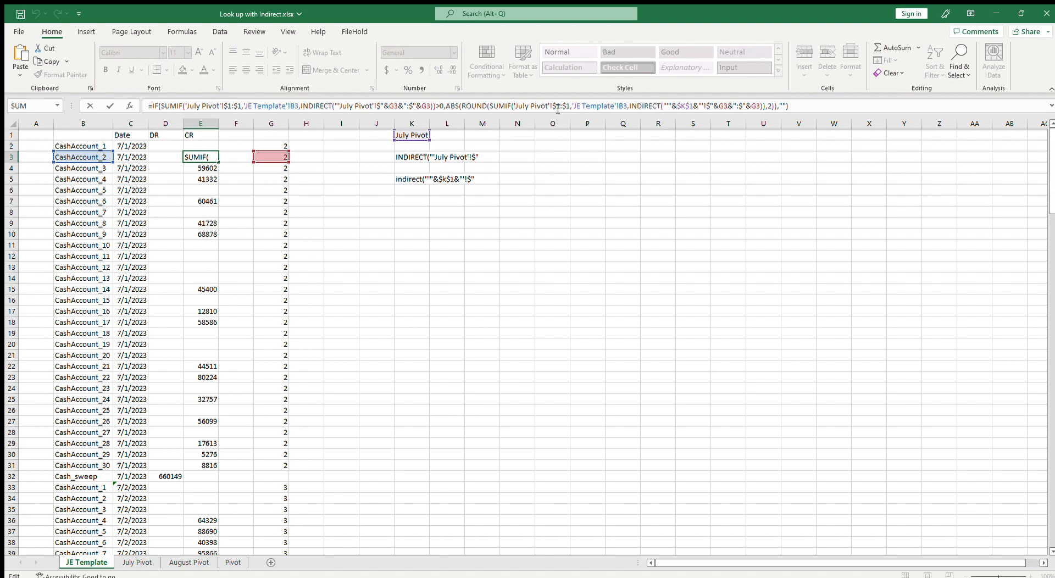
key(ctrl+Return)
click(406, 181)
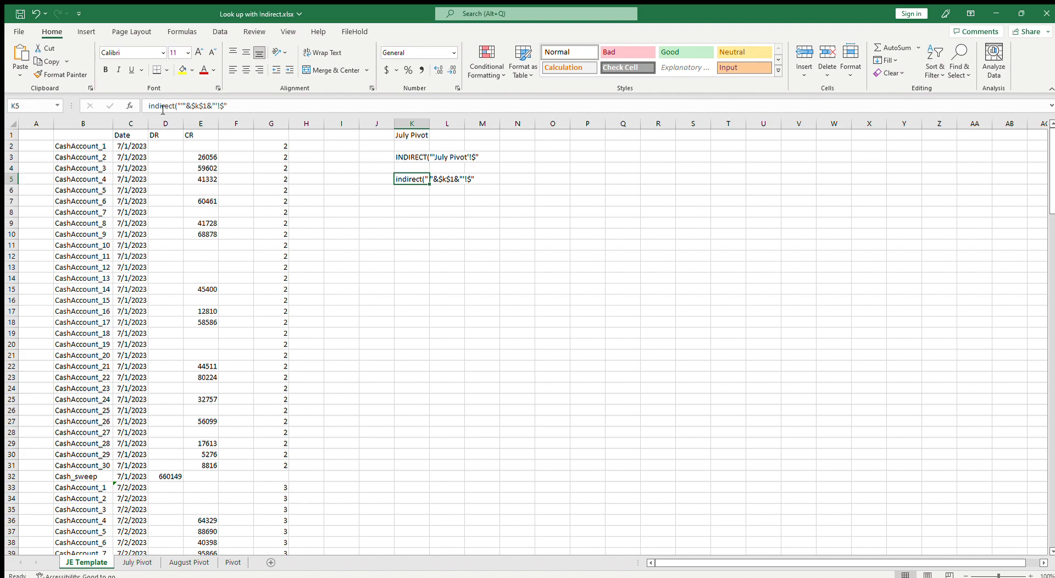
drag(251, 109, 138, 106)
key(ctrl+Return)
click(204, 157)
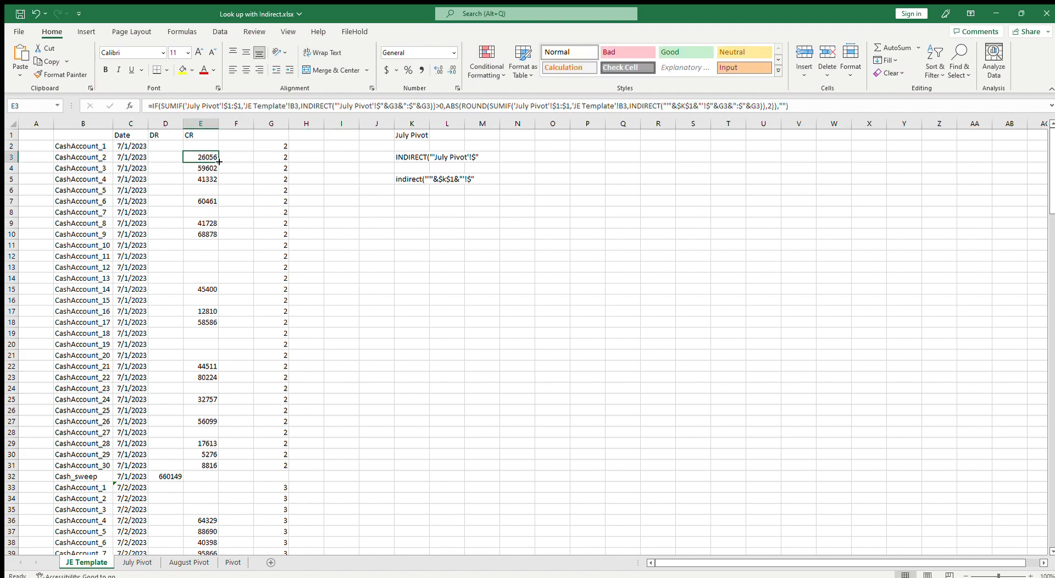
drag(515, 105, 555, 107)
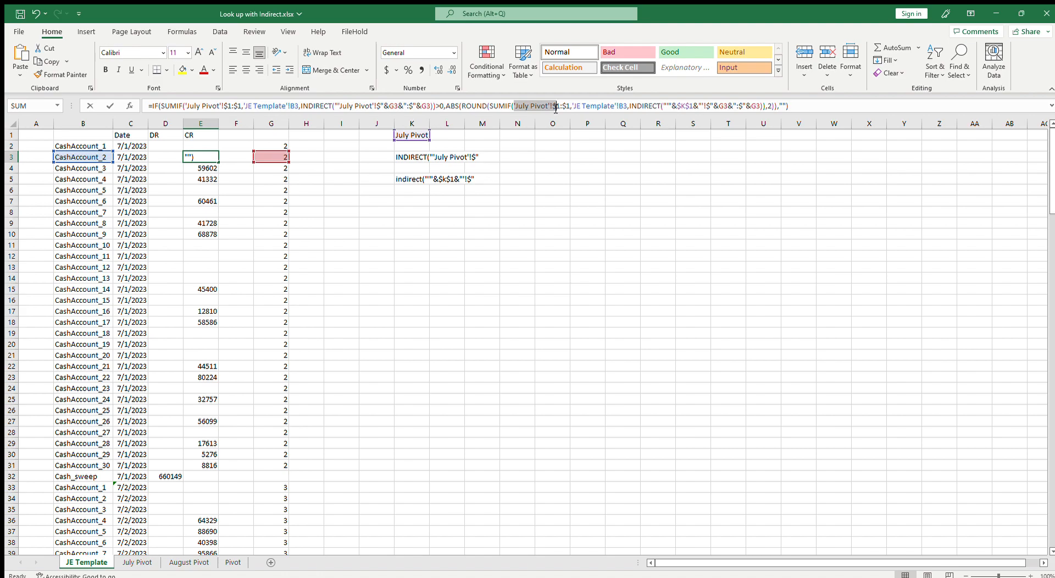
key(ctrl+Return)
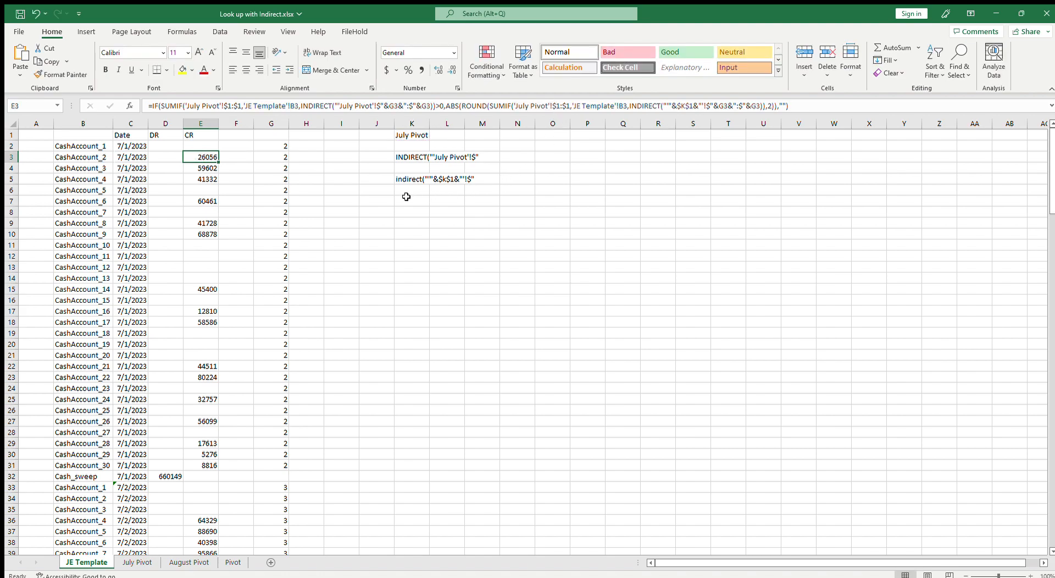
Paste the INDIRECT text into K7, append 1:$1 to make a row-1 range reference, and copy that text
click(406, 199)
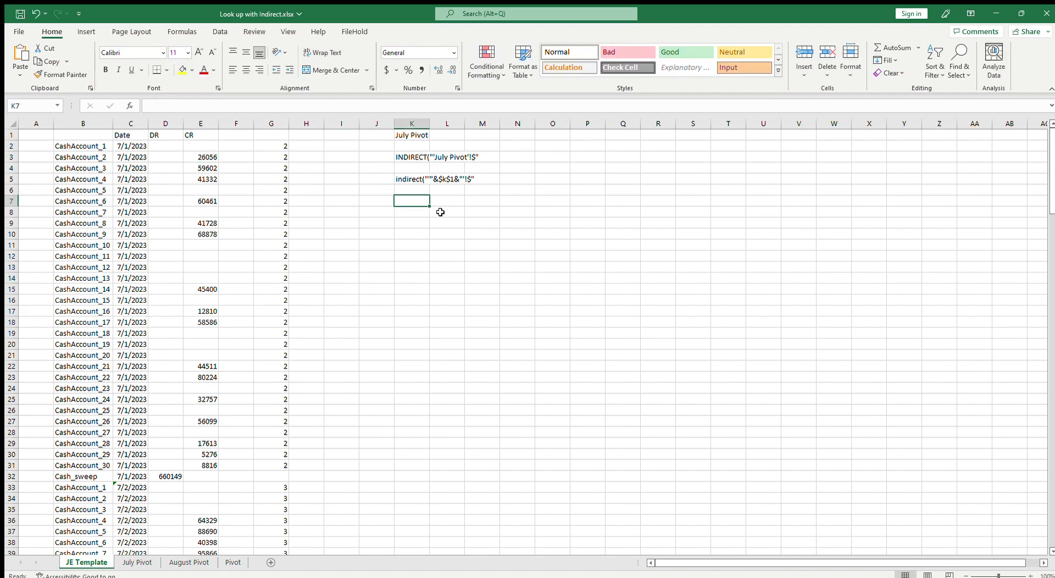
key(ctrl+v)
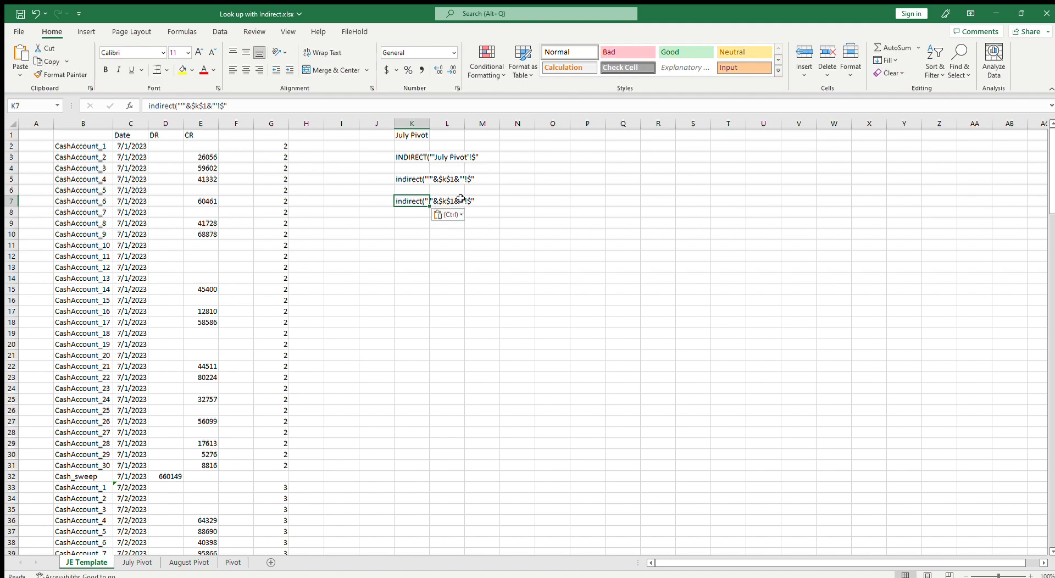
click(201, 156)
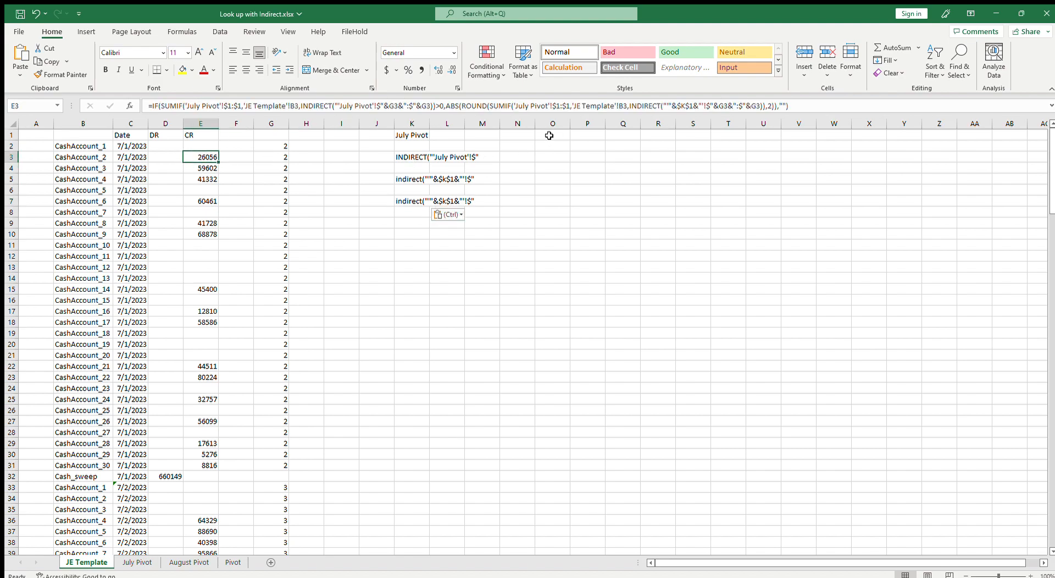
drag(570, 106, 552, 110)
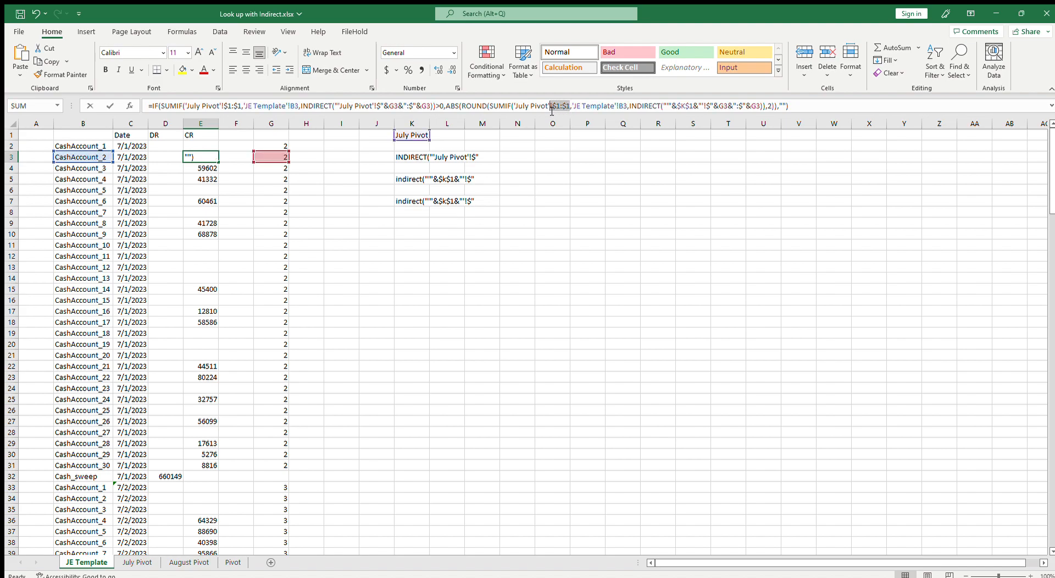
key(Escape)
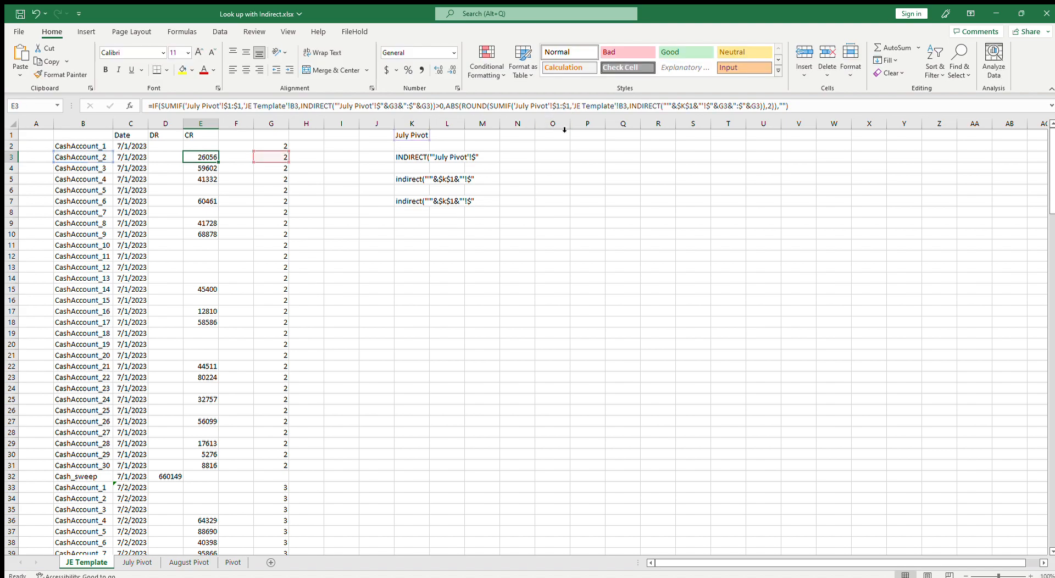
click(409, 202)
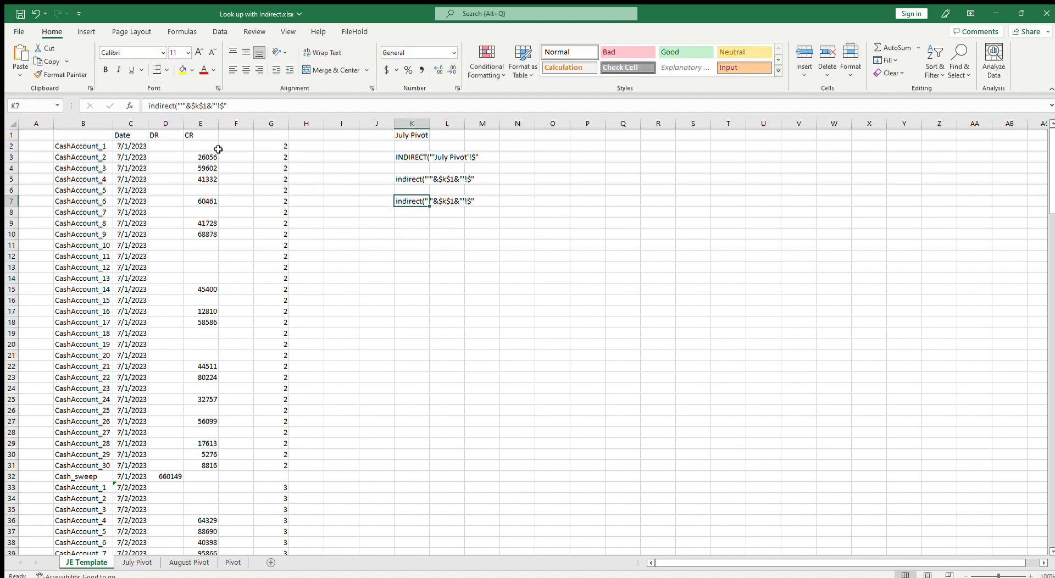
click(222, 108)
text(1:$1)
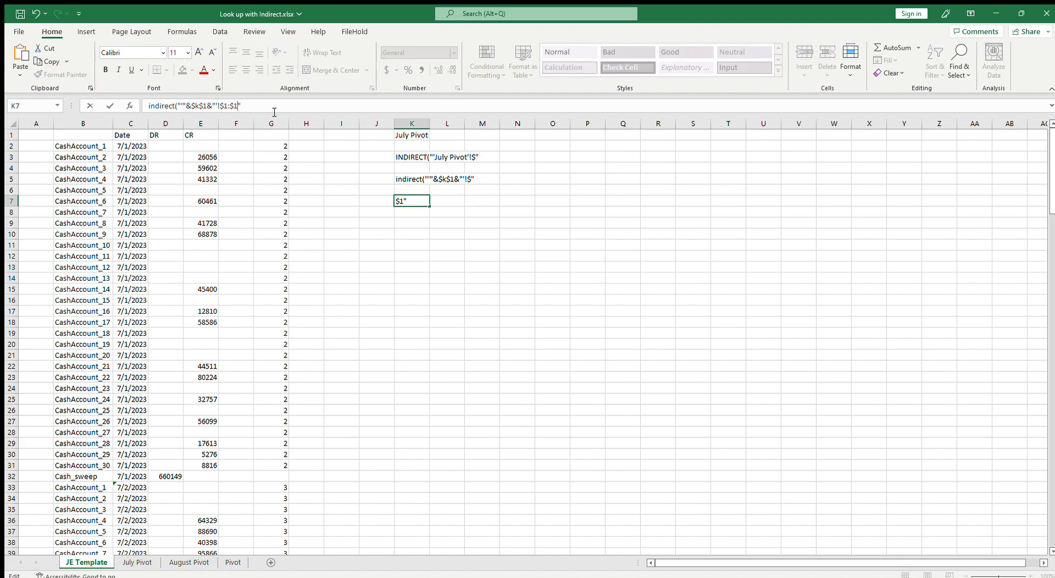
drag(254, 108, 154, 112)
key(Escape)
Replace the 'July Pivot'!$1:$1 range in E3's second SUMIF with the copied INDIRECT text, closing it with a parenthesis
click(217, 155)
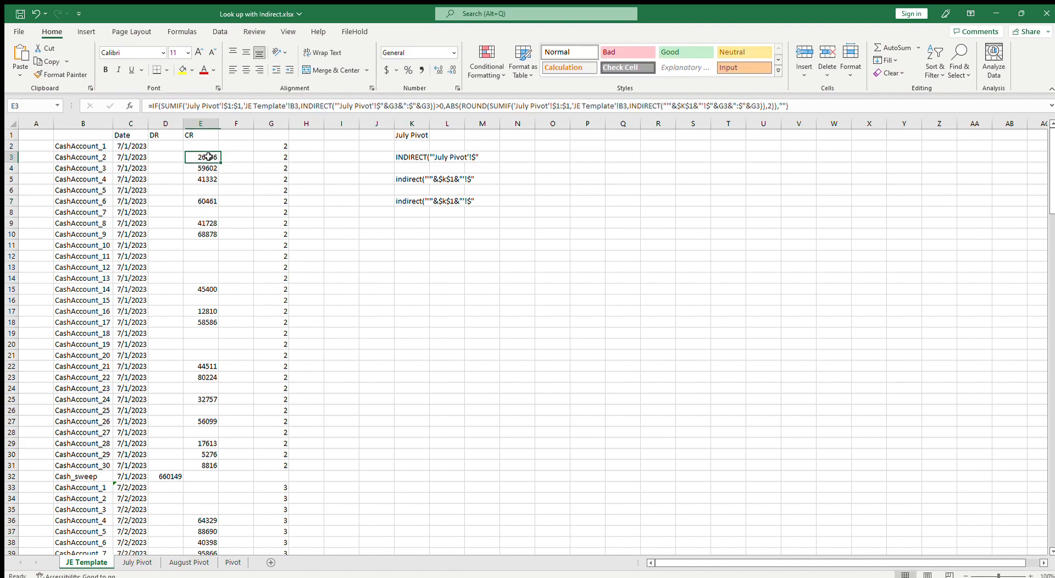
drag(515, 106, 572, 115)
text(indirect("'"&$k$1&"'!$1:$1")
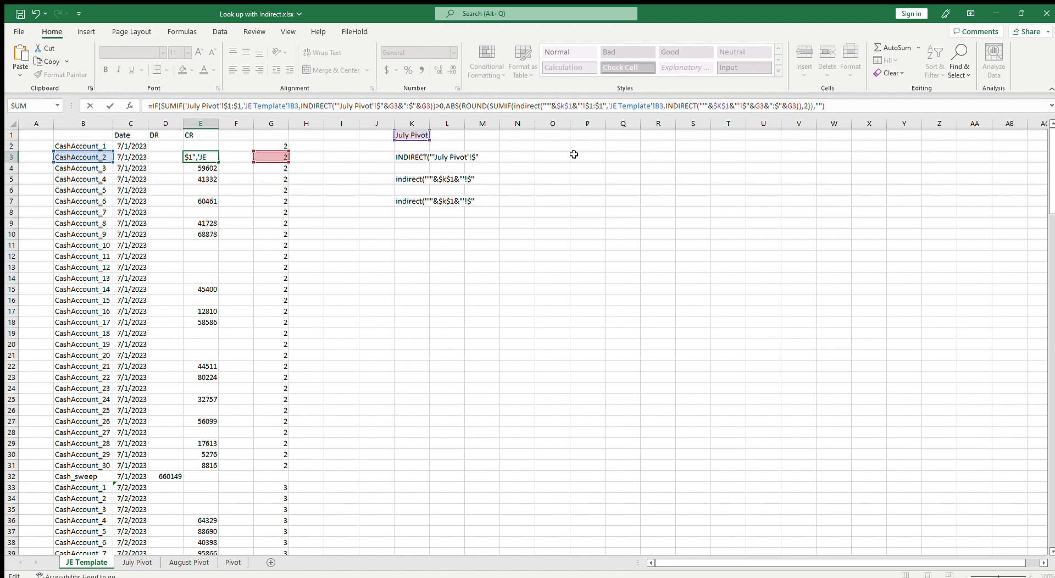
text())
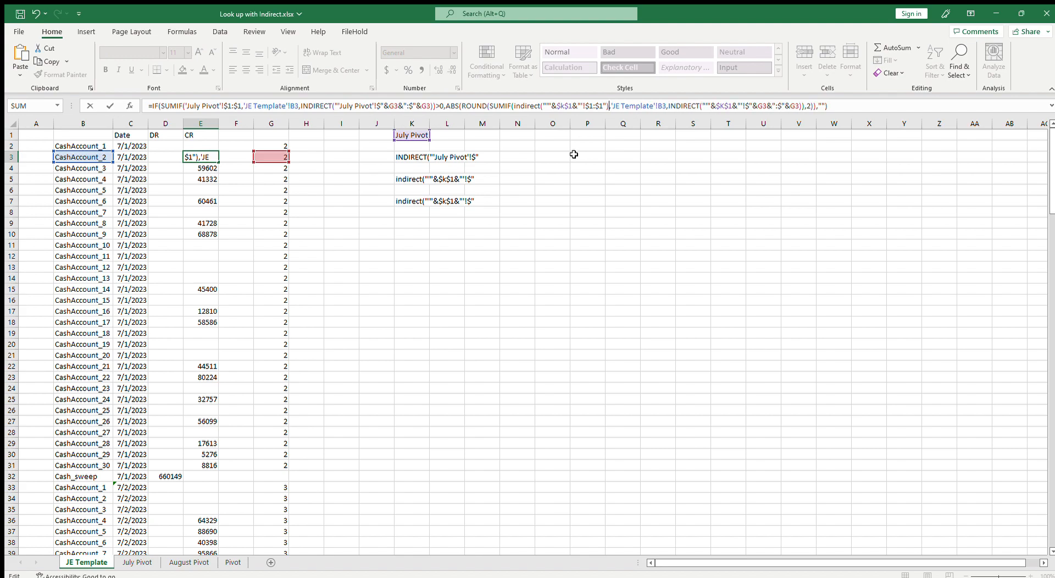
key(Return)
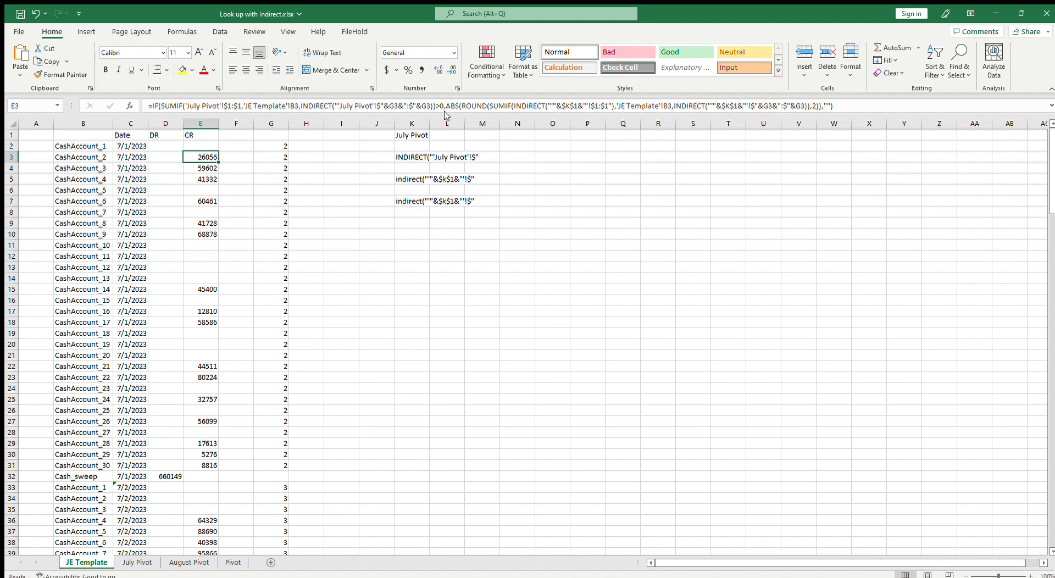
Copy the INDIRECT-based SUMIF from the ABS section of E3's formula and paste it over the first 'July Pivot' SUMIF
drag(489, 108, 798, 116)
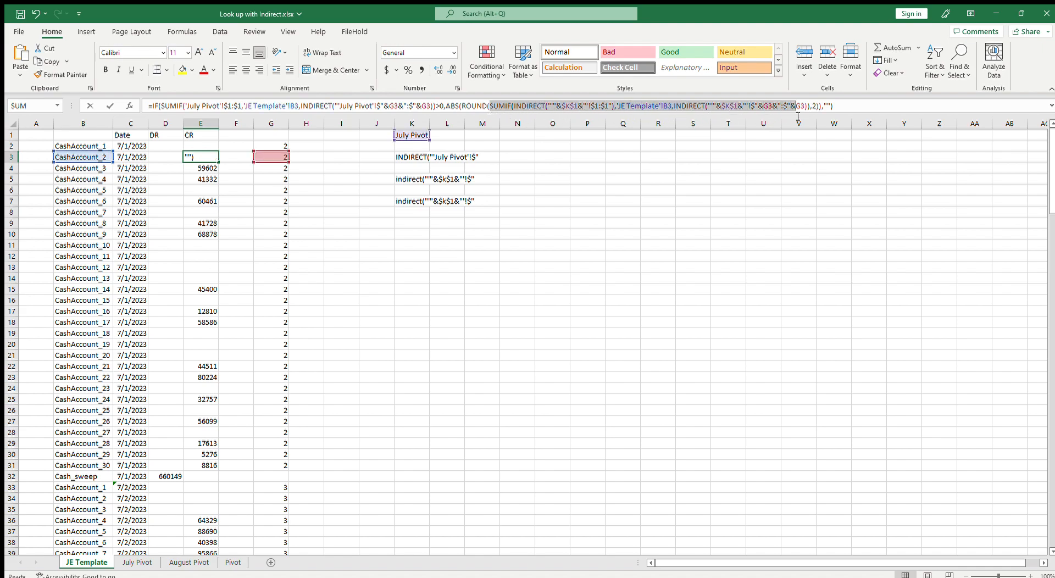
click(525, 108)
drag(495, 109, 811, 124)
key(ctrl+c)
key(Escape)
drag(161, 107, 432, 118)
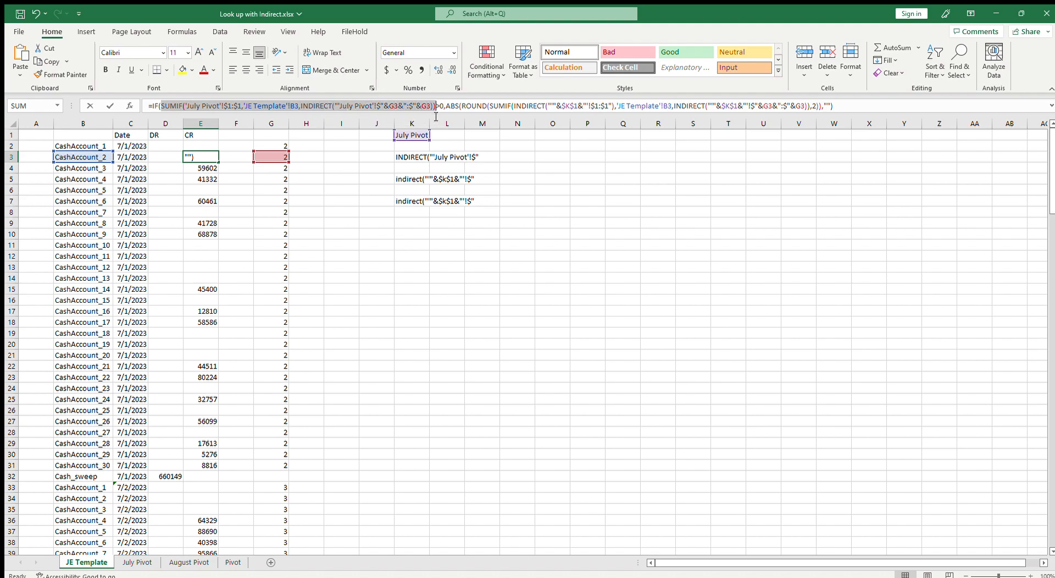
key(ctrl+v)
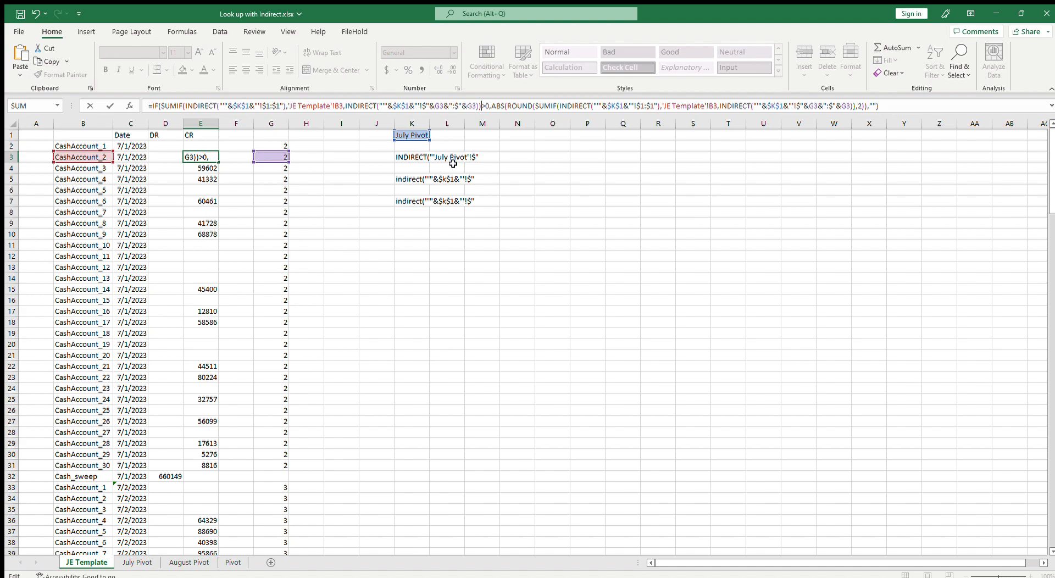
key(Return)
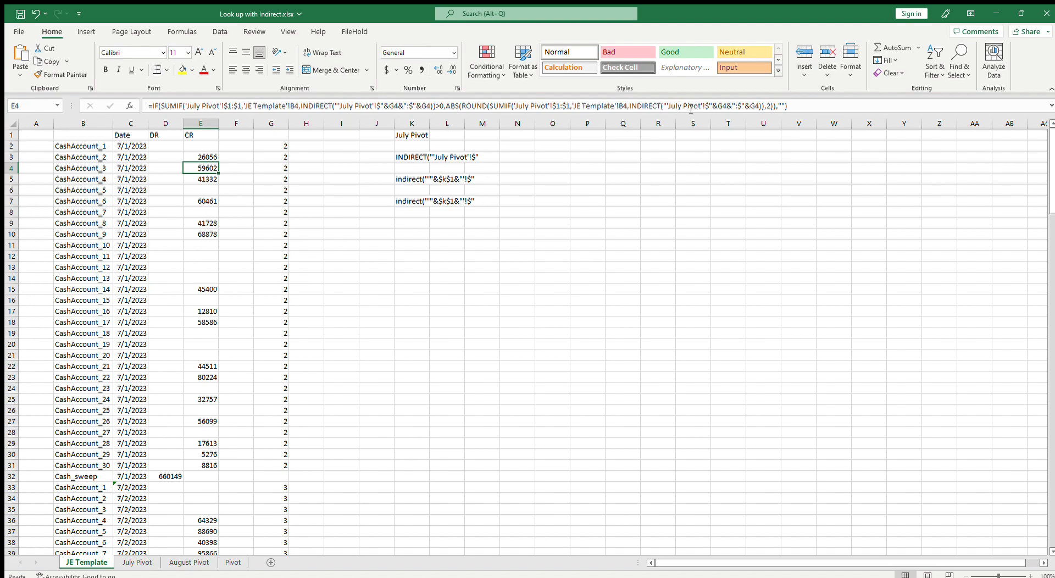
Fill E3's updated formula up into E2 and copy E2's formula text
click(199, 156)
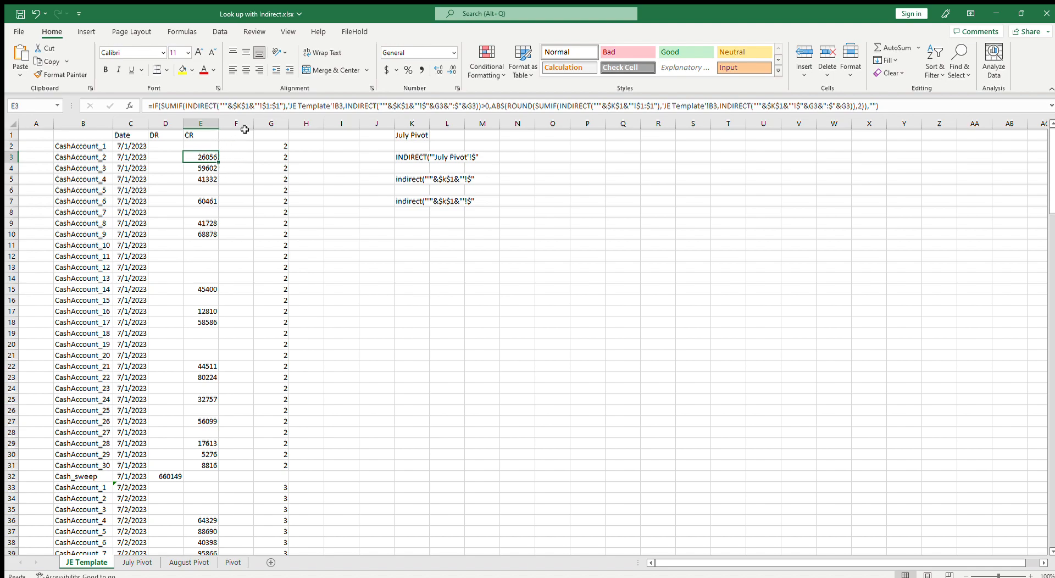
drag(218, 164, 208, 153)
drag(879, 105, 156, 106)
key(ctrl+c)
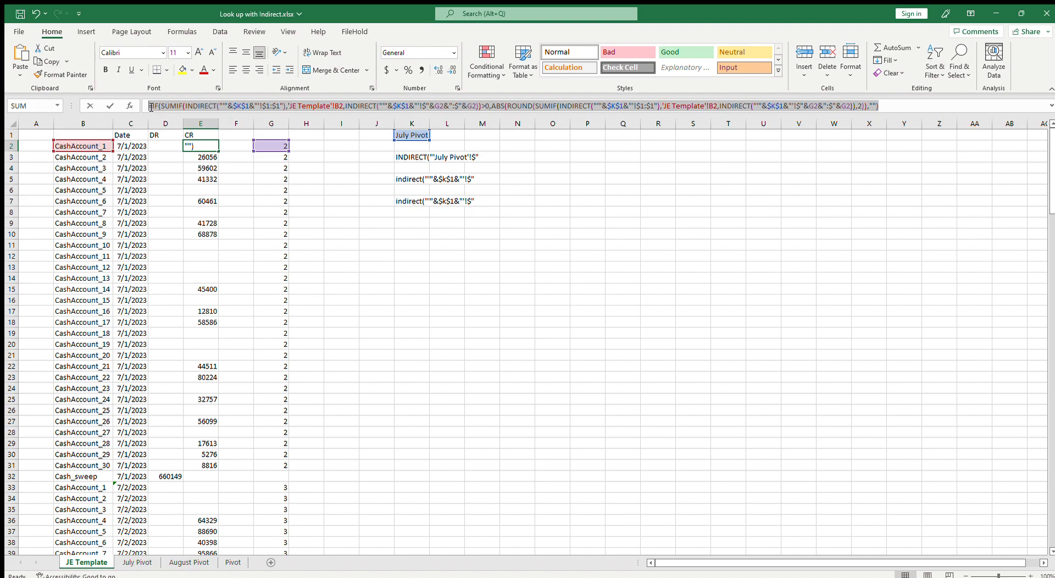
key(Escape)
Enter the copied formula in D2, changing the comparison to <0 for the DR column
click(163, 147)
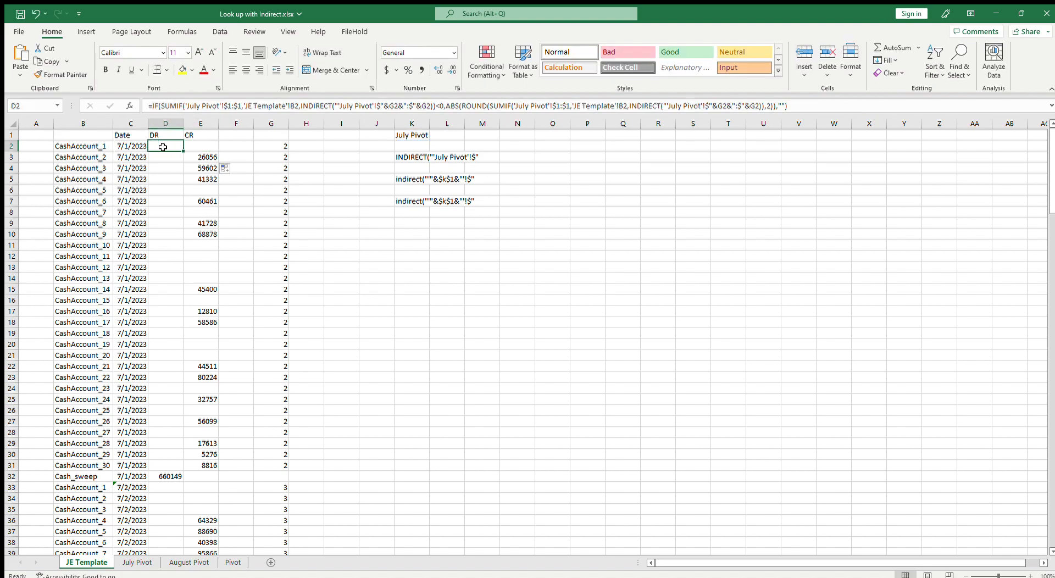
text(=)
key(ctrl+v)
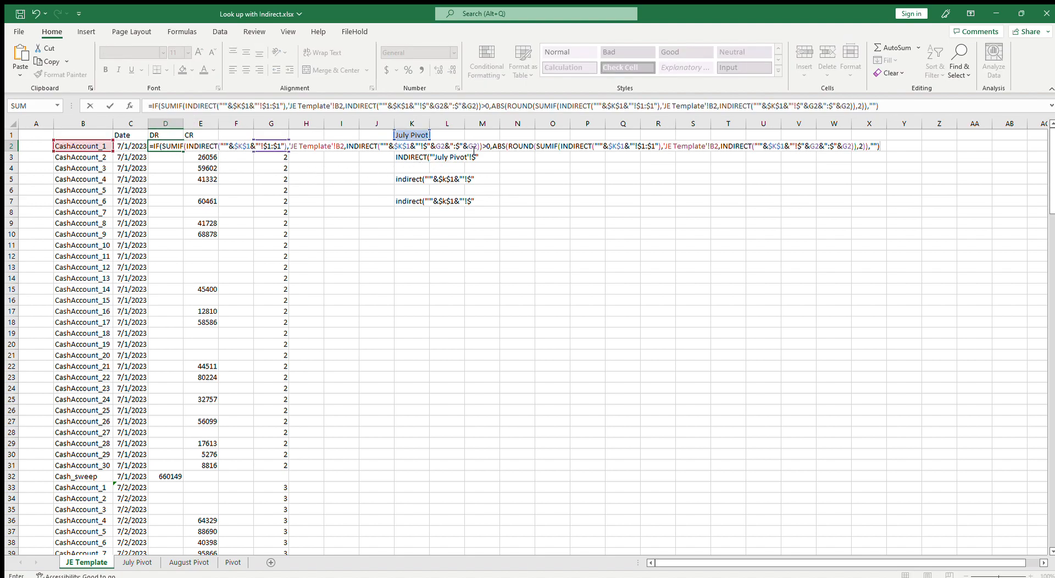
click(483, 146)
key(Delete)
text(<)
key(ctrl+Return)
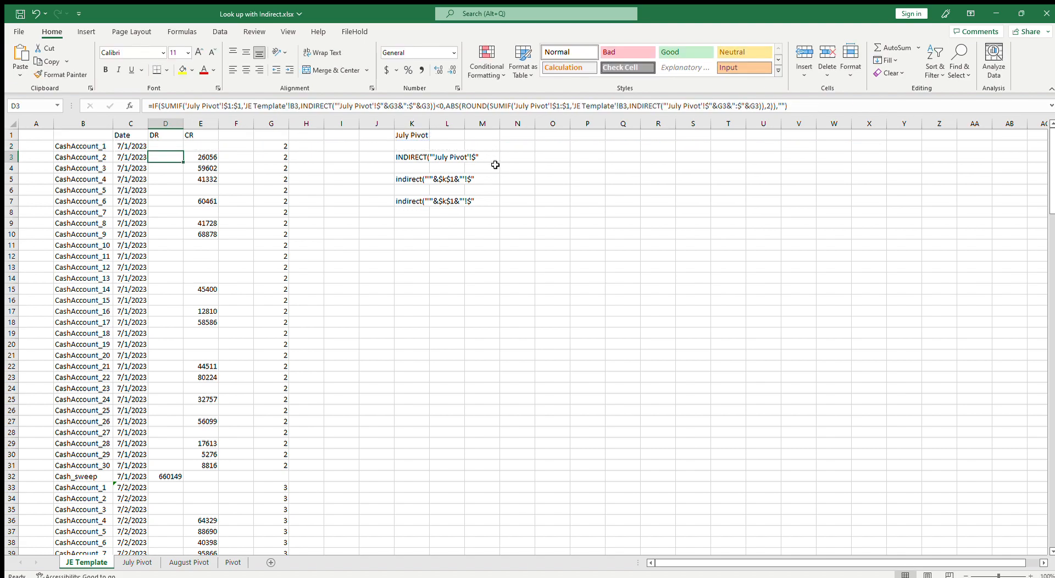
Copy the D2:E32 formulas and paste them into each following day's block at D33, D64, D95, D126 and D157
drag(166, 146, 241, 467)
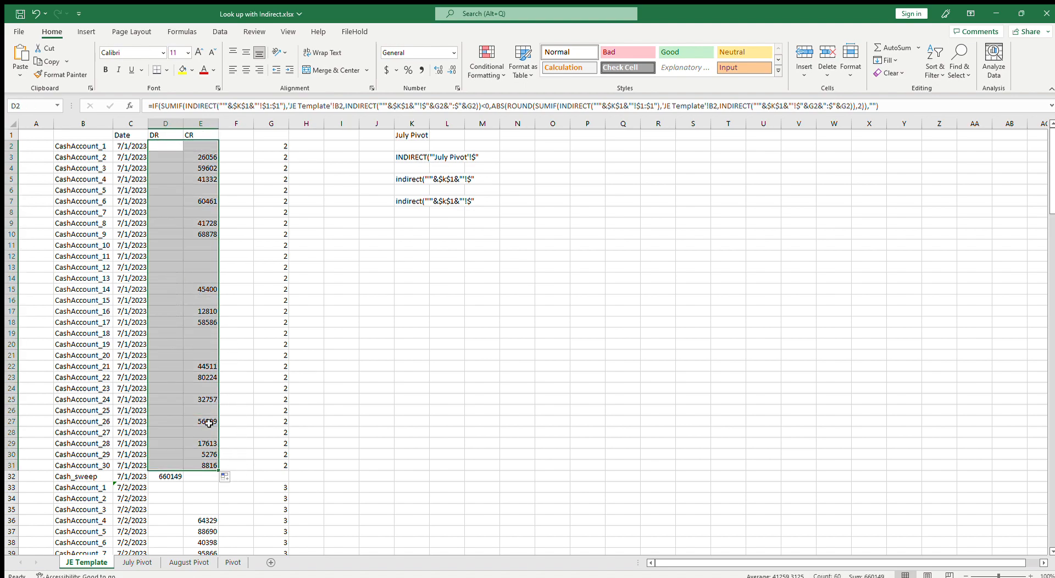
drag(163, 147, 208, 478)
scroll(277, 442, down, 5)
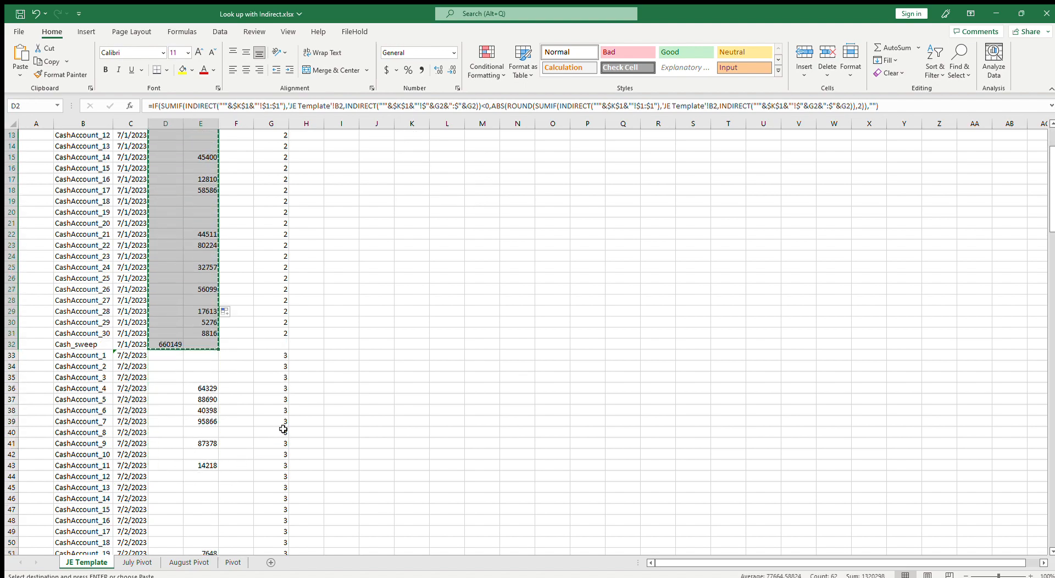
key(ctrl+c)
click(180, 325)
key(ctrl+v)
scroll(181, 341, down, 11)
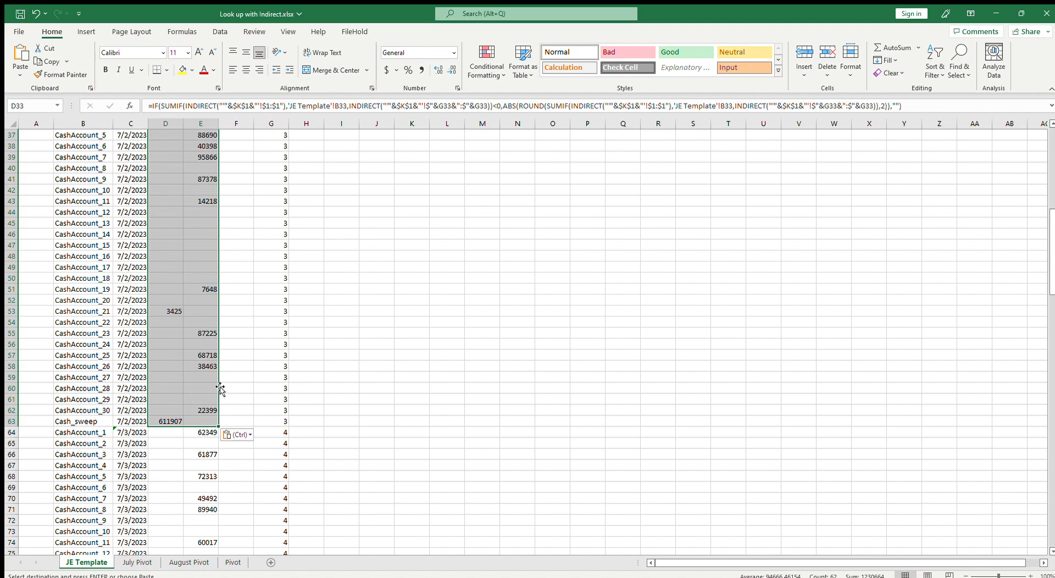
click(167, 302)
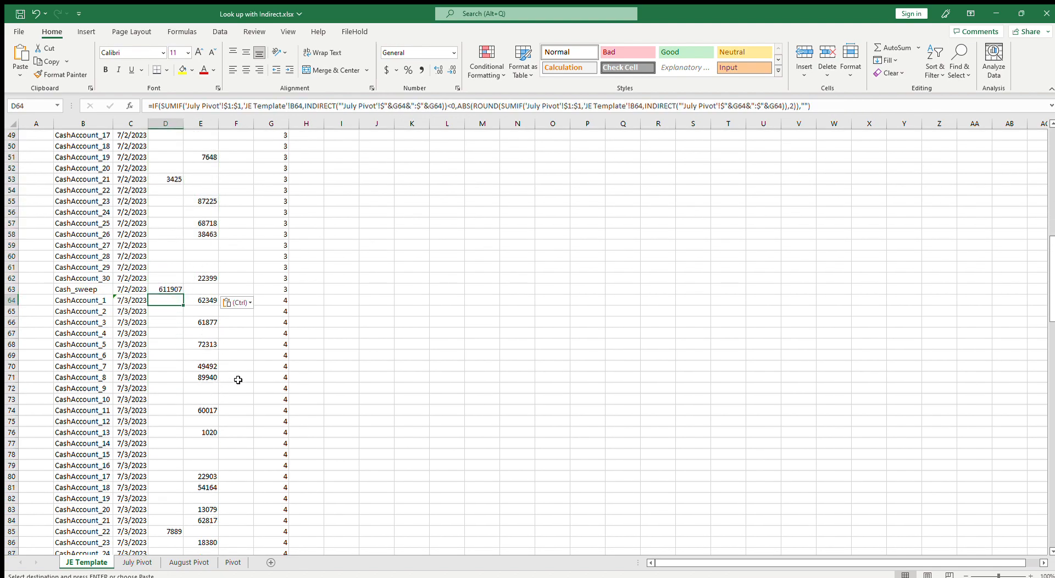
key(ctrl+v)
scroll(239, 379, down, 11)
click(183, 281)
key(ctrl+v)
scroll(302, 354, down, 6)
click(176, 424)
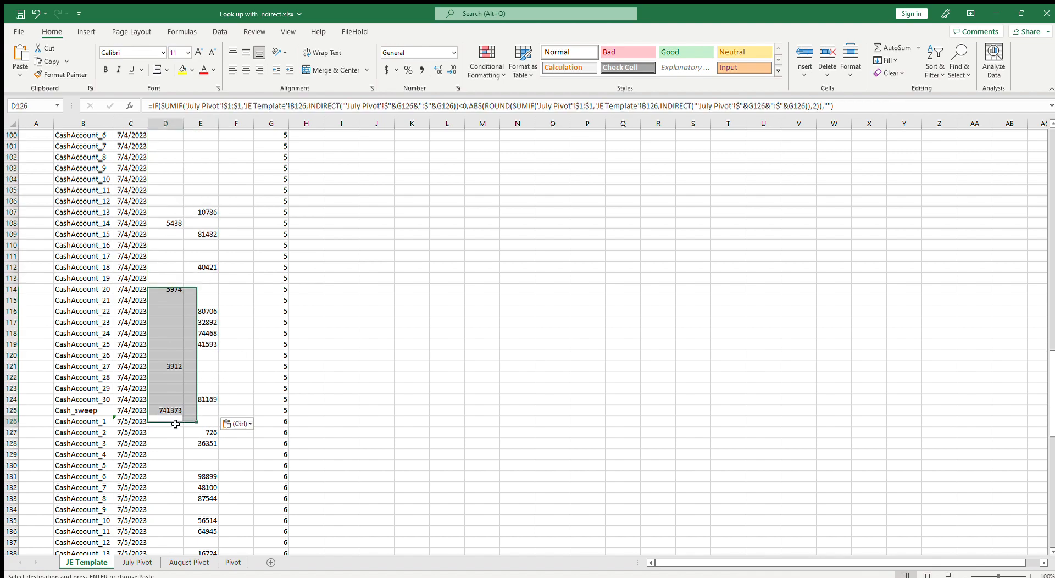
key(ctrl+v)
scroll(238, 426, down, 12)
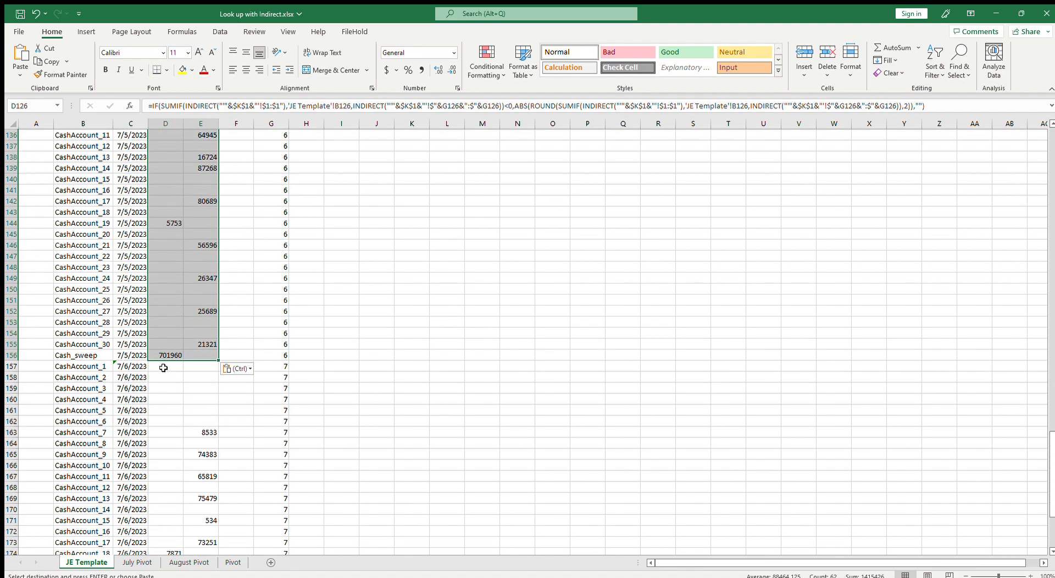
click(163, 368)
key(ctrl+v)
scroll(395, 424, up, 20)
scroll(394, 425, up, 17)
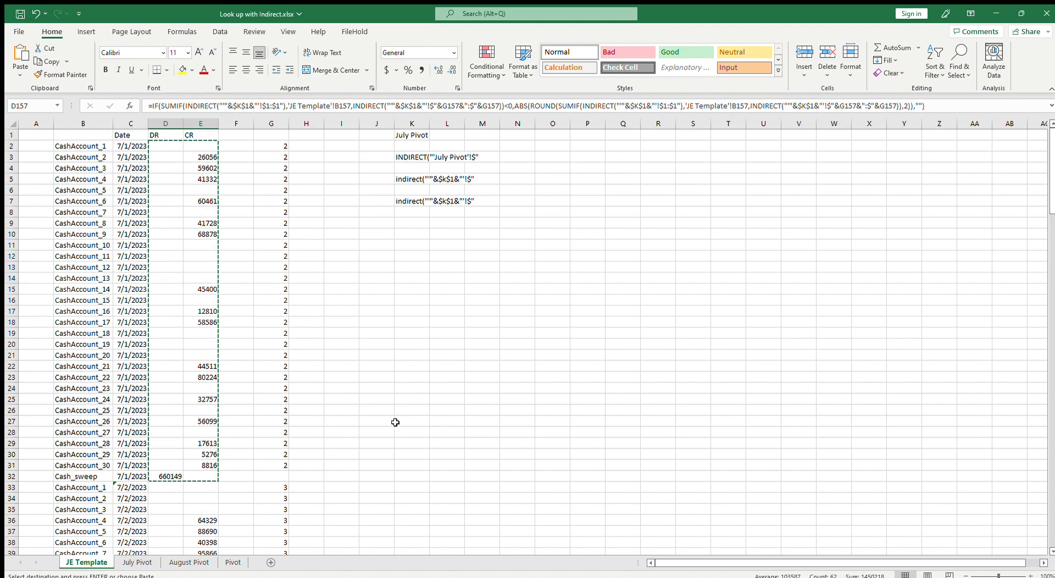
key(Return)
scroll(457, 378, up, 20)
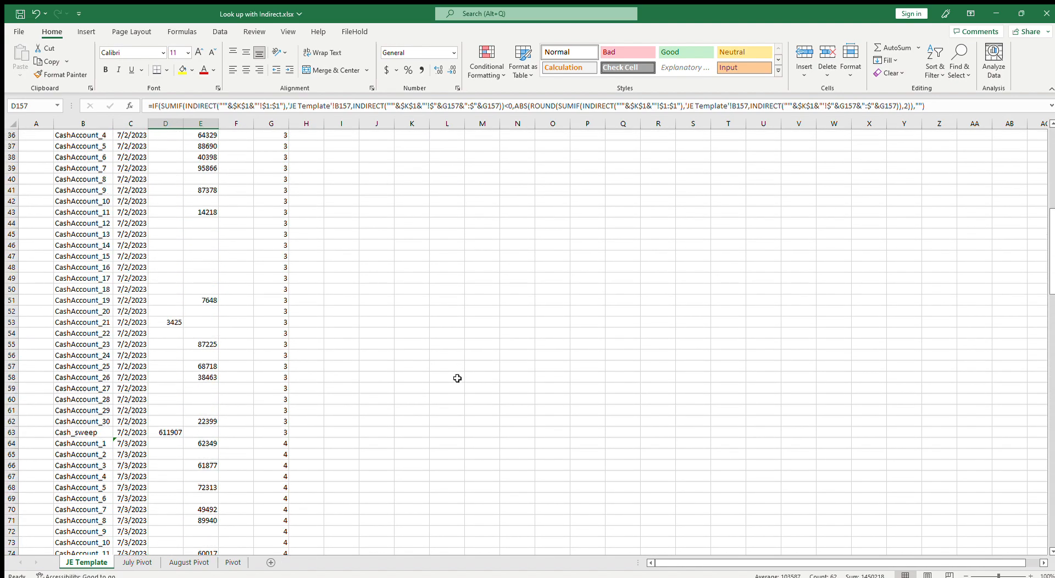
scroll(456, 377, up, 12)
Delete the helper INDIRECT texts from K3:L10 and save the workbook
drag(398, 158, 459, 232)
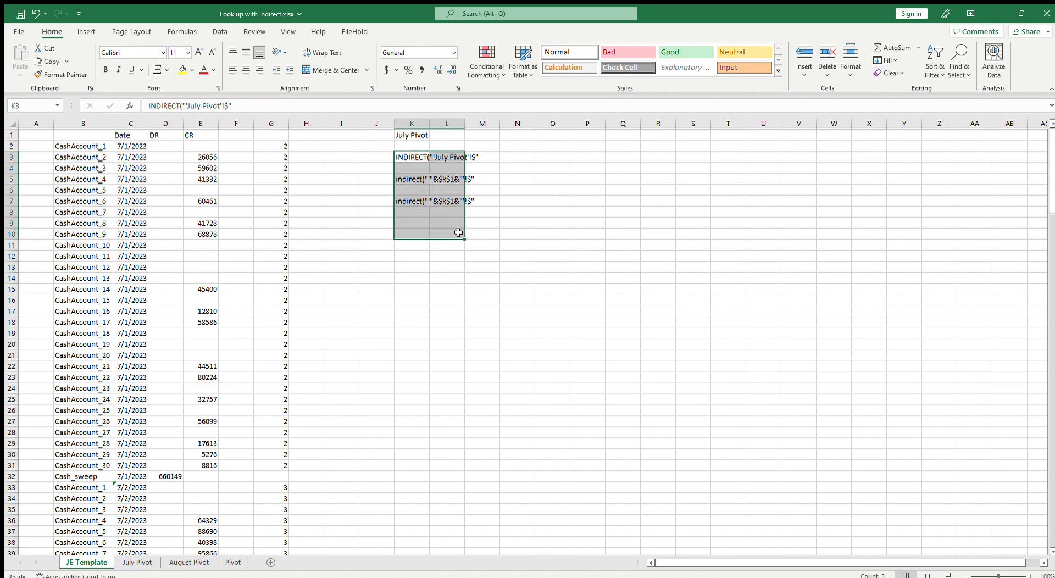
key(Delete)
click(414, 289)
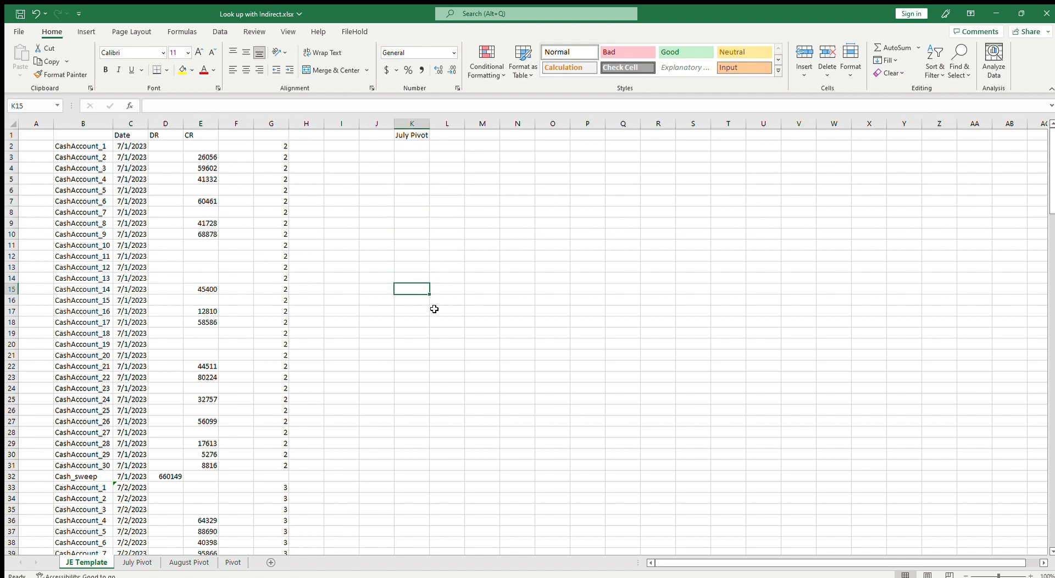
key(Up)
key(Up)
key(Right)
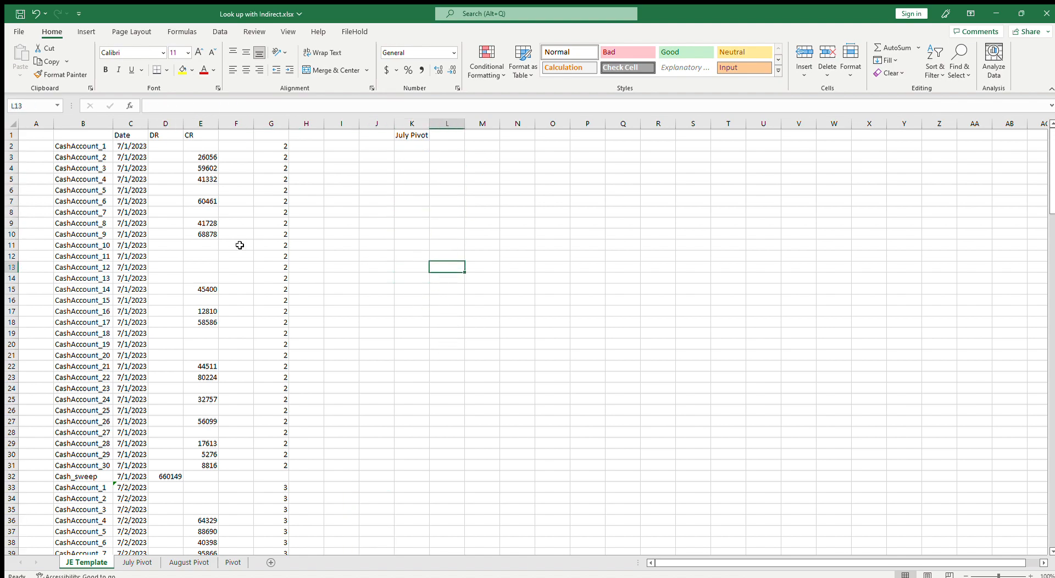
click(20, 14)
Change the sheet name in K1 to August Pivot
click(422, 135)
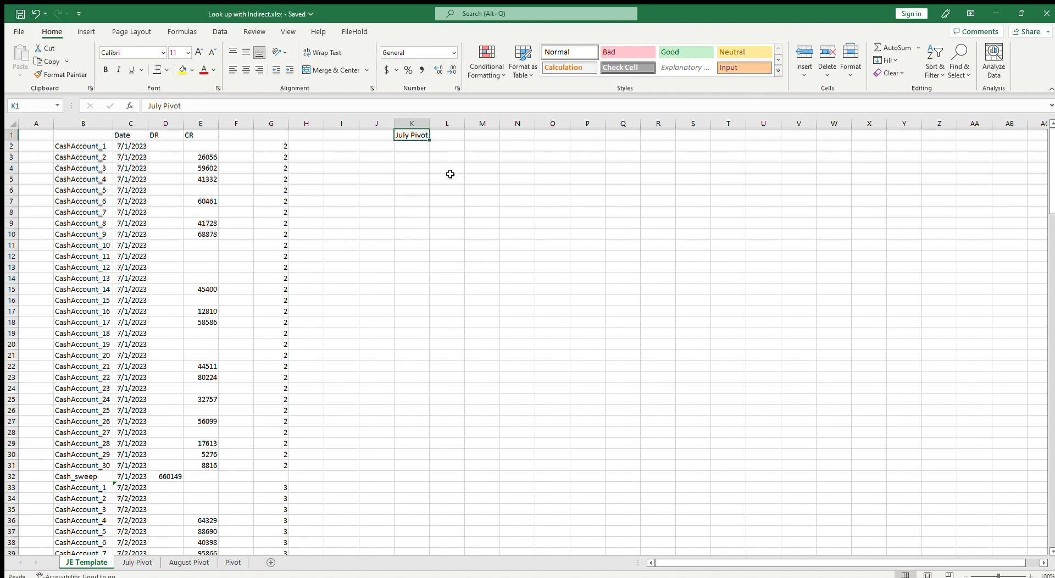
click(189, 562)
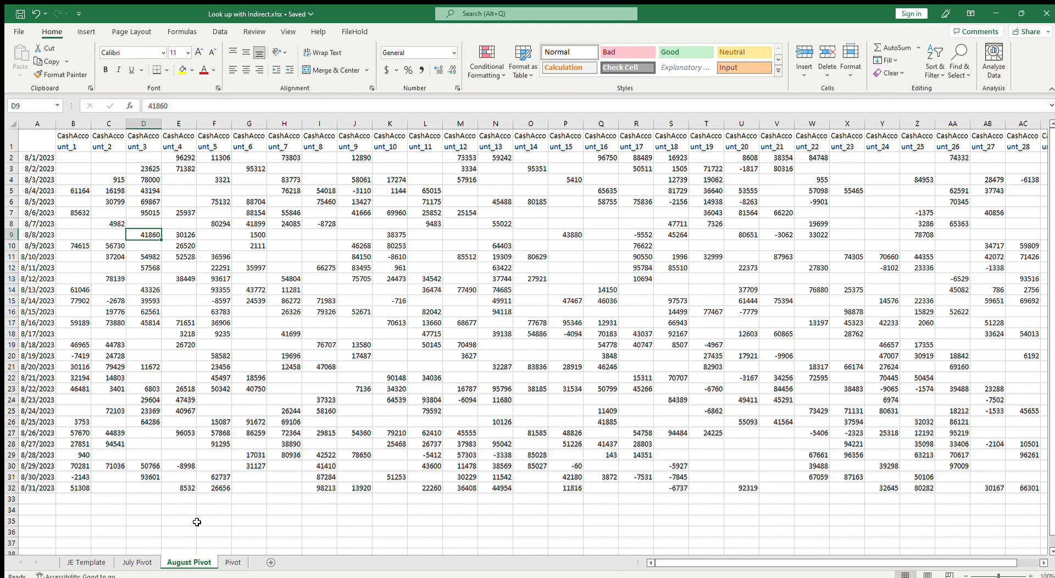
click(36, 160)
click(35, 433)
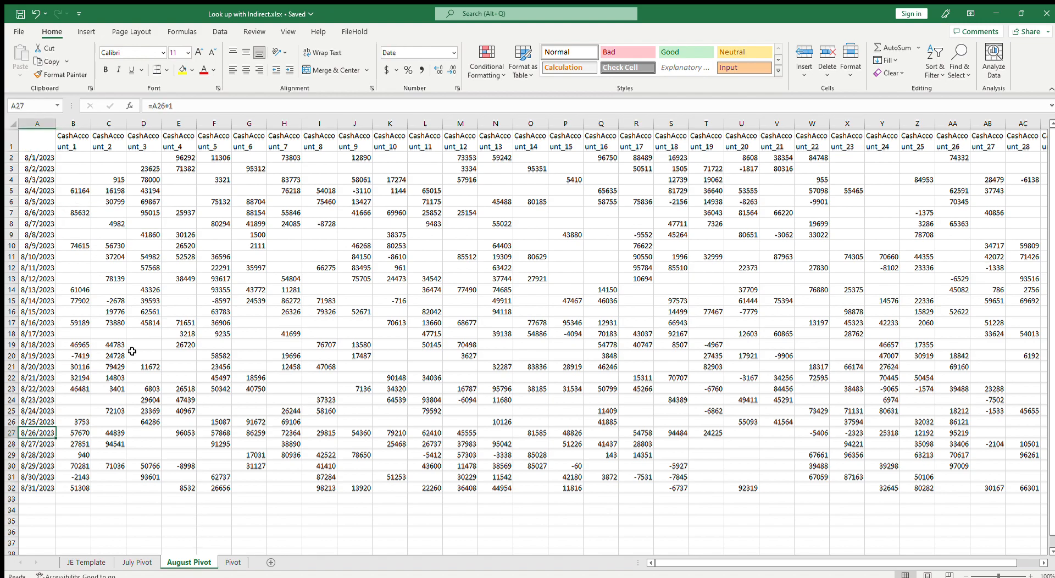
click(86, 563)
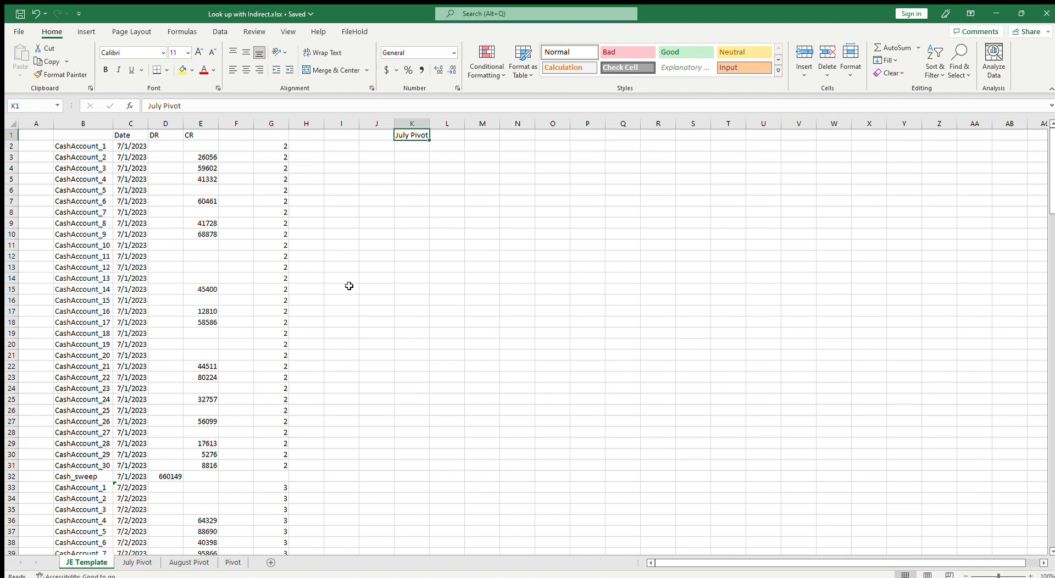
click(182, 566)
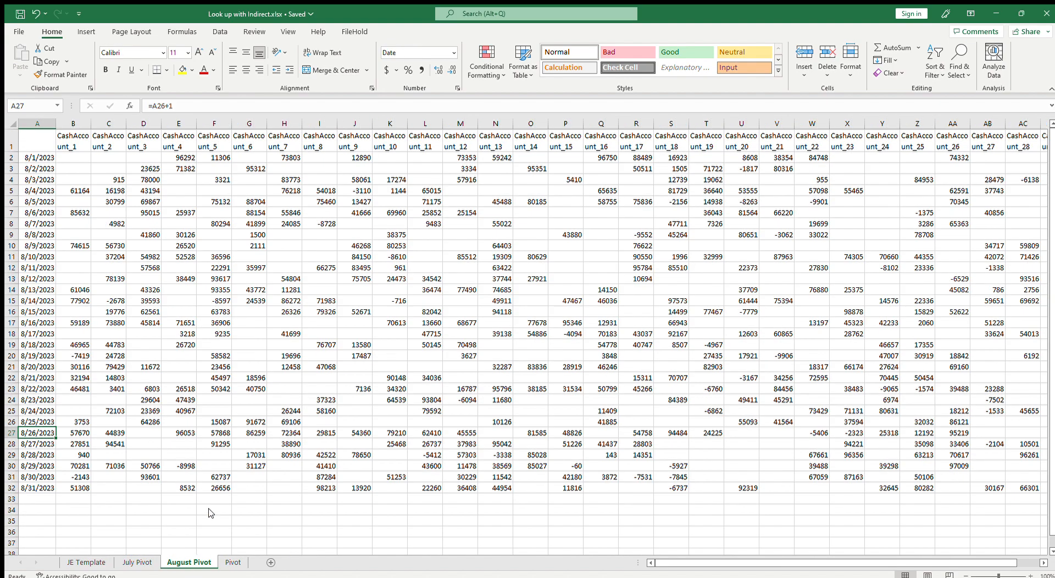
click(150, 428)
click(150, 423)
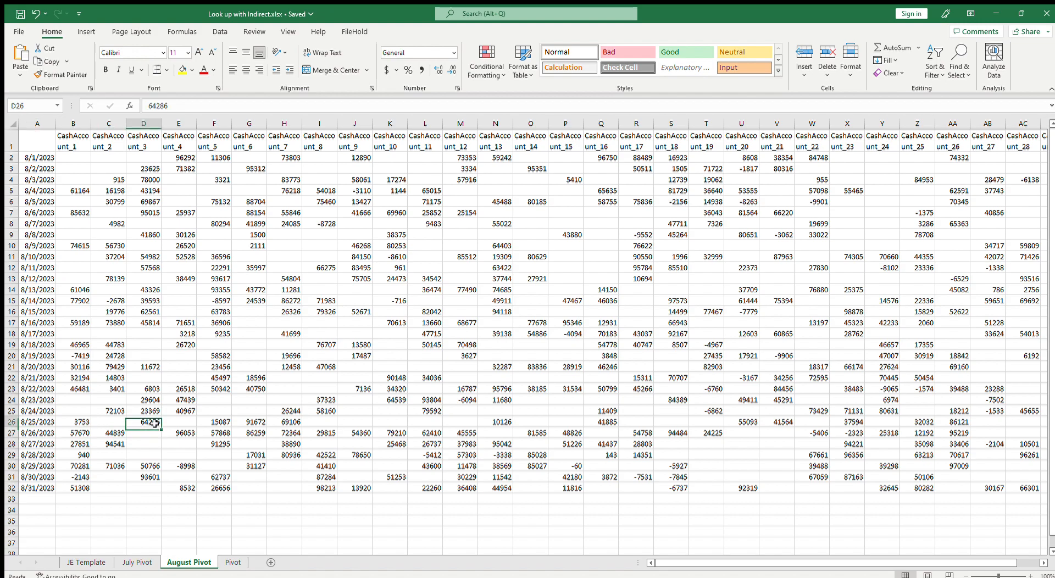
click(88, 563)
drag(185, 103, 90, 117)
key(ctrl+v)
key(Return)
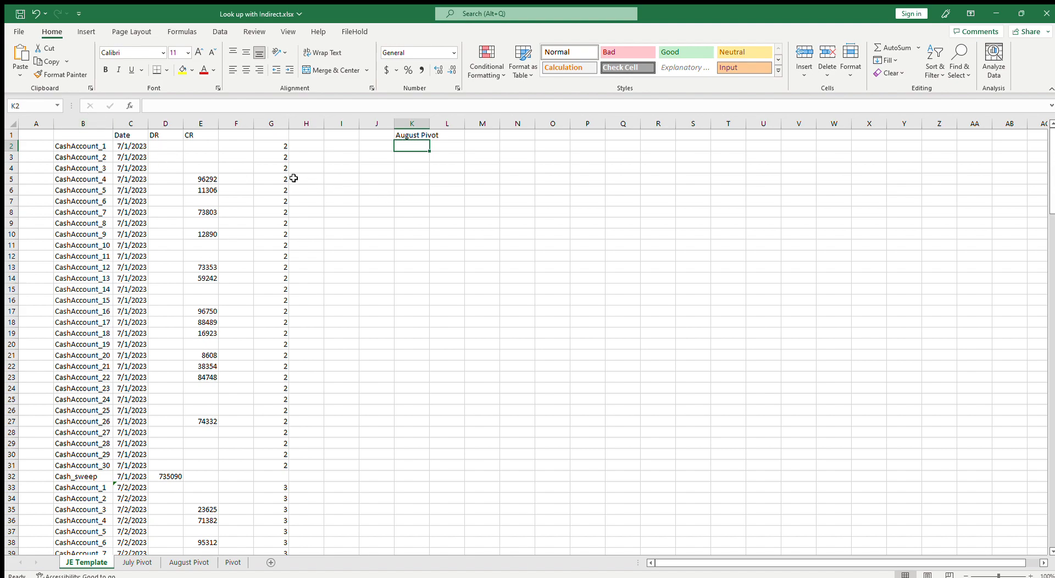
Compare E5's recalculated value and the row 5 cells with the matching August Pivot figures
click(204, 177)
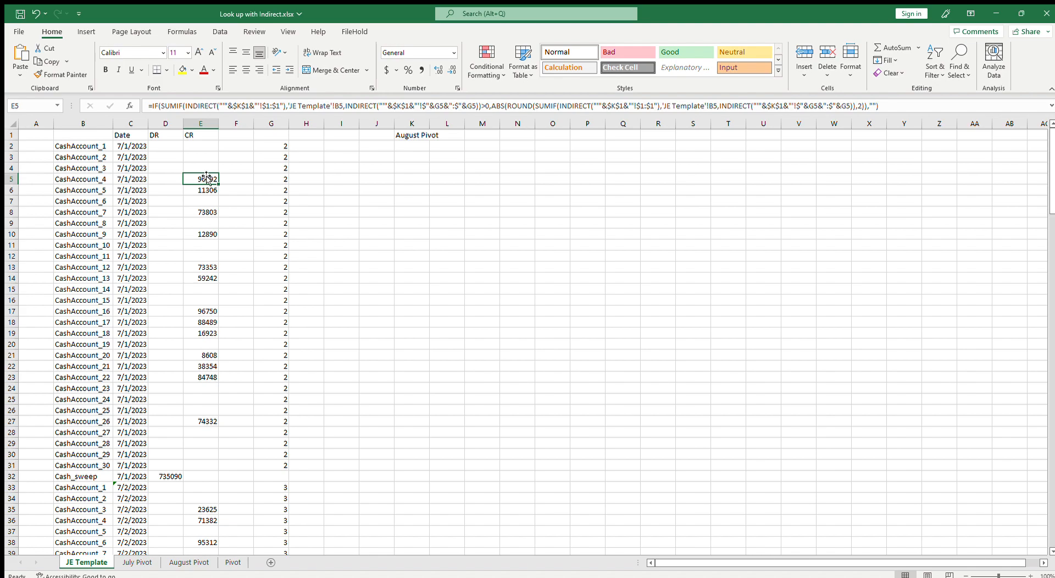
double_click(206, 177)
key(Escape)
click(188, 562)
click(34, 170)
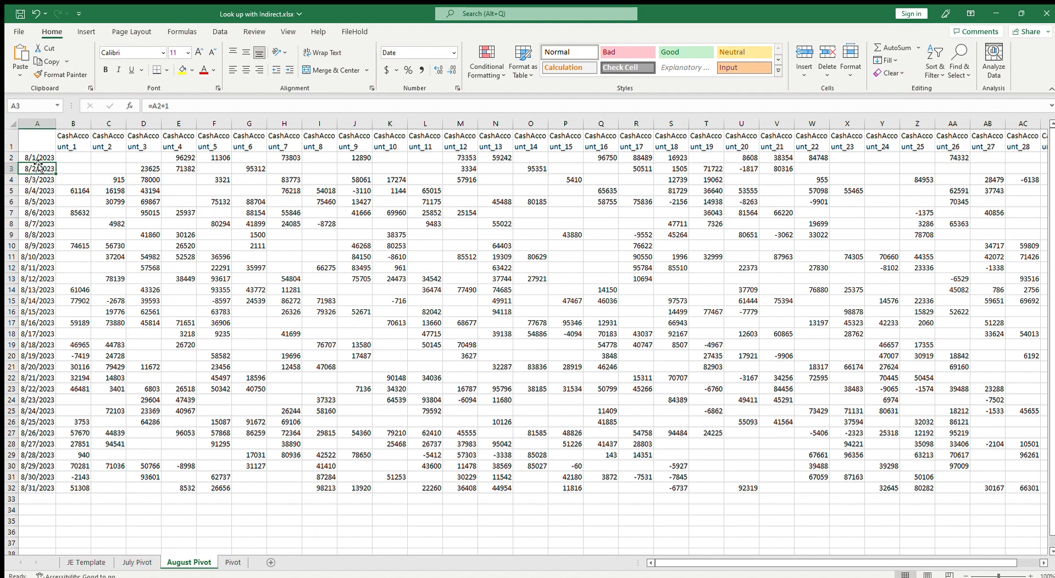
click(142, 562)
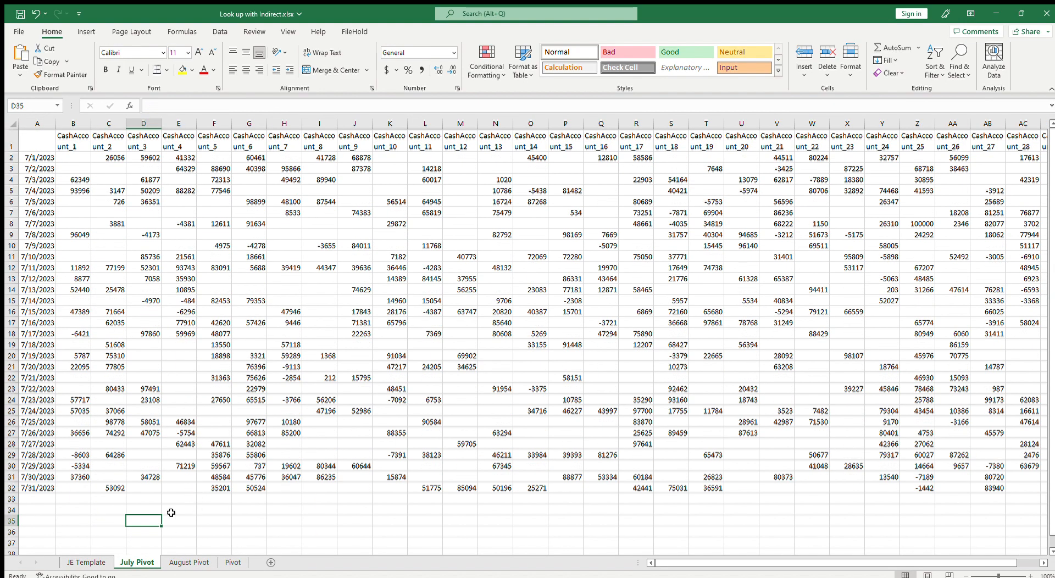
click(93, 562)
click(137, 146)
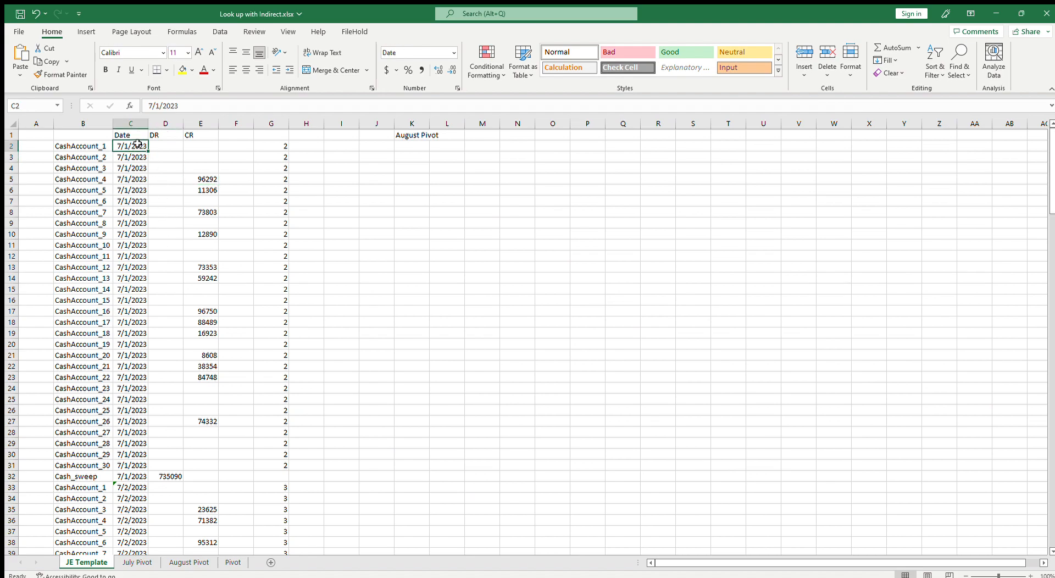
click(208, 180)
click(131, 179)
click(206, 180)
click(128, 180)
click(213, 179)
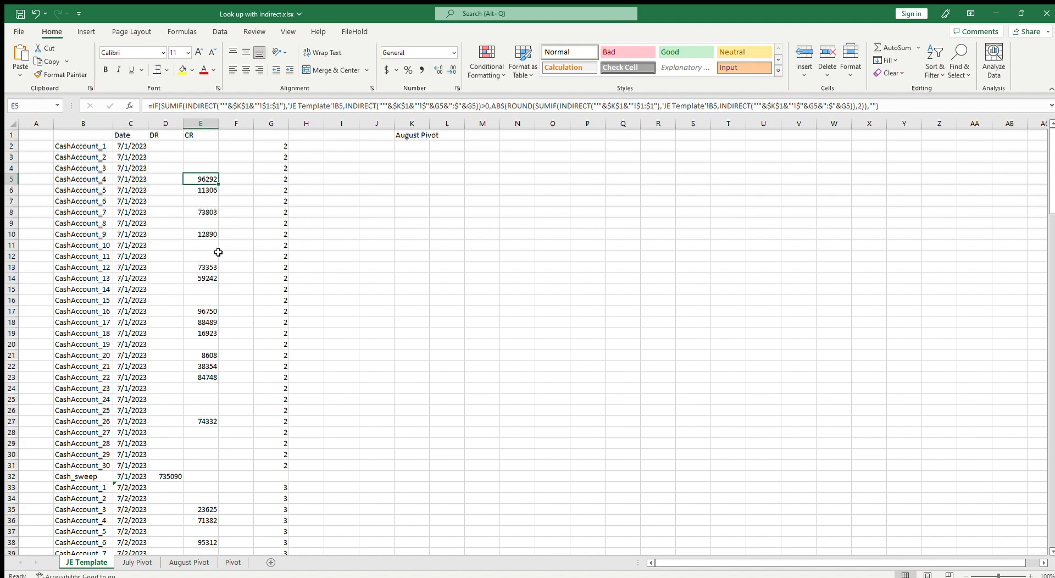
Examine column G's MATCH formula and the dates in the July and August Pivot sheets
key(F2)
key(Escape)
click(278, 137)
key(ctrl+space)
click(280, 179)
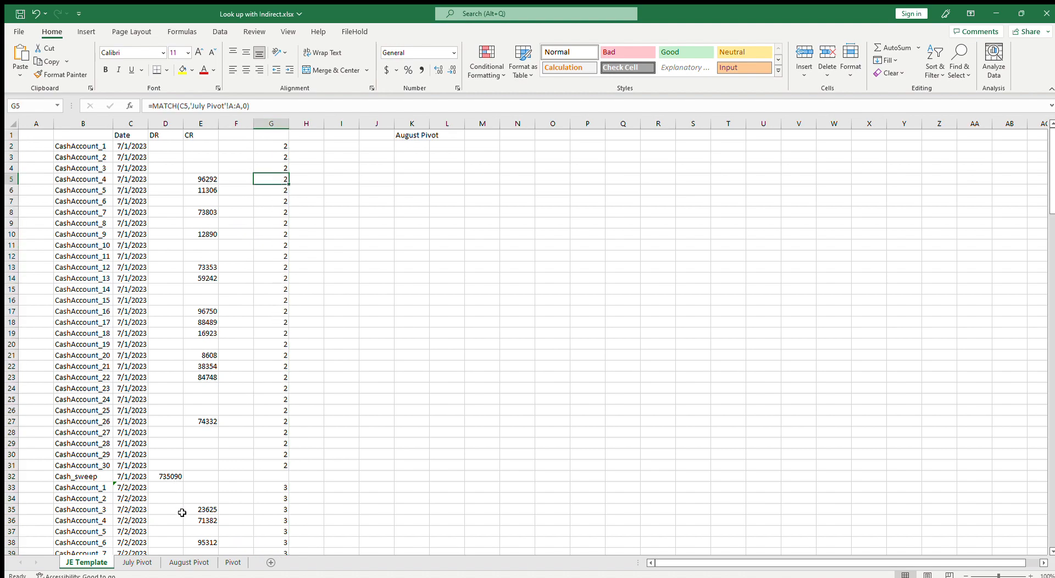
click(199, 560)
click(20, 167)
click(38, 124)
click(39, 181)
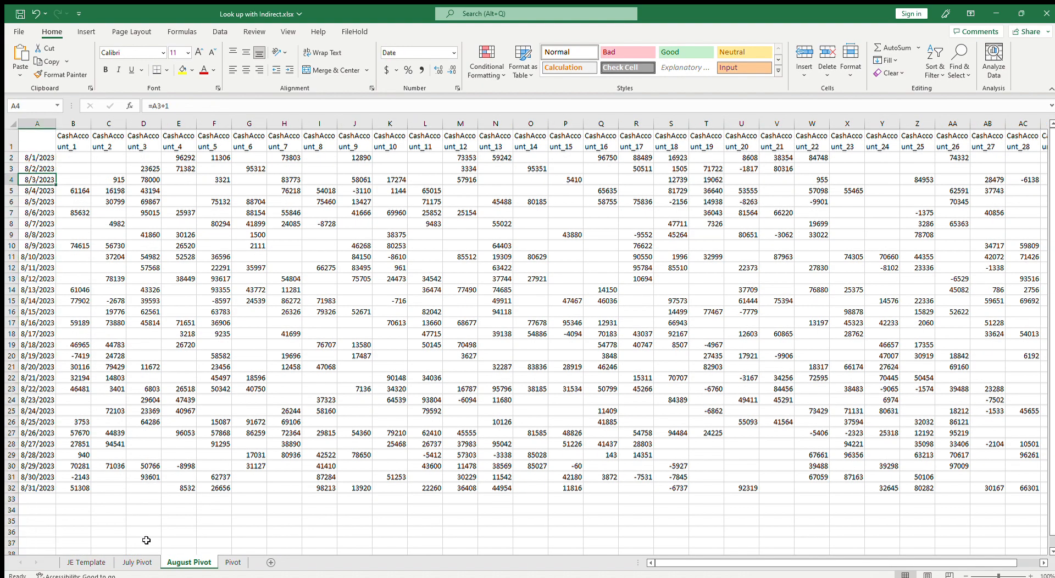
click(142, 559)
click(87, 562)
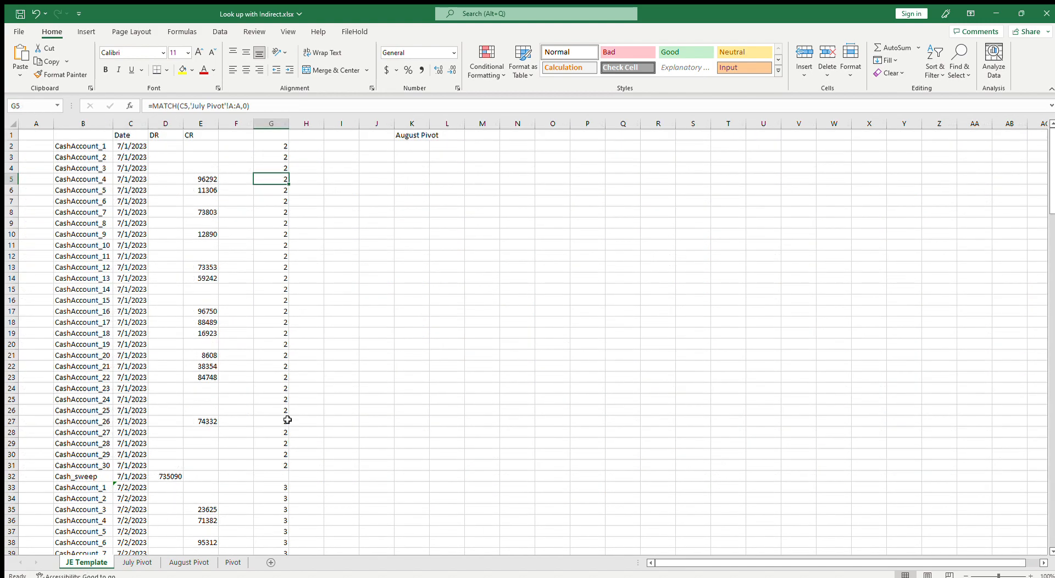
Examine column G's MATCH formula and the INDIRECT parts of E3's SUMIF formula
click(263, 147)
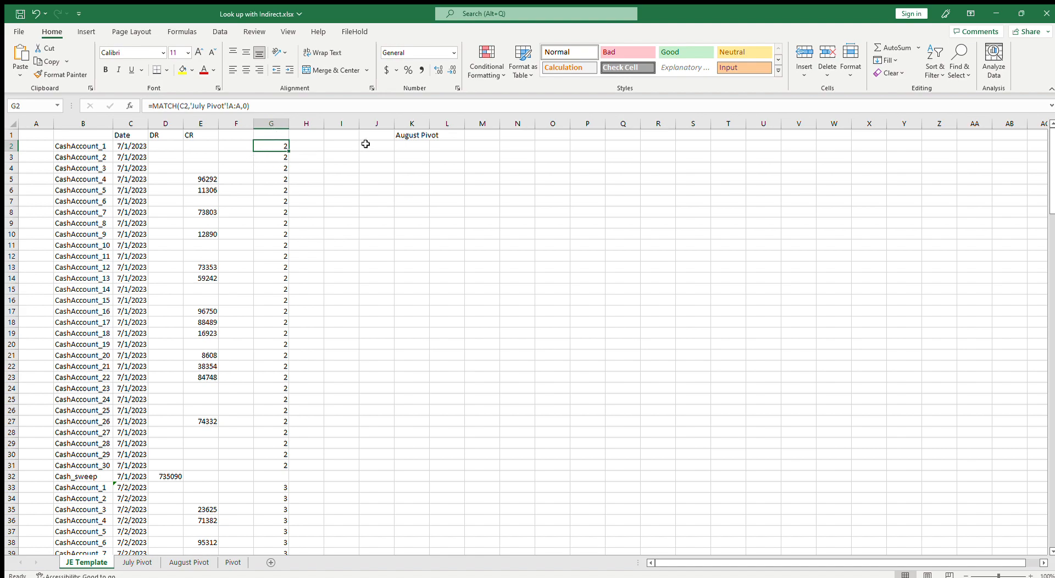
click(399, 136)
click(282, 147)
click(246, 106)
key(Escape)
click(209, 156)
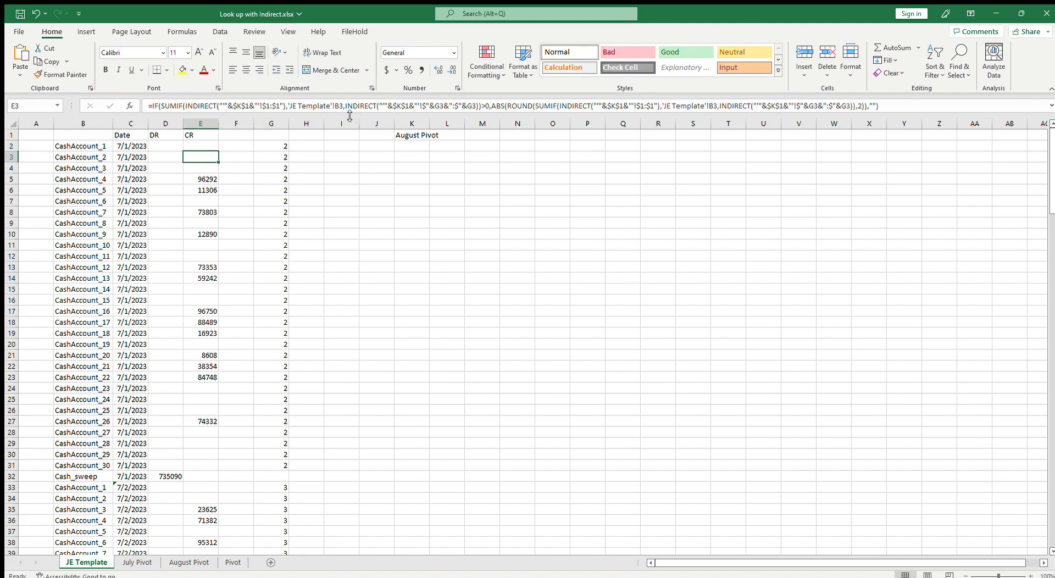
drag(345, 106, 407, 117)
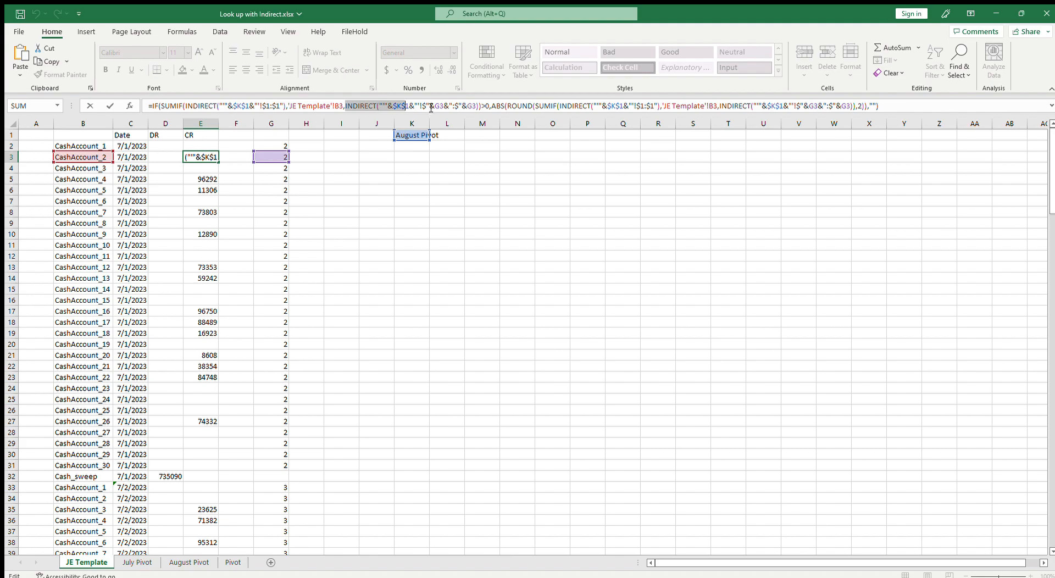
shift+click(430, 107)
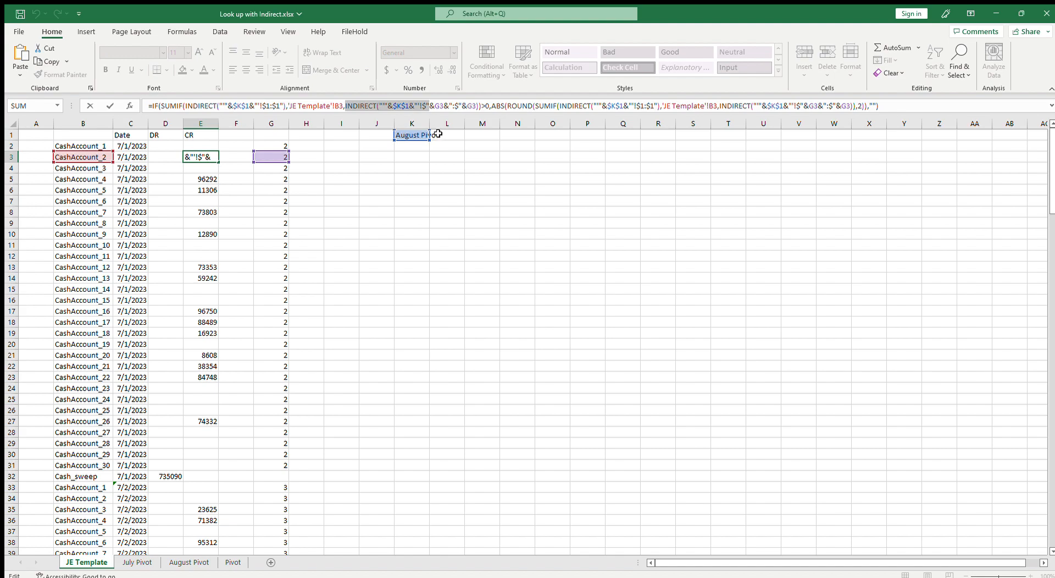
key(Escape)
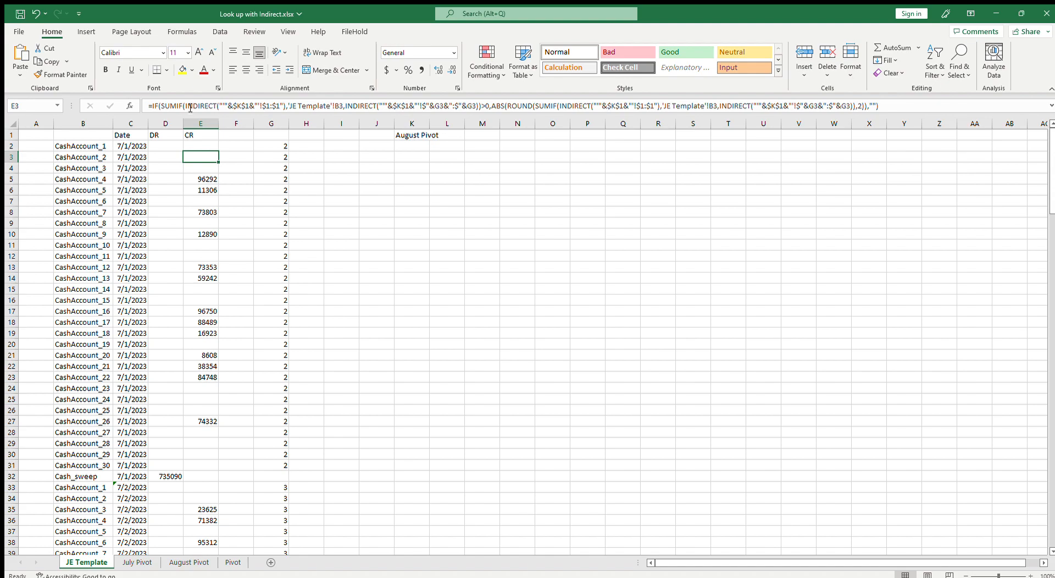
drag(187, 107, 285, 107)
key(Escape)
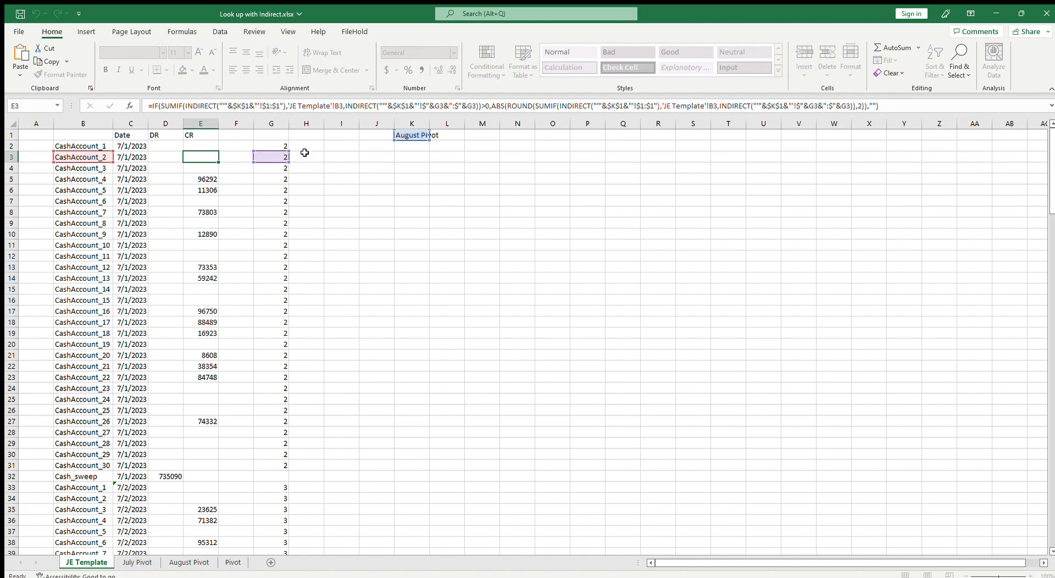
Replace G2's 'July Pivot'!A:A lookup range with INDIRECT("'"&$K$1&"'!$A:$A") so it follows K1
click(278, 145)
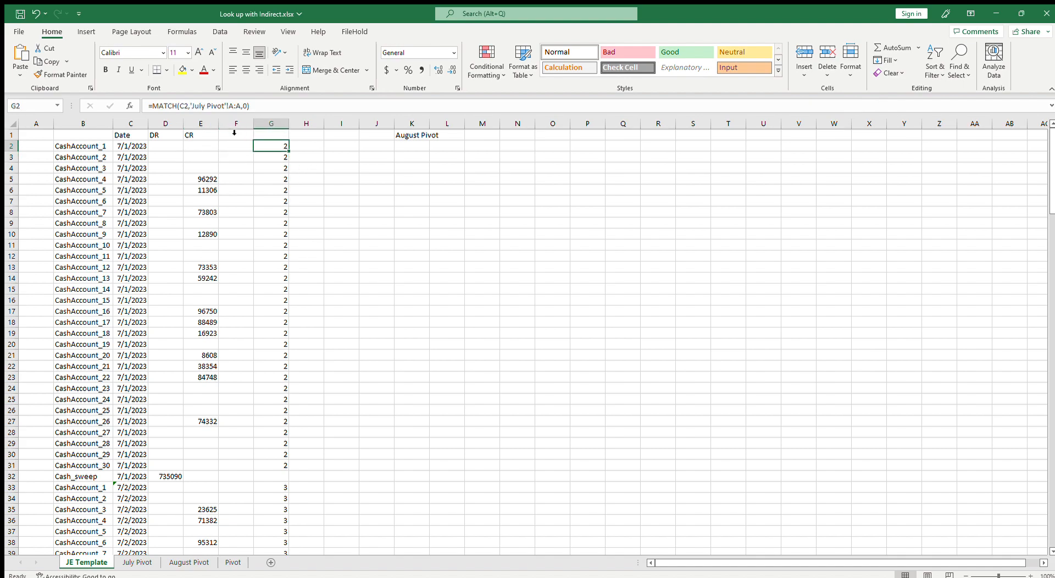
drag(191, 107, 238, 110)
text(INDIRECT("'"&$K$1&"'!$1:$1")
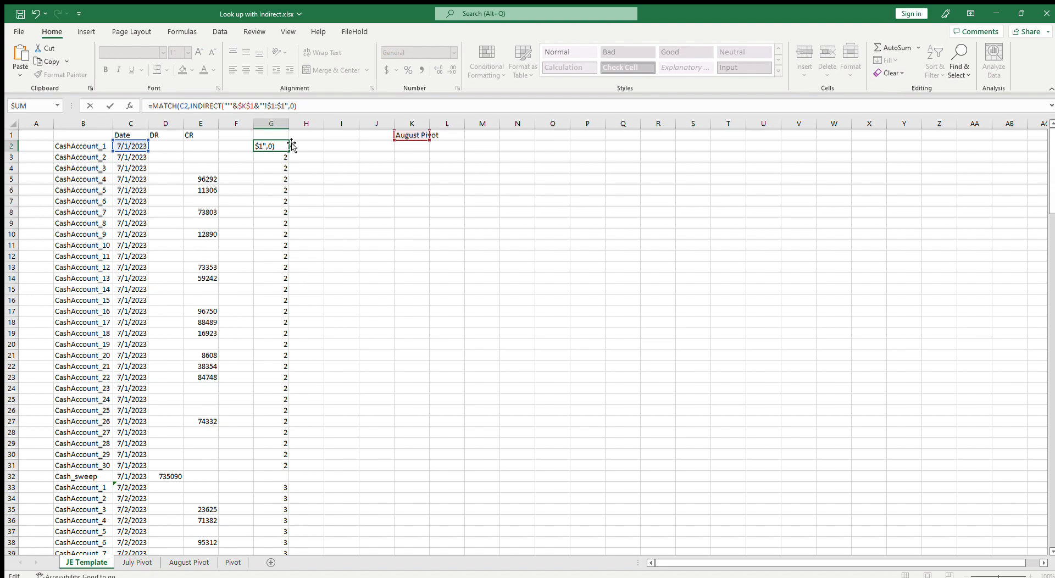
key(Left)
key(Left)
key(Left)
key(Left)
key(Left)
key(Delete)
text(A)
key(Right)
key(Right)
key(Delete)
text(A)
key(Return)
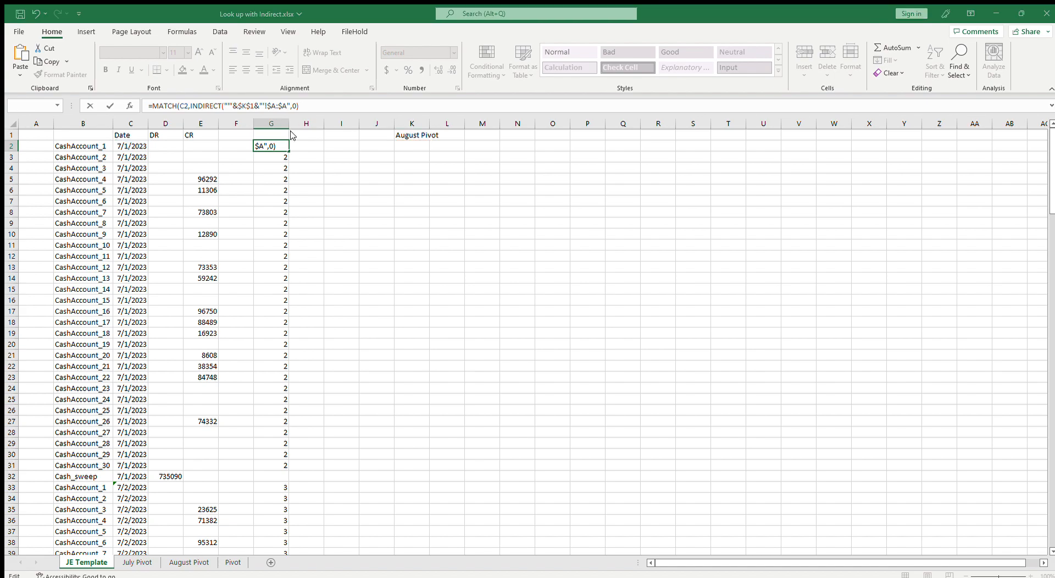
key(Return)
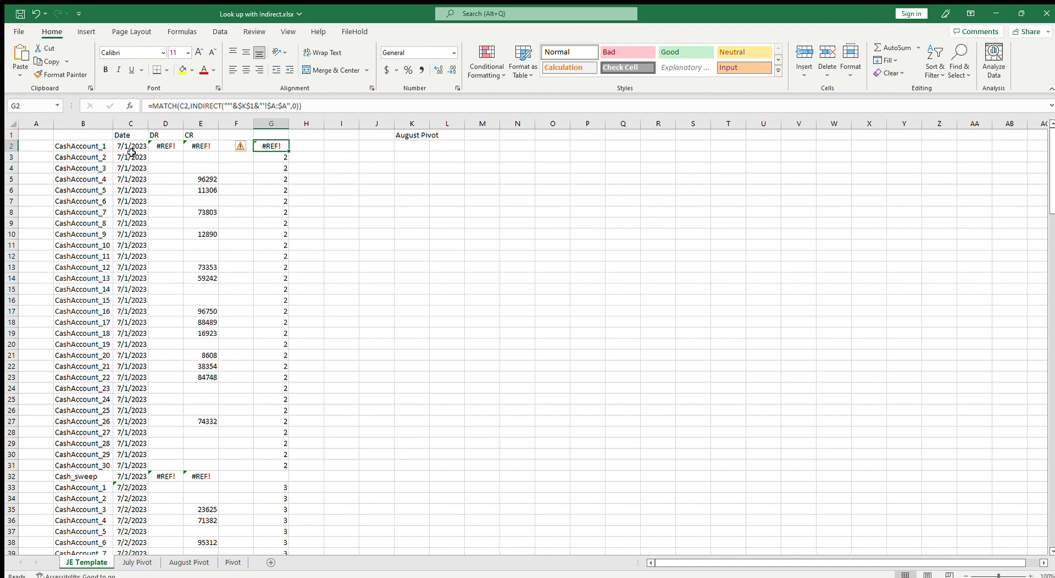
Inspect G2's new formula and column A of the August Pivot and July Pivot sheets
key(F2)
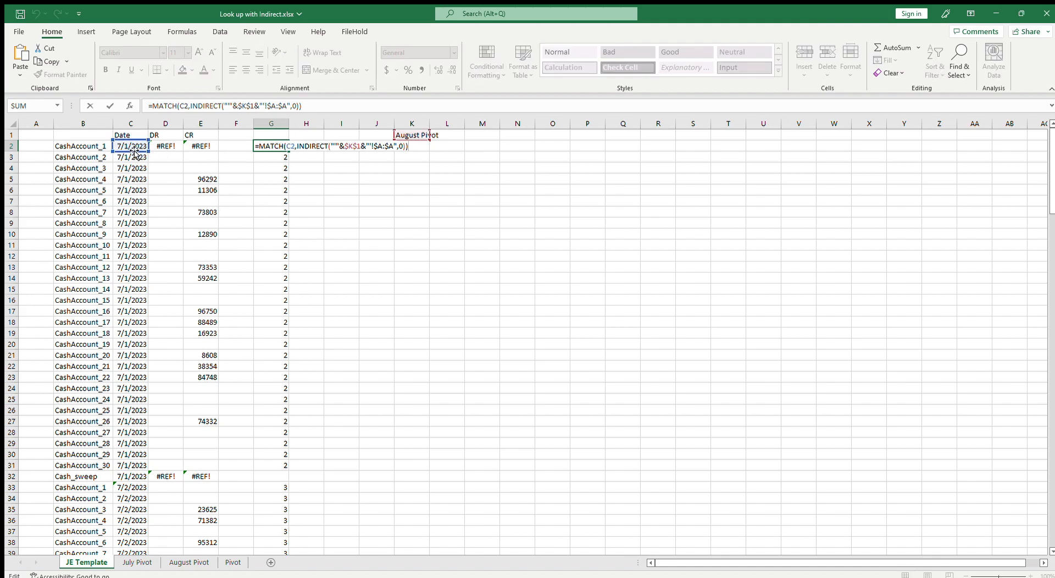
click(189, 562)
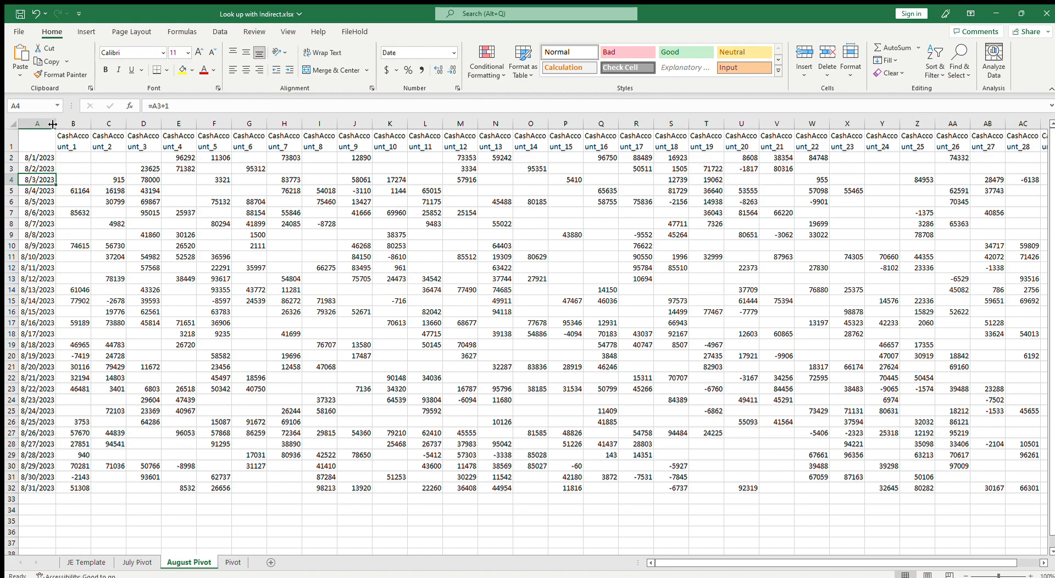
click(39, 124)
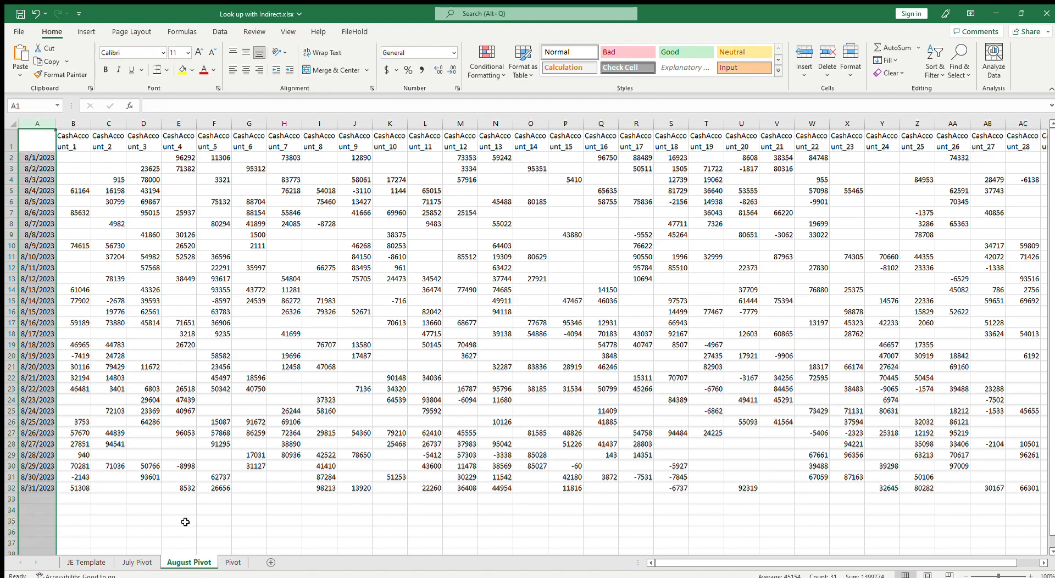
click(137, 562)
click(87, 562)
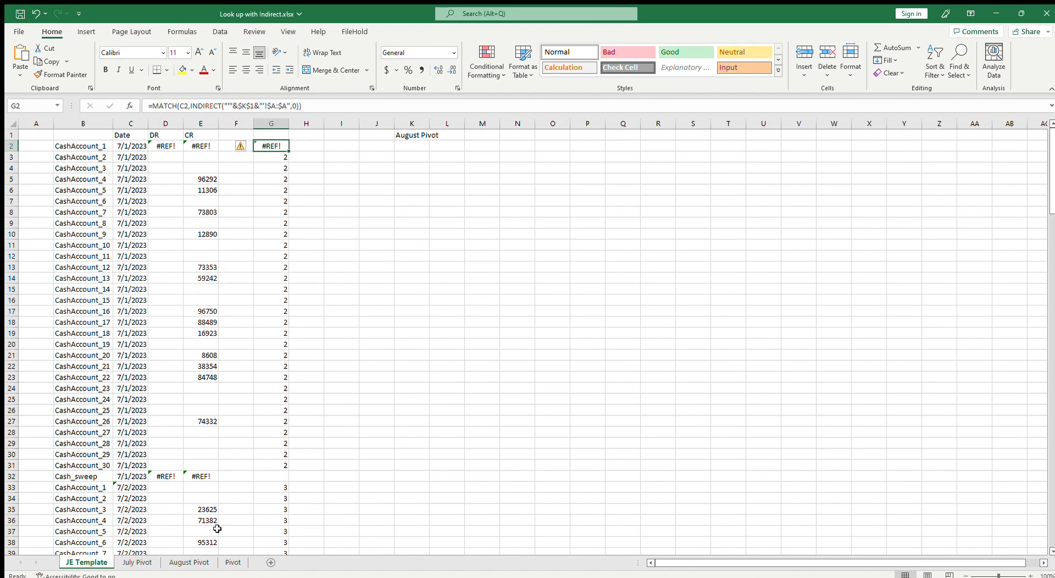
Change the sheet name in K1 to July Pivot
click(410, 138)
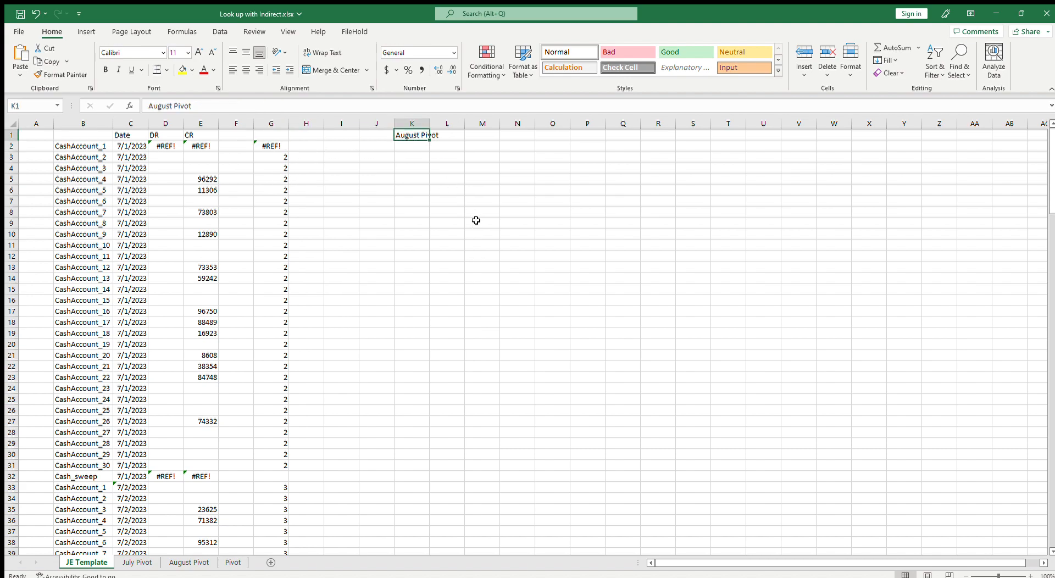
text(July Pivot)
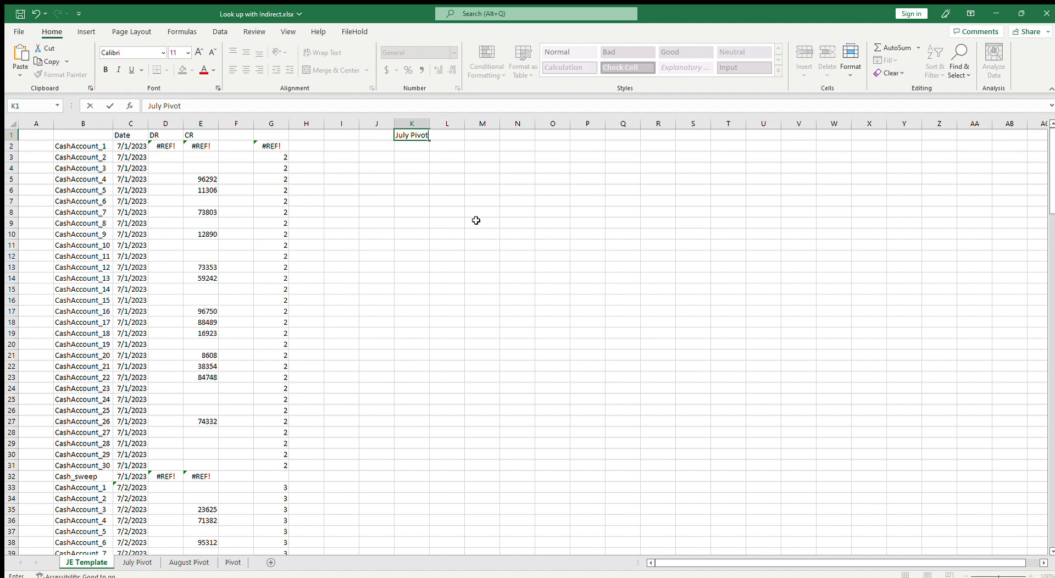
key(Return)
Try to fix G2's INDIRECT reference by retyping the ampersand after $K$1
click(266, 147)
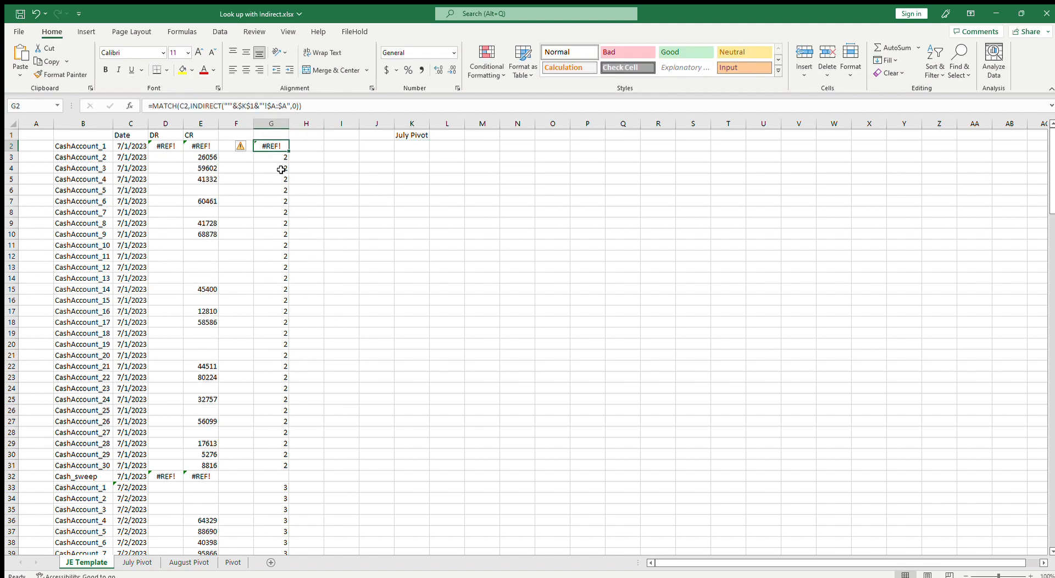
key(F2)
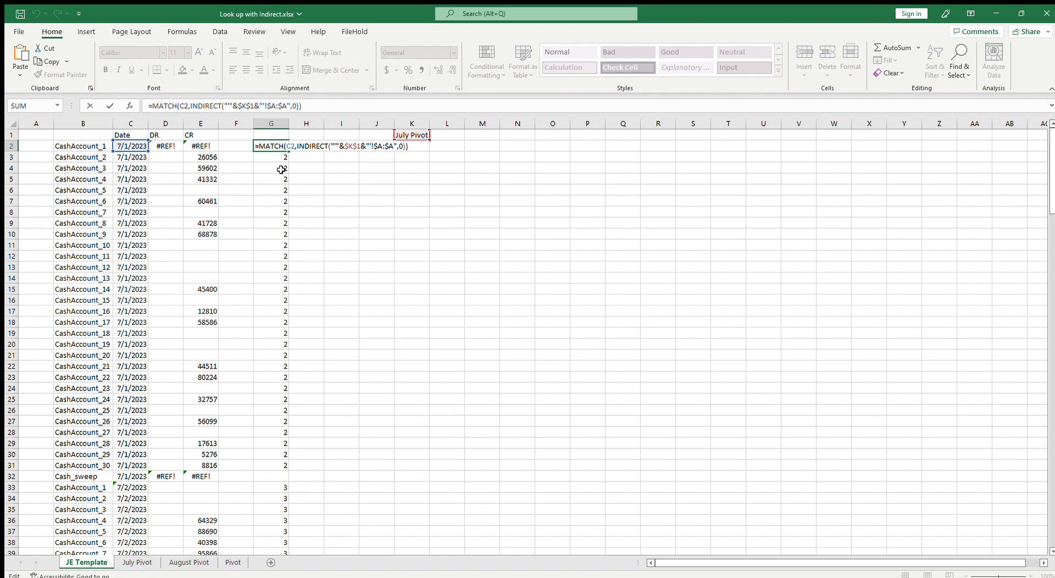
key(Escape)
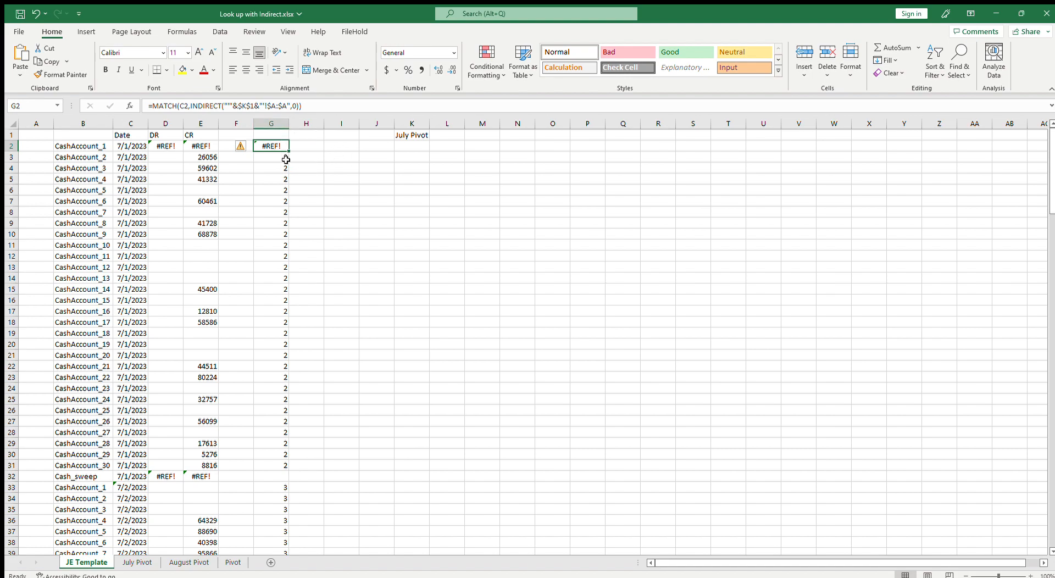
click(252, 107)
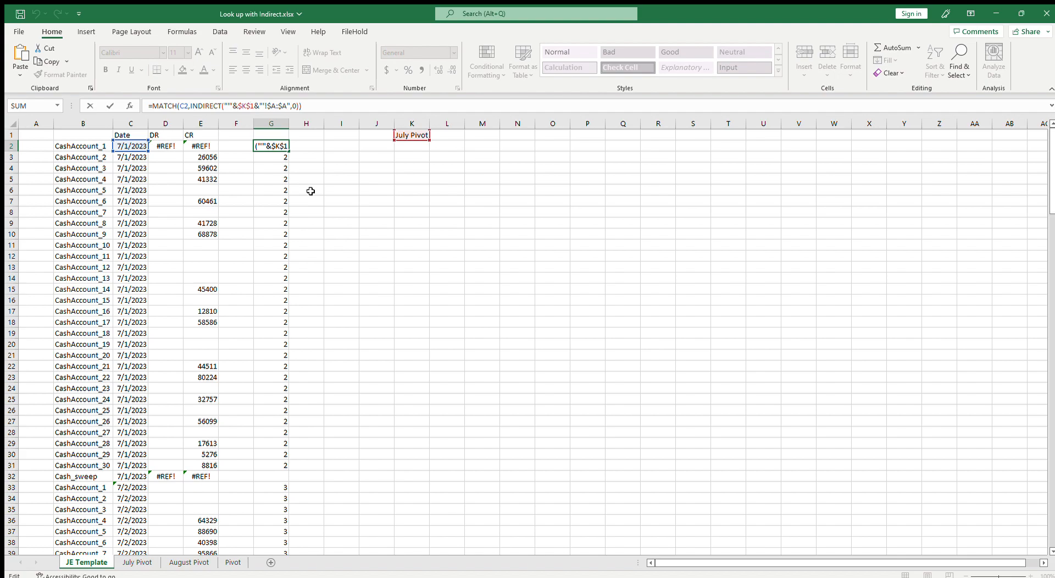
key(Right)
key(Delete)
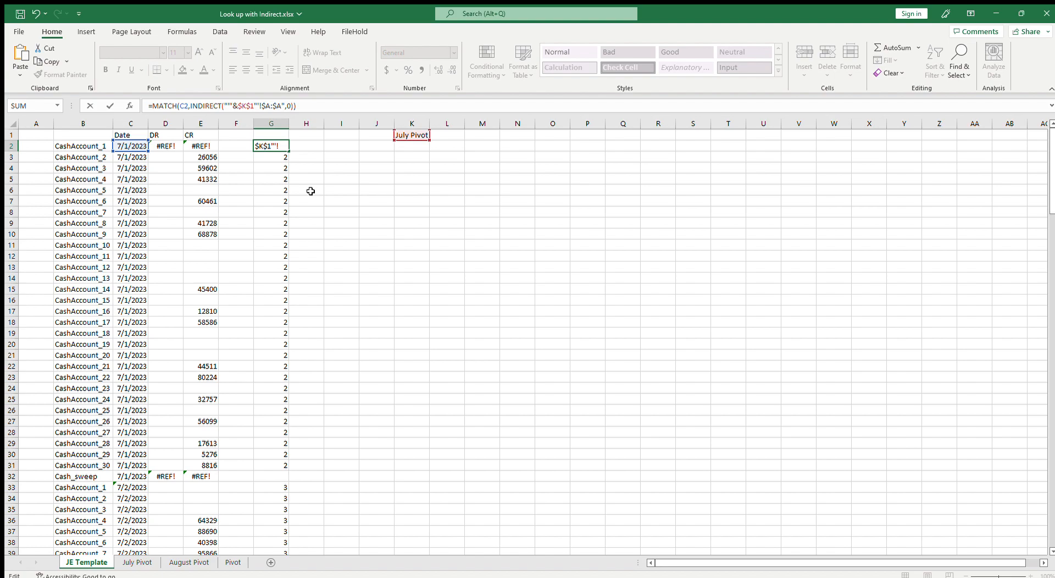
text(&)
key(ctrl+Return)
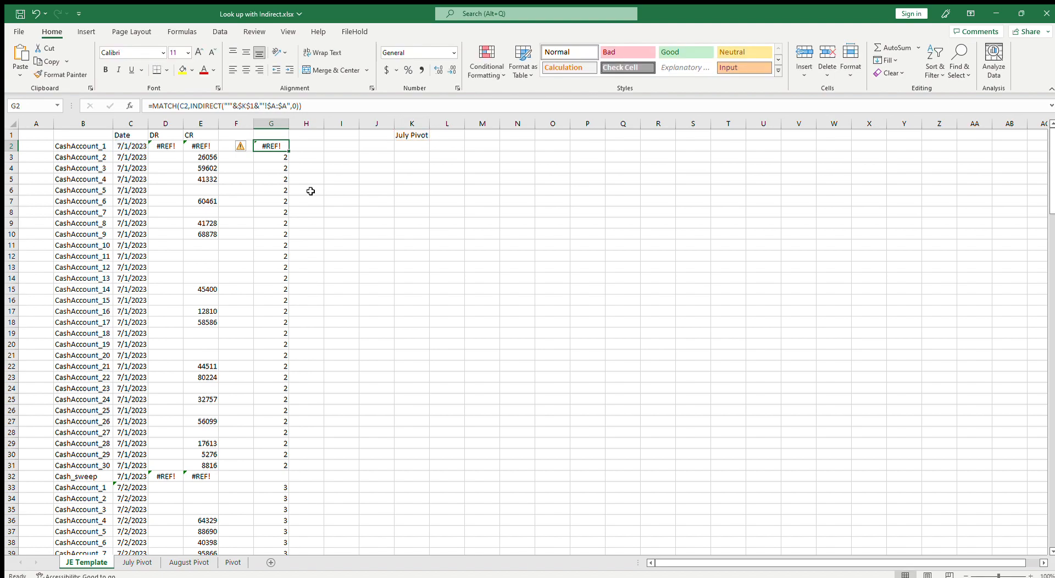
Copy G3's MATCH formula text and paste it into K3 as a helper note
click(281, 163)
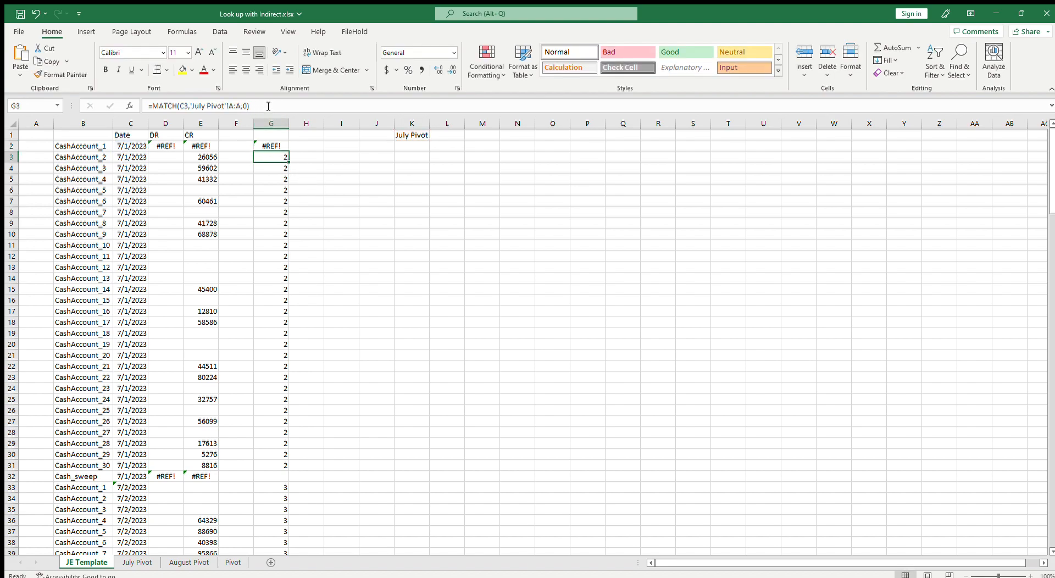
drag(266, 106, 152, 106)
key(ctrl+c)
key(Escape)
click(416, 159)
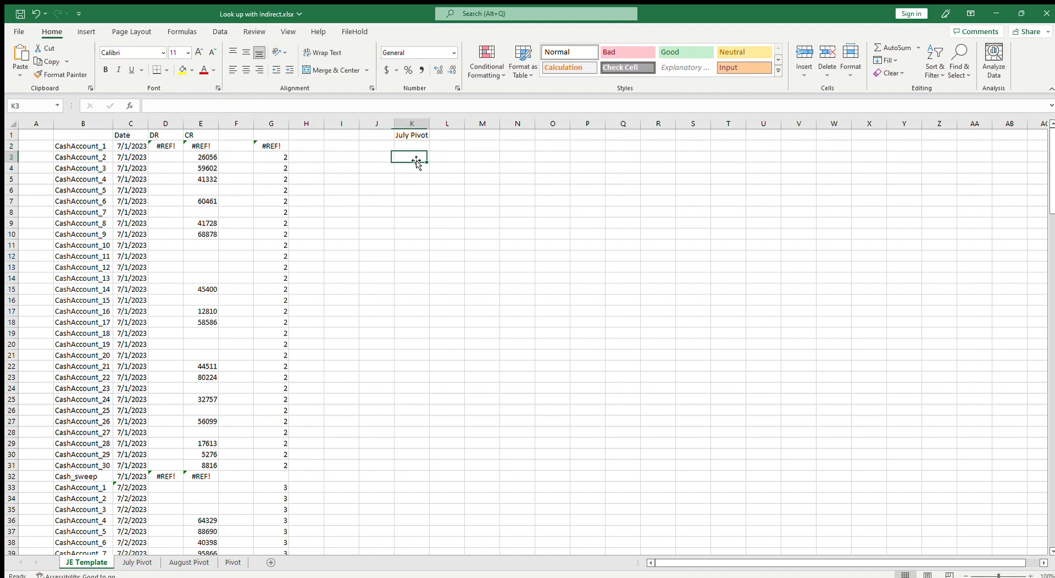
text(=)
key(BackSpace)
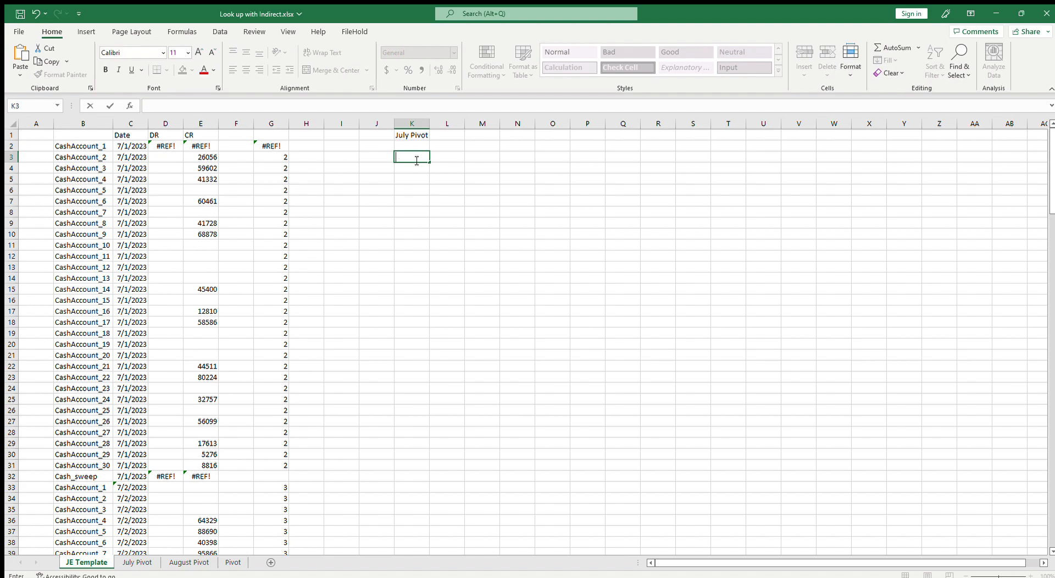
key(ctrl+v)
key(Return)
key(Return)
Copy the INDIRECT("'"&$K$1&"'!$1:$1") part of E3's formula and paste it as text into K5
text(=)
key(BackSpace)
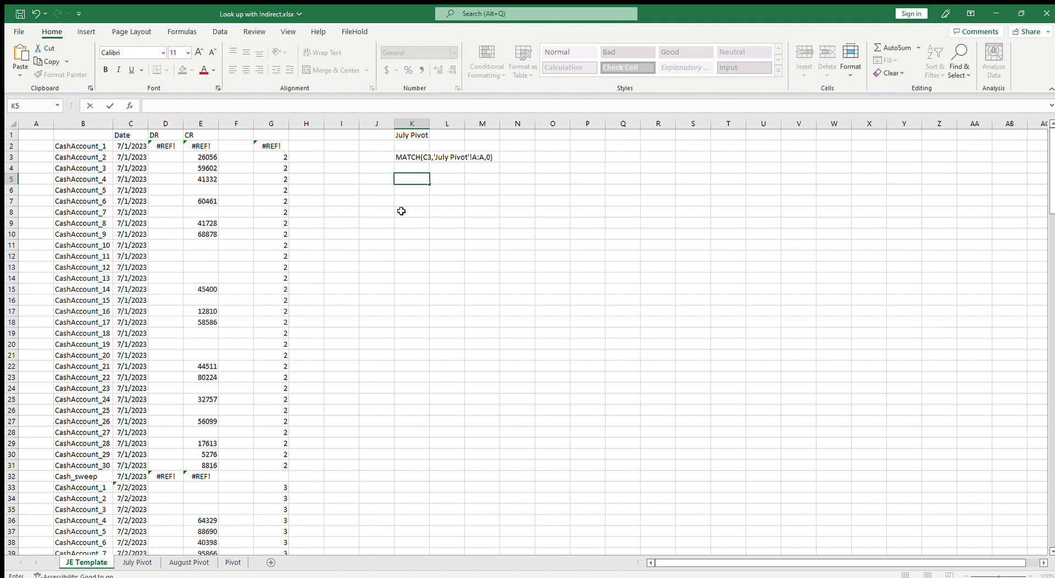
click(206, 155)
drag(186, 111, 284, 110)
key(ctrl+c)
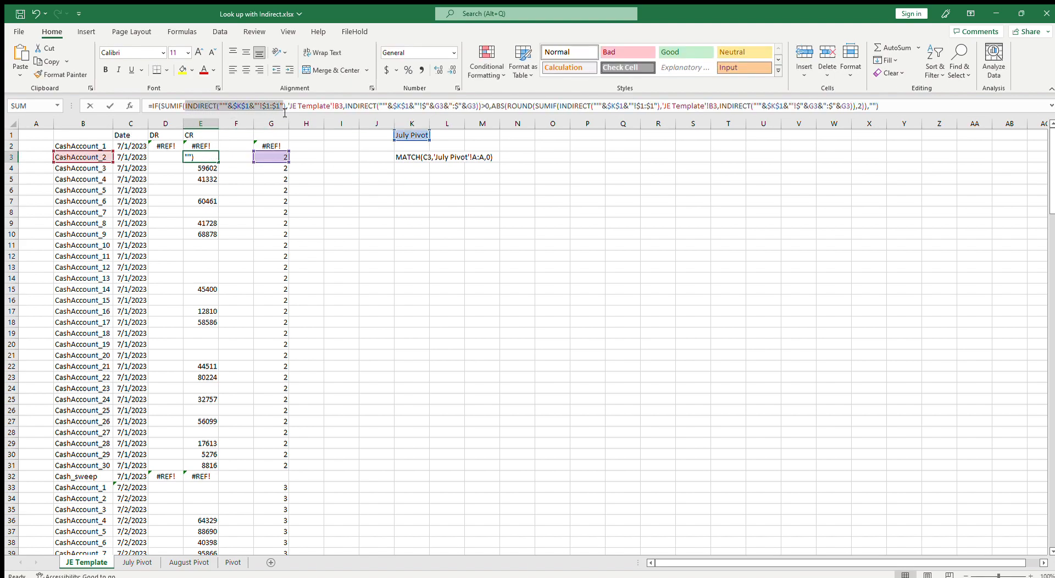
key(Escape)
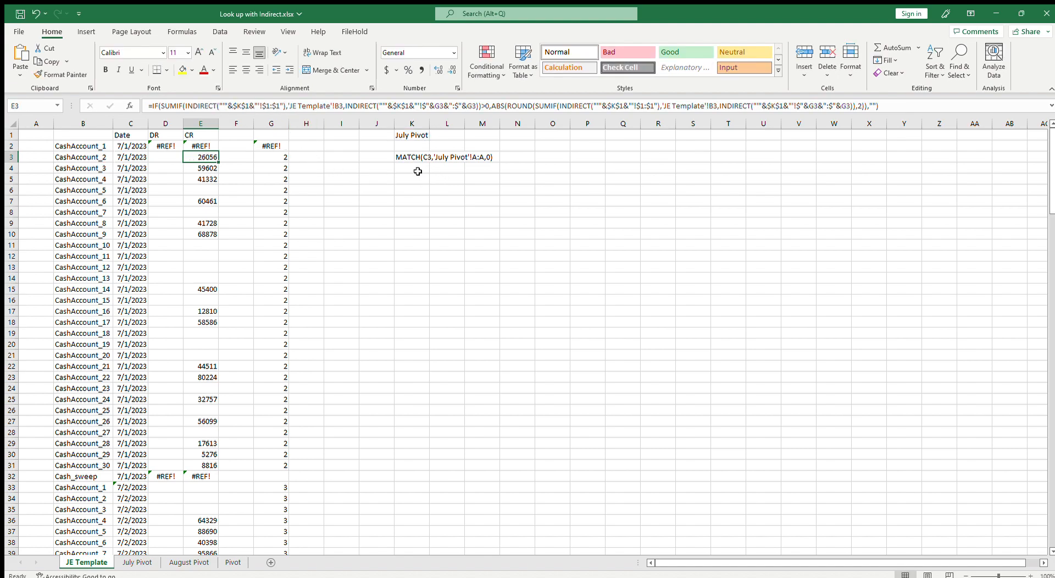
click(279, 146)
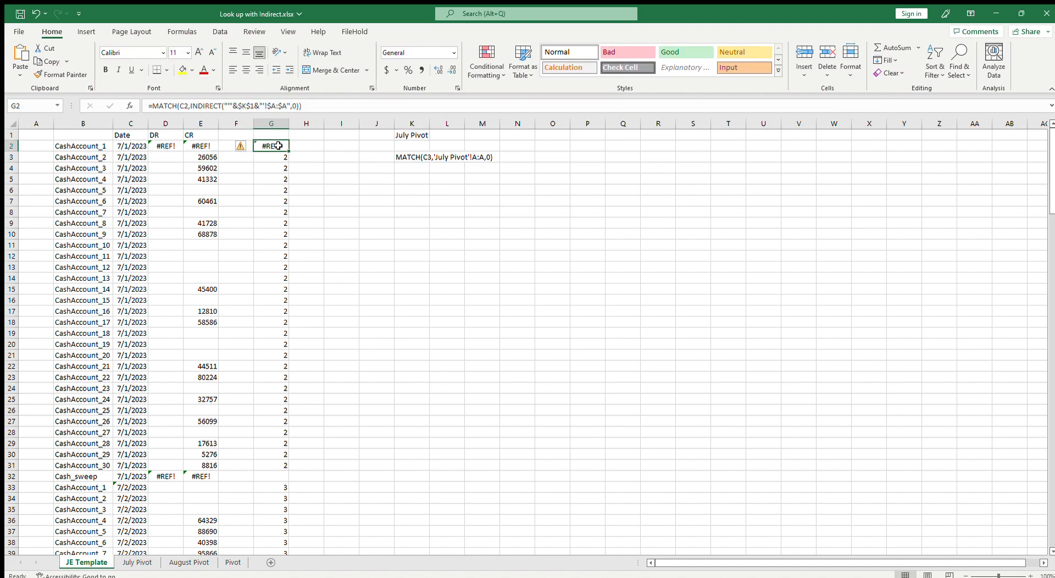
click(333, 108)
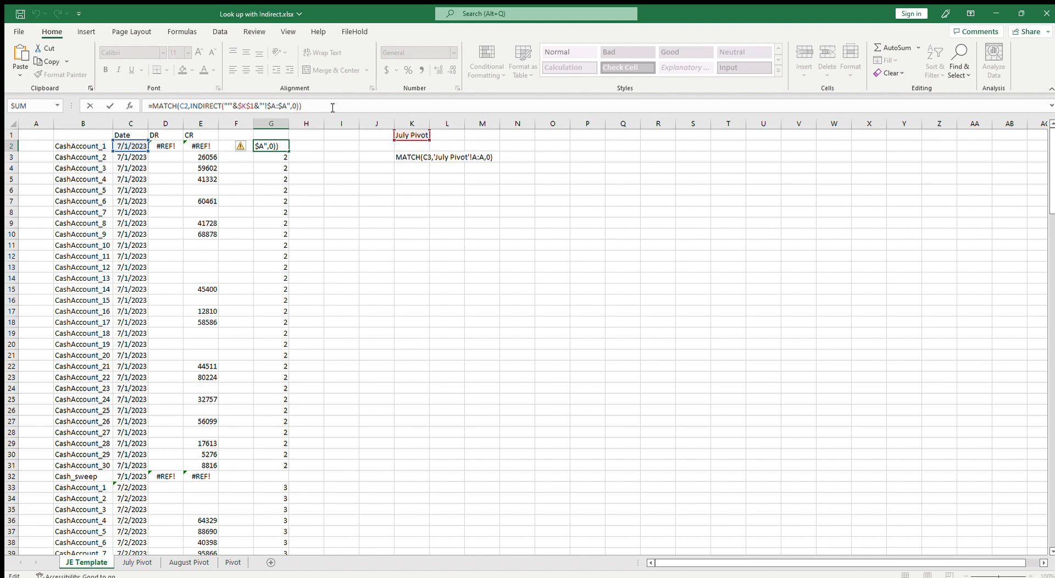
key(Return)
click(419, 179)
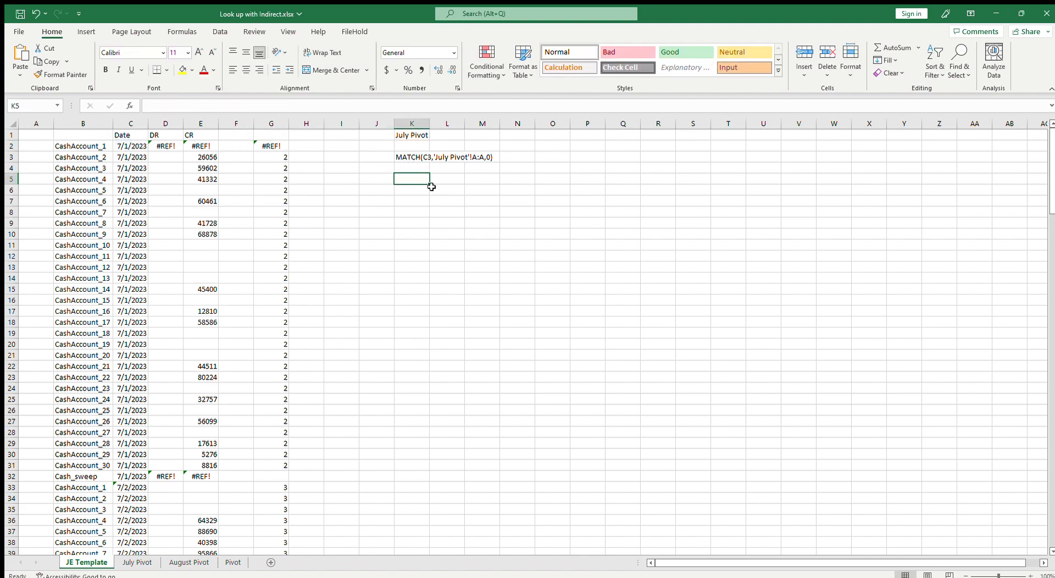
key(ctrl+v)
click(412, 223)
click(404, 184)
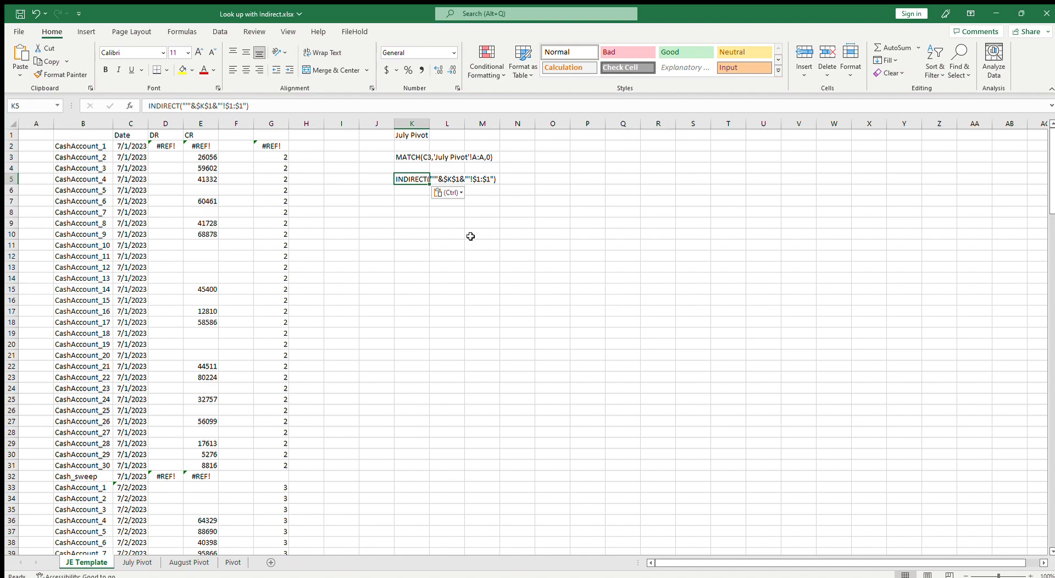
Trim K3's helper text down to the July Pivot'!A:A range reference
click(412, 158)
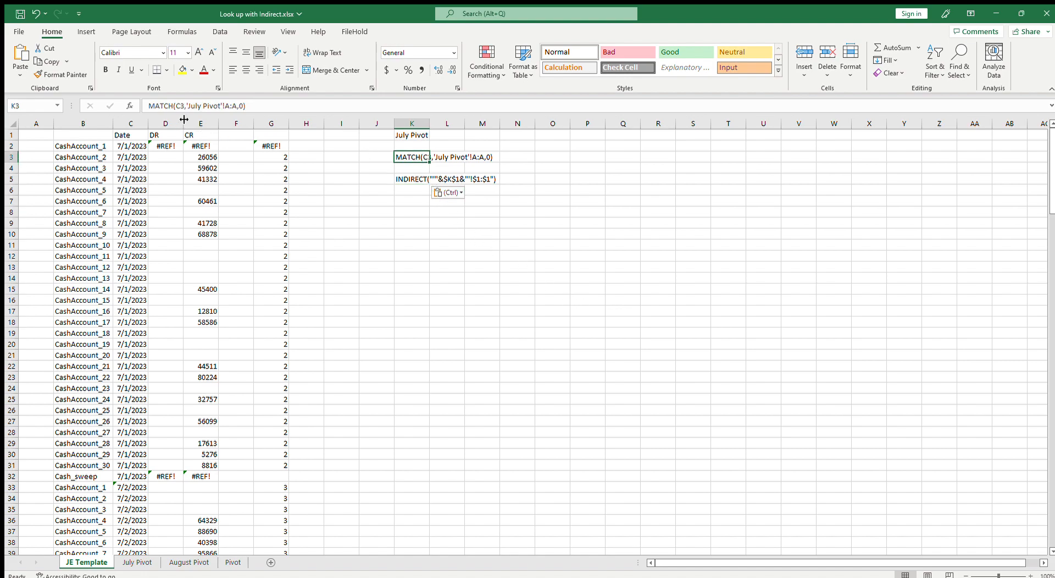
drag(186, 106, 148, 110)
key(BackSpace)
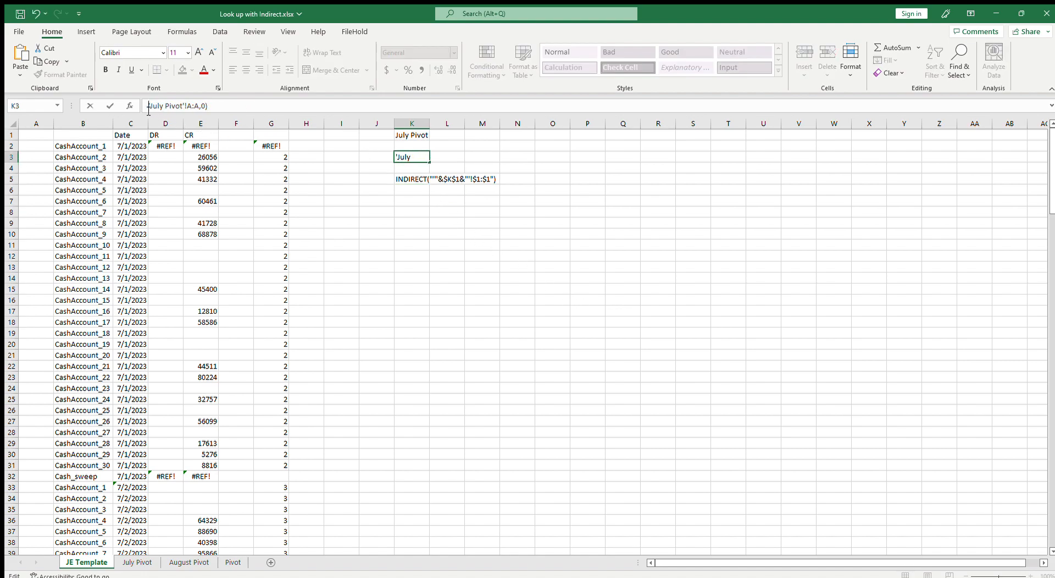
key(Right)
key(Right)
key(Right)
key(Right)
key(Right)
key(Right)
key(Right)
key(Right)
key(Right)
key(Right)
key(Right)
key(Right)
key(Right)
key(Right)
key(Right)
key(Right)
key(shift+End)
key(Delete)
key(Return)
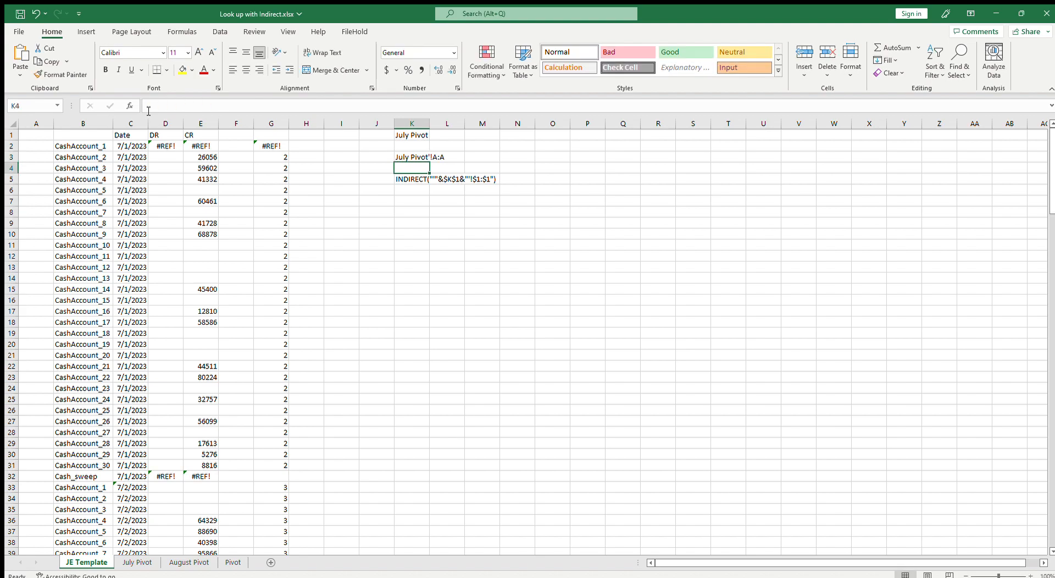
Edit K5's helper text so the INDIRECT reference points to column A:A instead of row 1
click(405, 178)
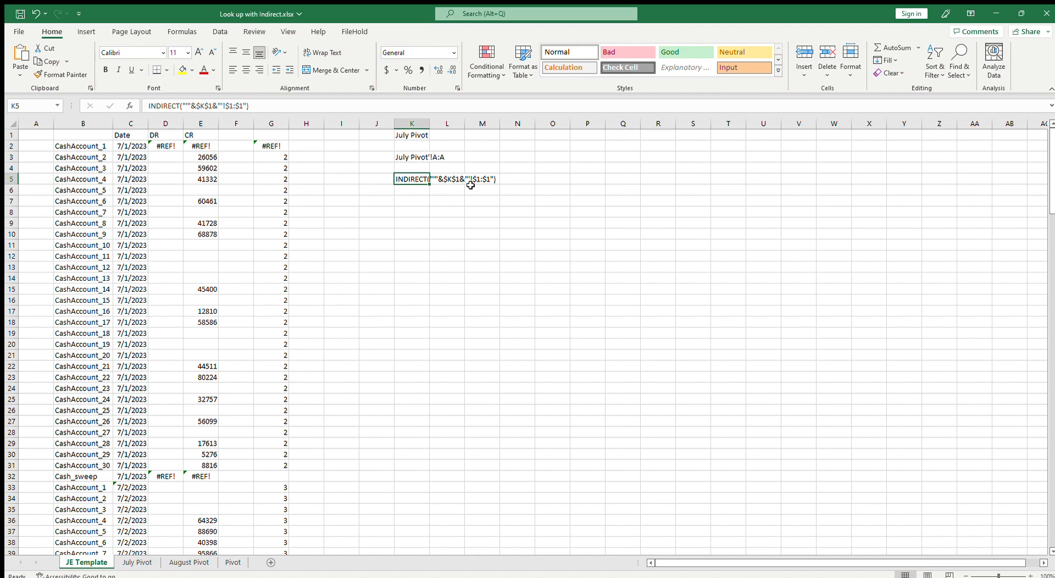
click(231, 106)
key(BackSpace)
text(A)
key(Right)
key(Right)
key(BackSpace)
text(A)
key(Delete)
key(Delete)
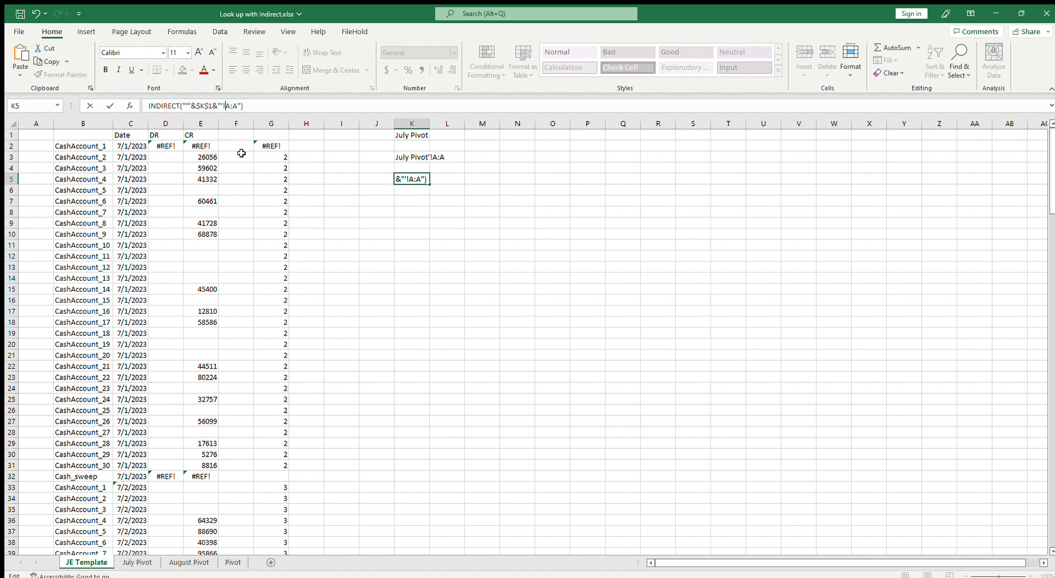
key(End)
key(Return)
key(Up)
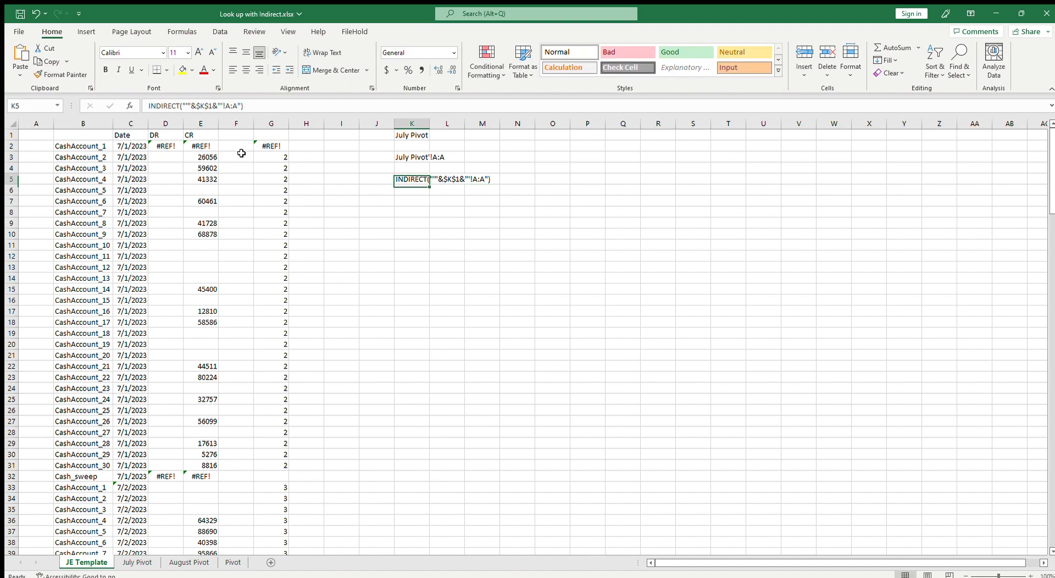
Replace the 'July Pivot'!A:A range in G3's MATCH formula with the INDIRECT reference and fill it up into G2
drag(214, 108, 146, 106)
key(ctrl+c)
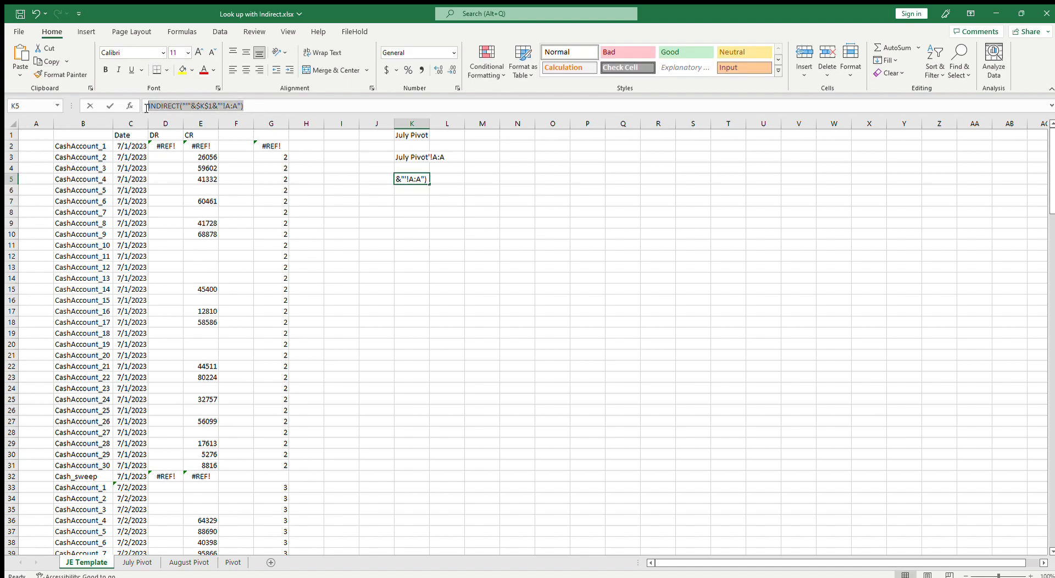
key(Escape)
click(262, 160)
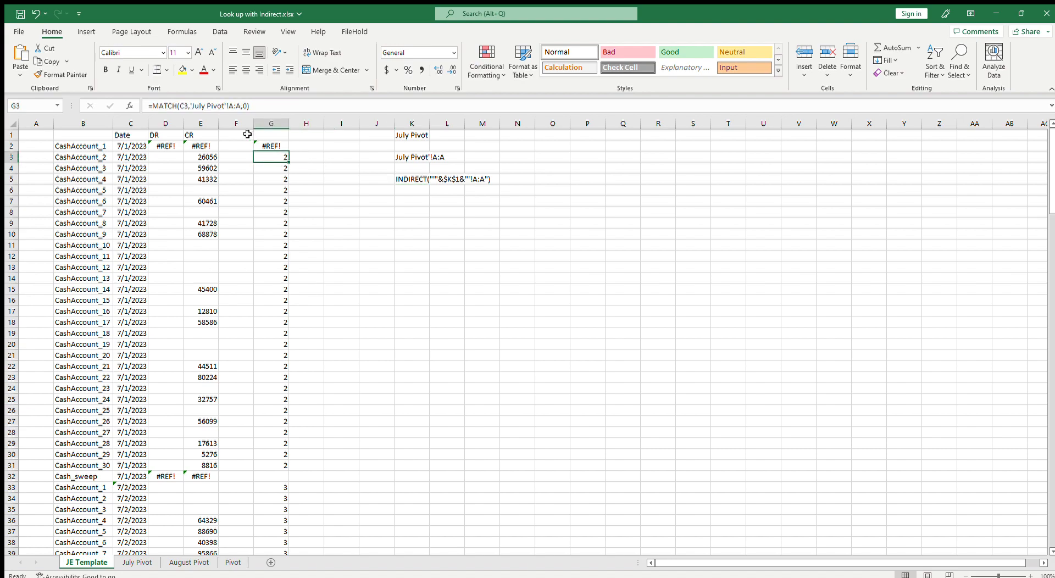
drag(190, 106, 241, 106)
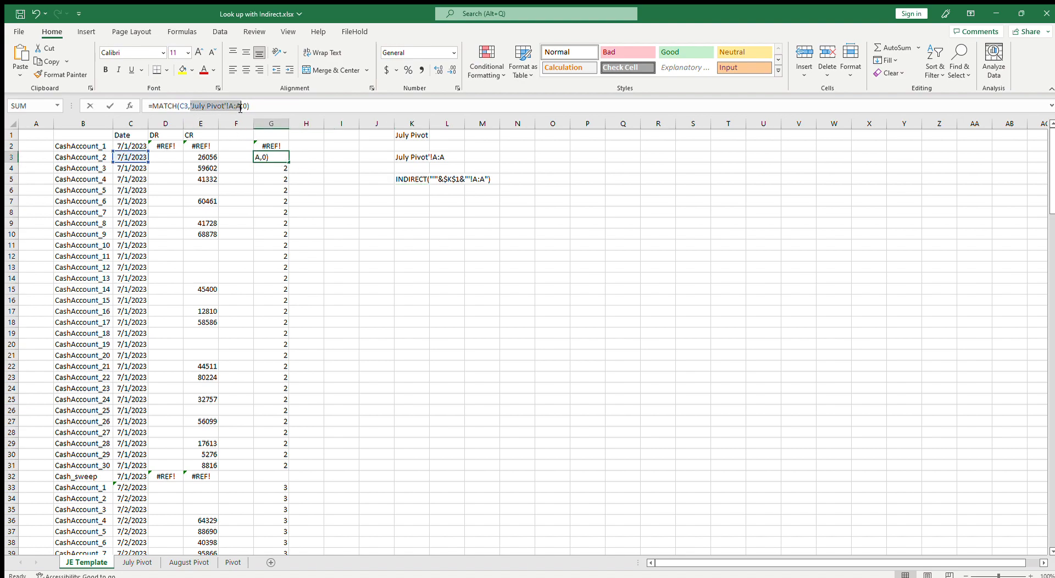
key(ctrl+v)
key(Return)
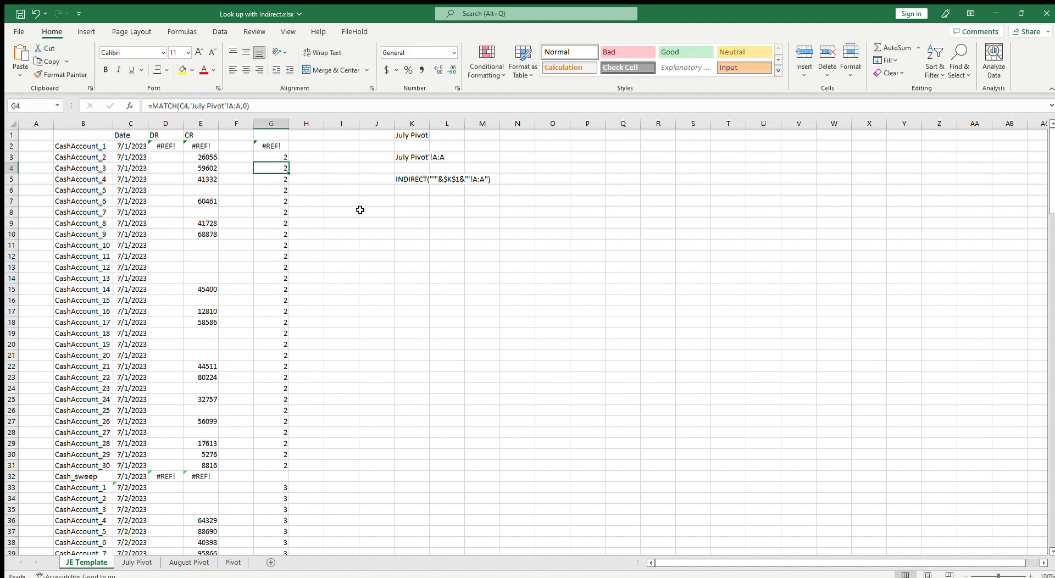
key(Up)
drag(289, 162, 285, 146)
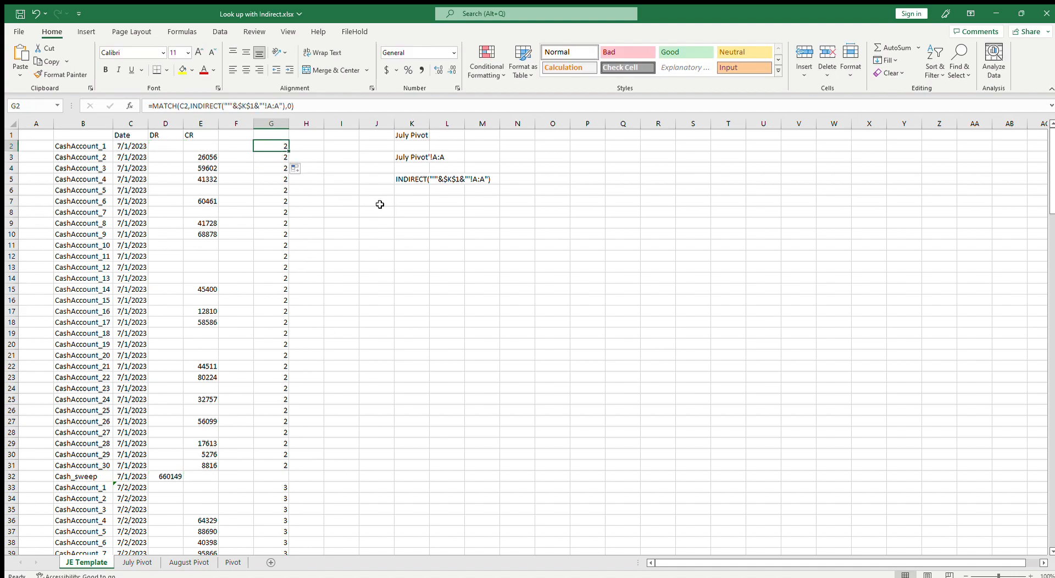
Clear the K3:L10 helper notes and fill G2's INDIRECT-based MATCH formula down column G through row 187
drag(416, 156, 447, 240)
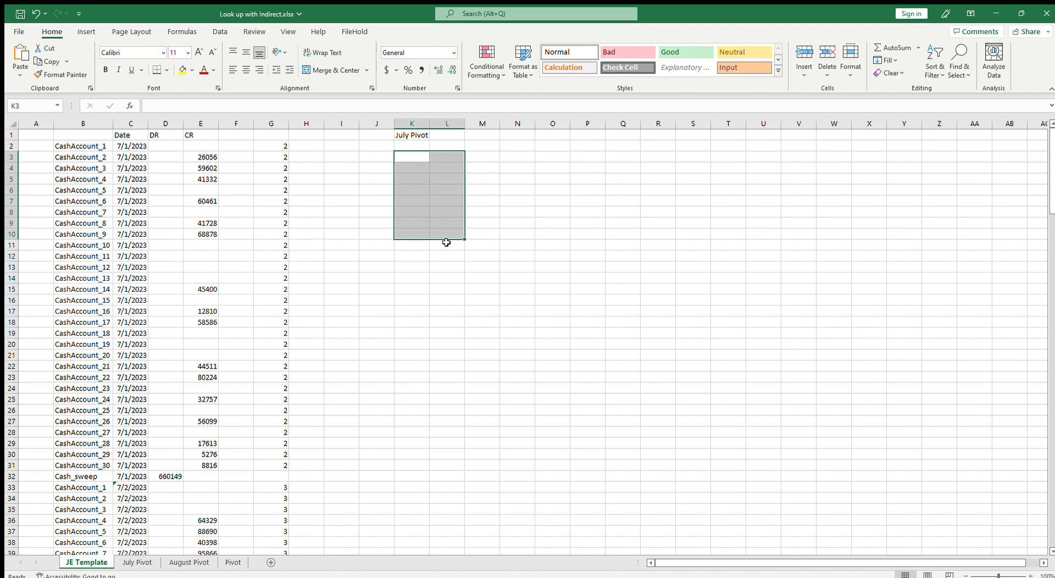
click(277, 145)
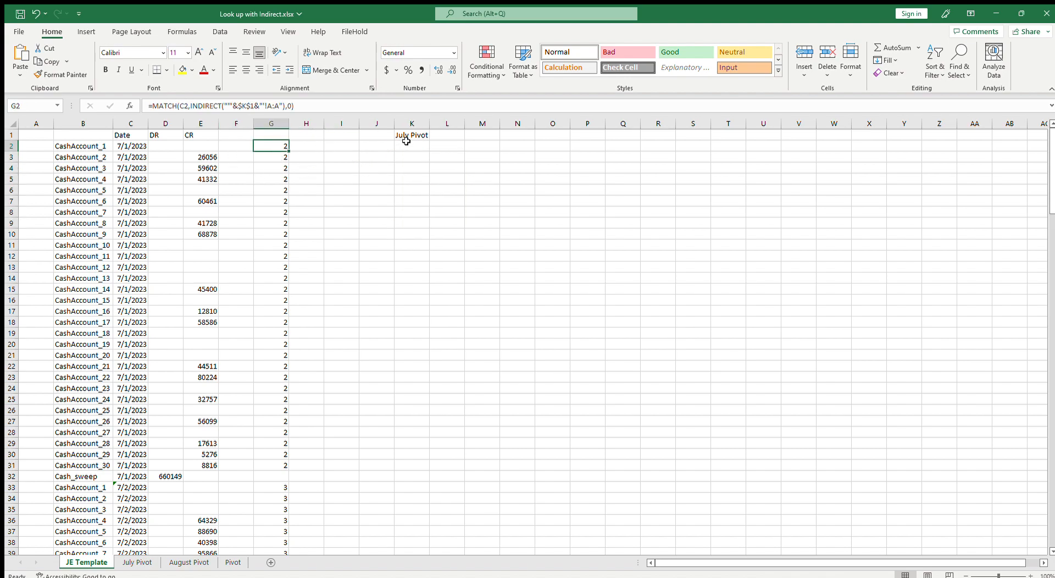
drag(288, 151, 317, 543)
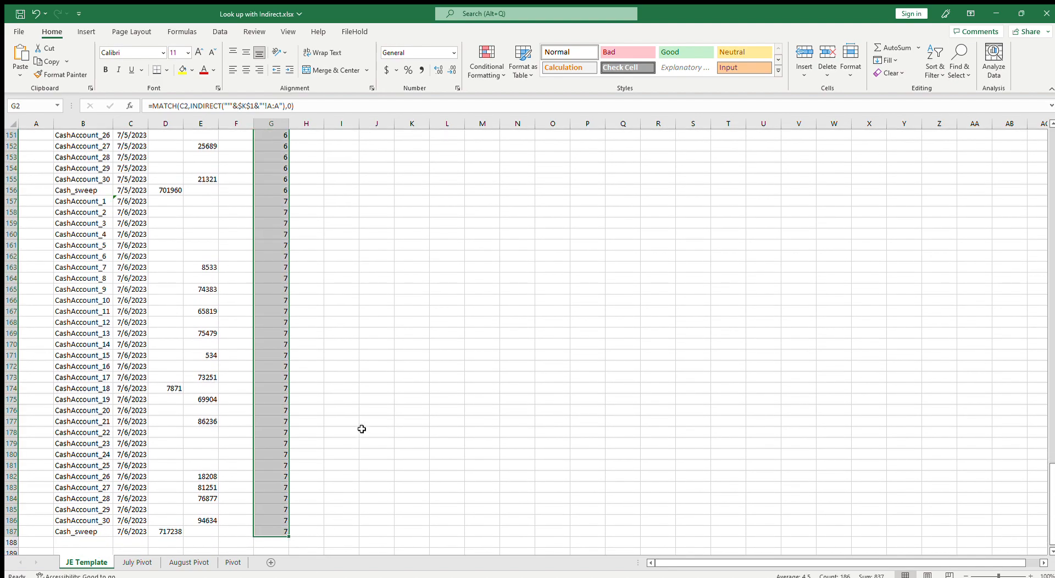
scroll(361, 429, up, 14)
scroll(362, 429, down, 1)
key(ctrl+Home)
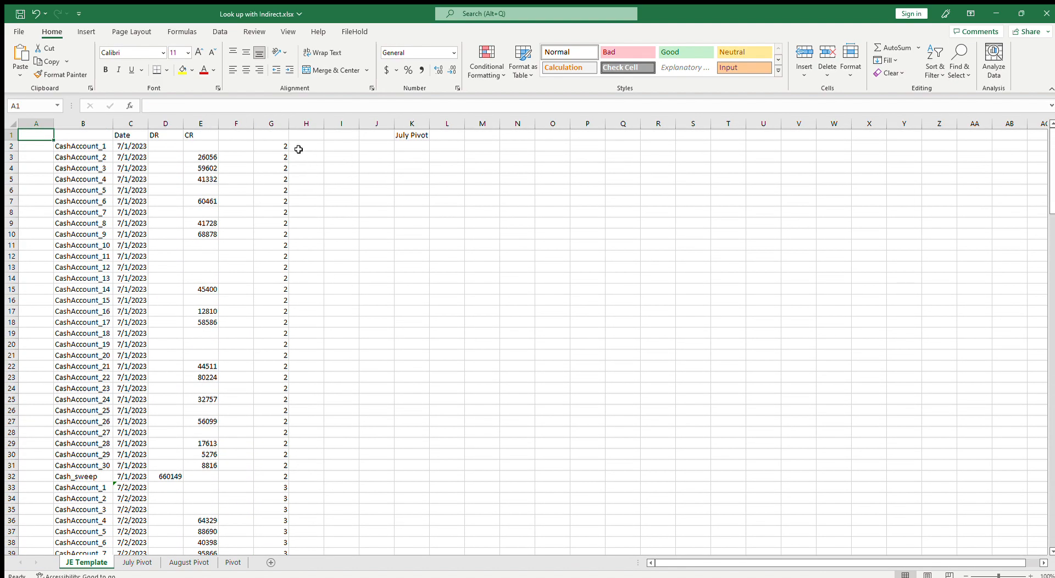
click(272, 145)
key(F2)
key(Escape)
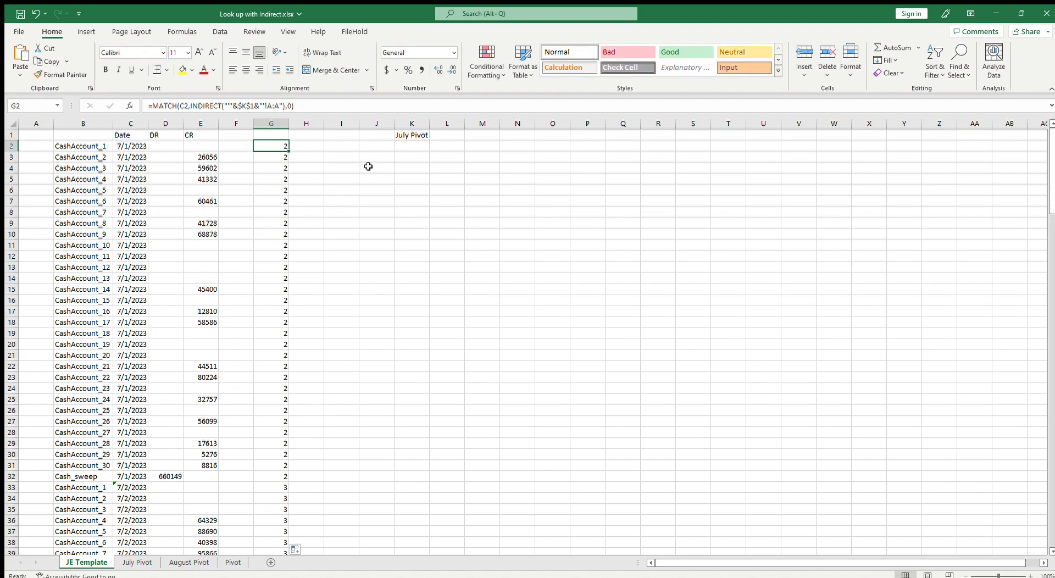
Change the sheet-name cell K1 to August Pivot
click(412, 136)
text(Au)
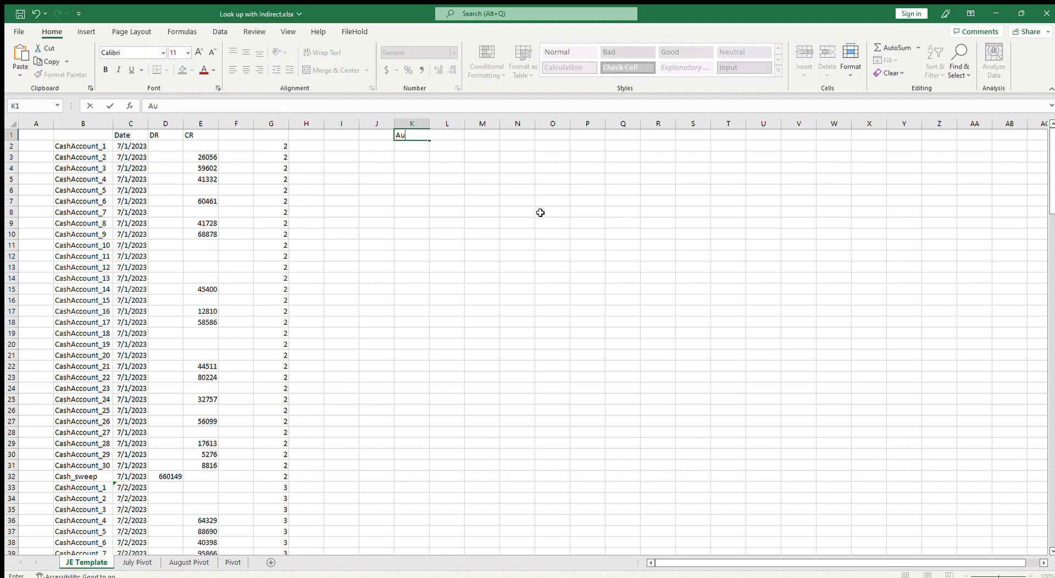
text(gust)
key(Return)
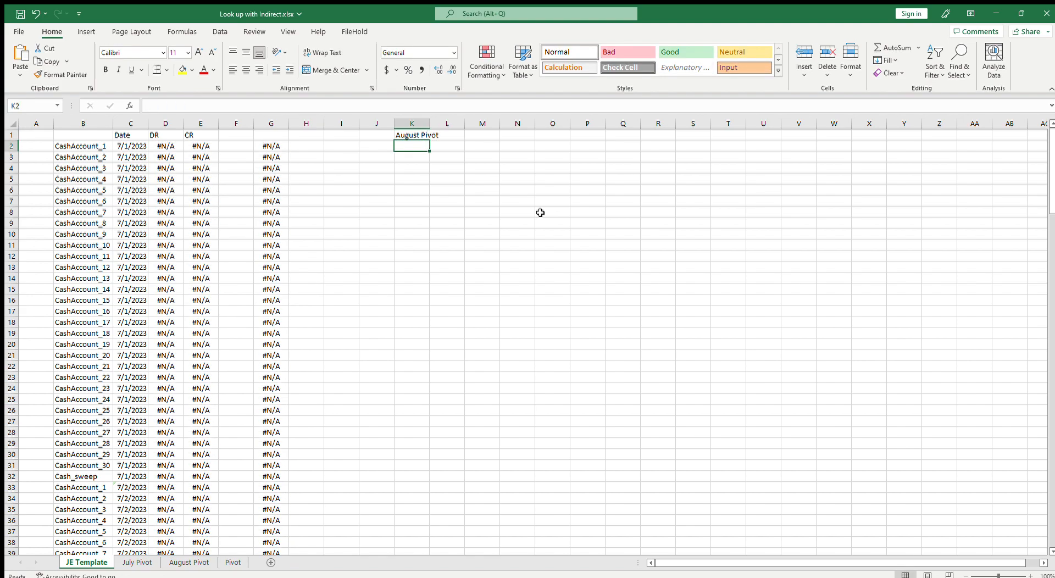
Examine the template's date column and the August Pivot sheet's dates to see why lookups fail
click(127, 146)
click(267, 146)
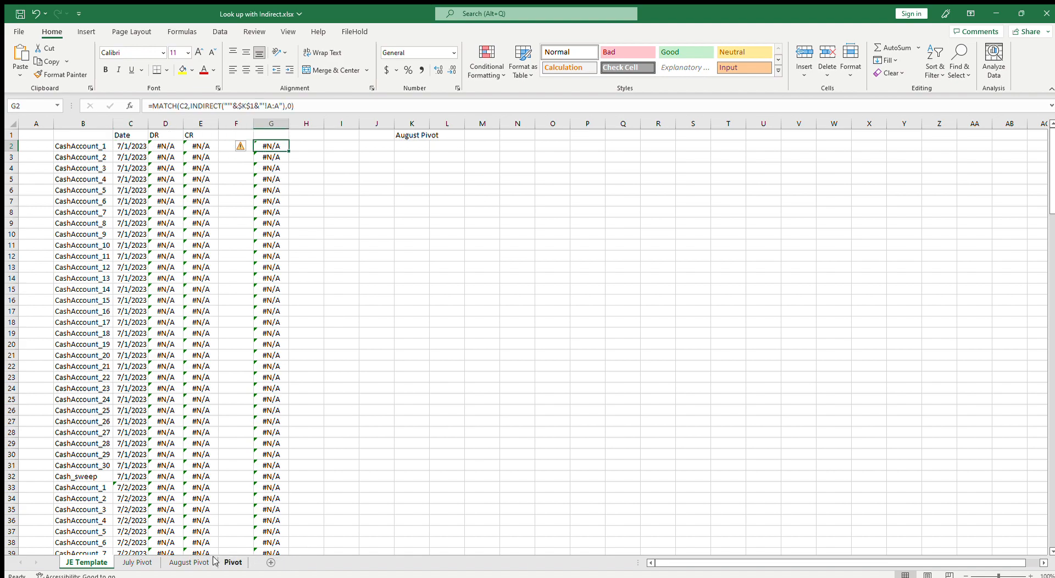
click(189, 562)
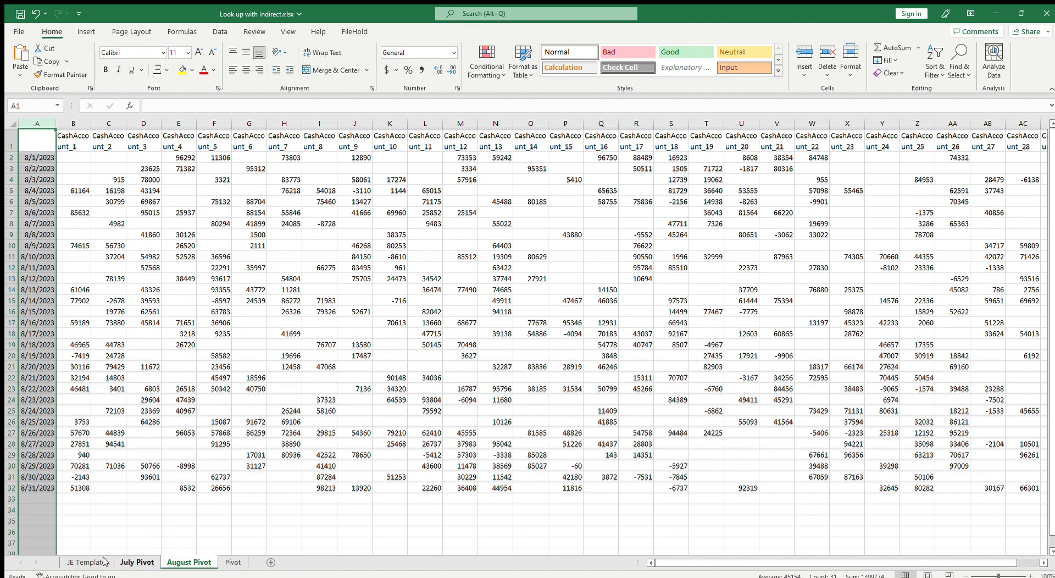
click(86, 562)
click(177, 523)
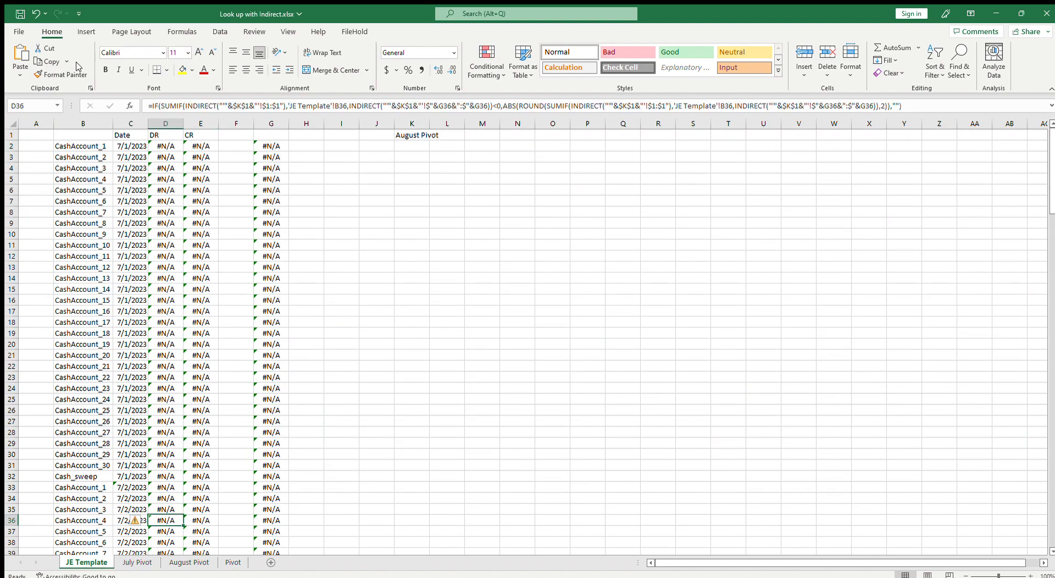
click(157, 341)
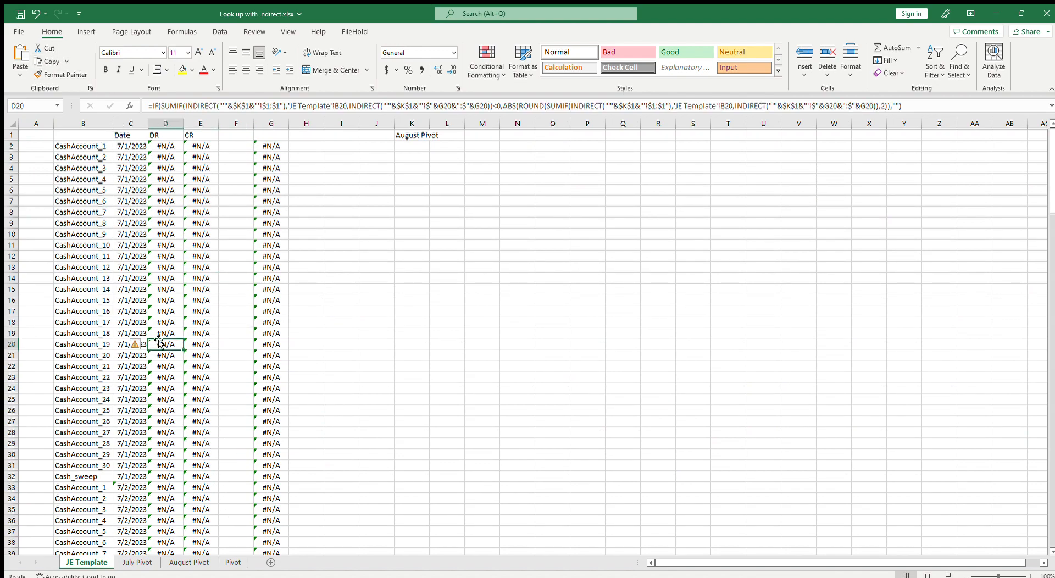
click(129, 125)
click(127, 179)
click(130, 146)
click(132, 125)
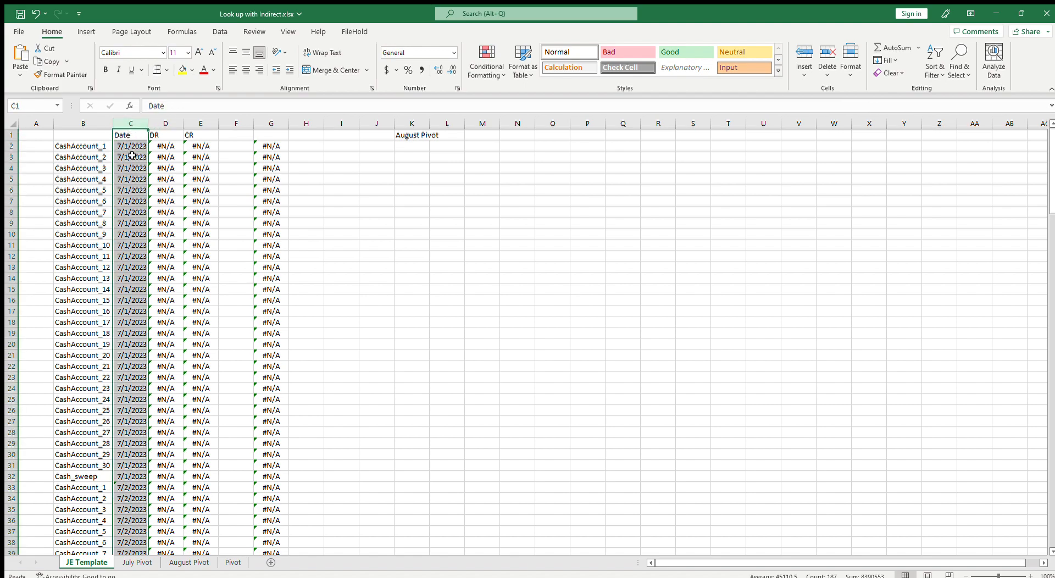
click(130, 147)
click(127, 135)
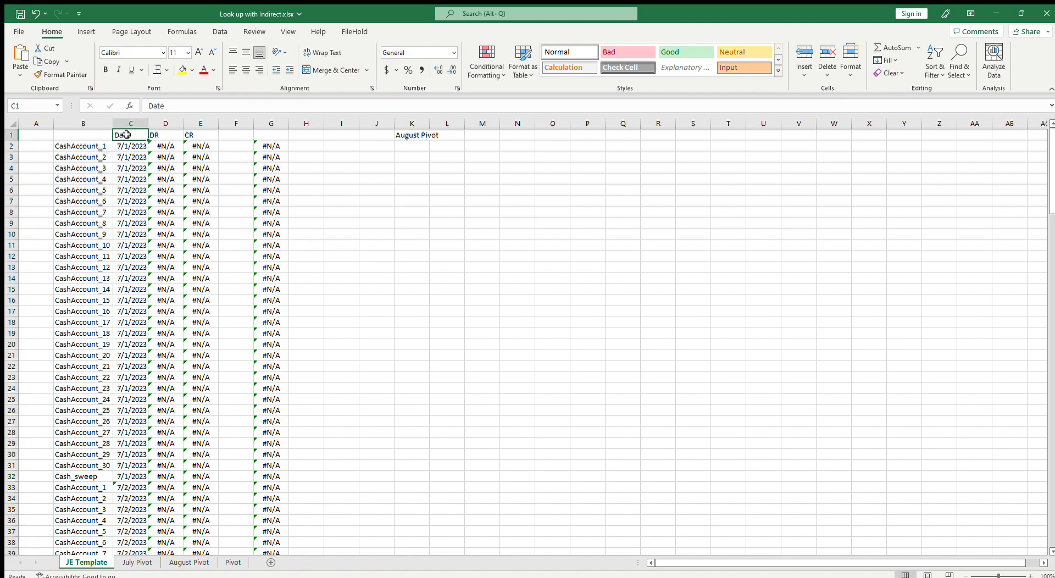
Set C2's date to 8/1/2023
click(136, 145)
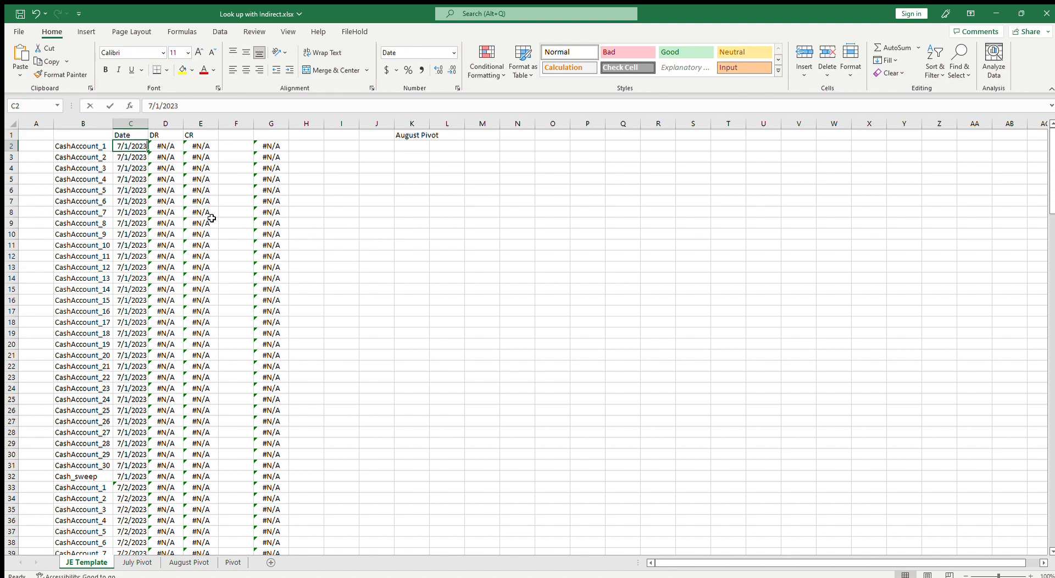
text(8/)
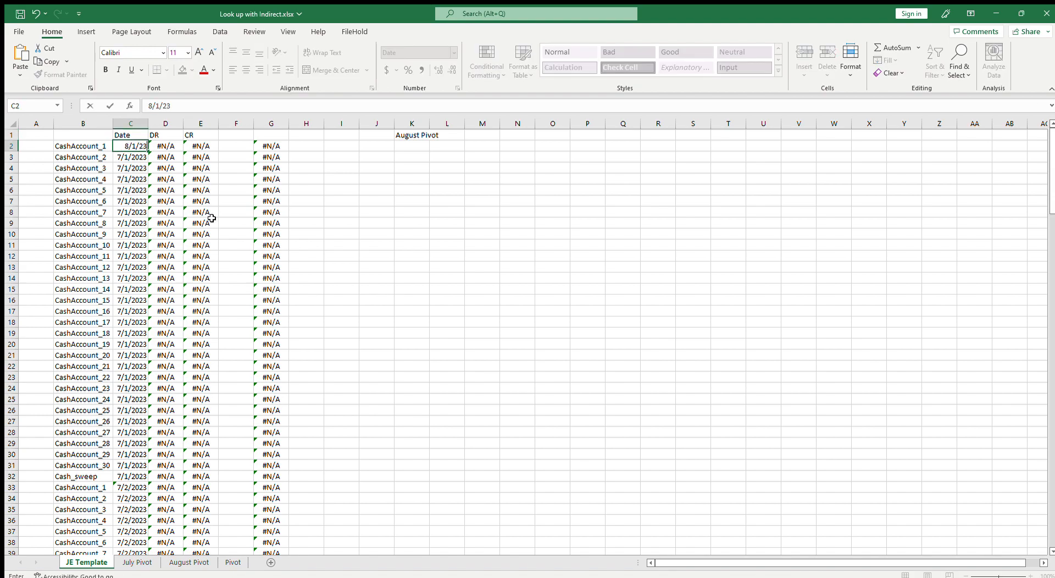
text(1/2023)
key(Return)
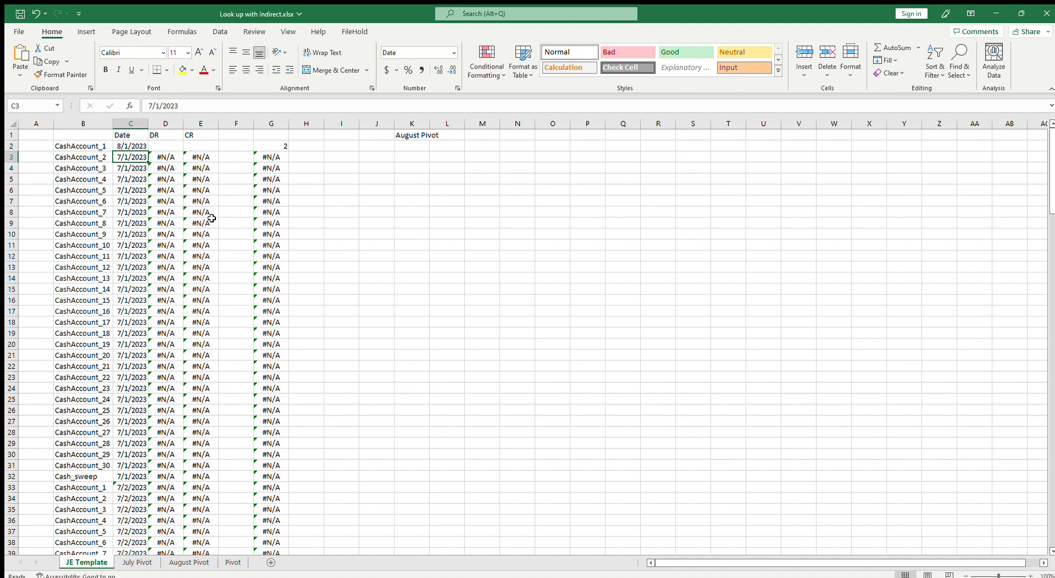
Make C3 equal C2 and copy that formula down through C31
text(=)
key(Up)
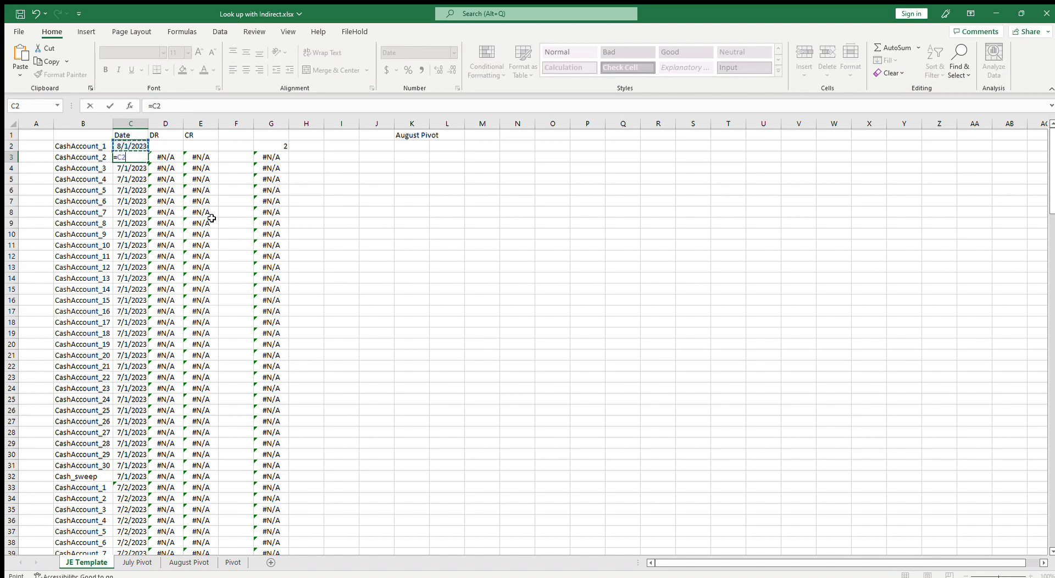
key(Return)
click(136, 157)
key(ctrl+c)
drag(132, 167, 131, 464)
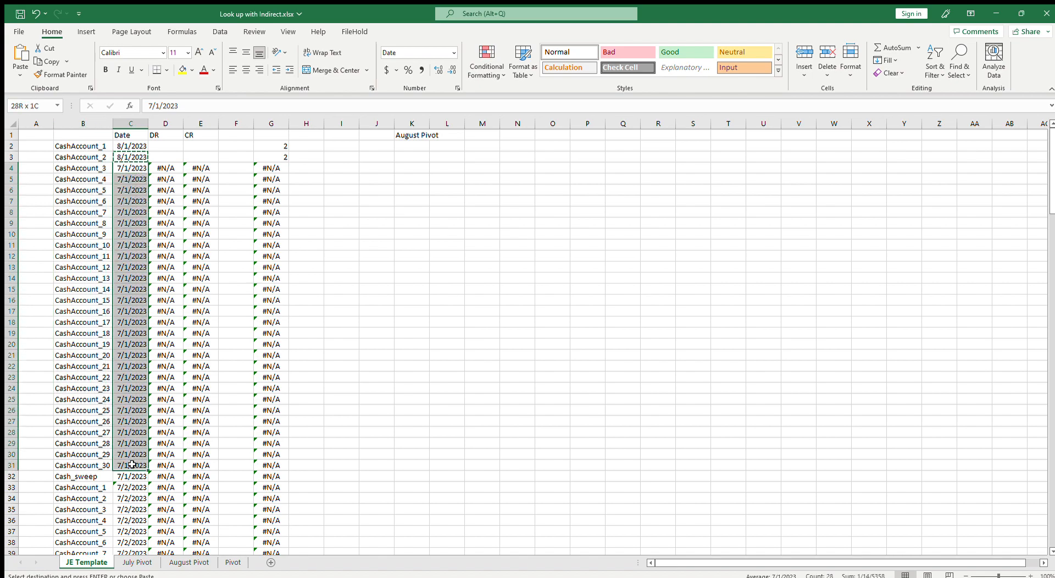
key(ctrl+v)
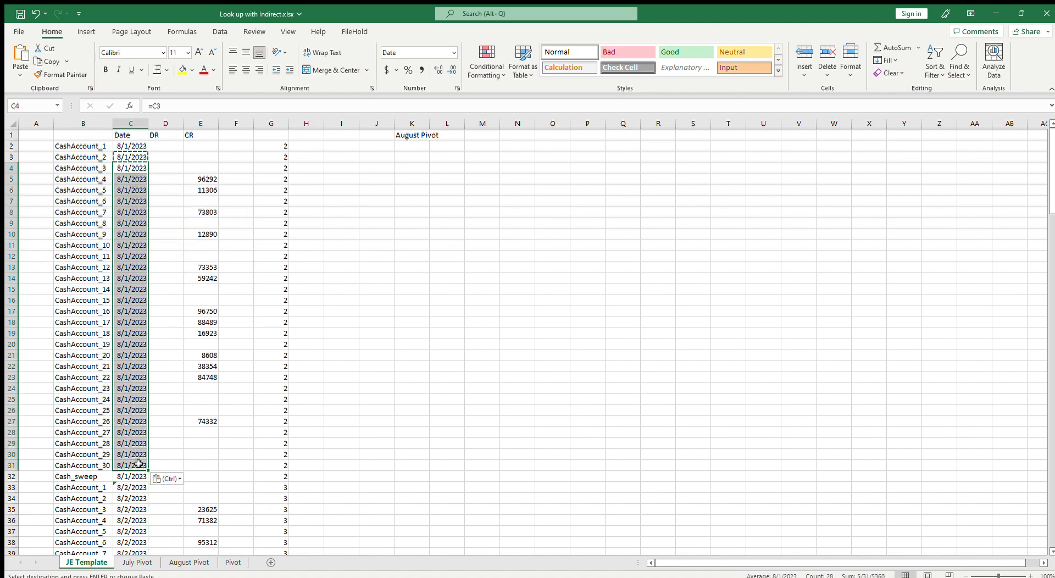
key(Escape)
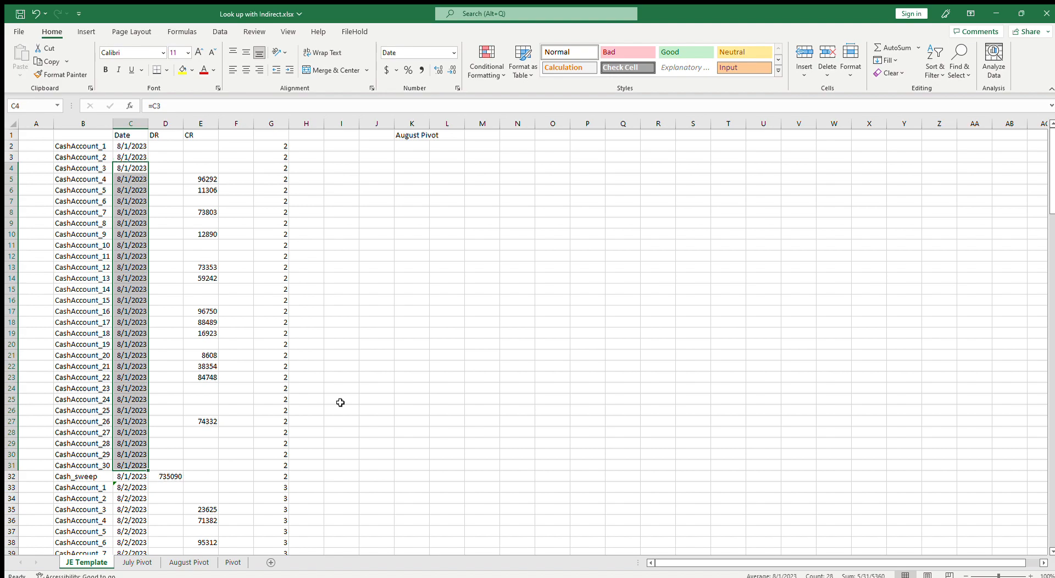
Enter the date 8/1/2023 in cell J1 beside the sheet-name cell
scroll(188, 467, down, 17)
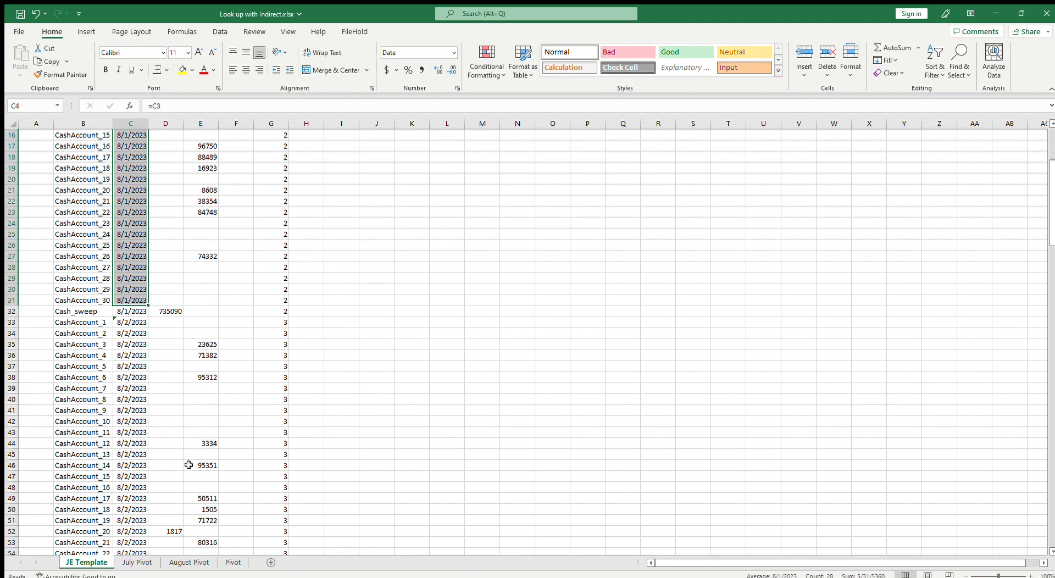
scroll(188, 468, up, 17)
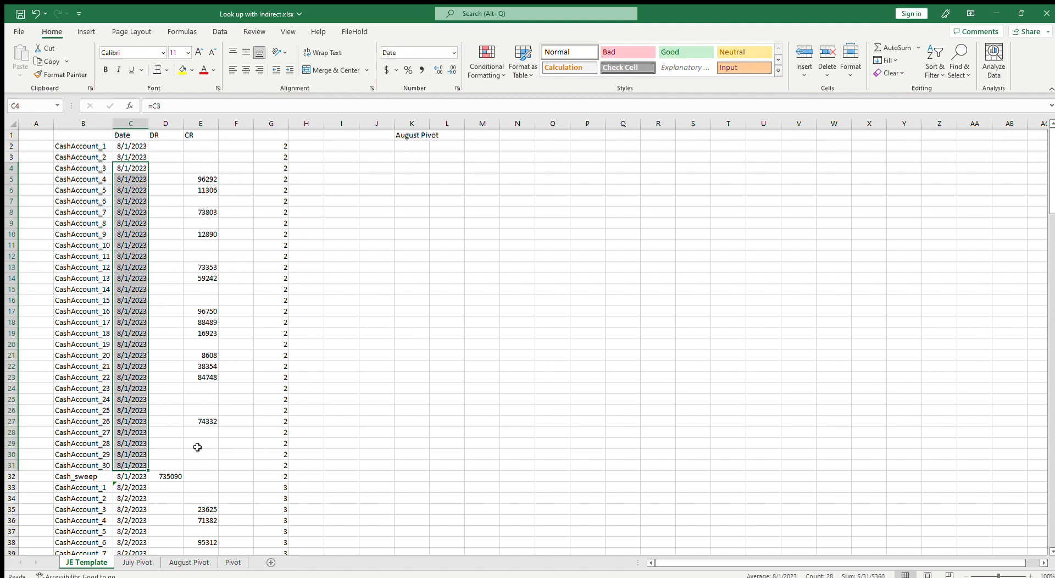
click(130, 146)
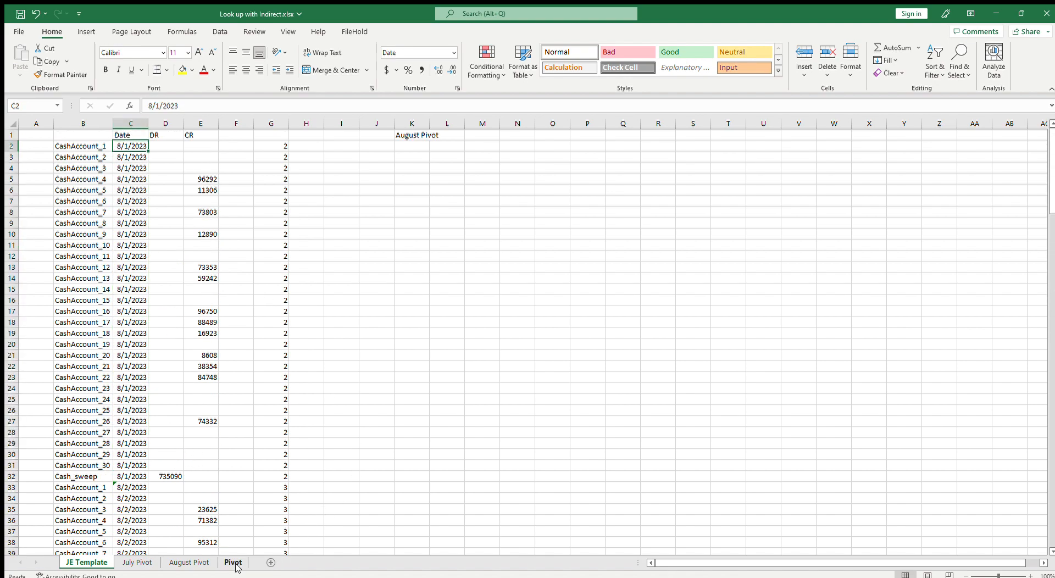
click(411, 289)
click(285, 148)
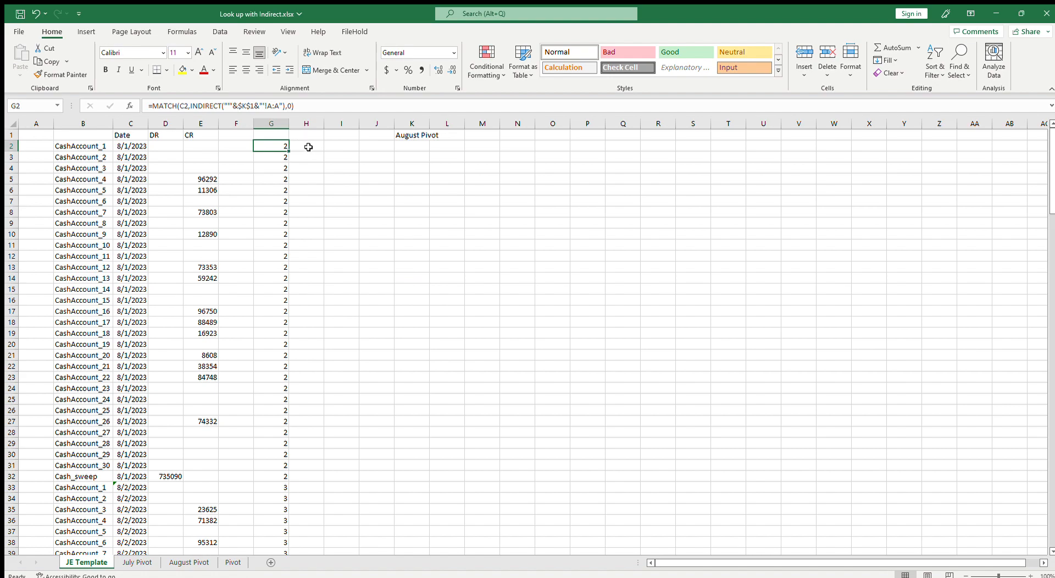
click(137, 145)
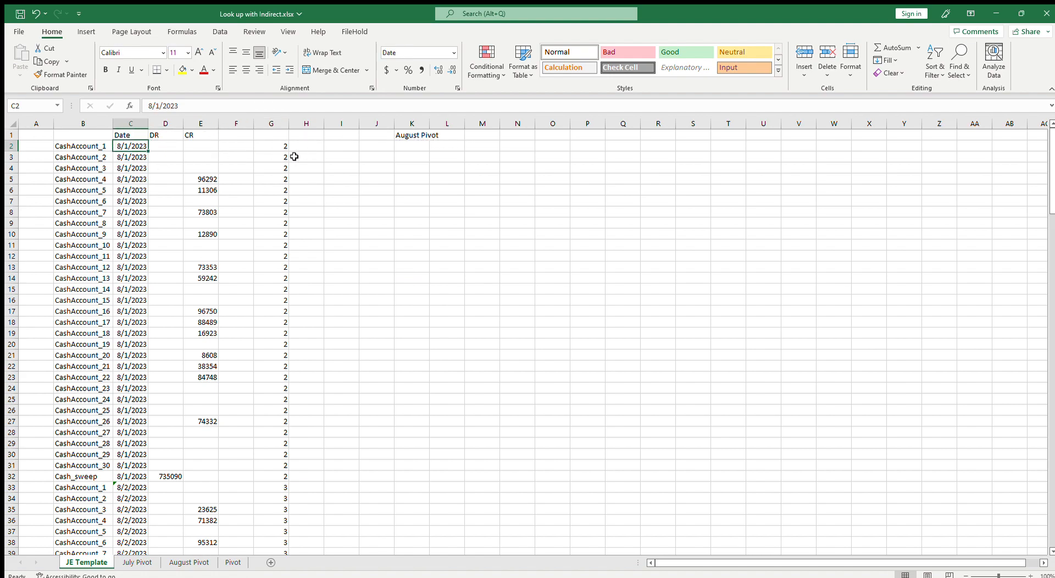
click(378, 138)
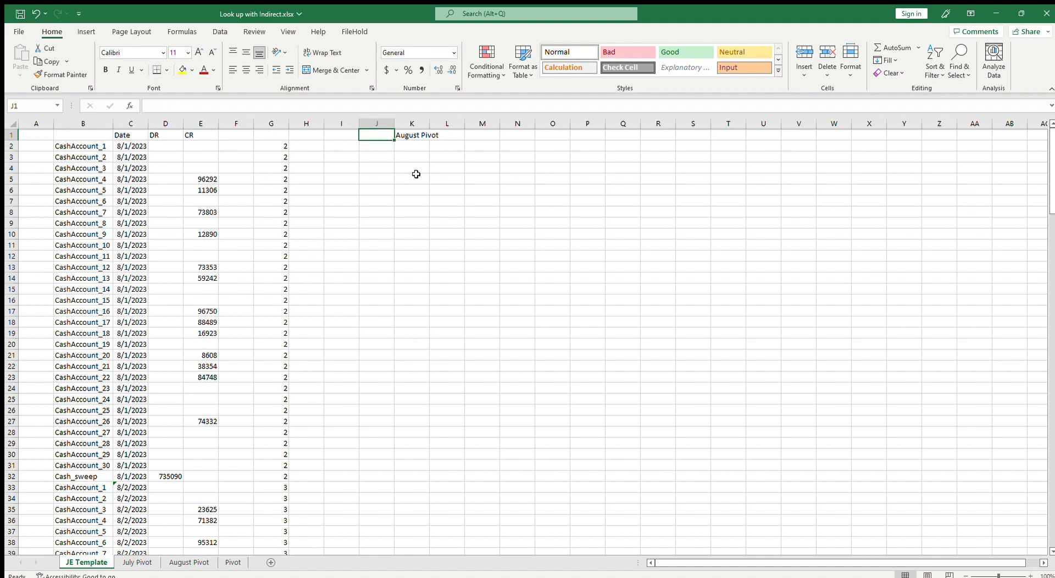
text(8/1/)
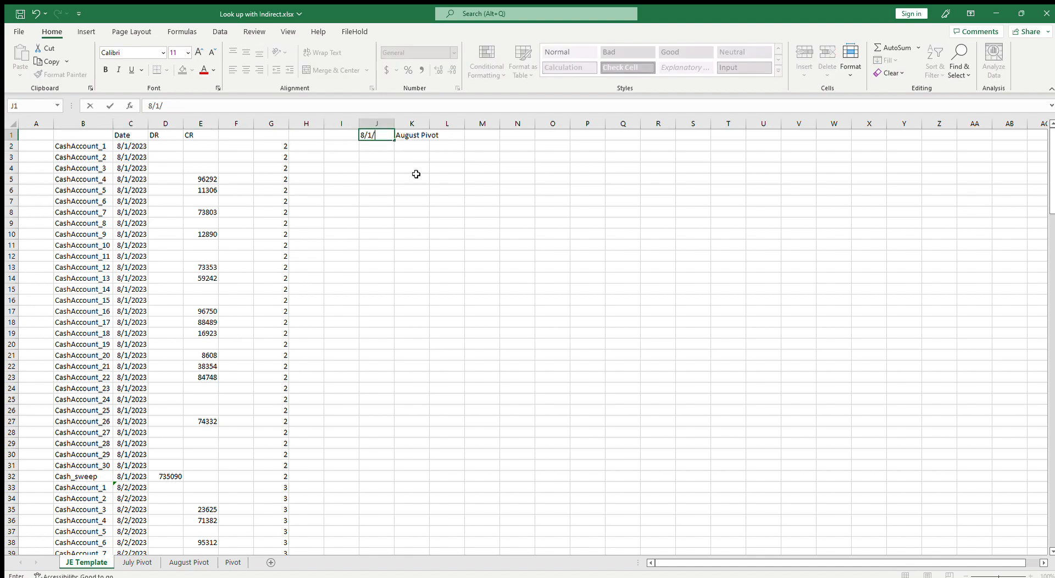
text(2023)
key(Tab)
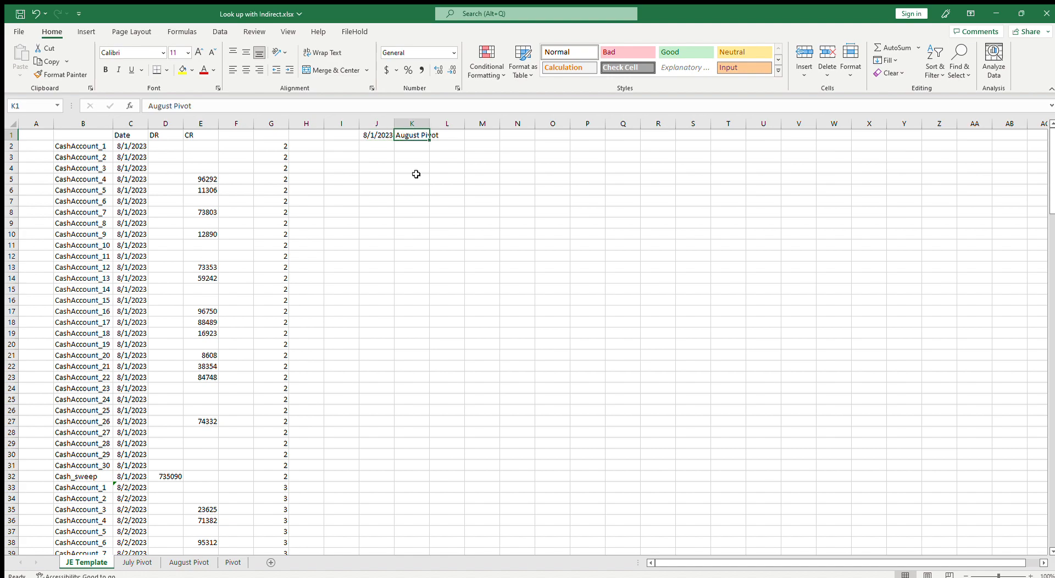
Make C2's date a formula referencing J1
key(Left)
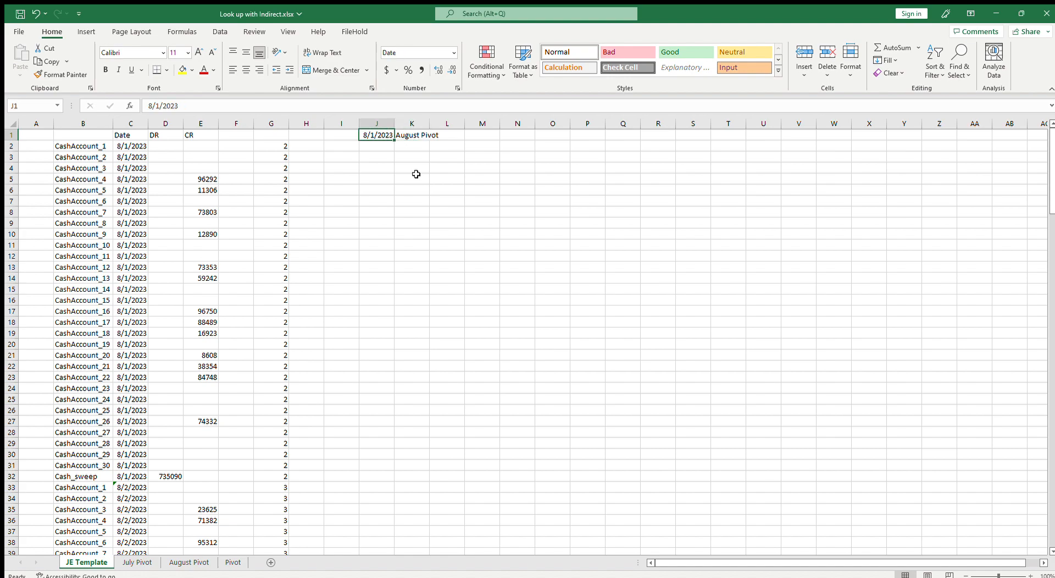
key(Left)
key(Left)
key(Left)
key(Left)
key(Left)
key(Left)
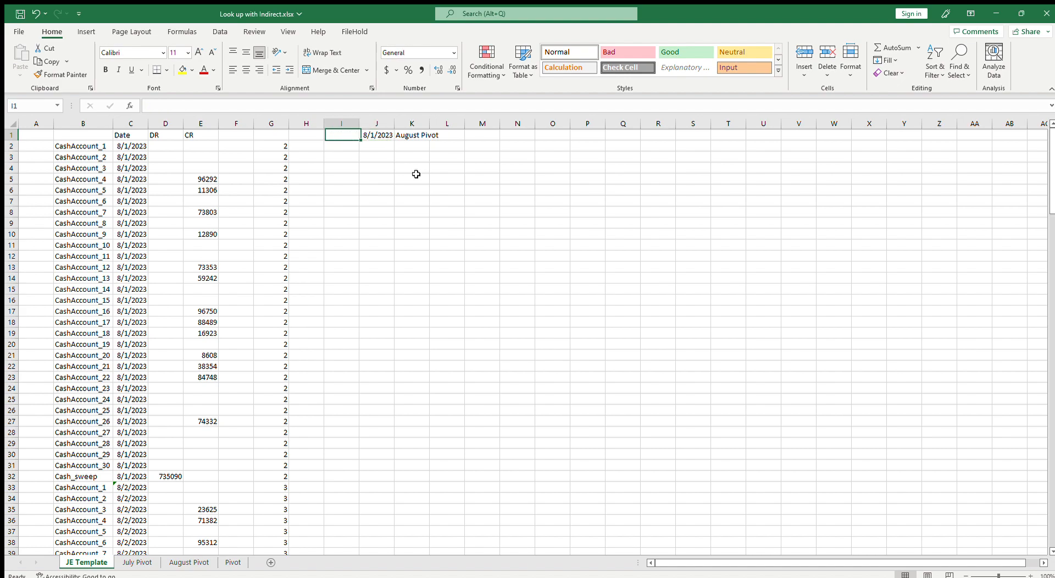
key(Down)
key(Left)
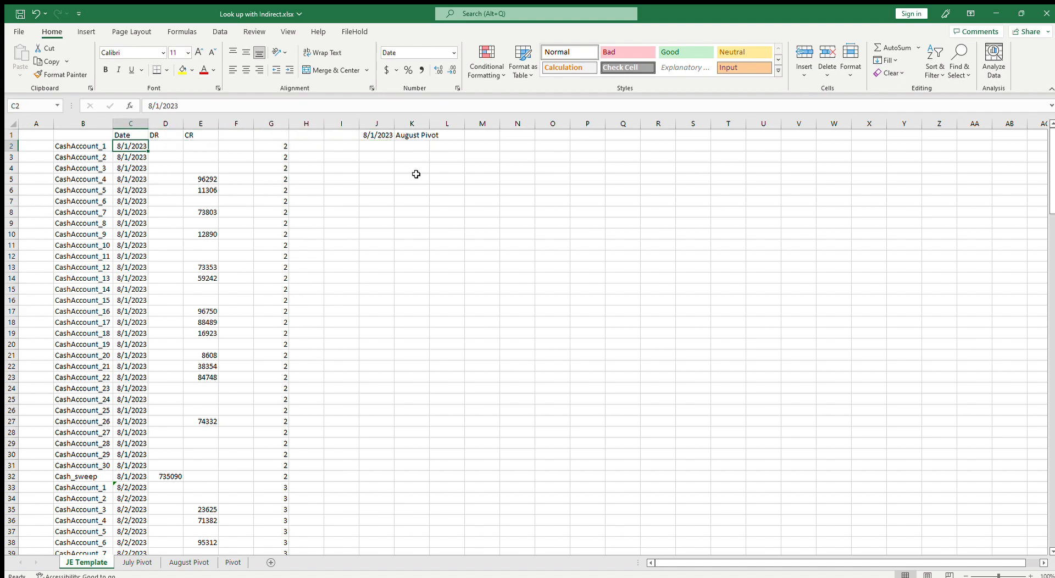
text(=)
click(380, 138)
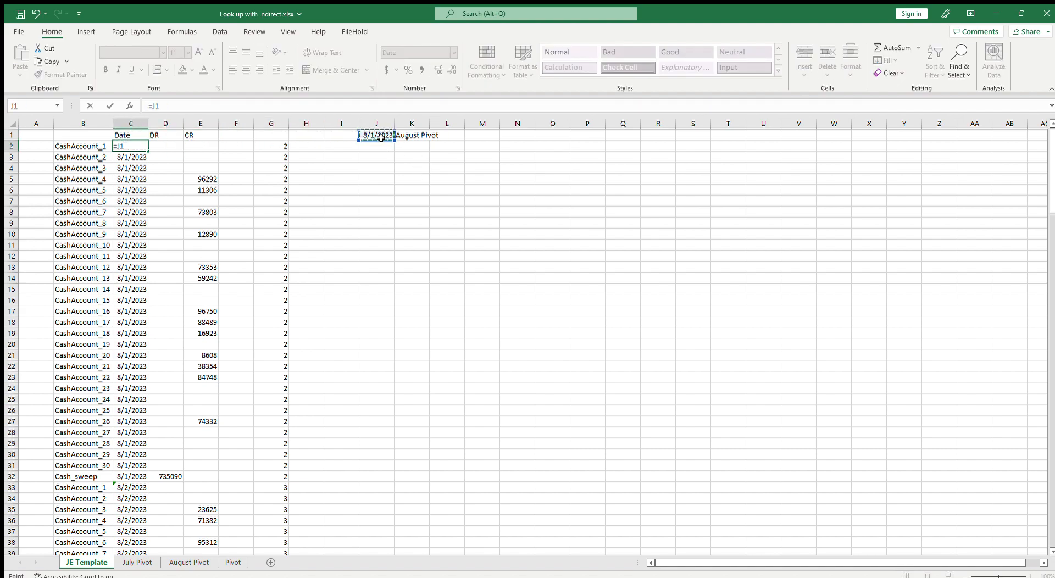
key(Return)
Save the workbook
click(274, 156)
scroll(266, 358, down, 5)
scroll(272, 379, up, 5)
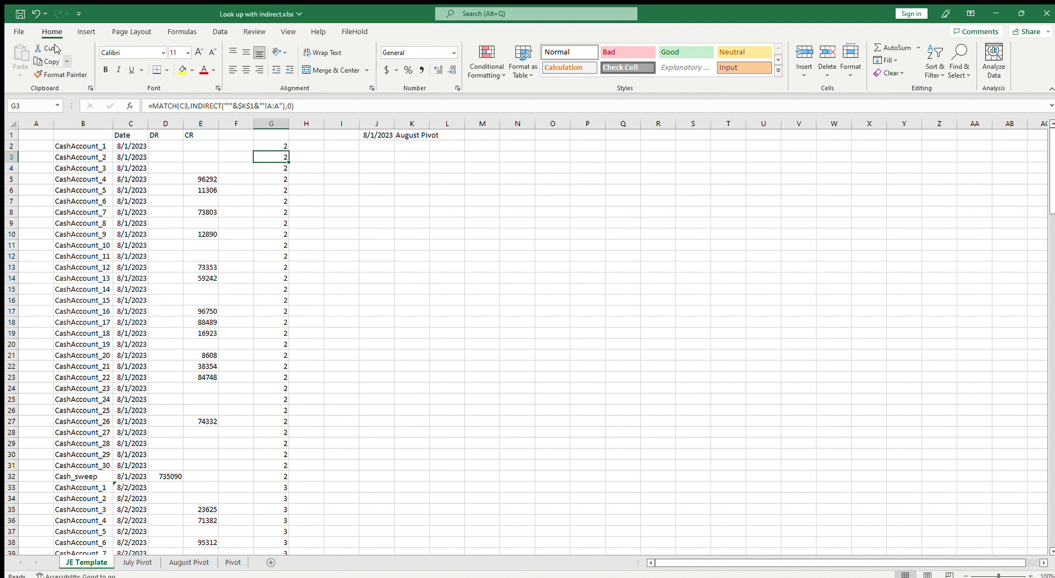
click(20, 14)
Duplicate the Pivot sheet to create a new copy for September
click(189, 562)
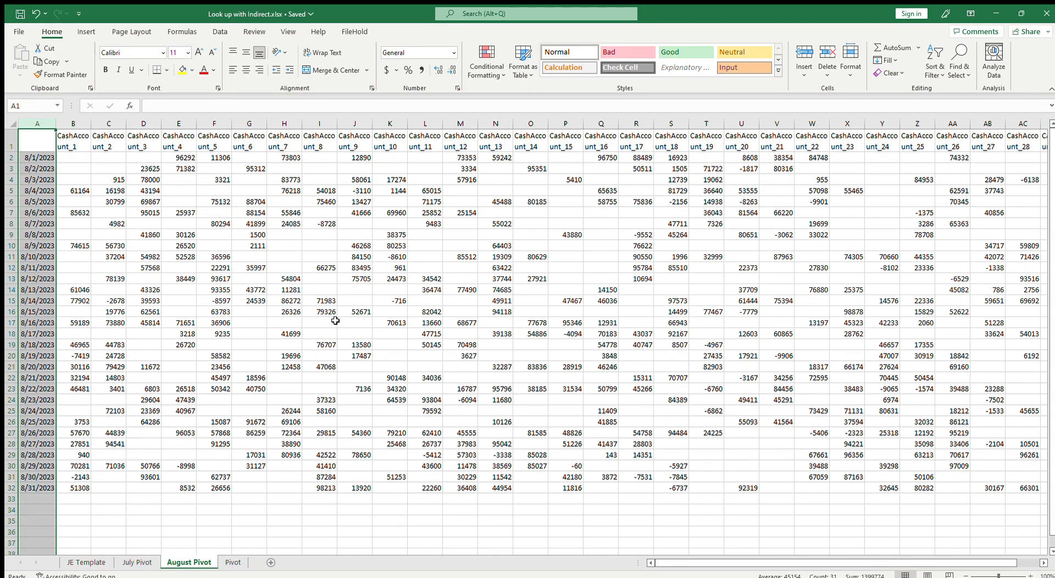
click(97, 562)
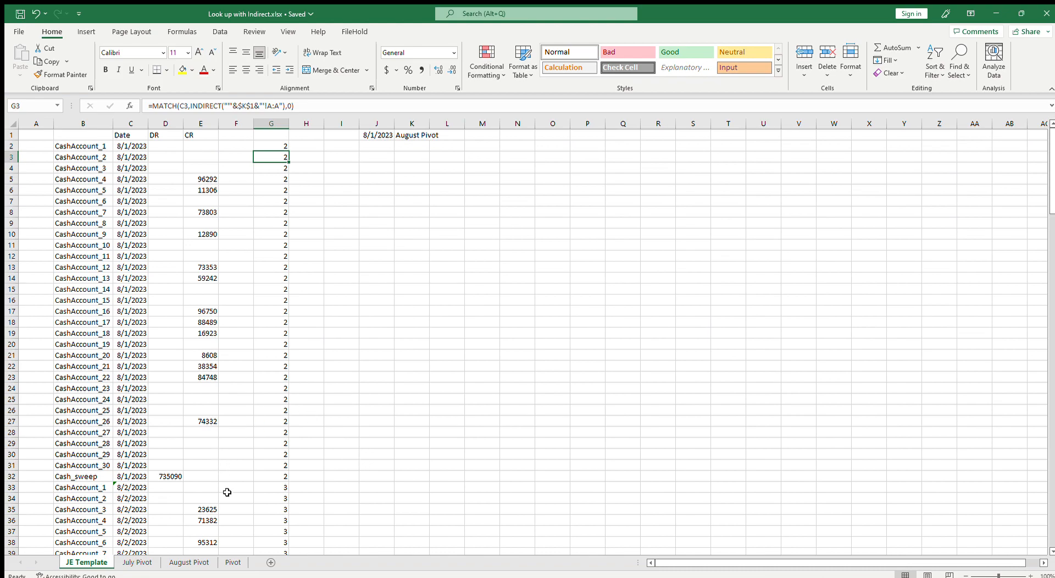
scroll(267, 425, down, 3)
scroll(267, 426, up, 3)
click(231, 563)
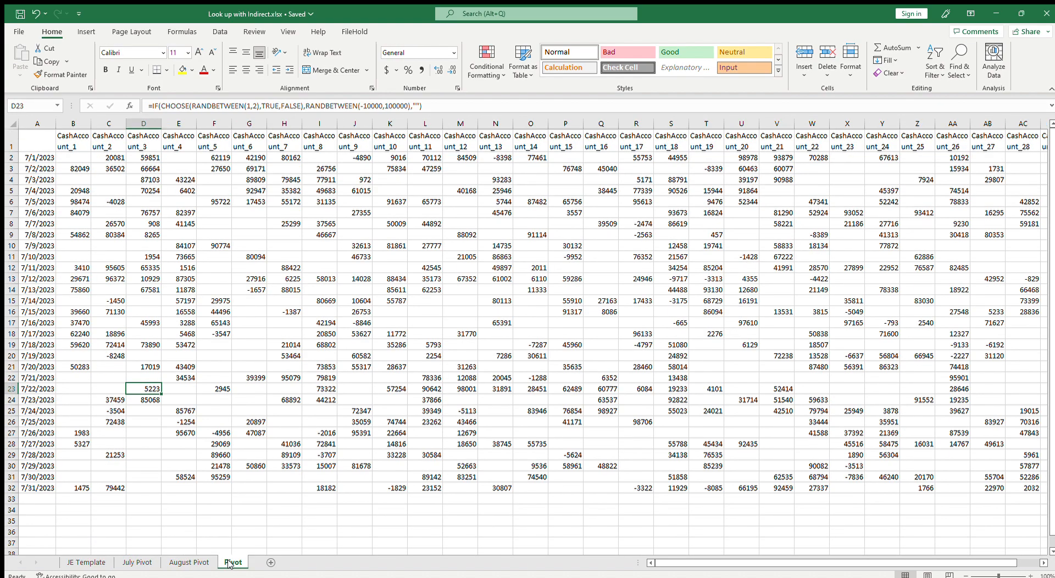
key(alt+Tab)
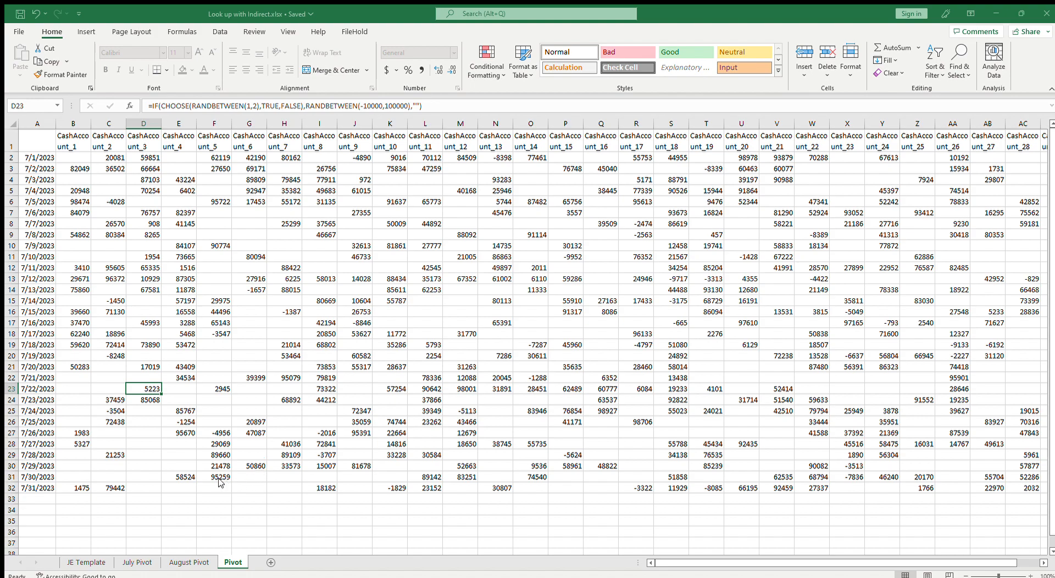
click(290, 545)
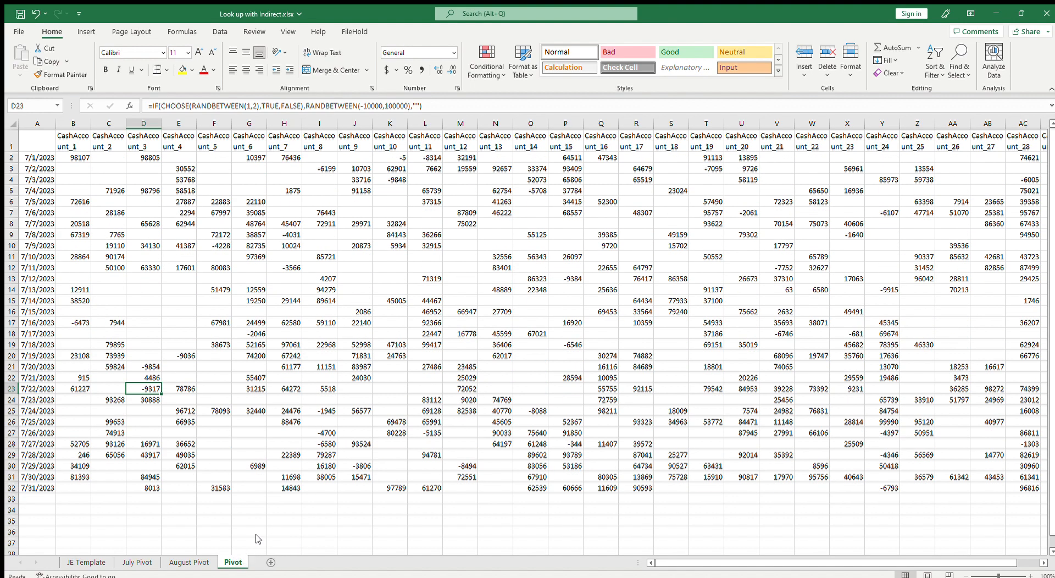
key(alt+Tab)
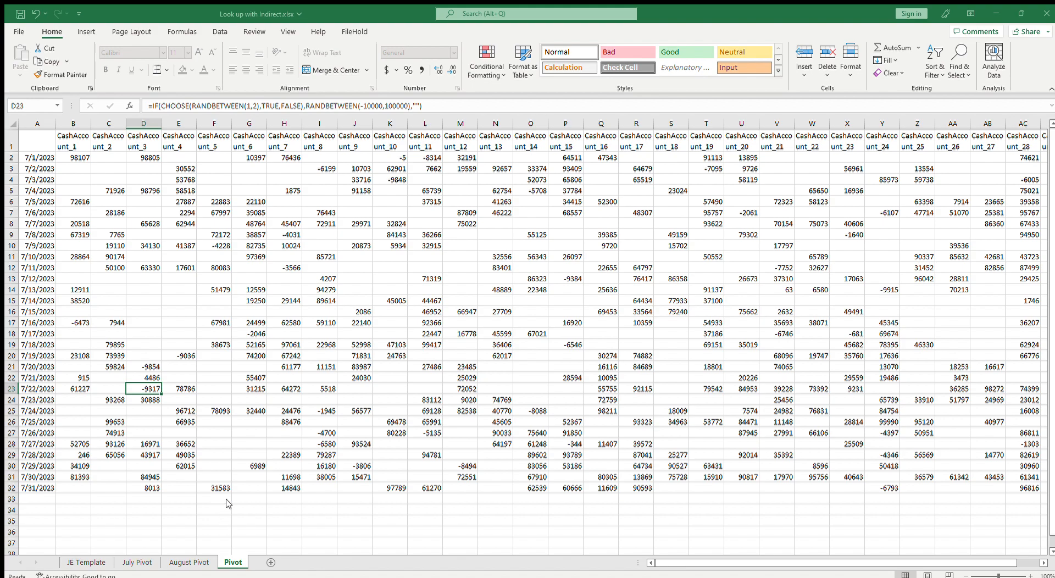
click(285, 542)
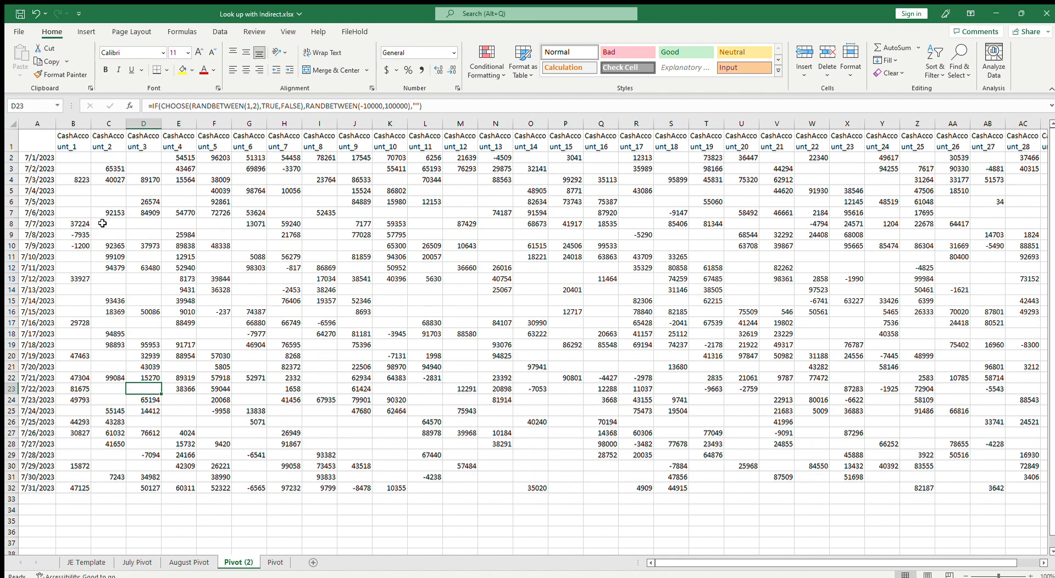
Copy the account data block in the copied sheet and paste it back in place
drag(82, 165, 987, 493)
key(ctrl+c)
scroll(987, 493, left, 3)
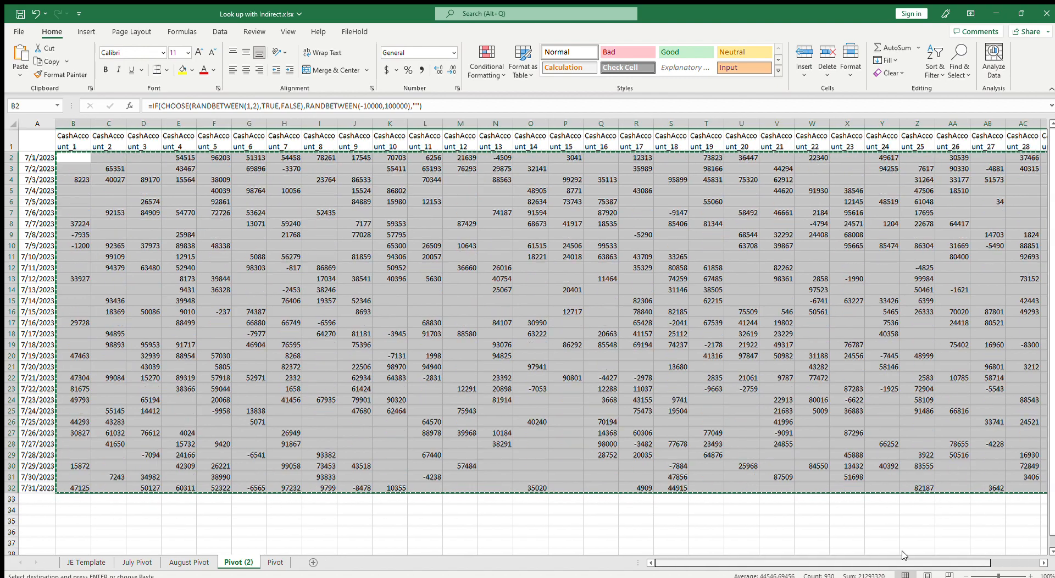
key(ctrl+v)
key(Escape)
key(ctrl+Home)
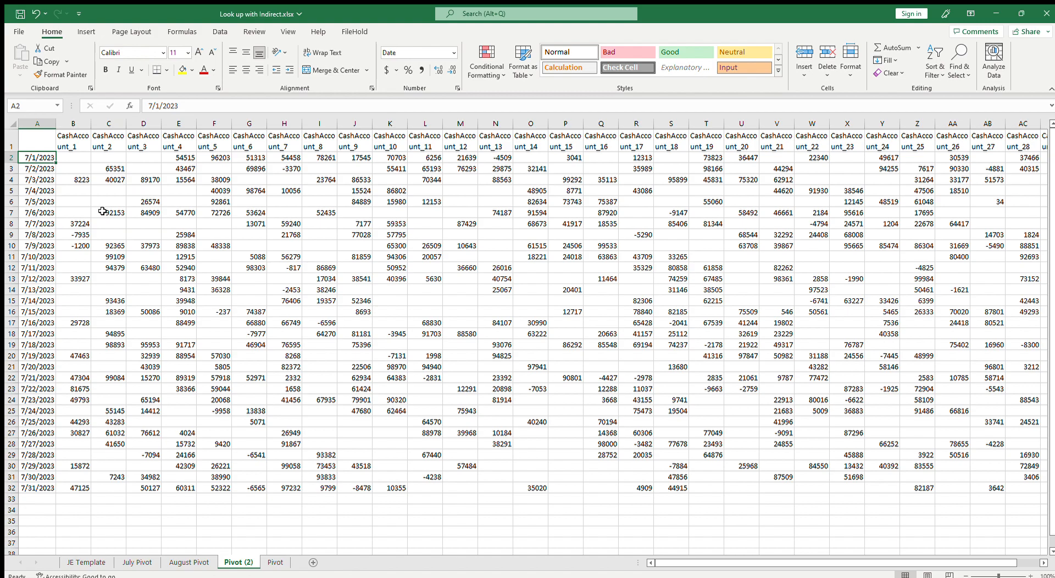
Set A2's date to 9/1/2023 and clear the contents of the last row 32
text(9/)
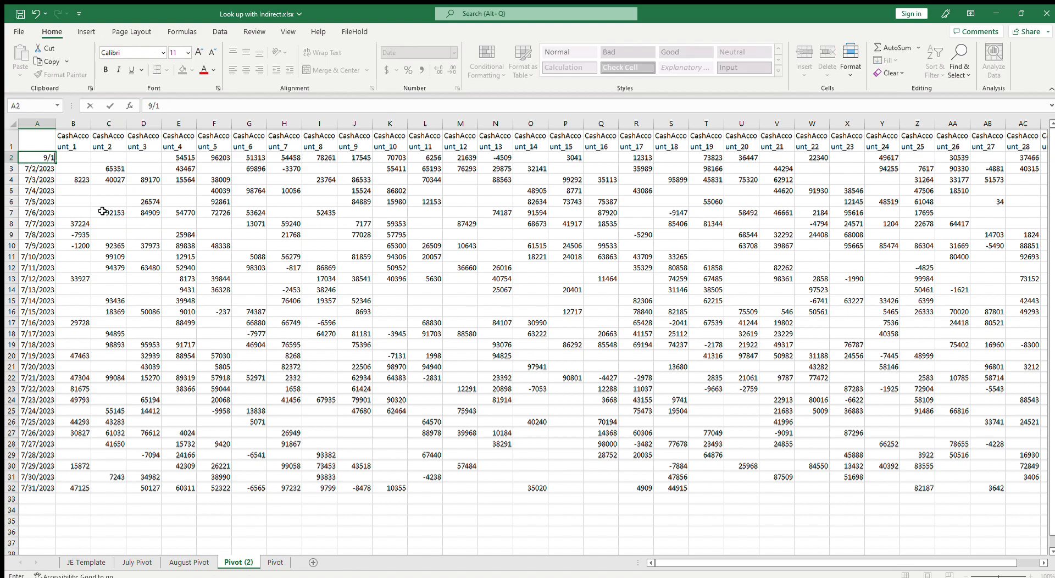
text(1/2023)
key(Return)
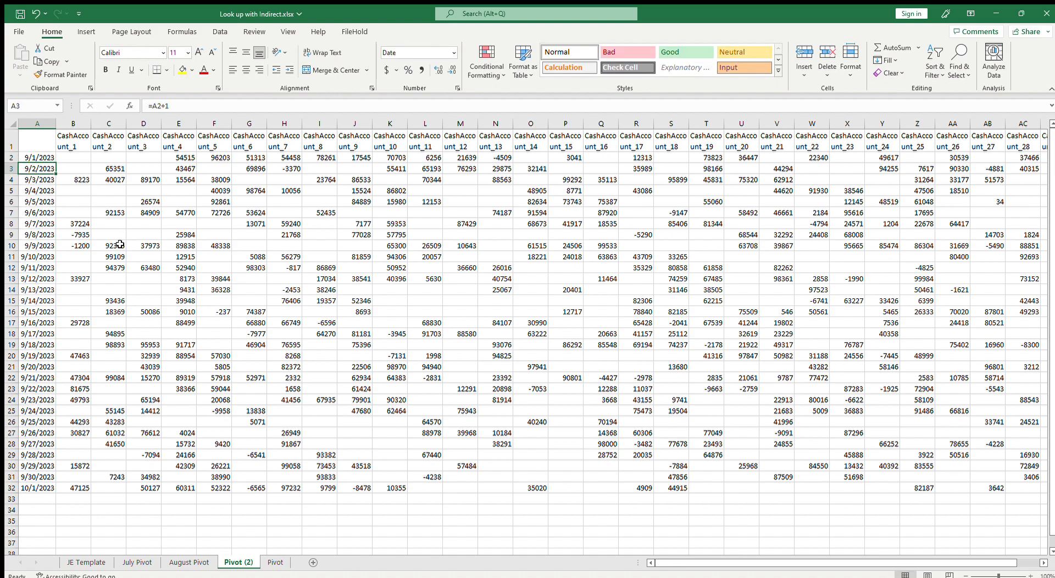
click(8, 487)
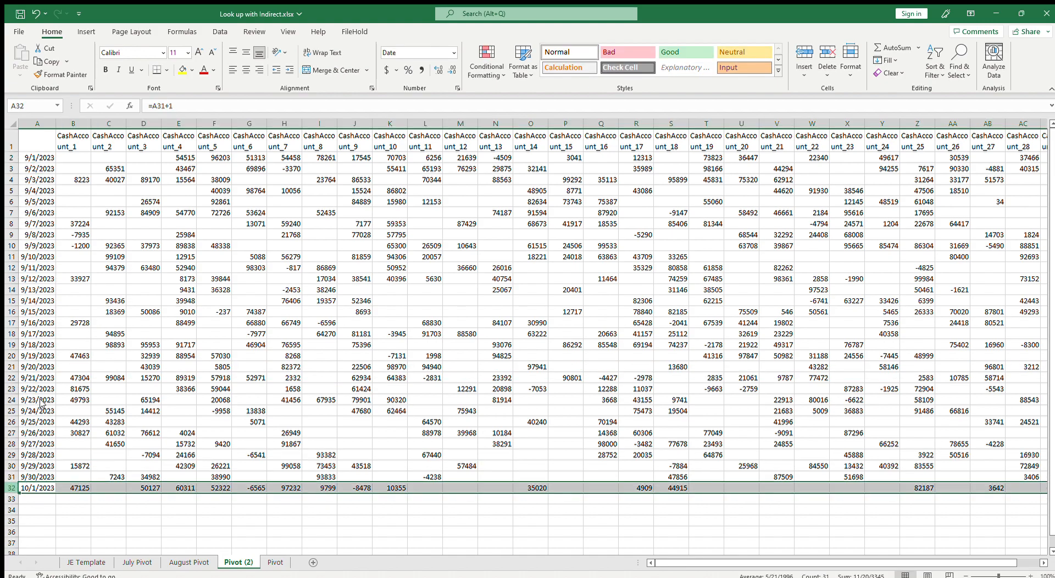
key(Delete)
Rename the copied sheet as Sep Pivot
click(159, 401)
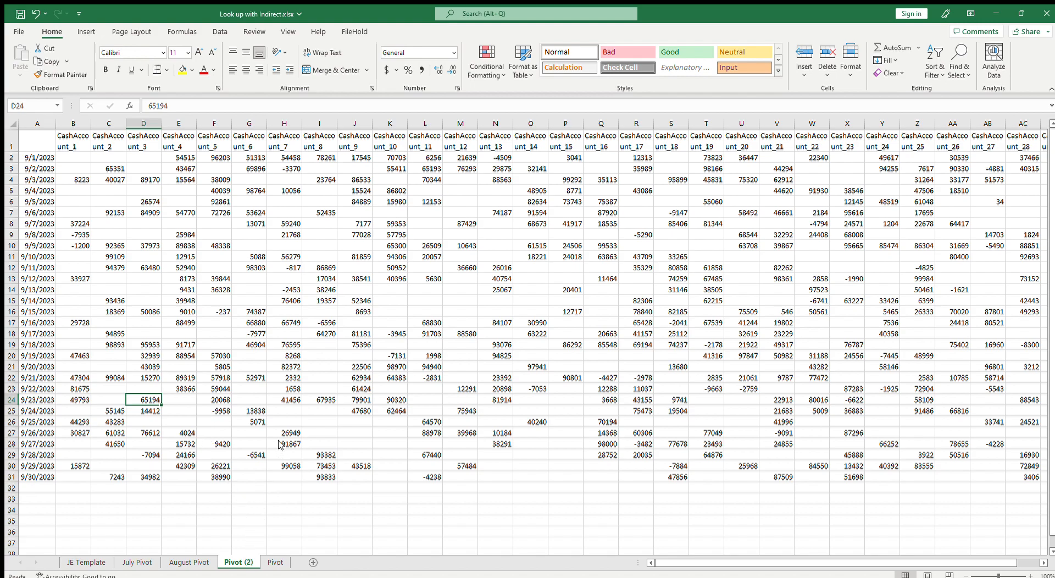
key(alt+h)
text(or)
text(Sep)
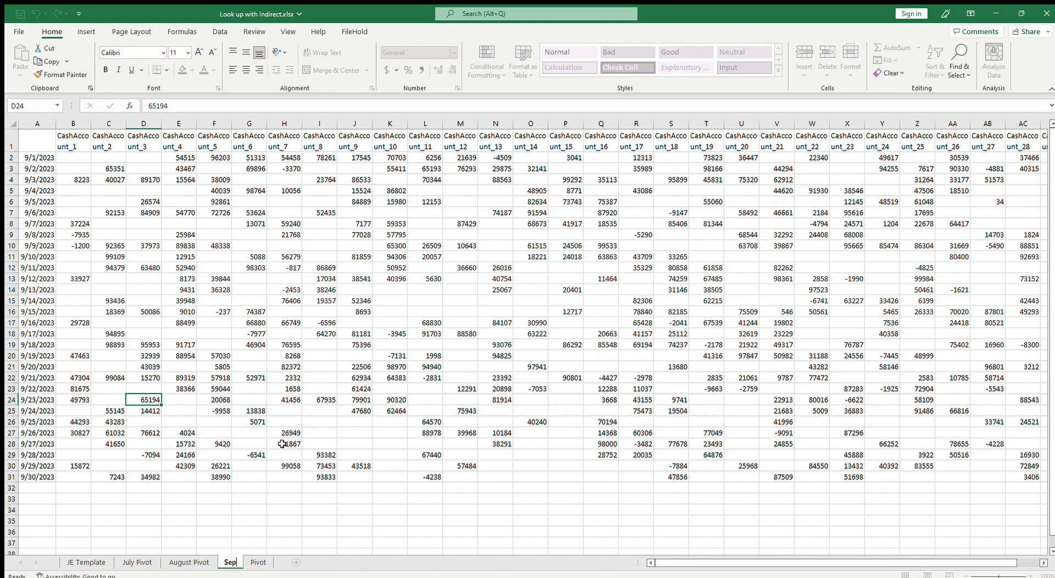
text( Pivot)
key(Return)
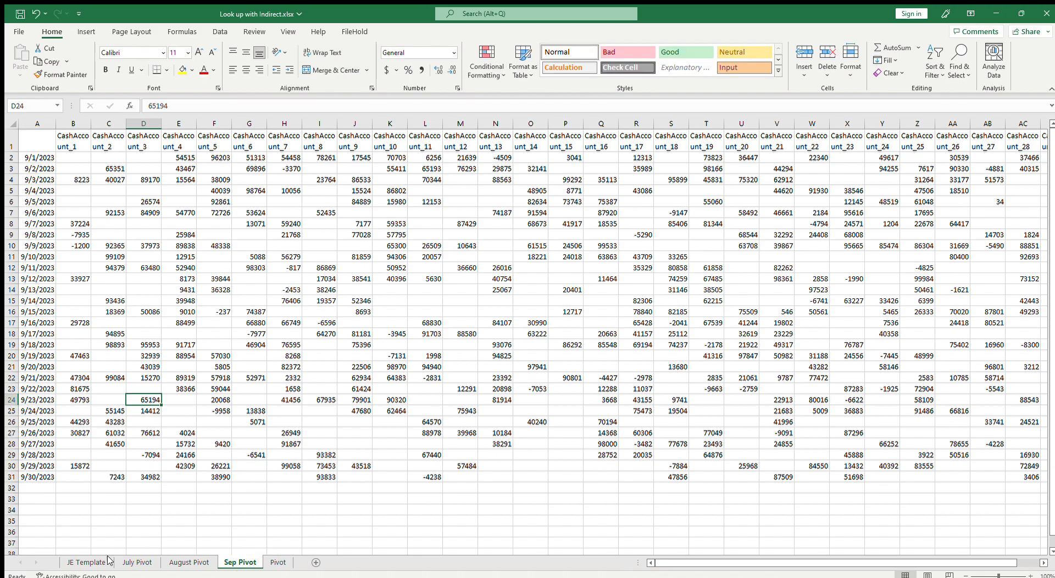
Change the sheet-name cell K1 to Sep Pivot and set J1's date to 9/1/23
click(74, 562)
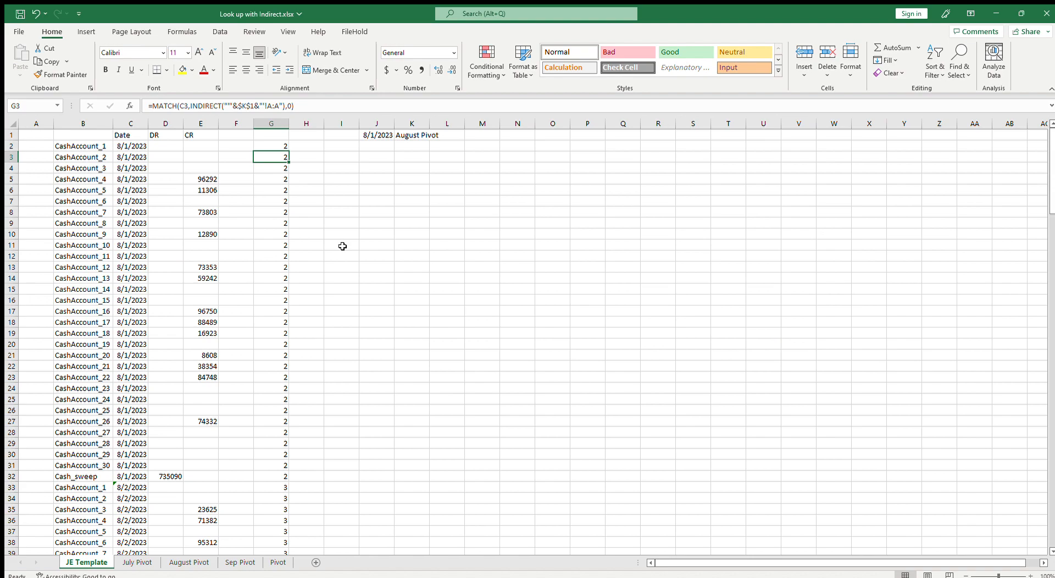
click(416, 139)
text(Sep)
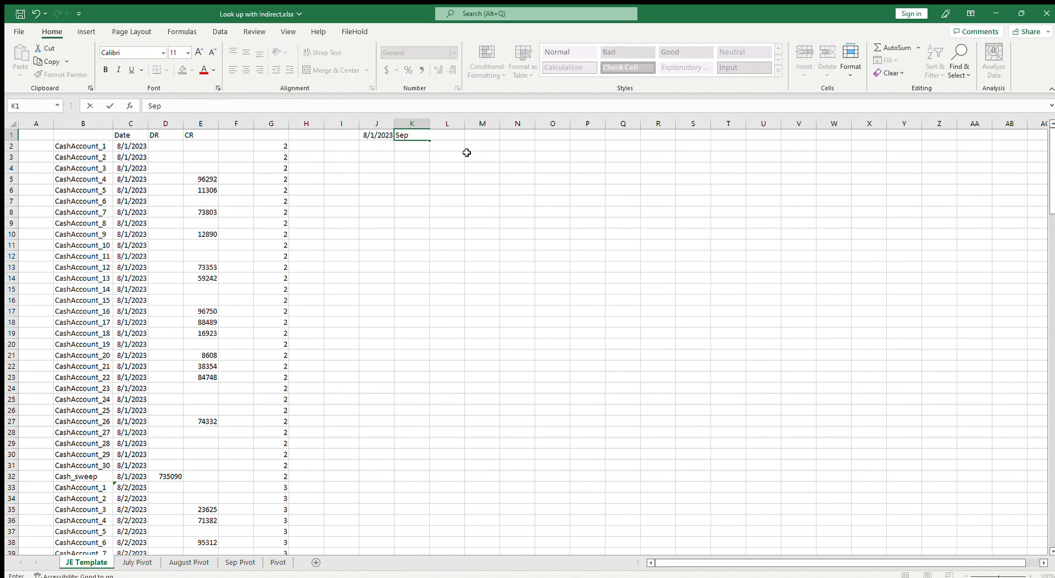
key(Left)
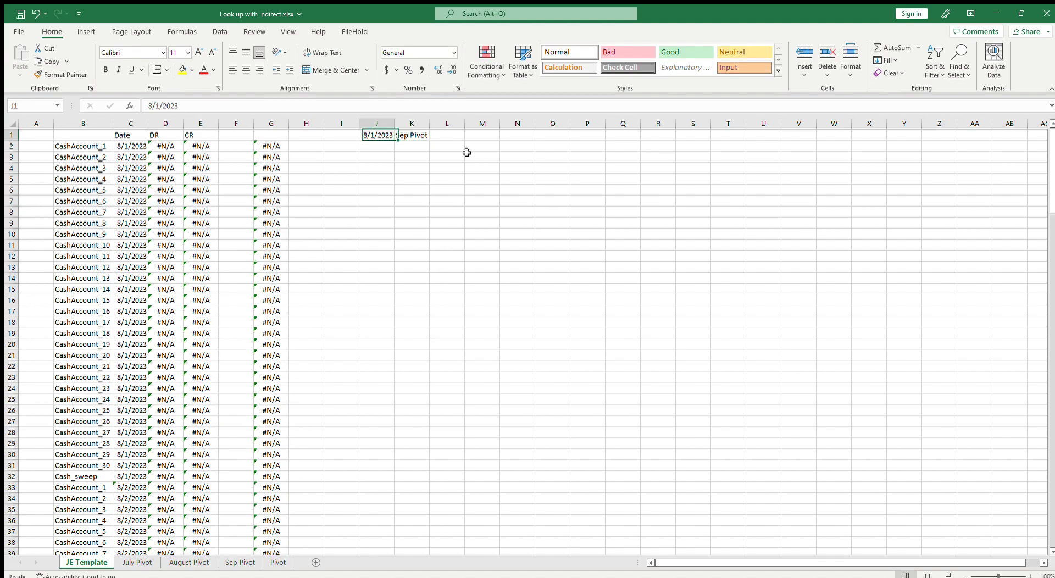
text(9/1/23)
key(Return)
Enter a check formula in I1 testing whether the sum of column D equals the sum of column E
drag(162, 124, 215, 126)
click(170, 125)
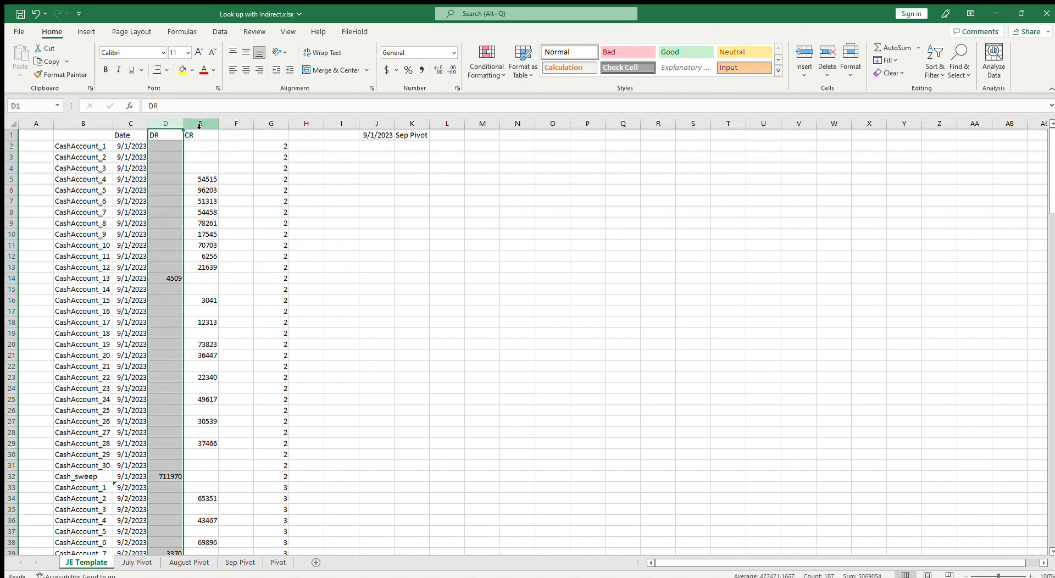
click(199, 126)
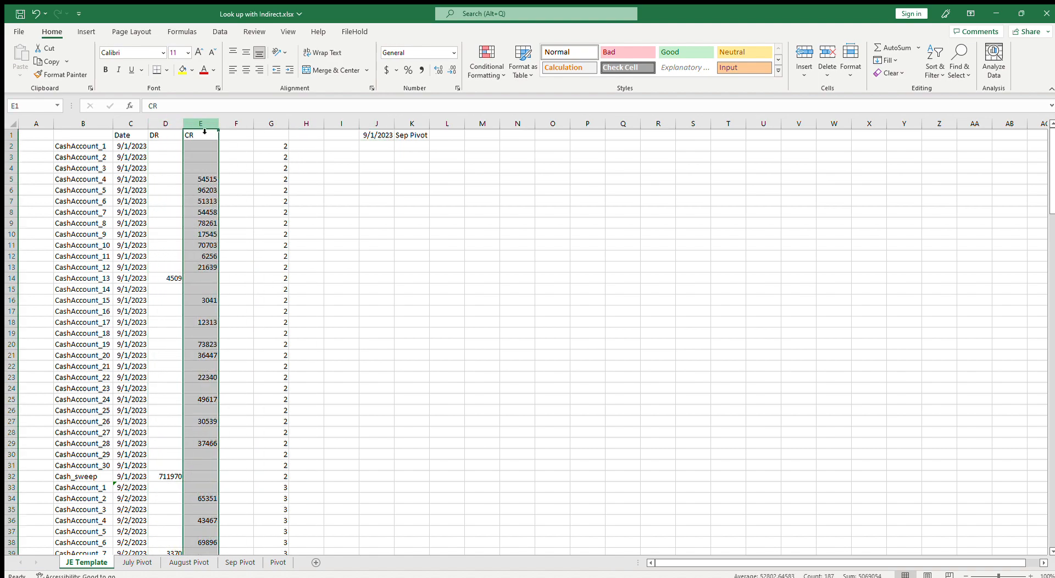
click(333, 138)
text(=)
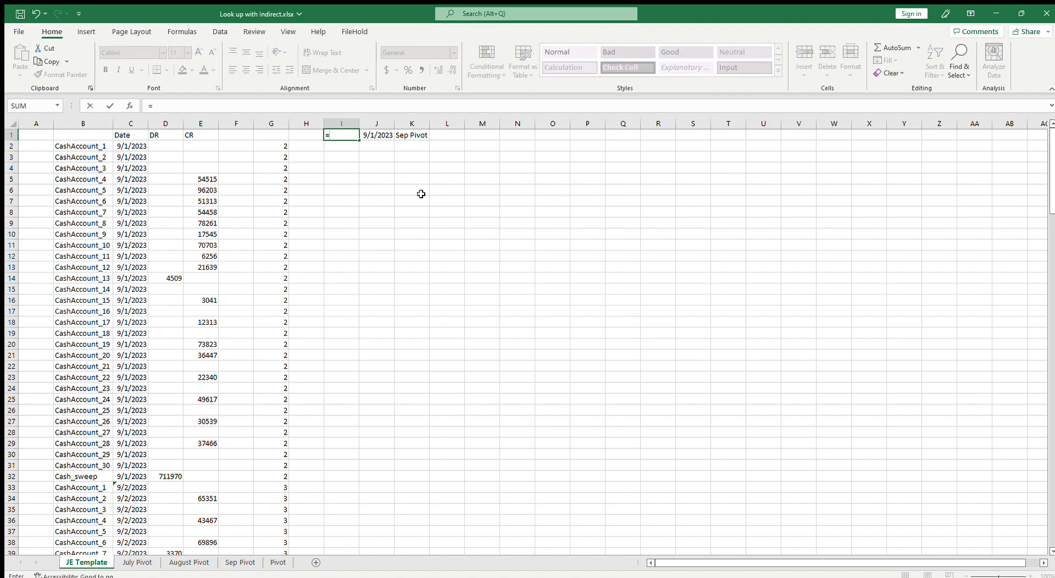
text(sum()
click(177, 126)
text()=sum)
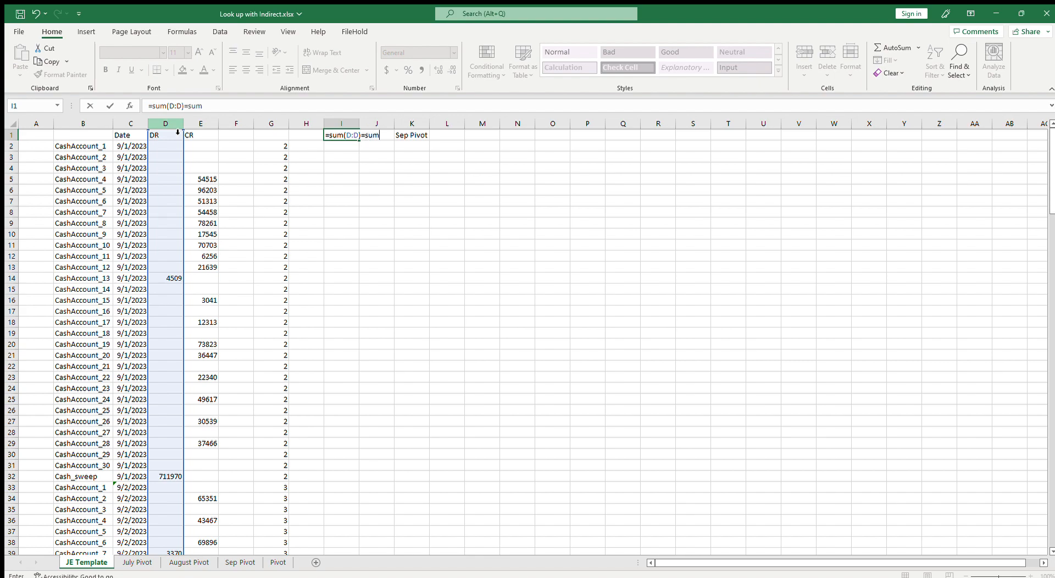
text(()
click(201, 125)
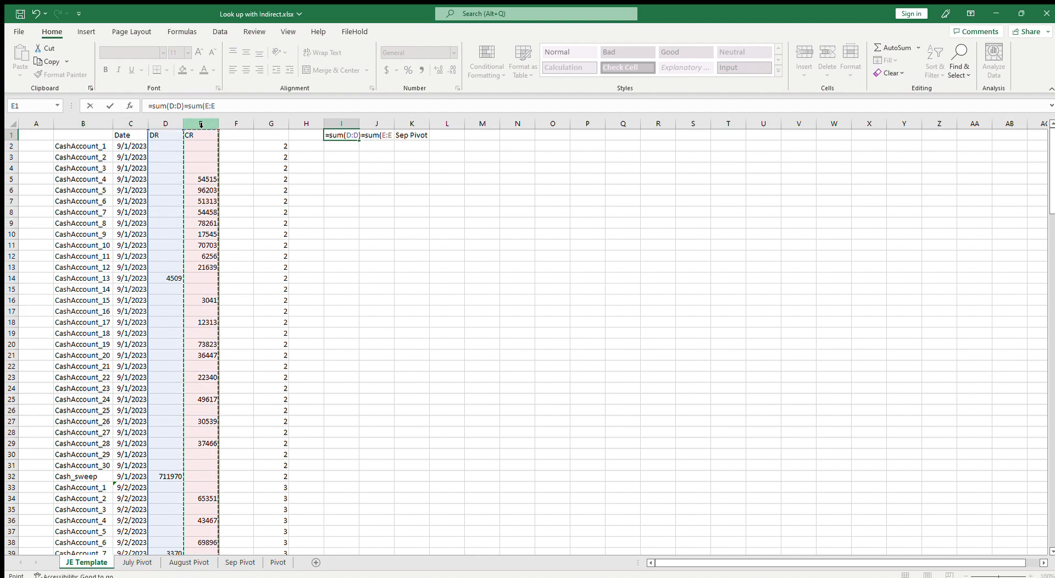
text())
key(Return)
key(Up)
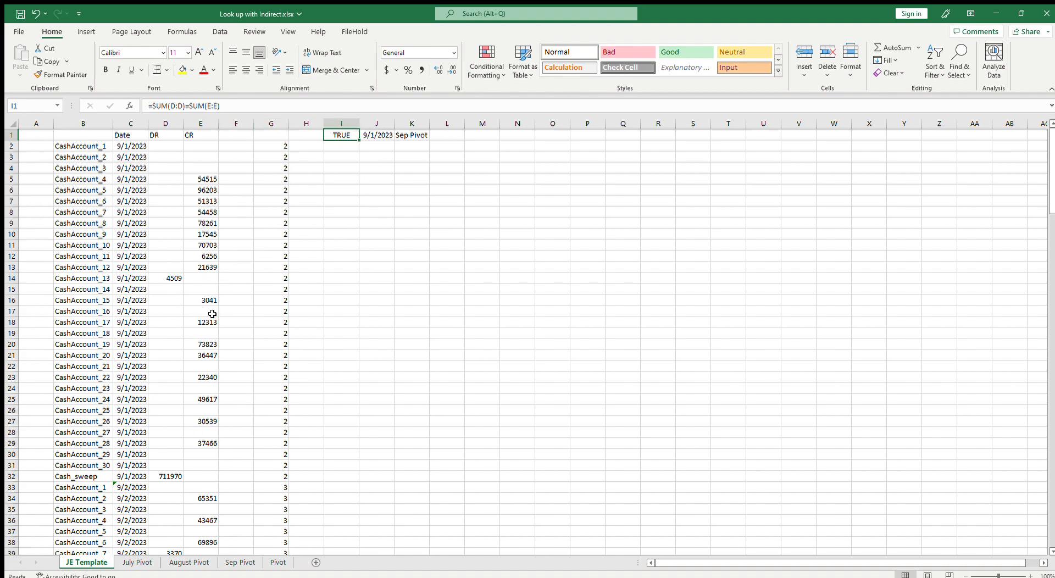
click(136, 148)
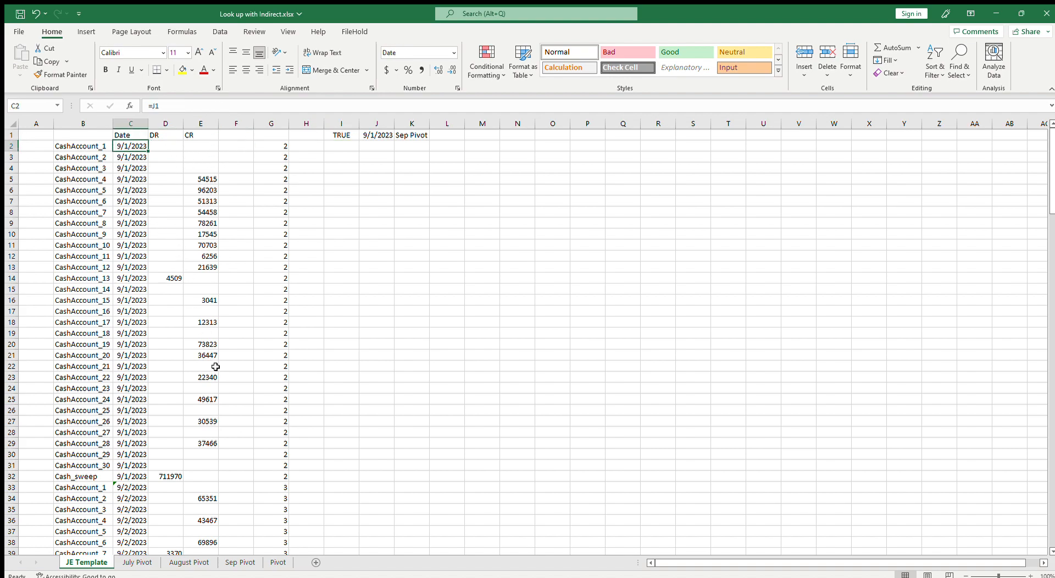
click(158, 145)
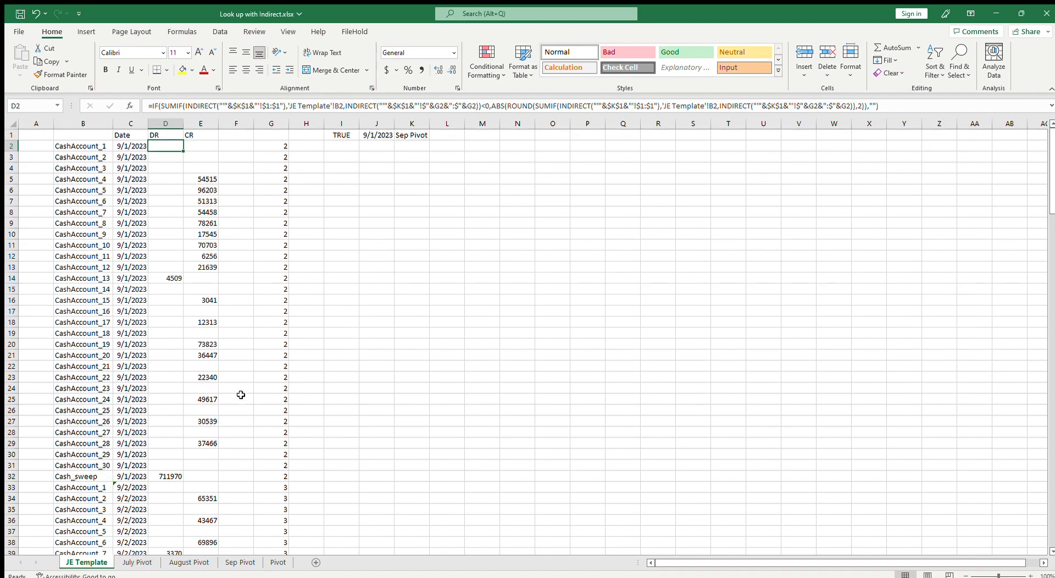
Copy the last day's block B157:G187 on JE Template and paste it directly below at row 188
scroll(187, 286, down, 20)
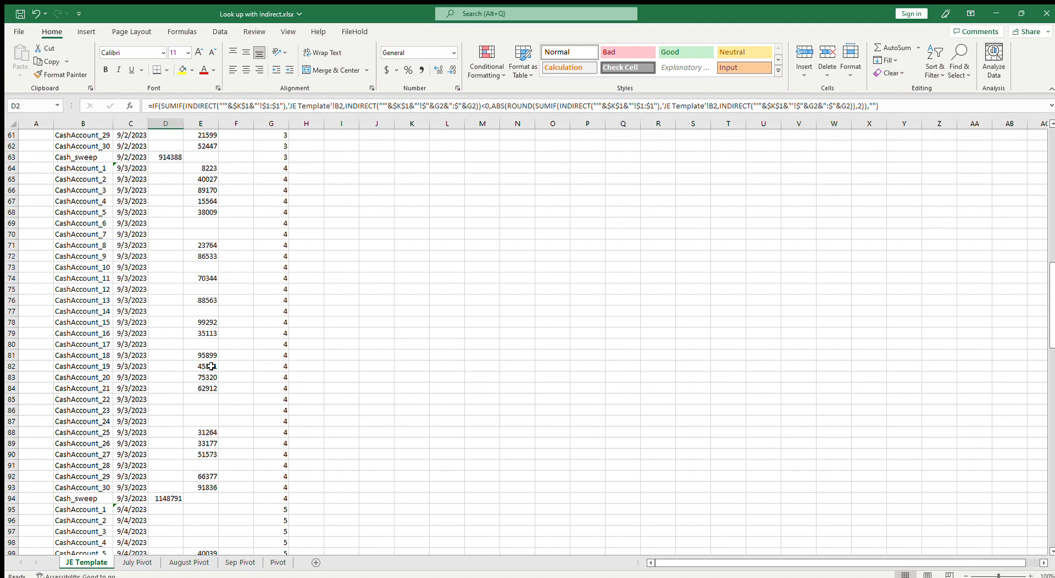
drag(1052, 270, 1053, 157)
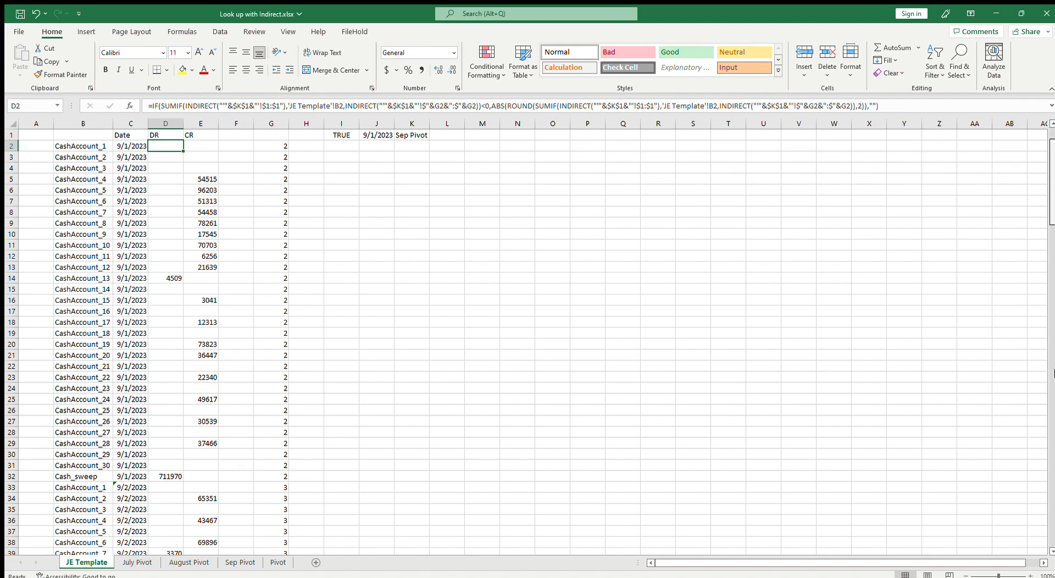
drag(1054, 468, 1052, 494)
click(131, 345)
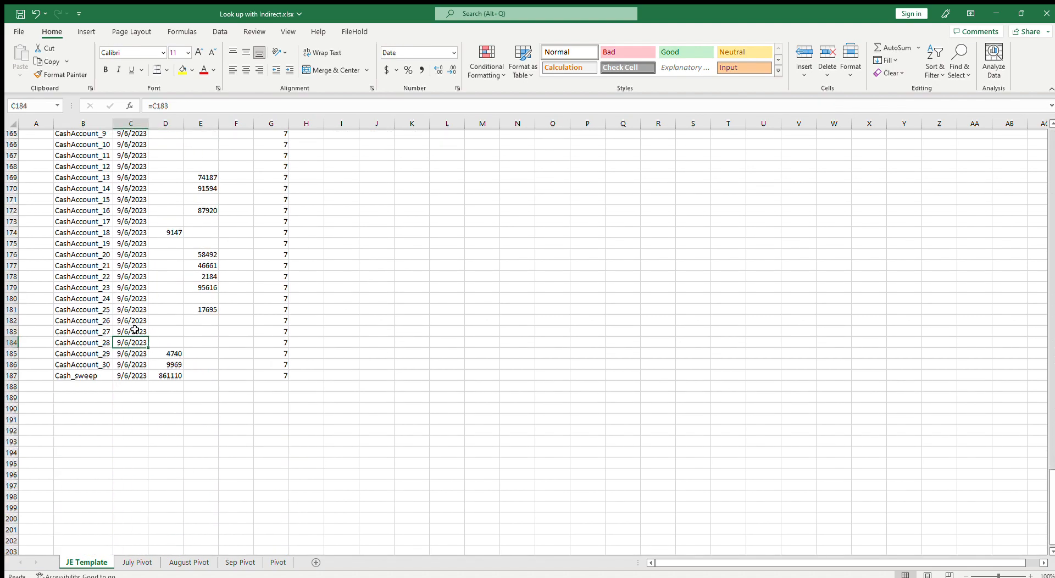
scroll(154, 335, up, 9)
scroll(168, 342, down, 5)
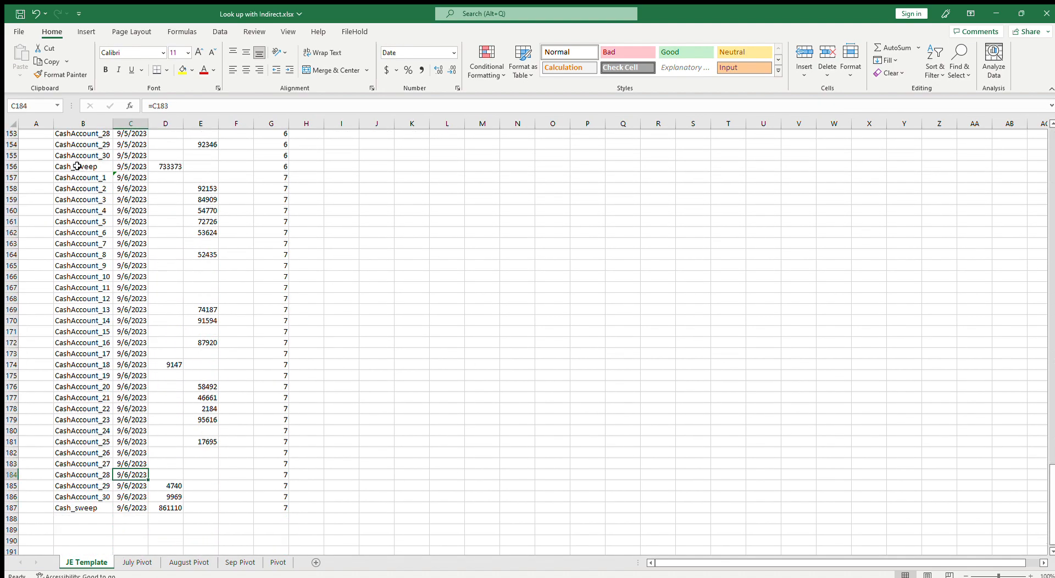
drag(74, 177, 279, 503)
key(ctrl+c)
scroll(438, 448, down, 6)
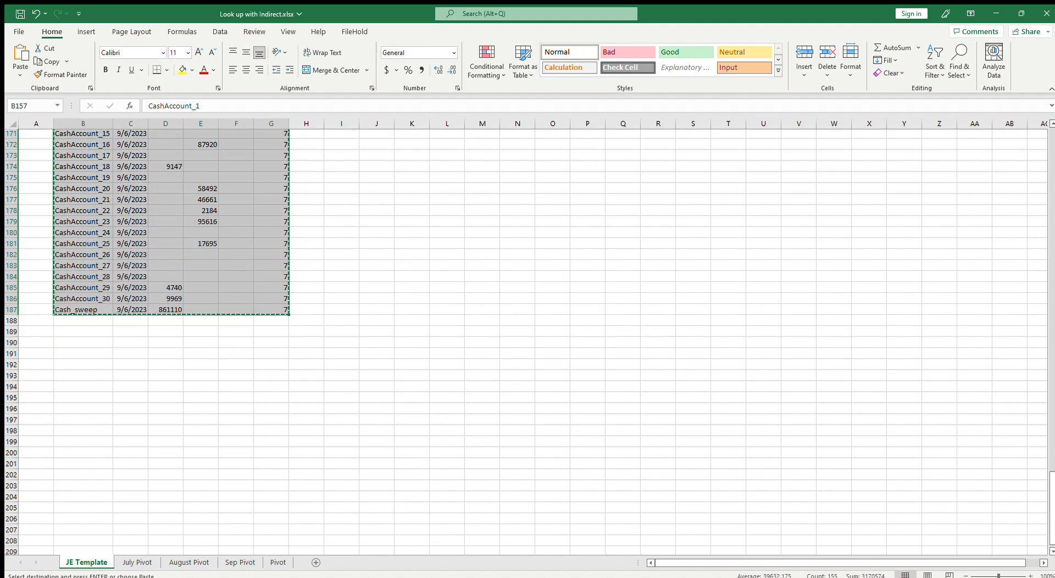
click(67, 319)
key(ctrl+v)
Keep pasting the same day block below each previous one, extending the entries down to row 373
scroll(138, 353, down, 7)
click(81, 429)
key(ctrl+v)
scroll(156, 429, down, 6)
scroll(157, 430, down, 7)
click(97, 345)
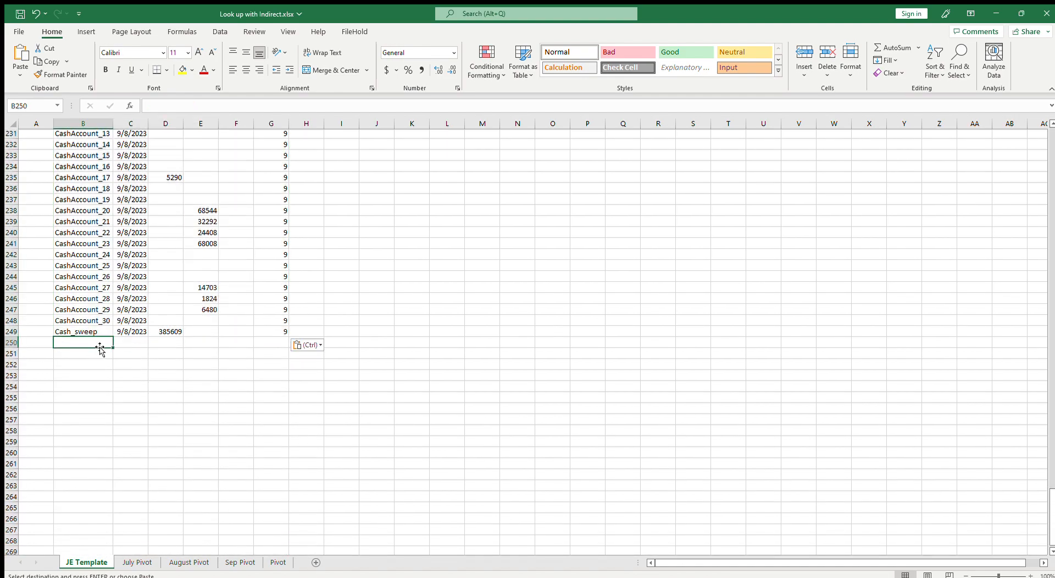
key(ctrl+v)
scroll(124, 396, down, 7)
click(95, 446)
key(ctrl+v)
scroll(154, 446, down, 7)
scroll(154, 446, down, 5)
click(86, 399)
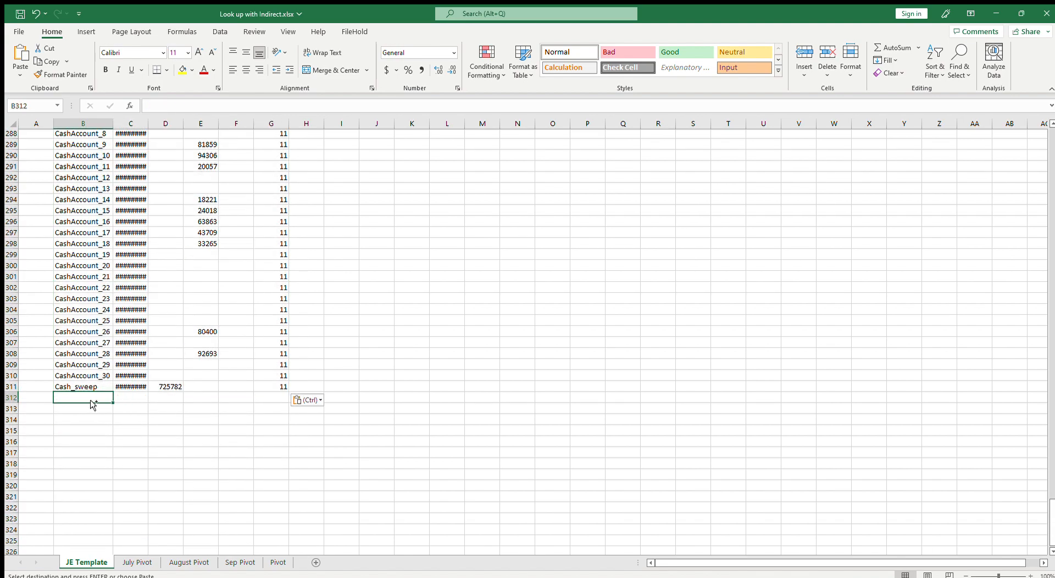
key(ctrl+v)
scroll(114, 417, down, 13)
click(94, 311)
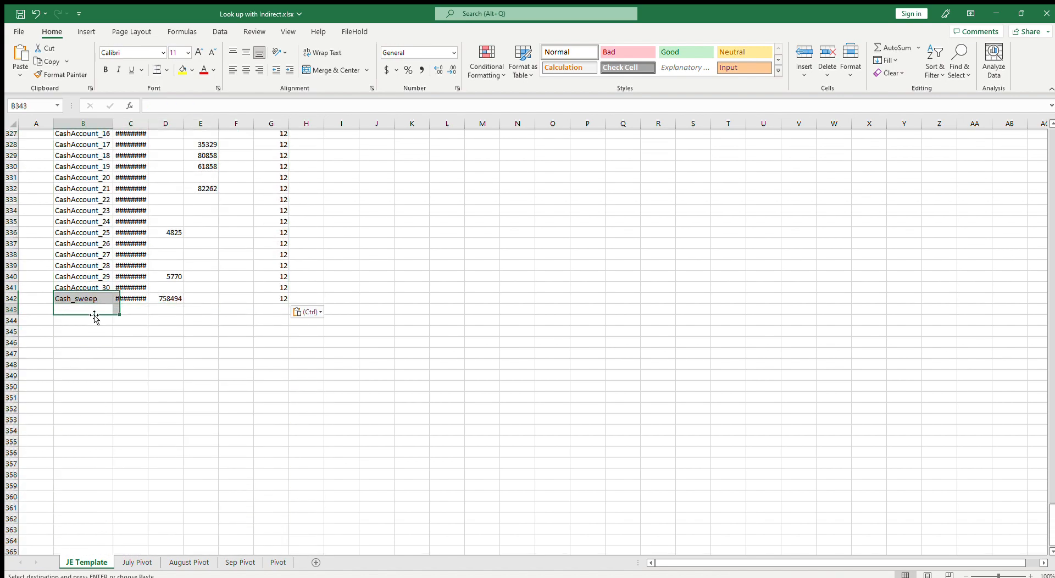
key(ctrl+v)
Autofit column C so the dates display fully
scroll(110, 331, down, 7)
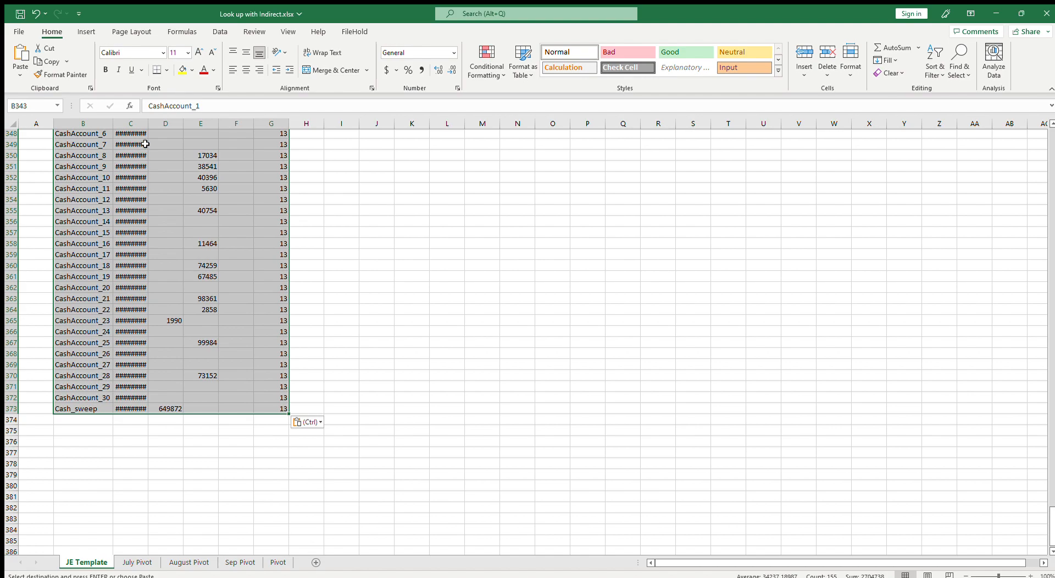
click(131, 155)
double_click(149, 124)
drag(281, 409, 100, 400)
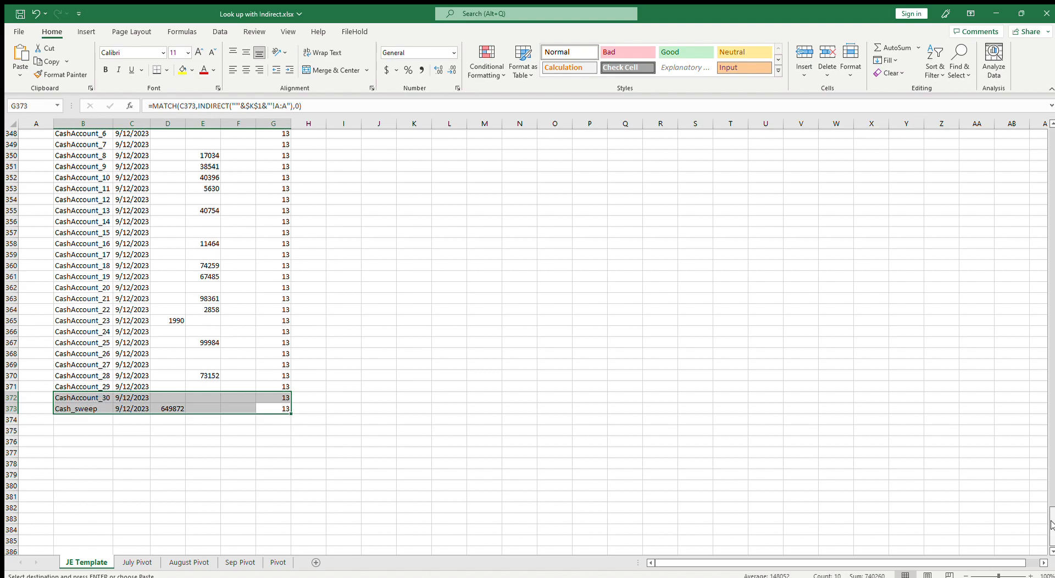
Copy the first block B2:G32 and paste it below the data at row 374
drag(1050, 527, 1046, 131)
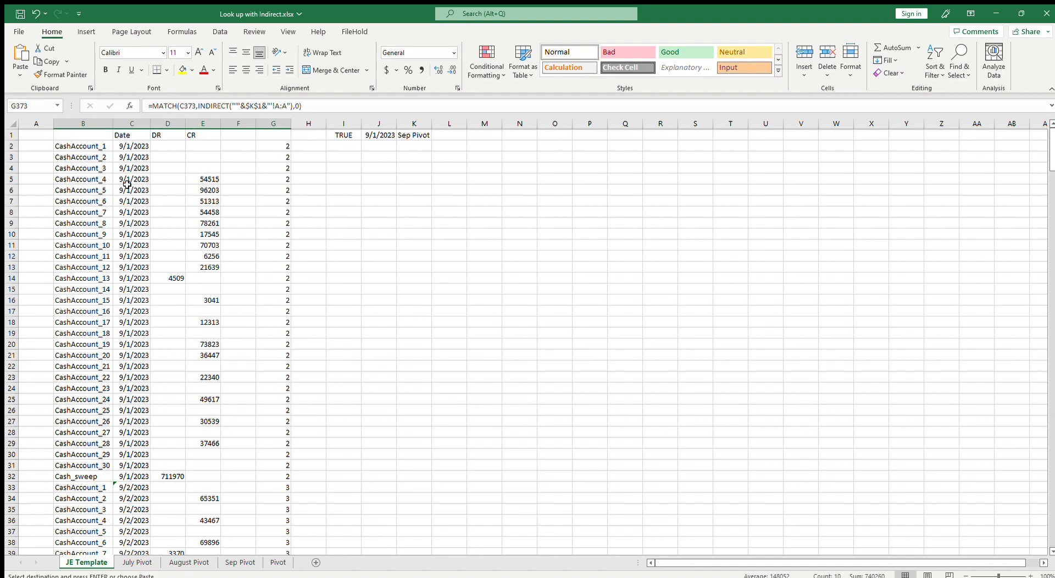
drag(71, 145, 274, 473)
key(ctrl+c)
click(88, 487)
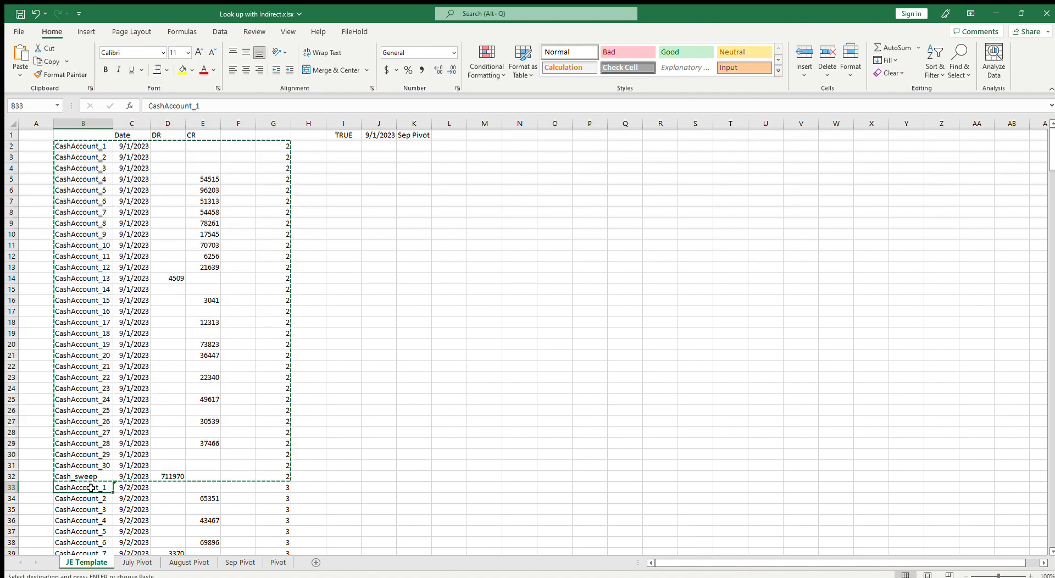
key(ctrl+shift+Down)
scroll(92, 487, down, 8)
click(89, 291)
key(ctrl+v)
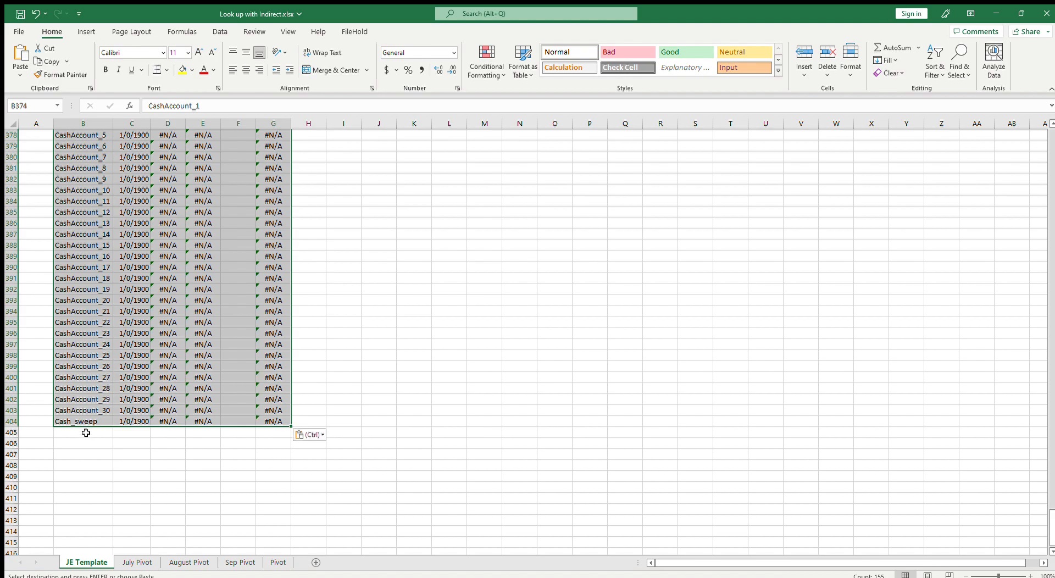
Paste the date formula from C342 into C374 and open it for checking
scroll(89, 431, up, 5)
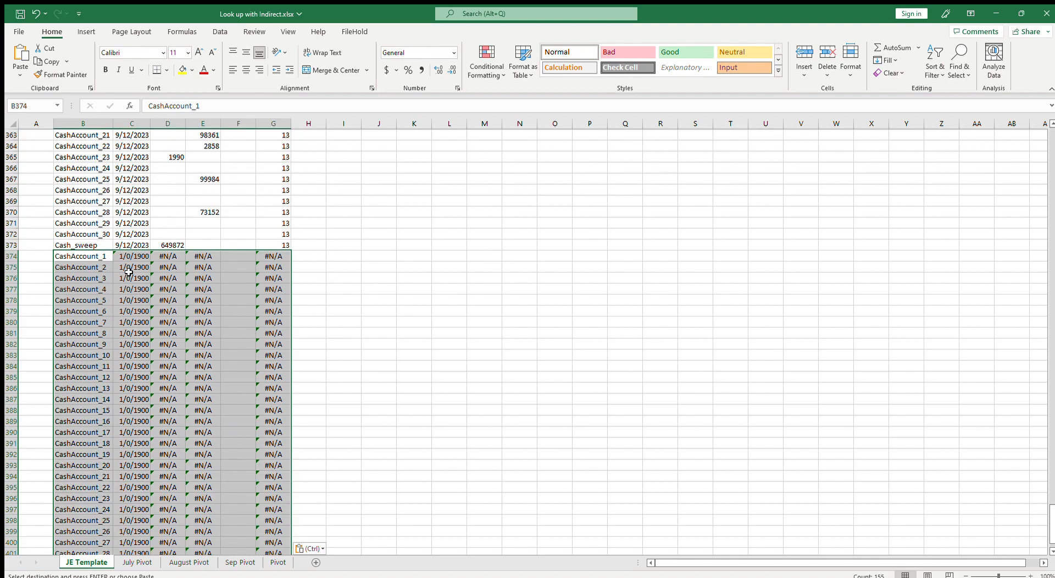
click(129, 272)
scroll(132, 273, up, 11)
click(134, 278)
click(141, 268)
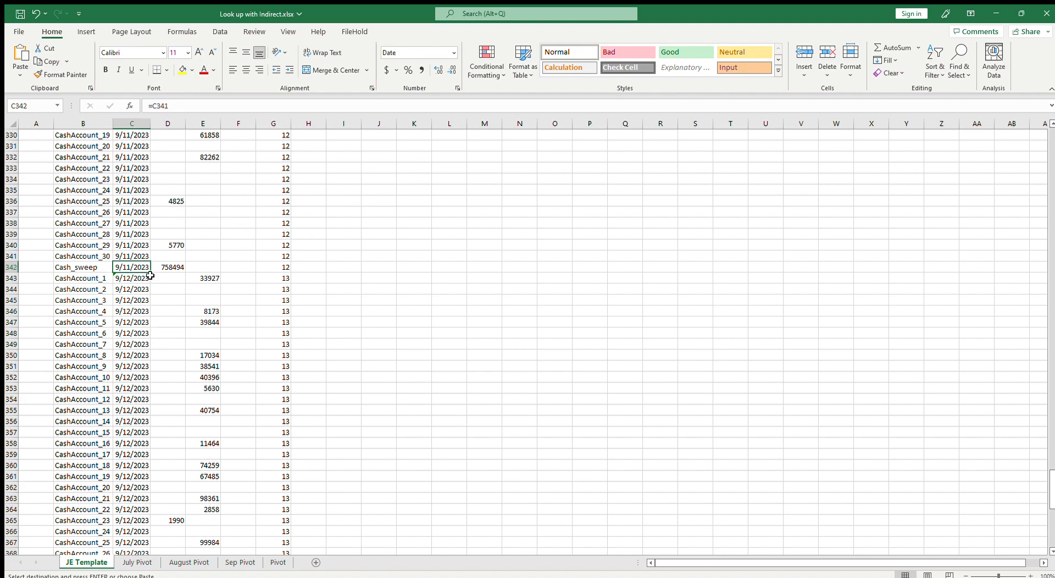
scroll(173, 338, down, 6)
click(139, 422)
key(ctrl+v)
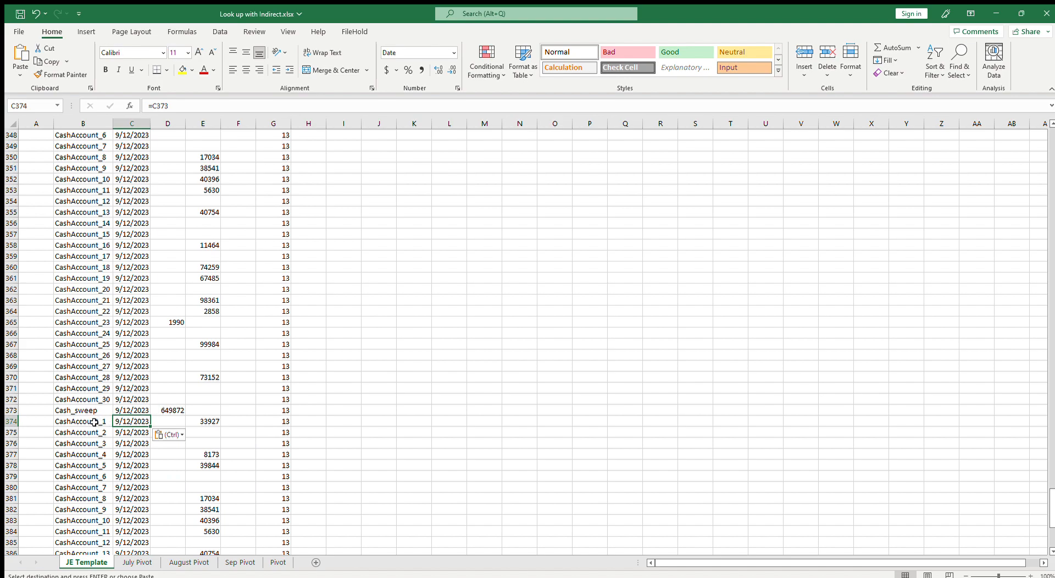
key(F2)
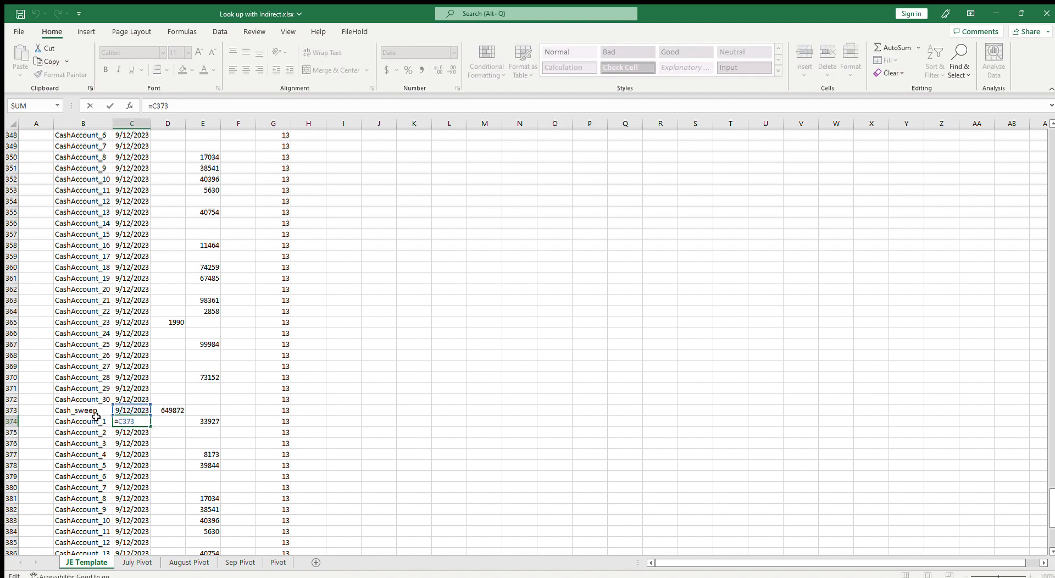
key(Escape)
Copy the incrementing date formula from C343 into C374
scroll(151, 428, up, 5)
click(145, 247)
key(ctrl+c)
scroll(185, 318, down, 5)
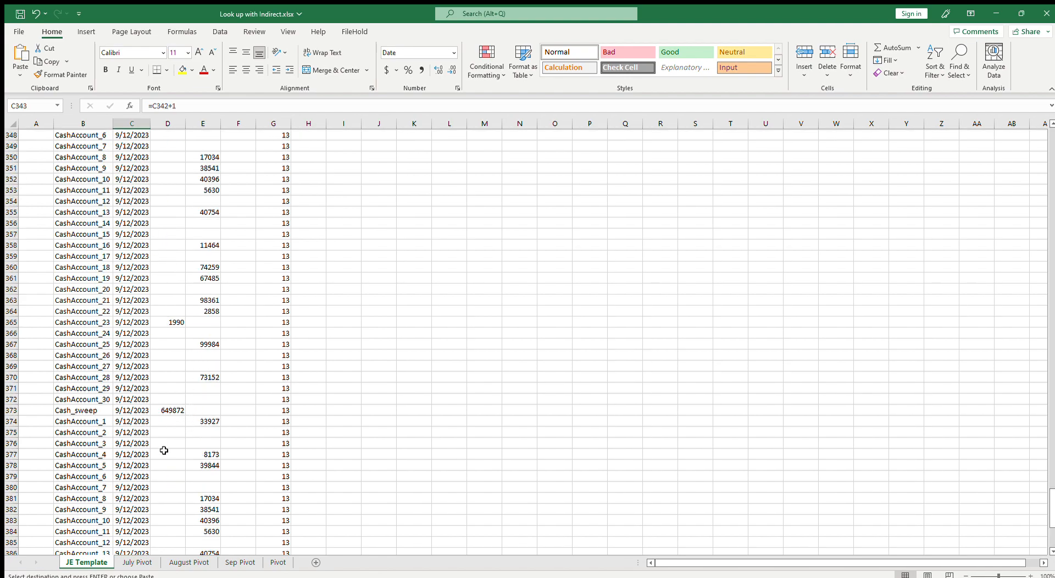
click(140, 422)
key(ctrl+v)
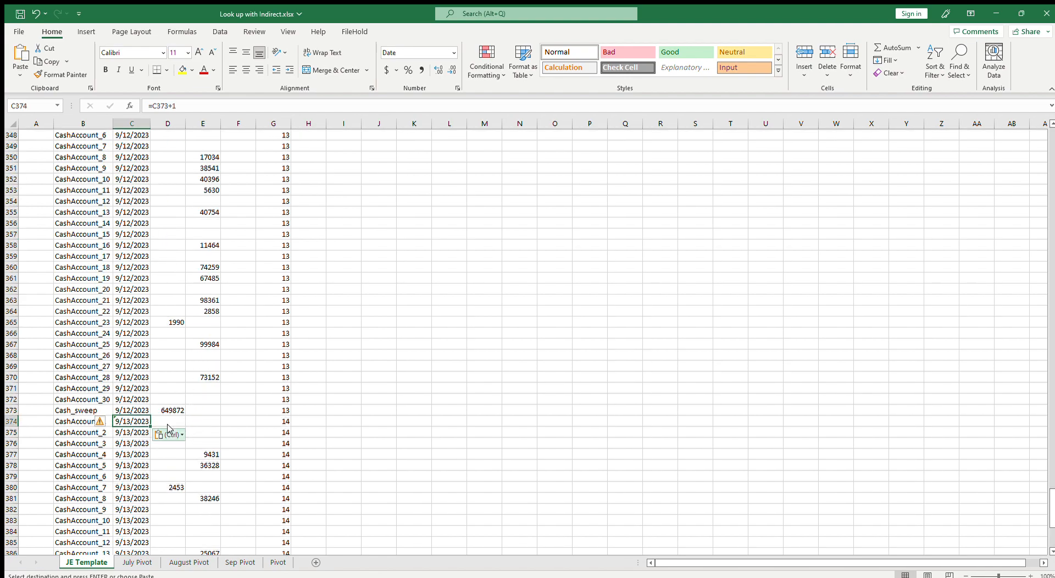
Copy the day block B374:G404 and paste it twice below, through row 466
scroll(167, 428, down, 6)
click(85, 224)
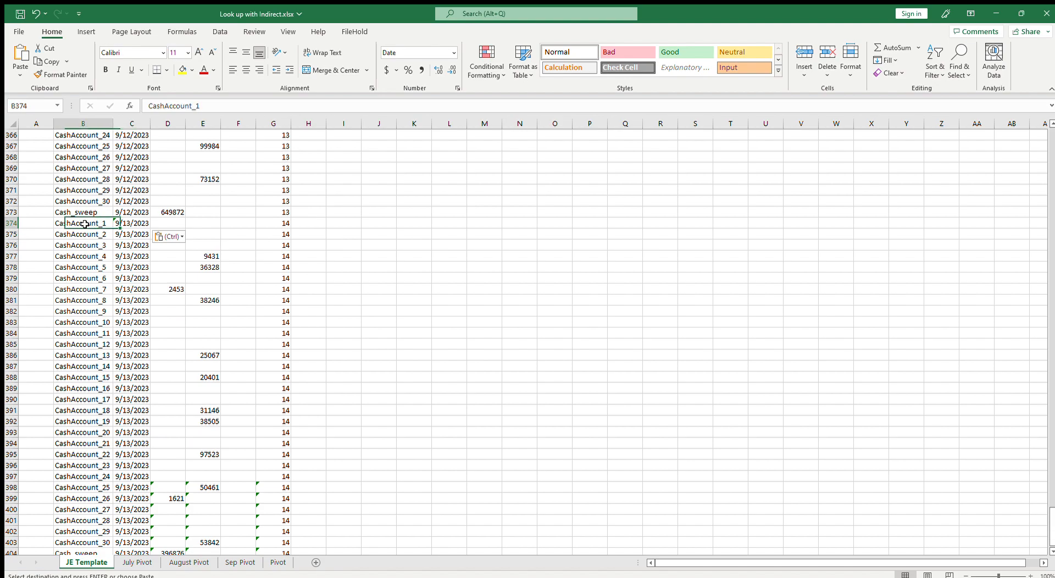
scroll(238, 481, down, 6)
shift+click(284, 356)
key(ctrl+c)
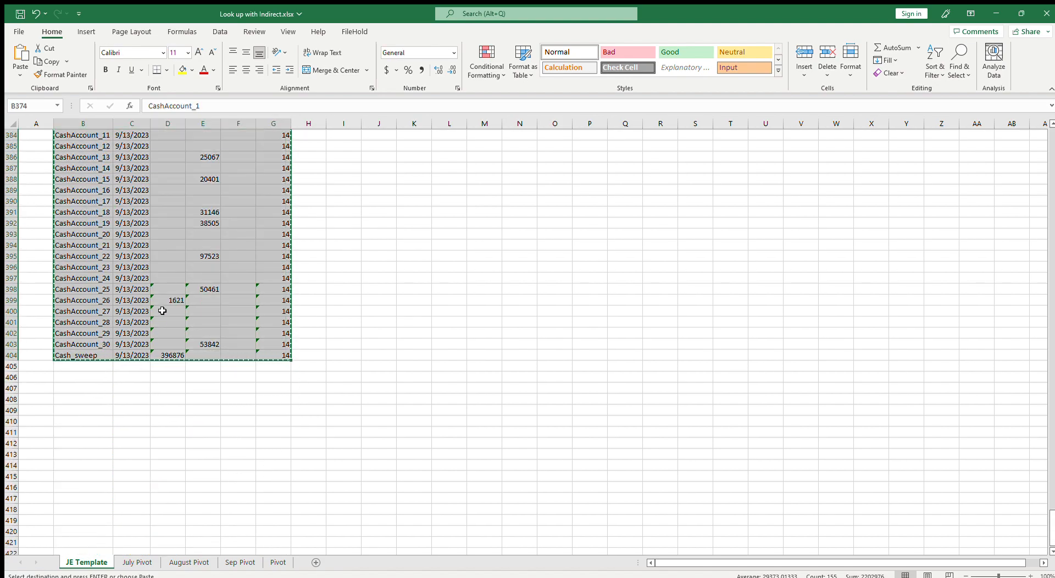
click(88, 366)
key(ctrl+v)
scroll(104, 405, down, 6)
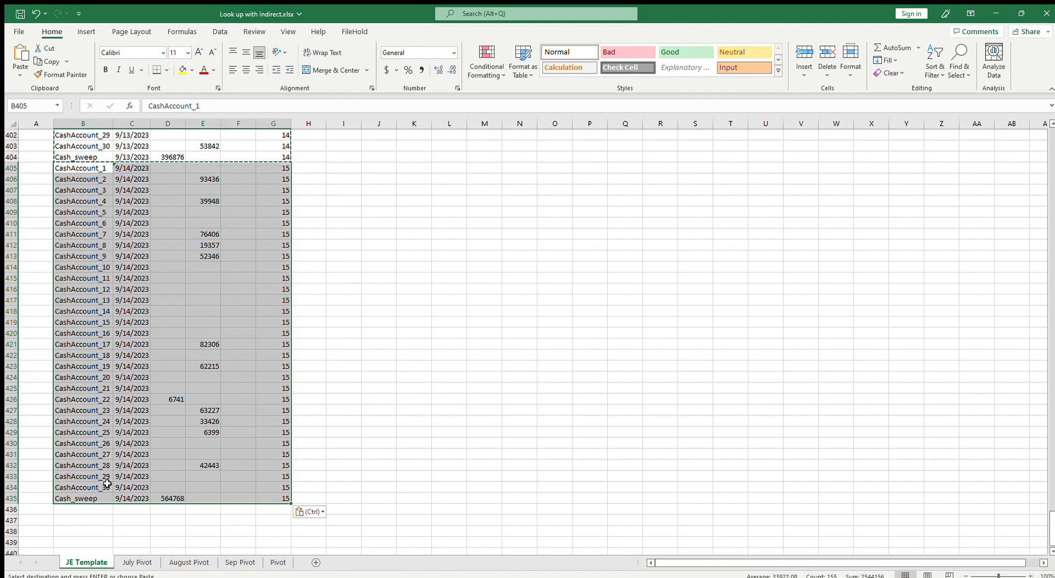
click(92, 511)
key(ctrl+v)
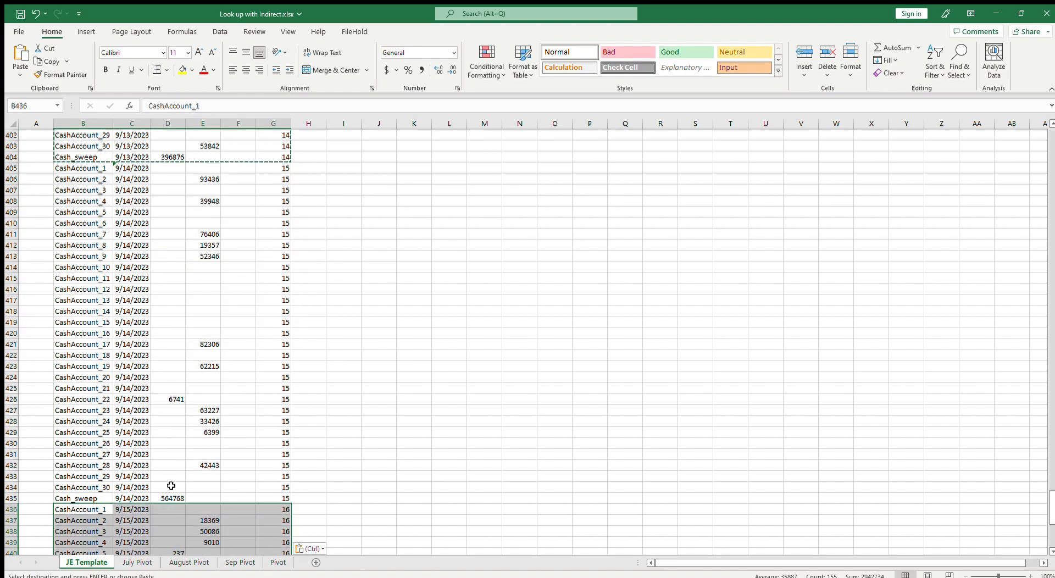
Select and copy the whole range B2:G466, then paste it below starting at B467
click(137, 440)
key(ctrl+Home)
key(Down)
key(Right)
key(shift+Right)
key(shift+Right)
key(shift+Right)
key(shift+Right)
key(shift+Right)
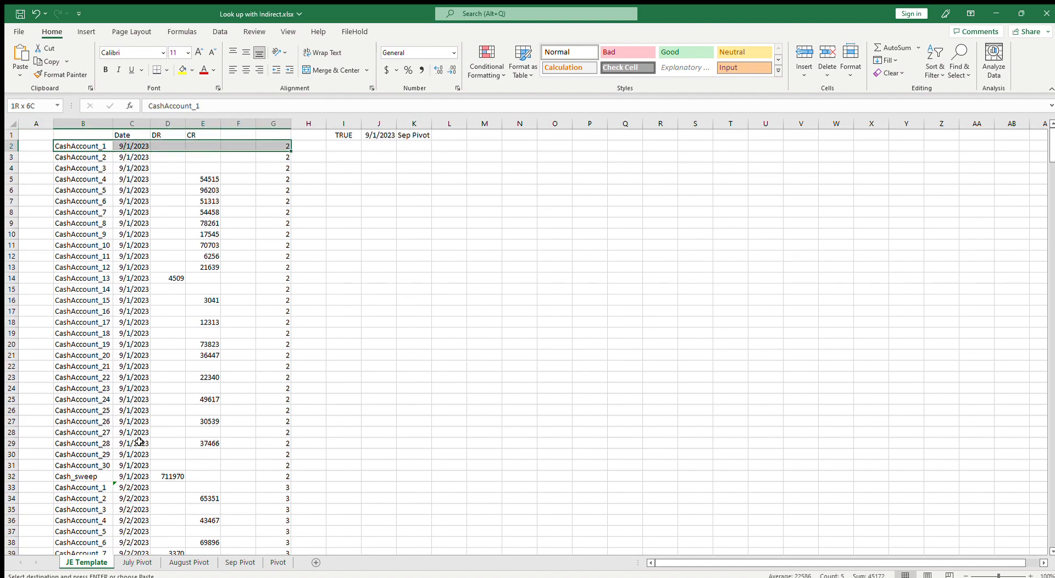
key(ctrl+shift+Down)
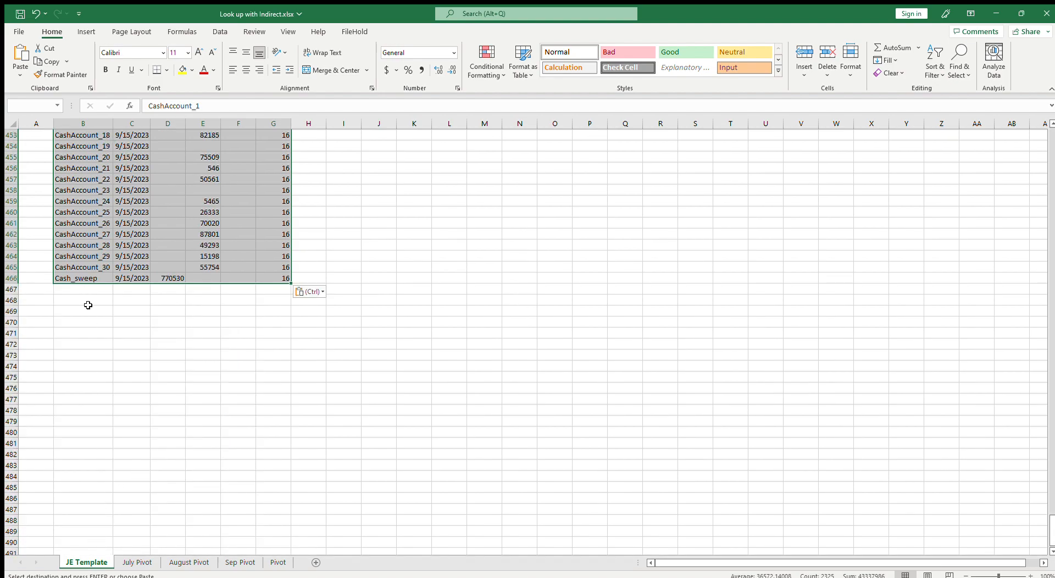
key(ctrl+c)
click(85, 289)
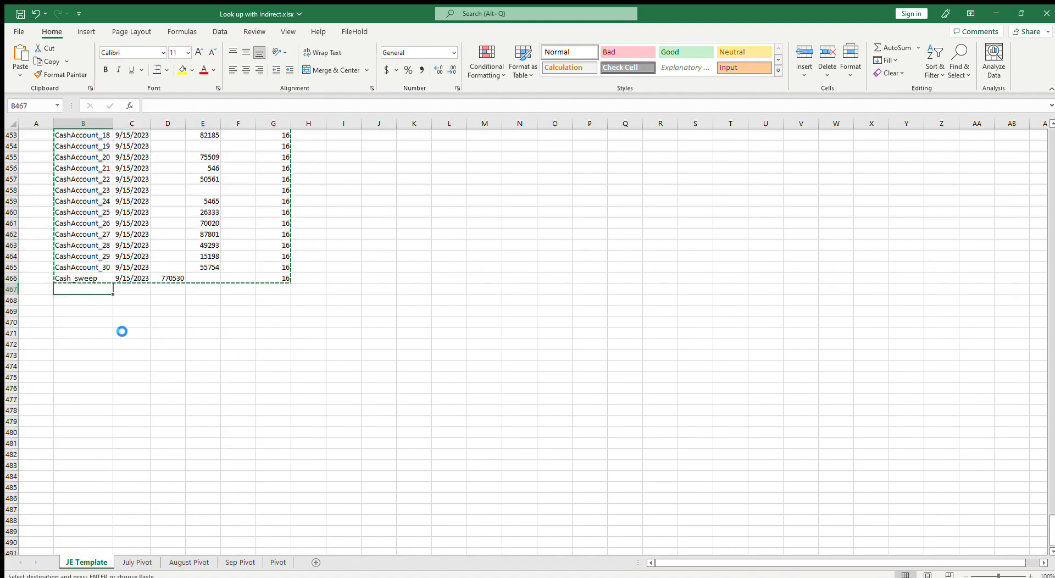
key(ctrl+v)
Copy an incrementing date formula into C467 so the pasted rows continue the dates
scroll(141, 304, up, 9)
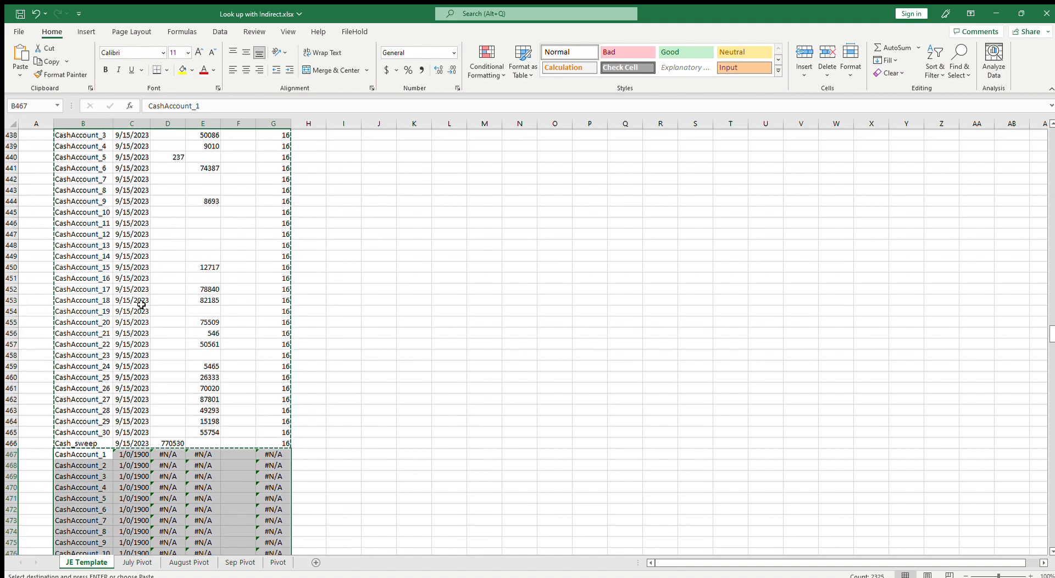
click(132, 245)
key(ctrl+c)
scroll(201, 365, down, 6)
click(132, 389)
key(ctrl+v)
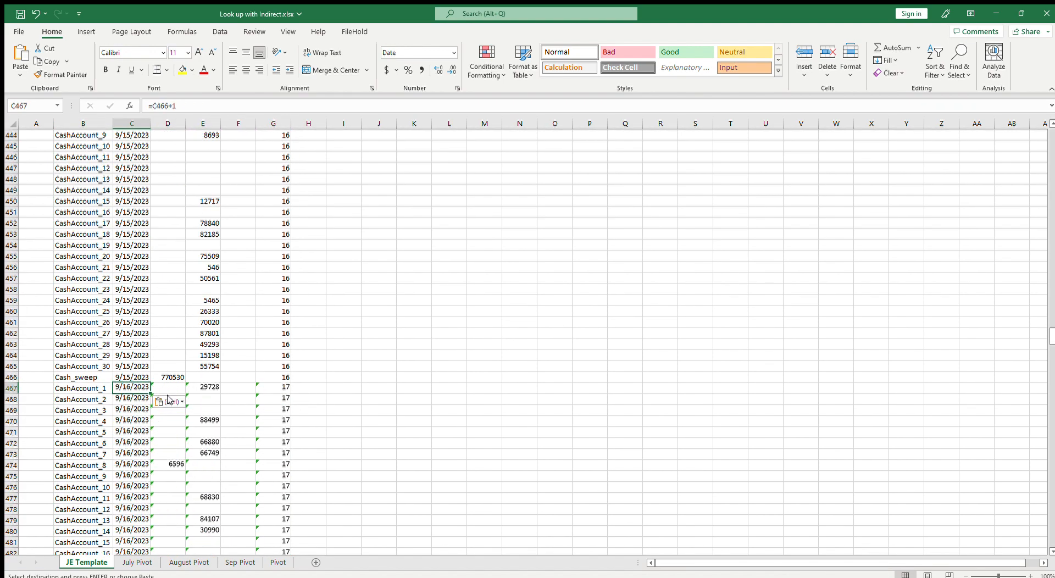
Copy the last day block B901:G931 and paste it below at row 932
scroll(173, 405, down, 6)
click(127, 391)
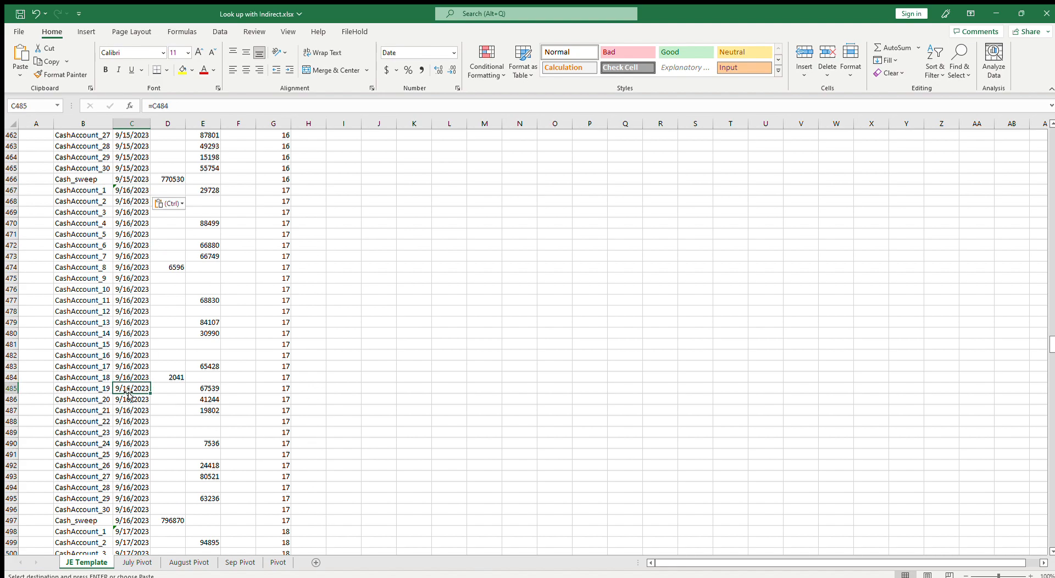
key(ctrl+shift+Down)
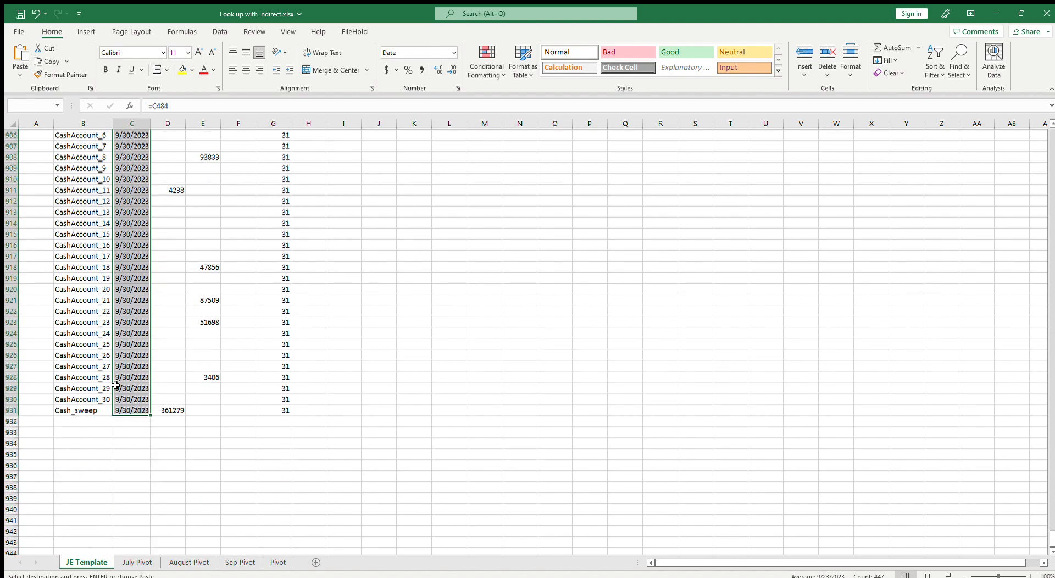
drag(75, 208, 268, 536)
key(ctrl+c)
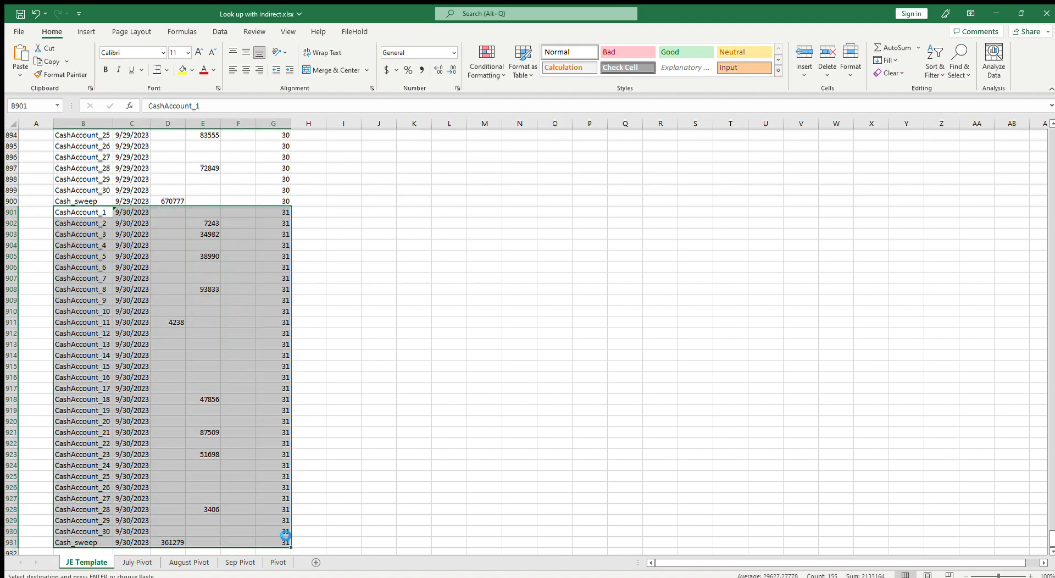
scroll(268, 536, down, 5)
click(92, 392)
key(ctrl+v)
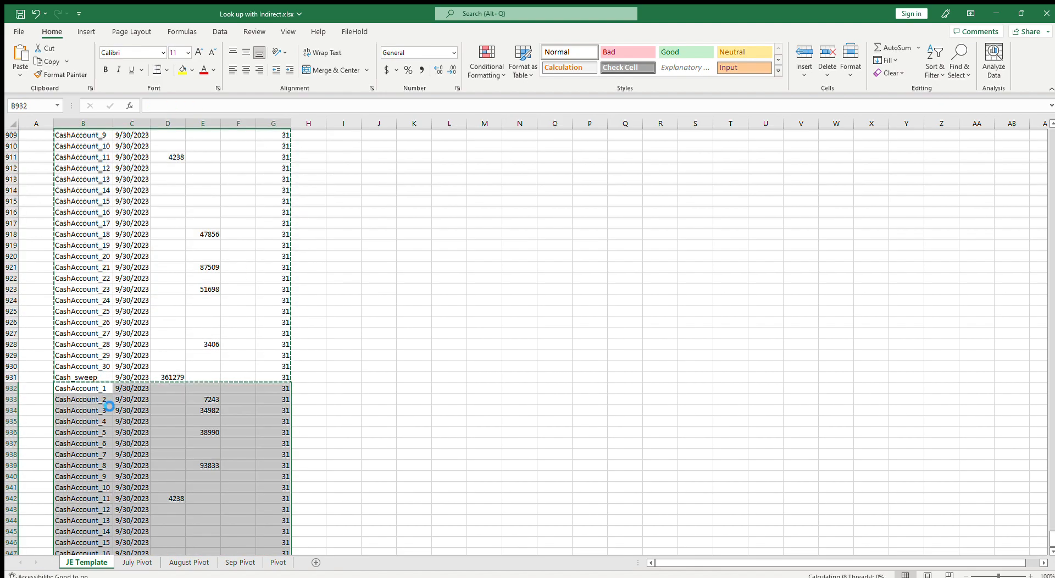
Save the workbook
scroll(231, 511, down, 6)
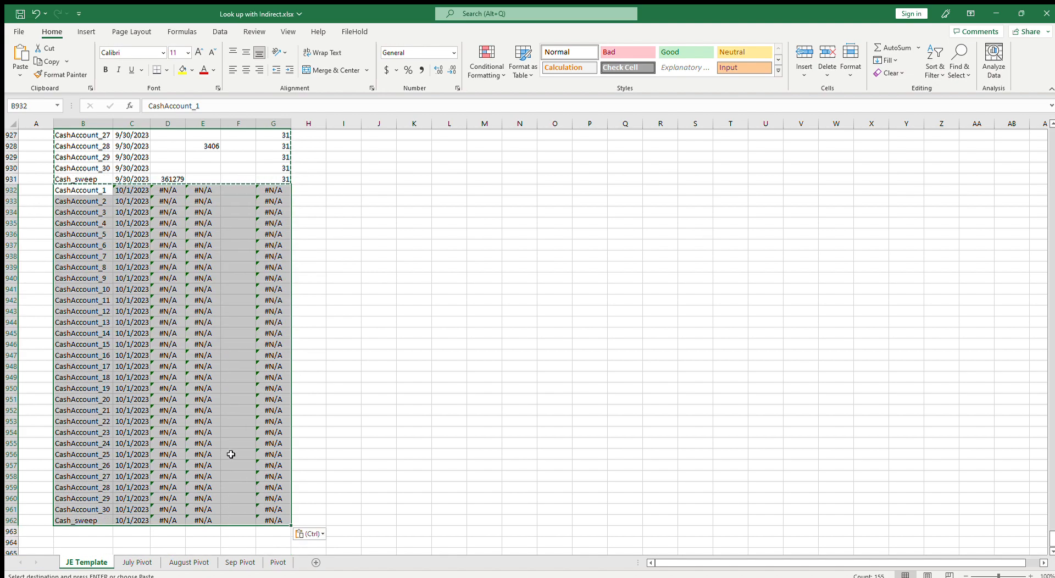
click(141, 465)
click(135, 520)
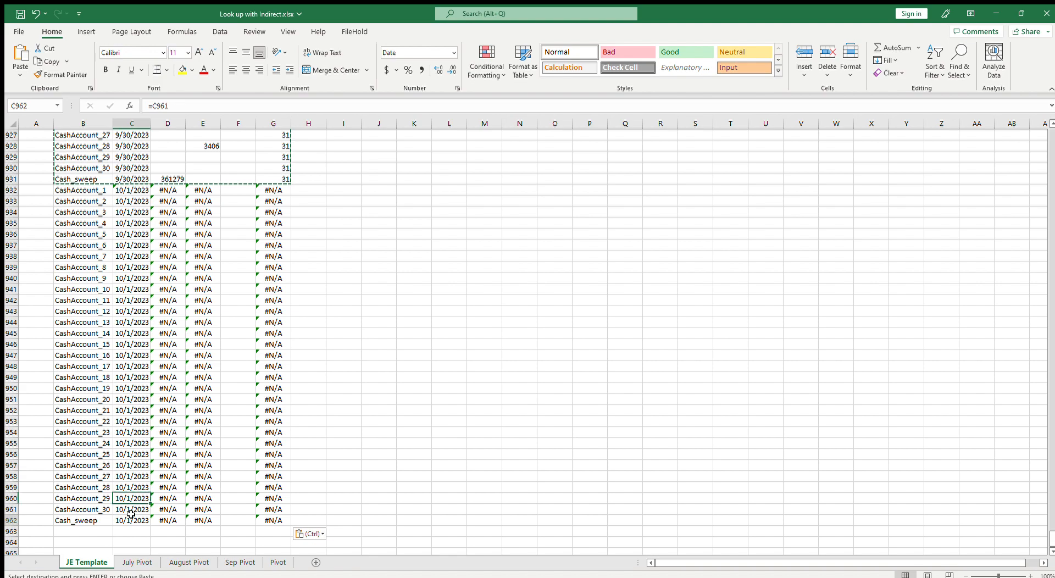
key(ctrl+s)
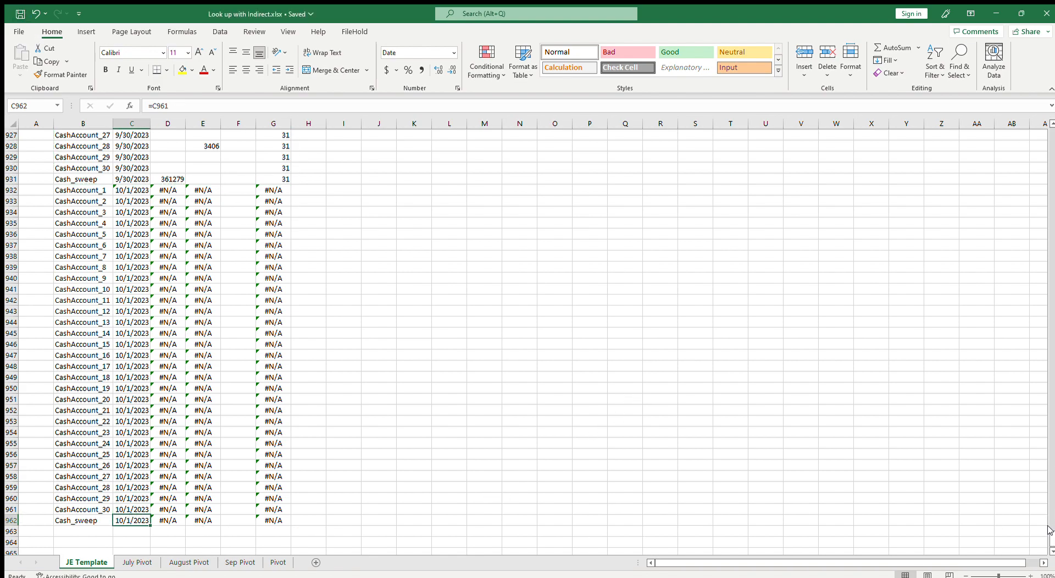
Return to the top of the JE Template and set the date in J1 to 8/1/2023
drag(1052, 538, 1052, 123)
click(1043, 202)
click(449, 343)
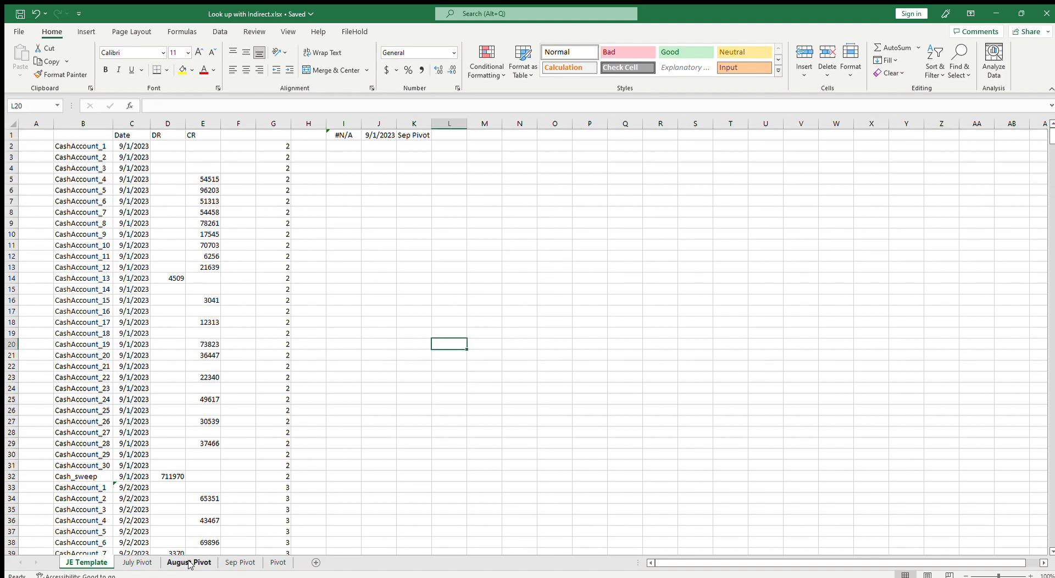
click(189, 562)
click(96, 562)
click(332, 136)
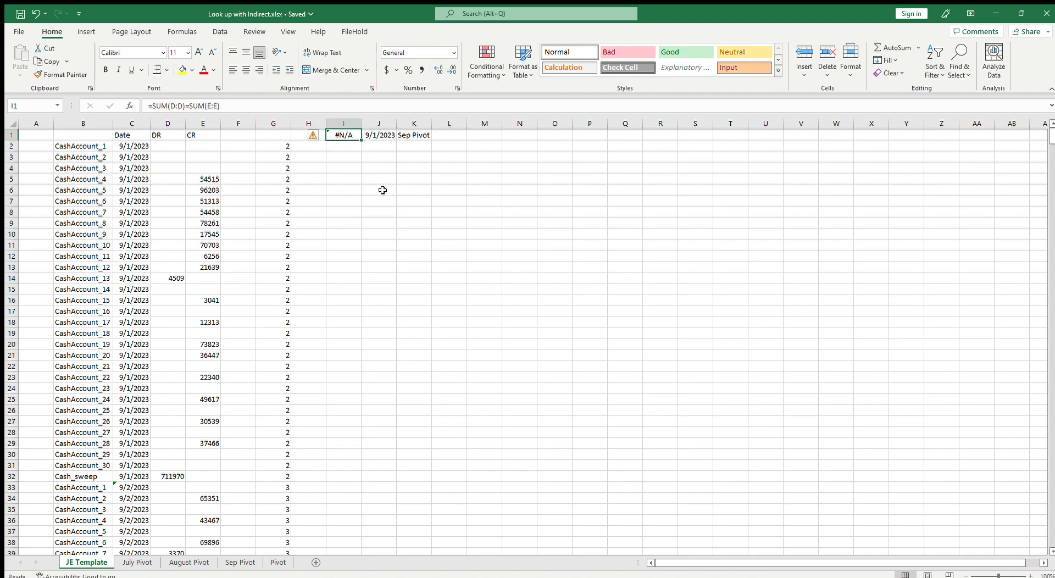
click(379, 137)
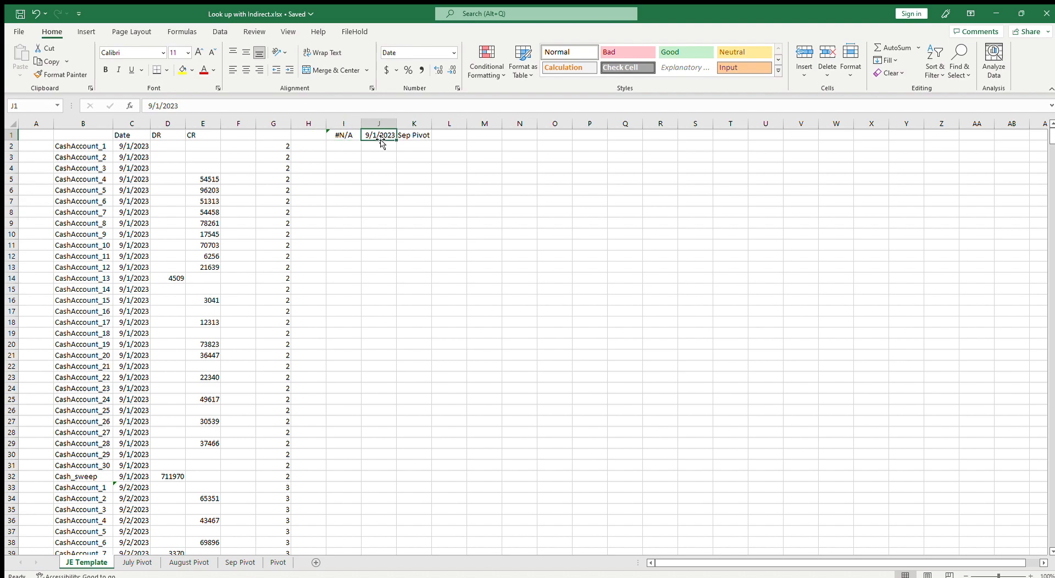
text(9/)
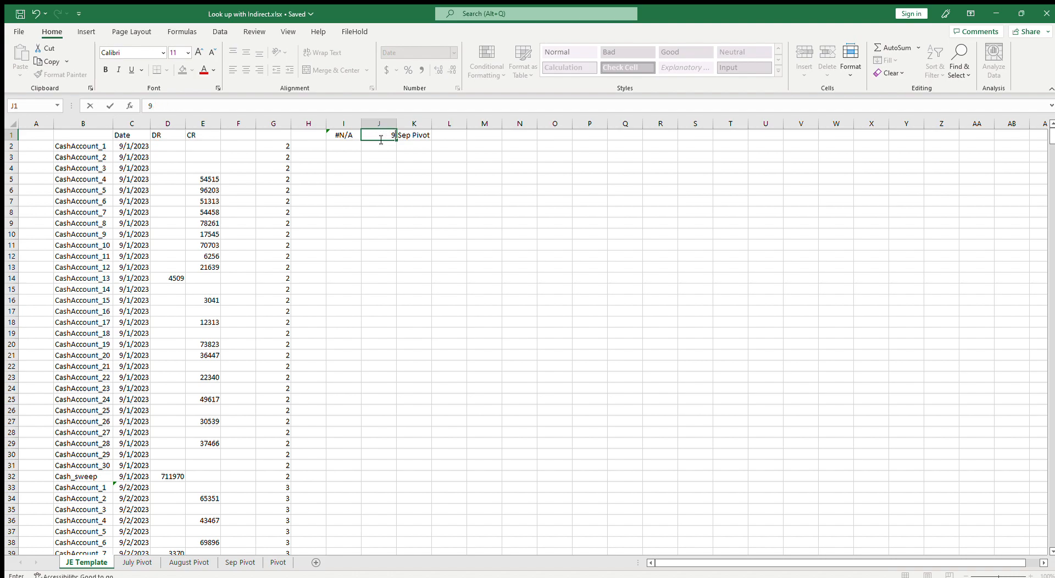
text(1/2023)
key(Tab)
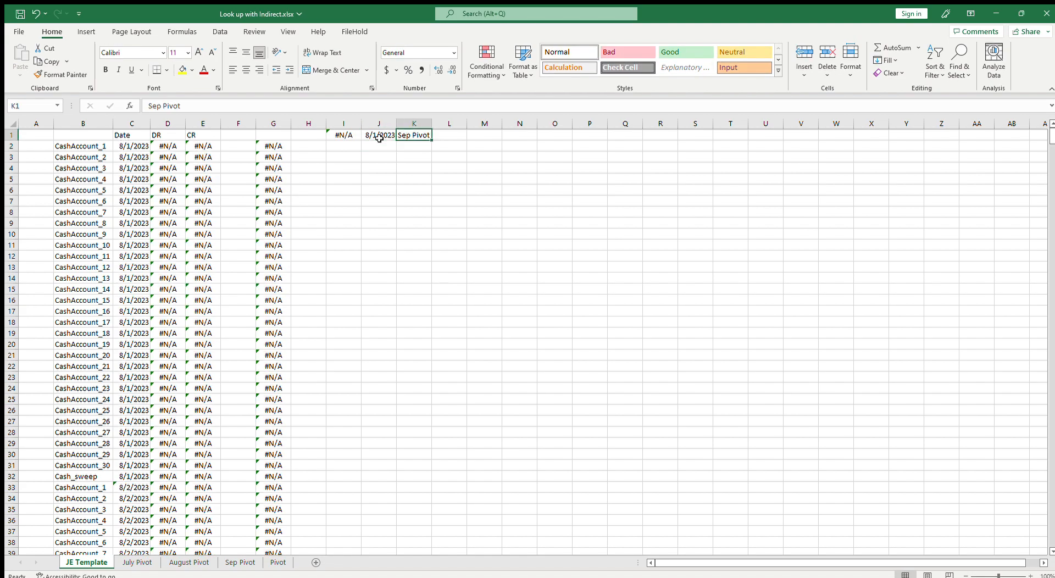
Set the pivot sheet name in K1 to August Pivot
text(S)
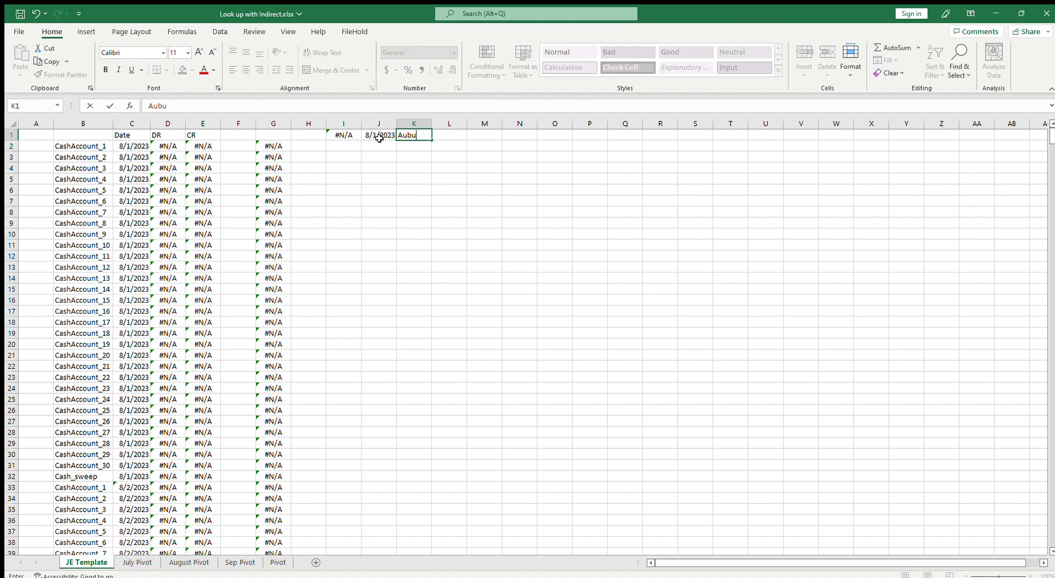
key(BackSpace)
key(BackSpace)
key(BackSpace)
key(BackSpace)
text(ugust Pivot)
key(Return)
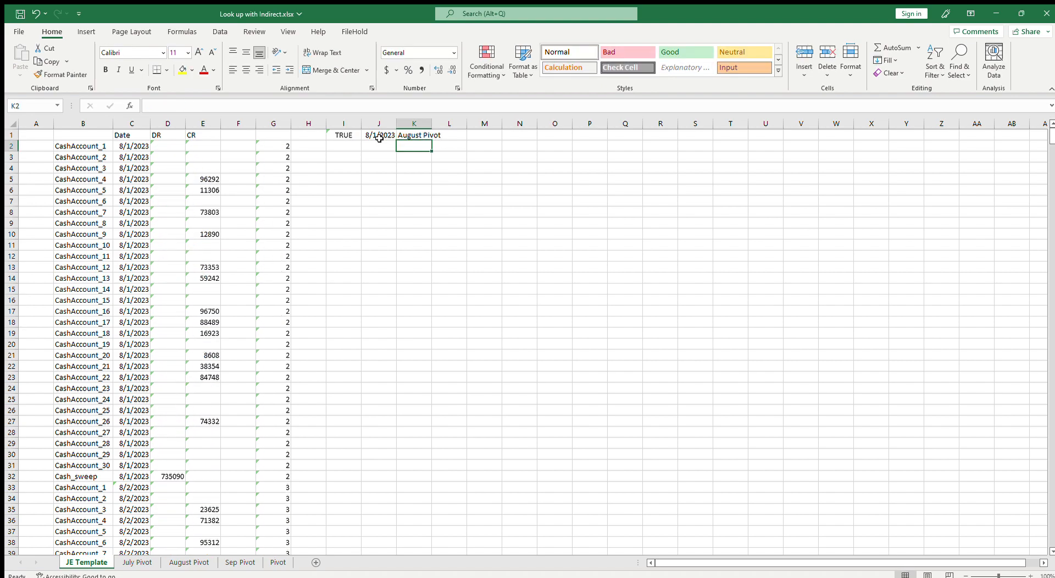
Select the DR and CR columns to compare their totals, then save the workbook
click(159, 124)
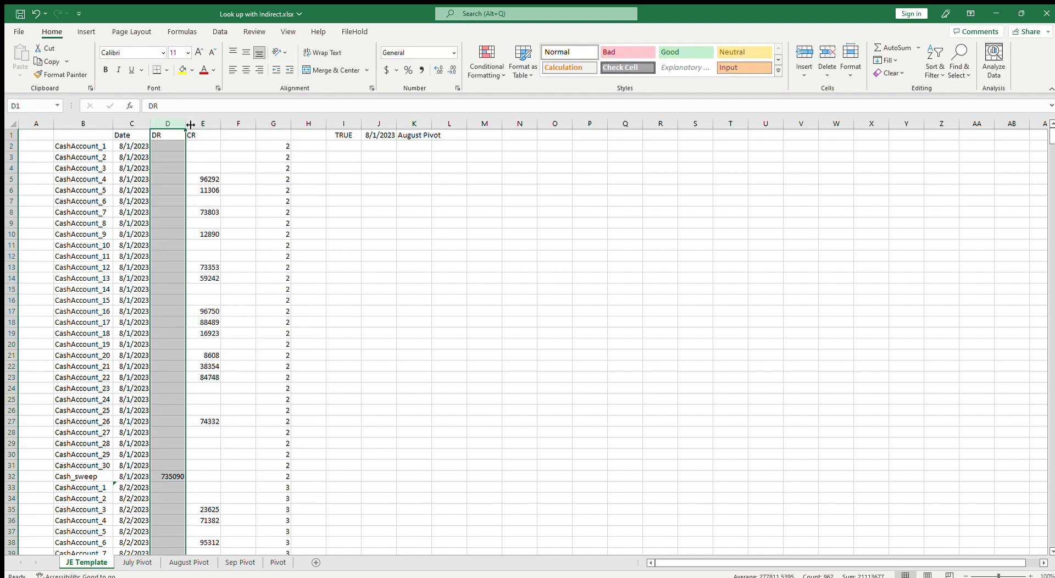
click(201, 124)
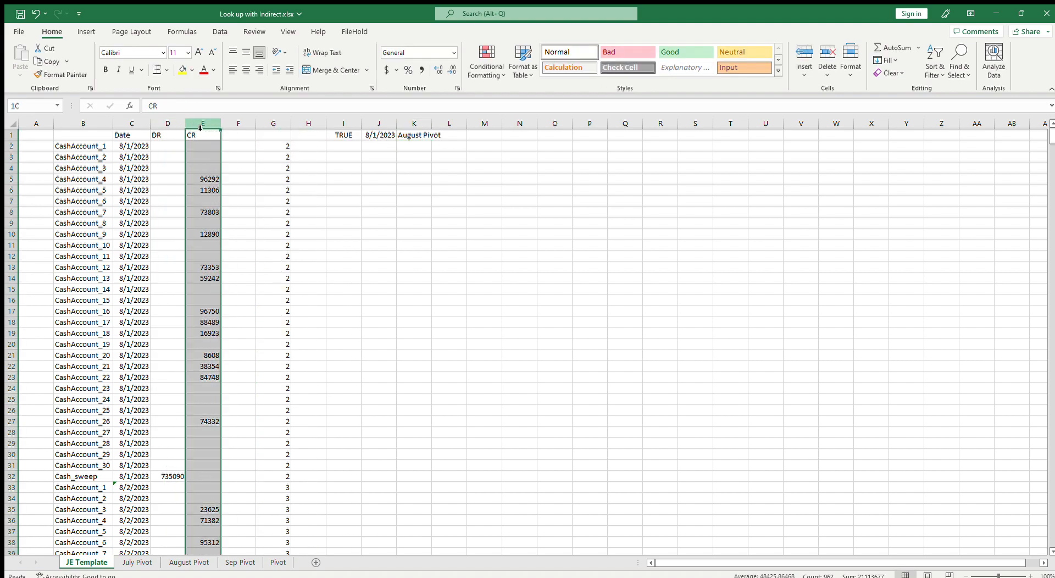
click(167, 126)
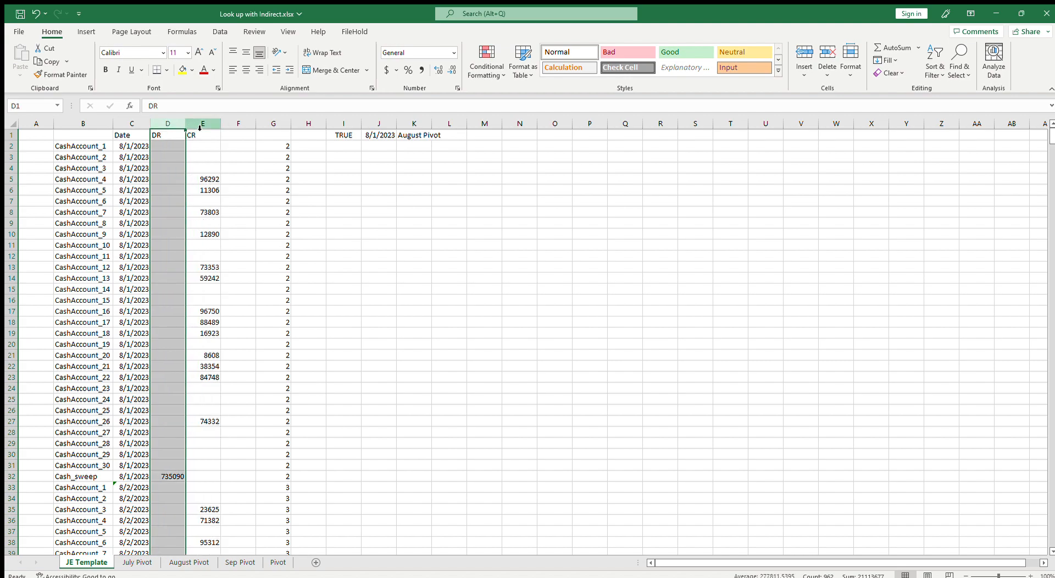
click(200, 126)
click(166, 125)
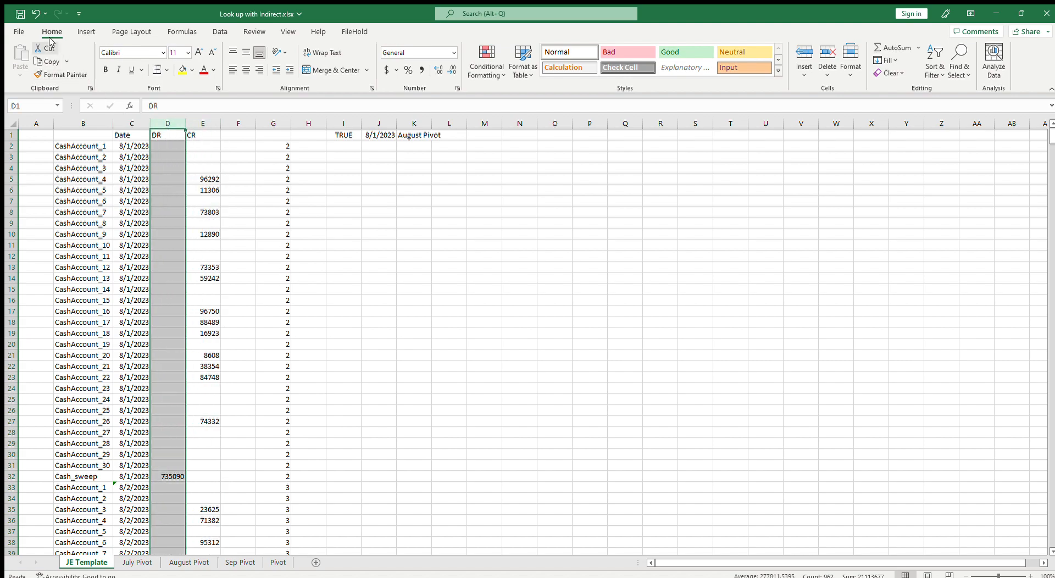
click(20, 15)
click(302, 188)
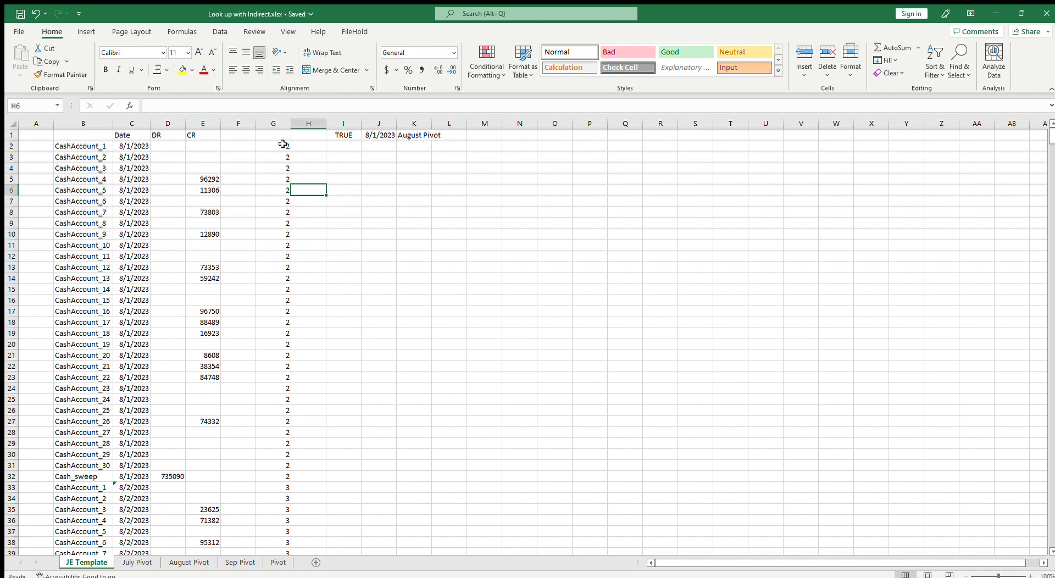
scroll(171, 542, down, 6)
scroll(171, 542, up, 6)
scroll(201, 459, down, 4)
scroll(198, 464, up, 4)
scroll(204, 435, down, 3)
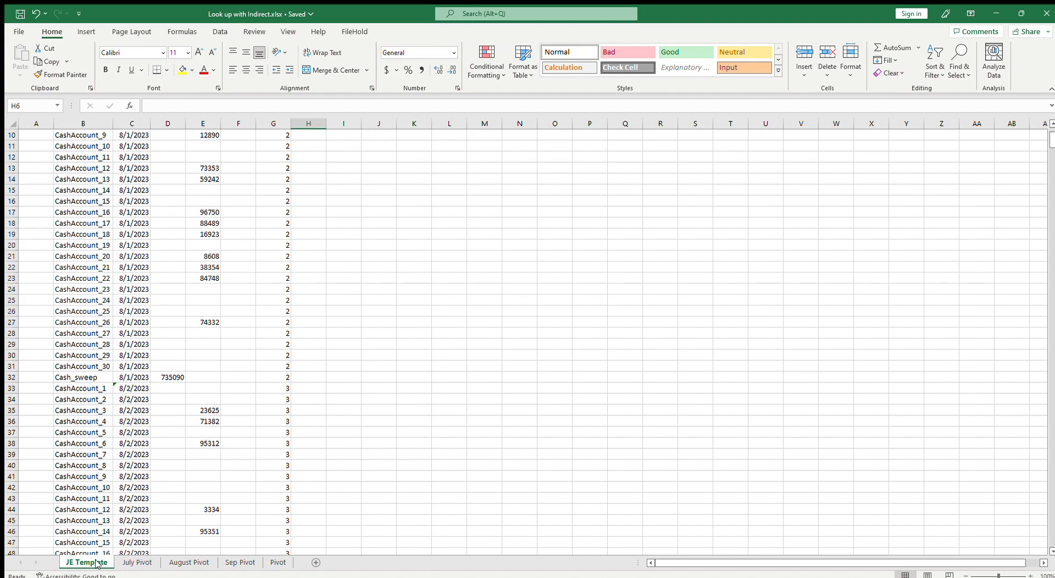
scroll(269, 475, up, 3)
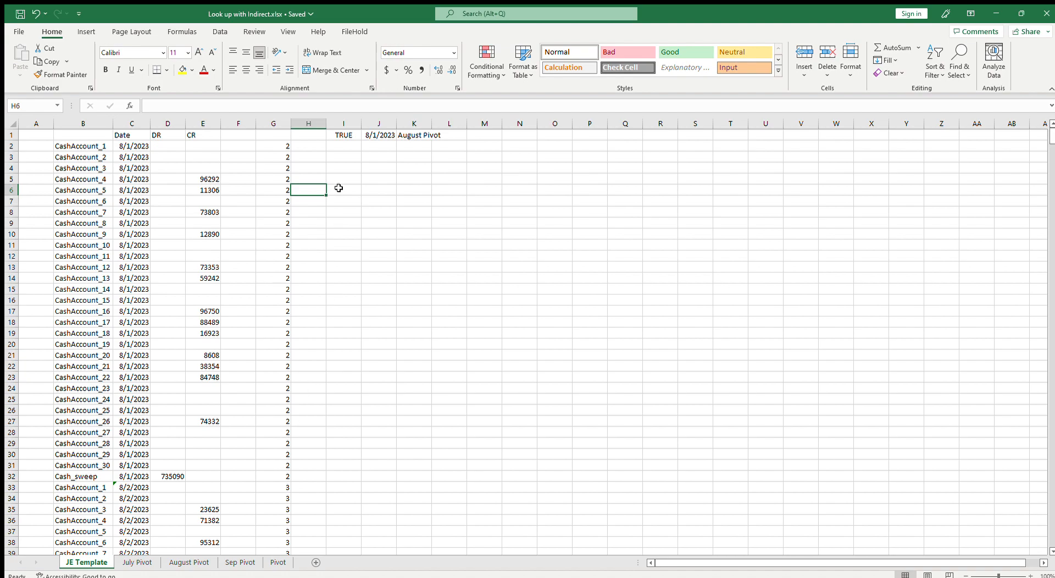
Add the column header Delete in H1
click(312, 135)
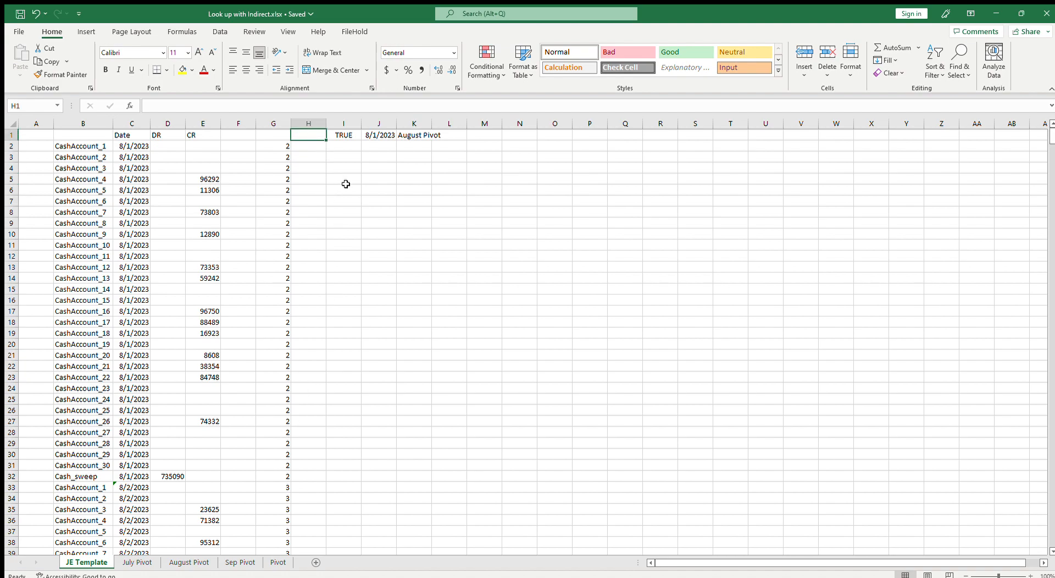
text(Delete)
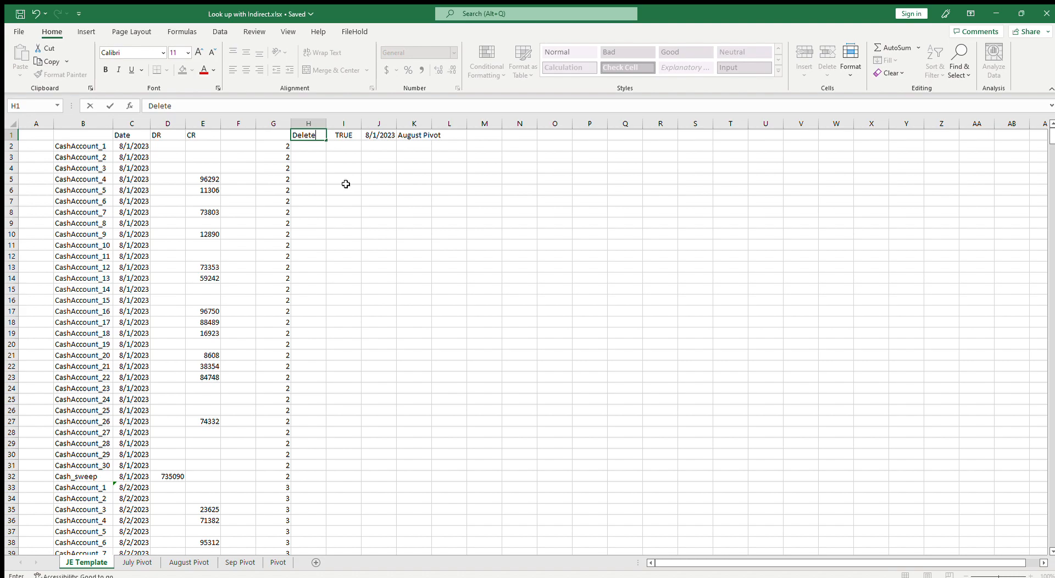
key(Return)
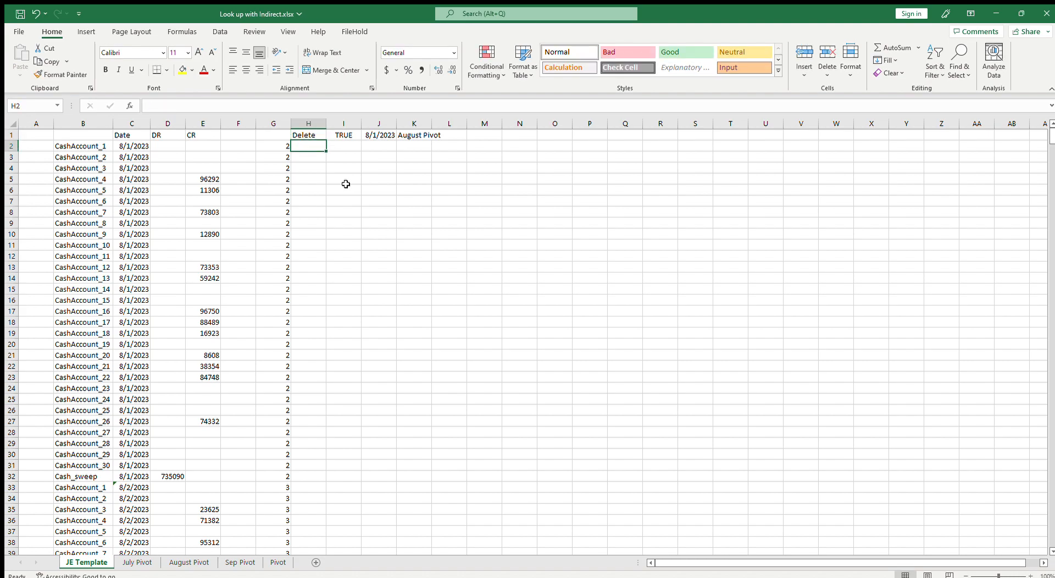
Enter =IF(AND(D2="",E2=""),"Yes","") in H2 to flag rows with neither a DR nor a CR amount
text(=if()
key(Left)
key(Left)
key(Left)
key(Left)
key(BackSpace)
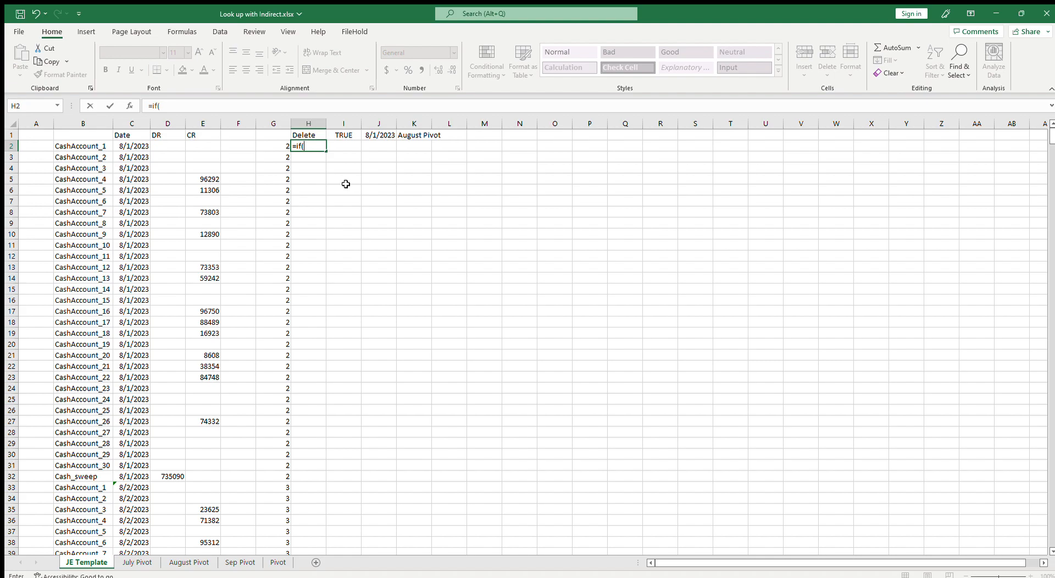
text(an)
key(Tab)
key(Left)
key(Left)
key(Left)
key(Left)
text(=)
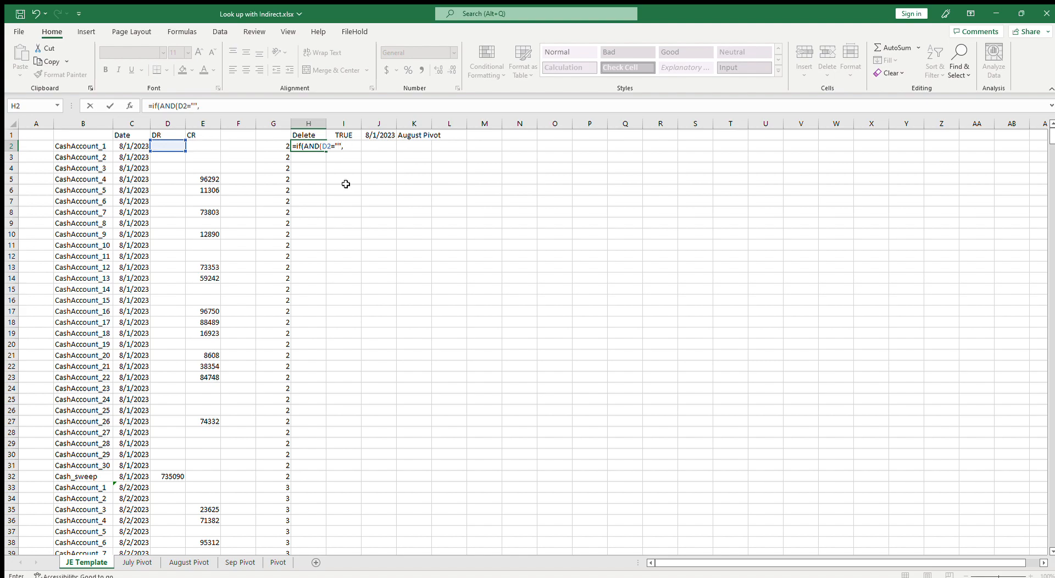
text("",)
key(Left)
key(Left)
key(Left)
text(=)
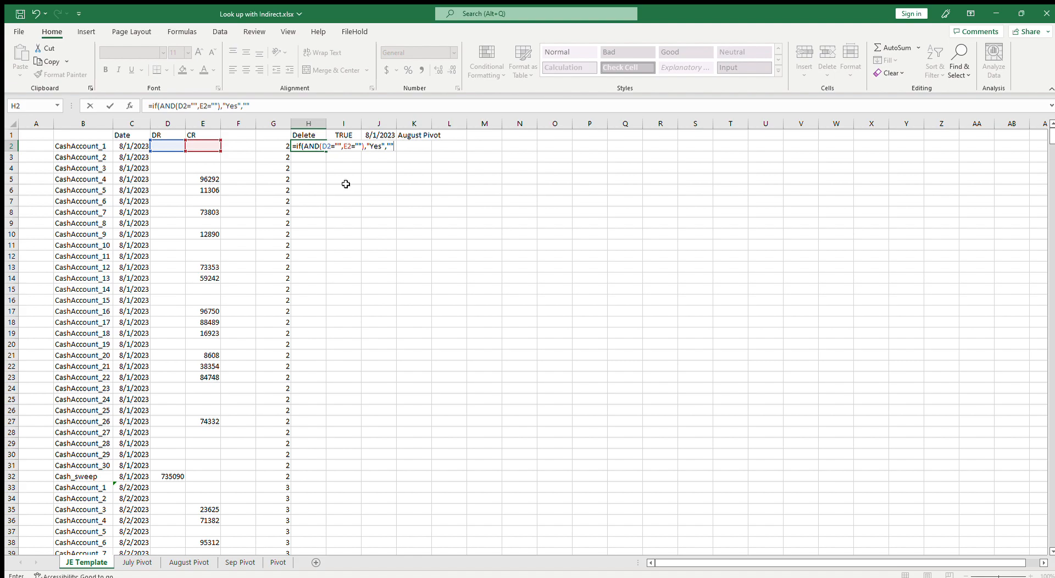
key(Return)
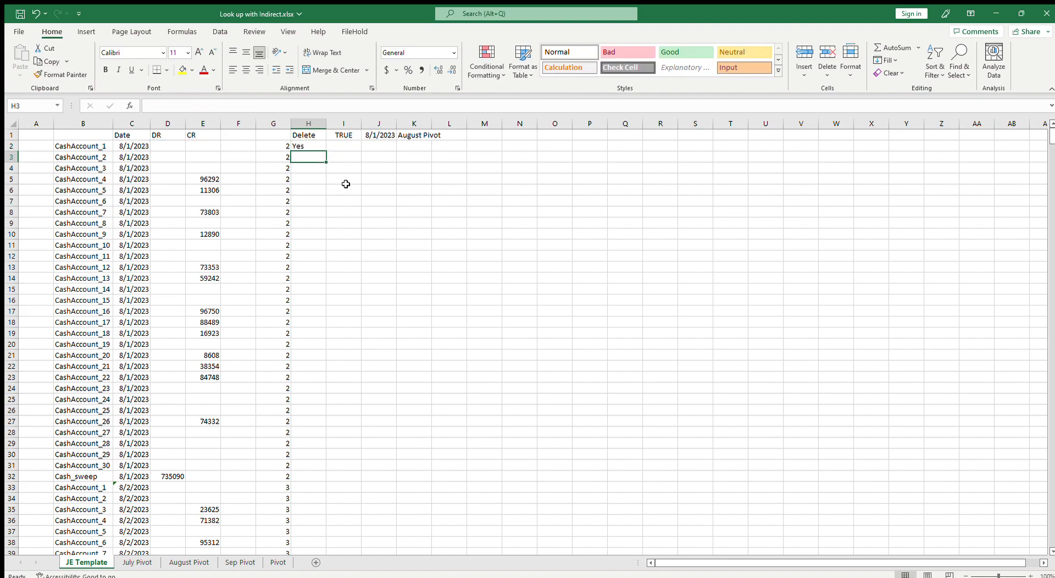
Fill the H2 flag formula down through row 962
click(319, 147)
double_click(327, 155)
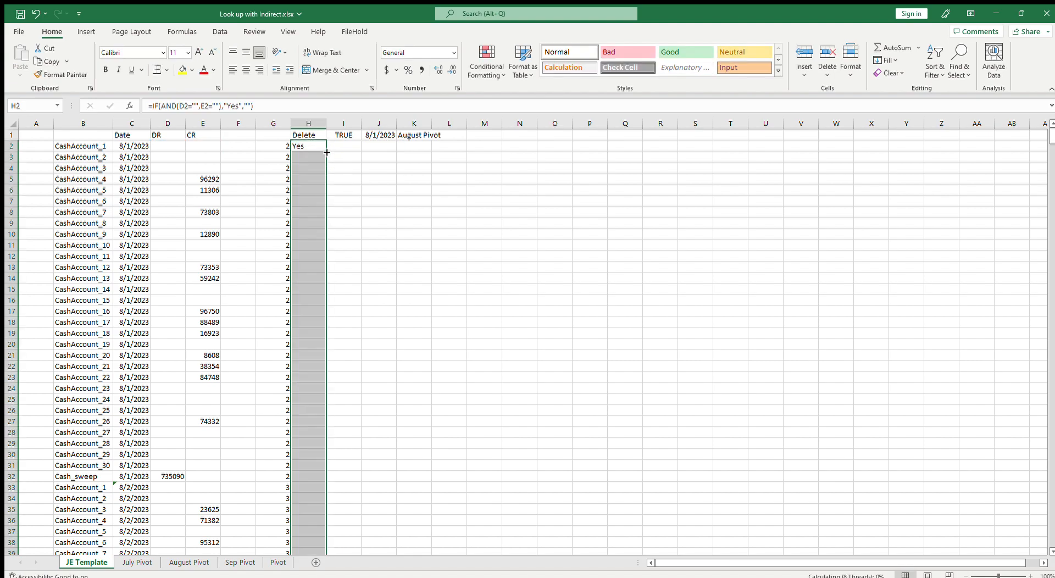
drag(1049, 176, 1051, 540)
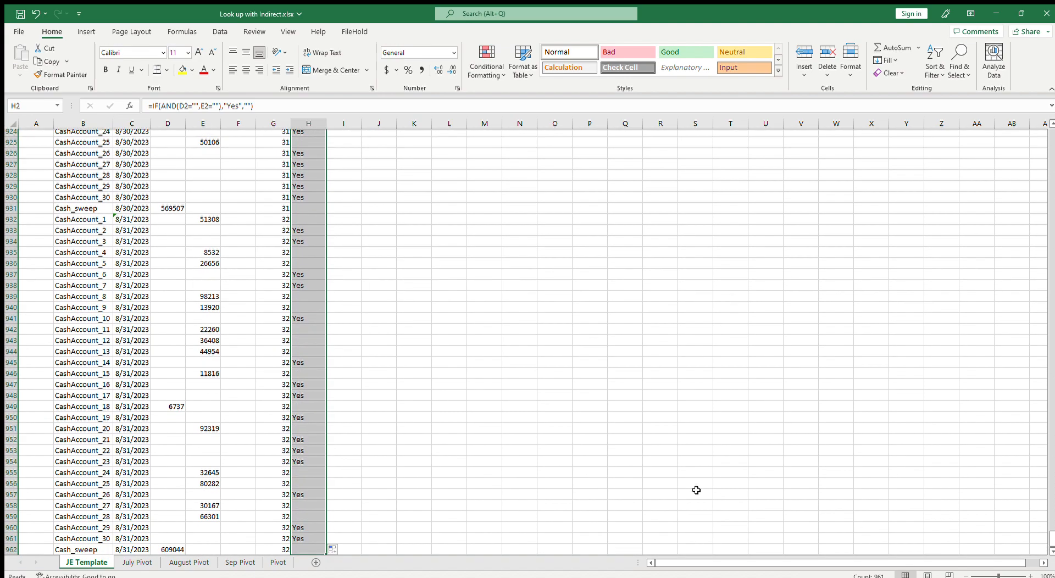
scroll(695, 491, down, 3)
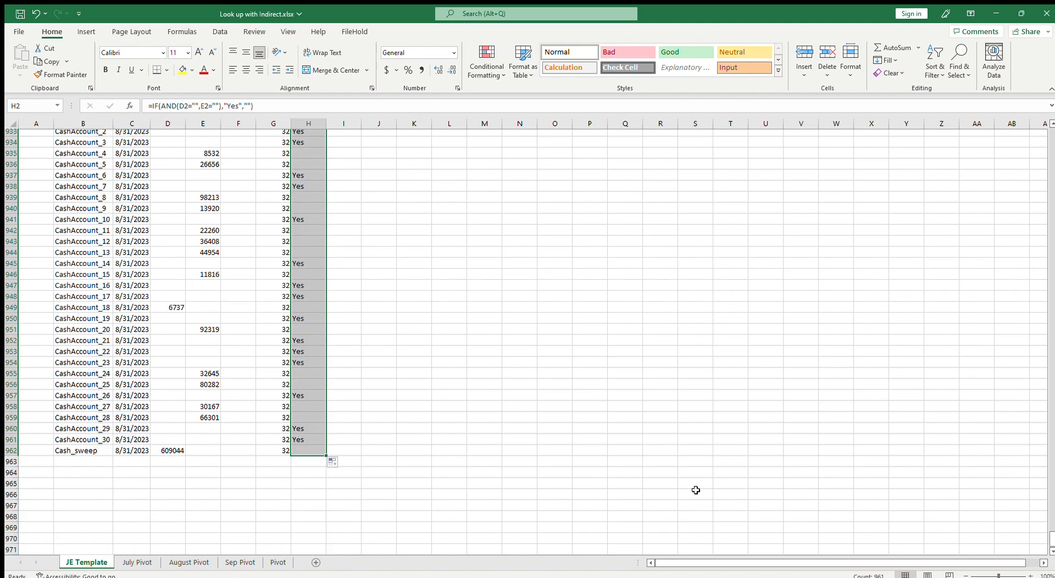
click(302, 449)
drag(1051, 539, 1051, 110)
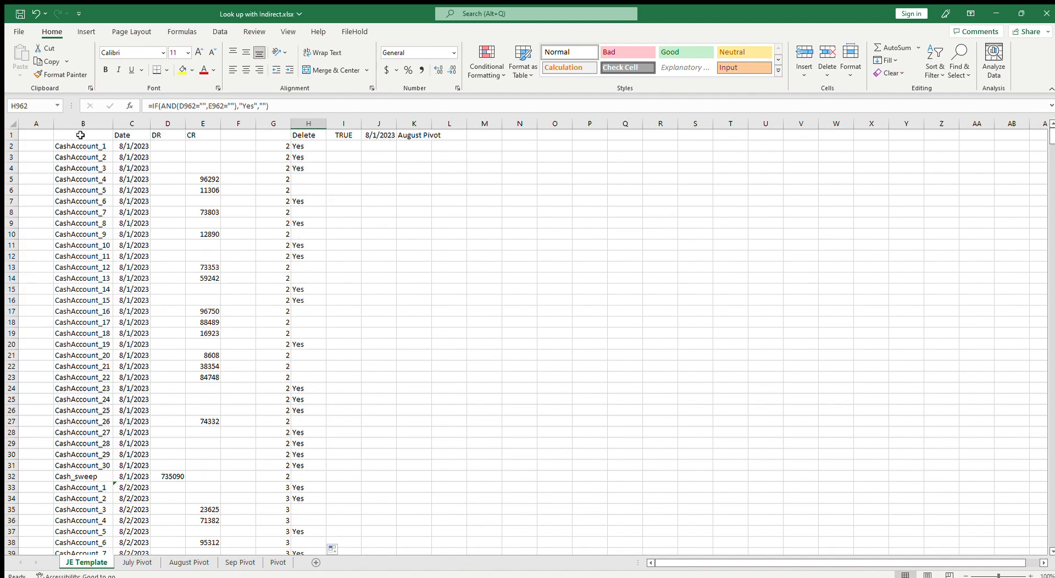
Add the column header Account in B1
shift+click(80, 135)
key(Up)
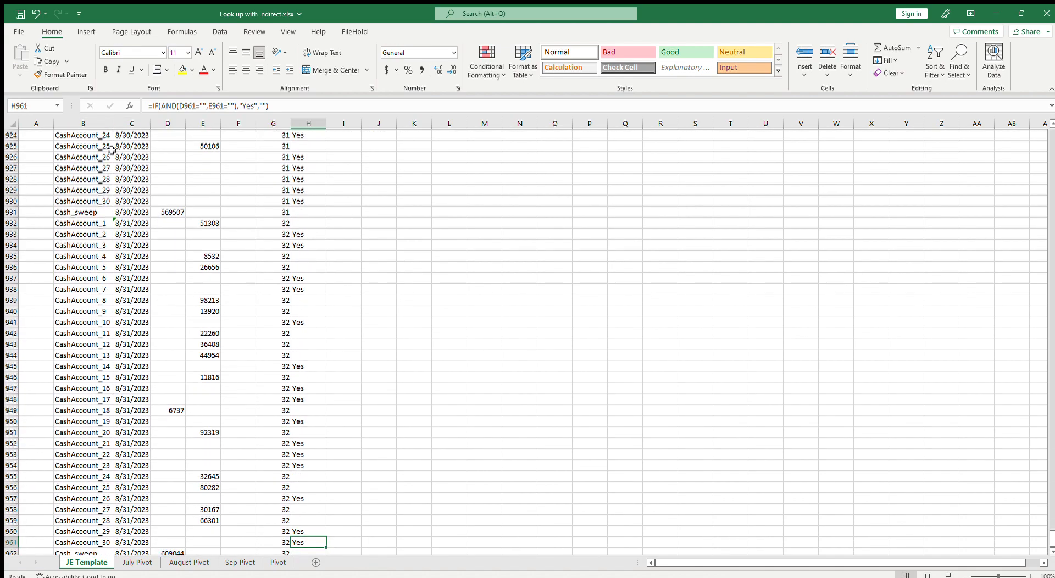
key(ctrl+Home)
key(Right)
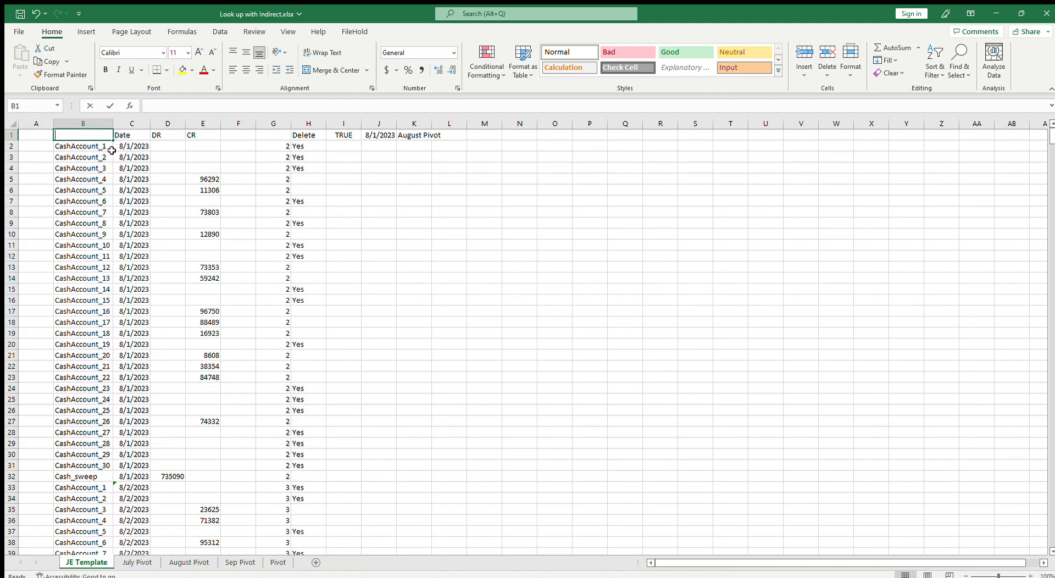
text(Account)
key(Return)
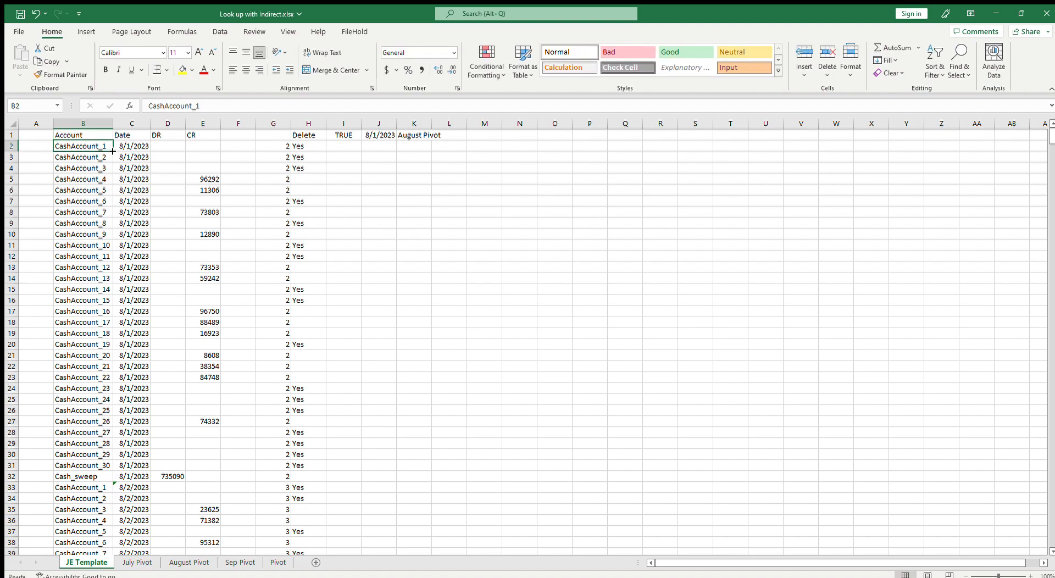
Copy the data range B1:H962 and paste it into a new sheet starting at A1
drag(79, 136, 293, 163)
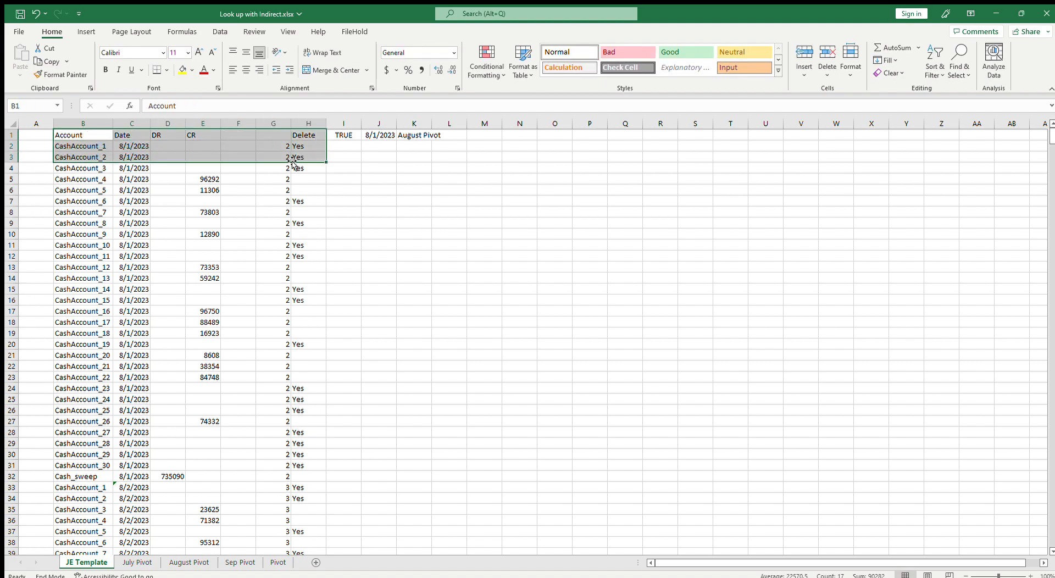
key(ctrl+shift+Down)
key(ctrl+c)
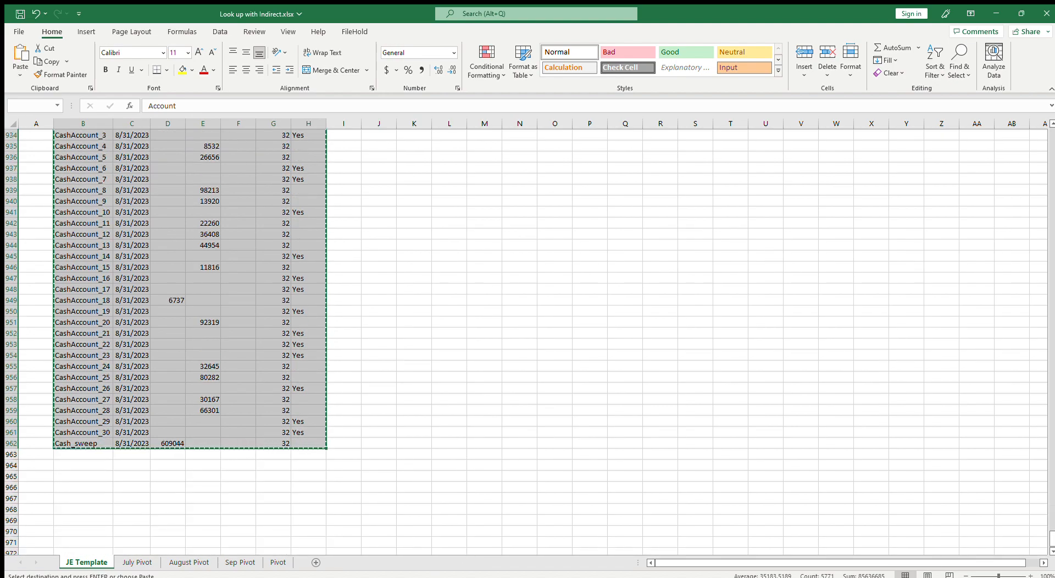
click(316, 563)
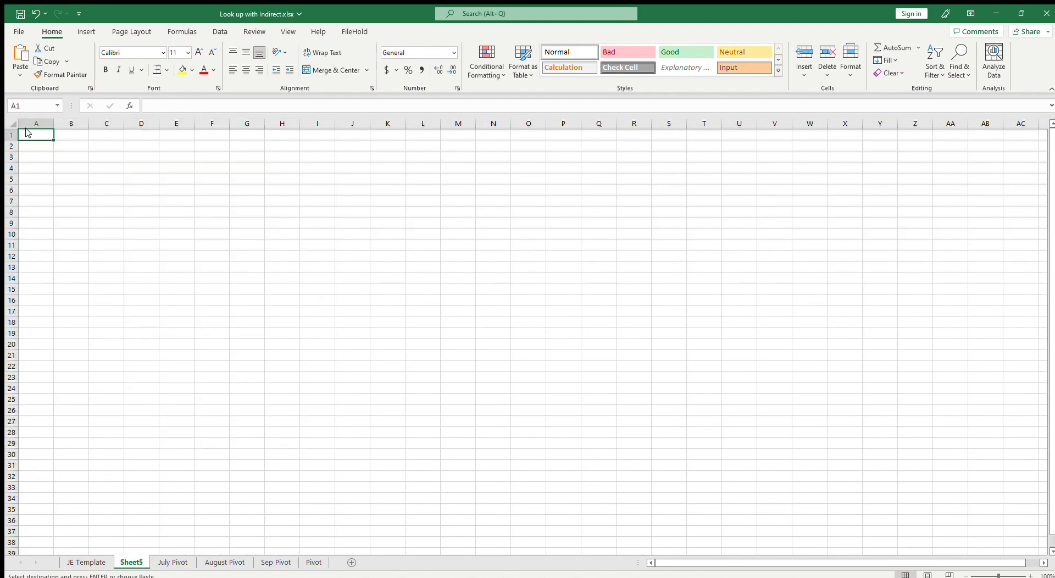
key(ctrl+v)
Apply a filter to the new sheet's header row and show only rows where Delete is Yes
click(248, 134)
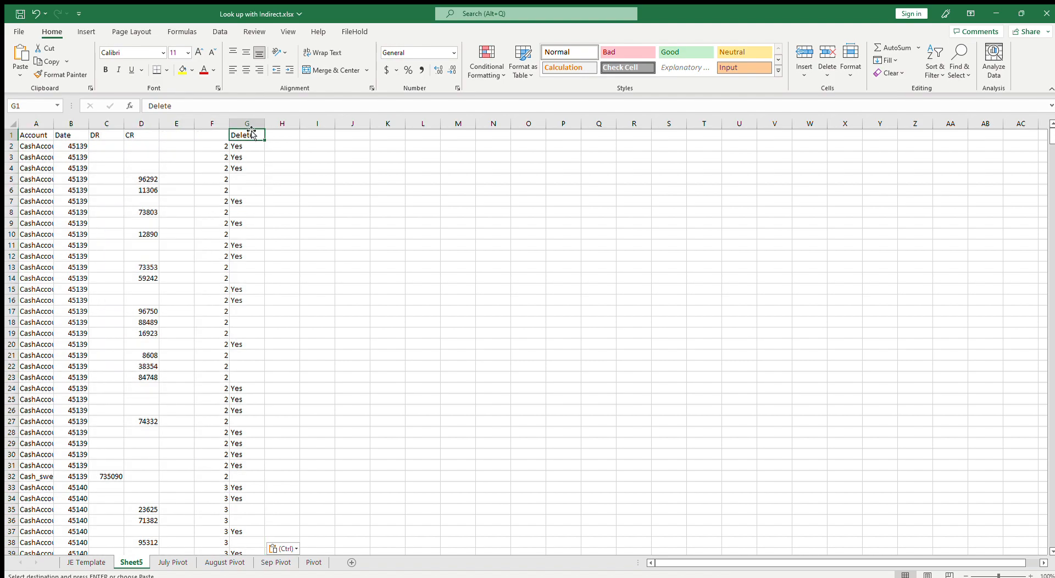
drag(240, 134, 39, 135)
click(220, 31)
click(396, 57)
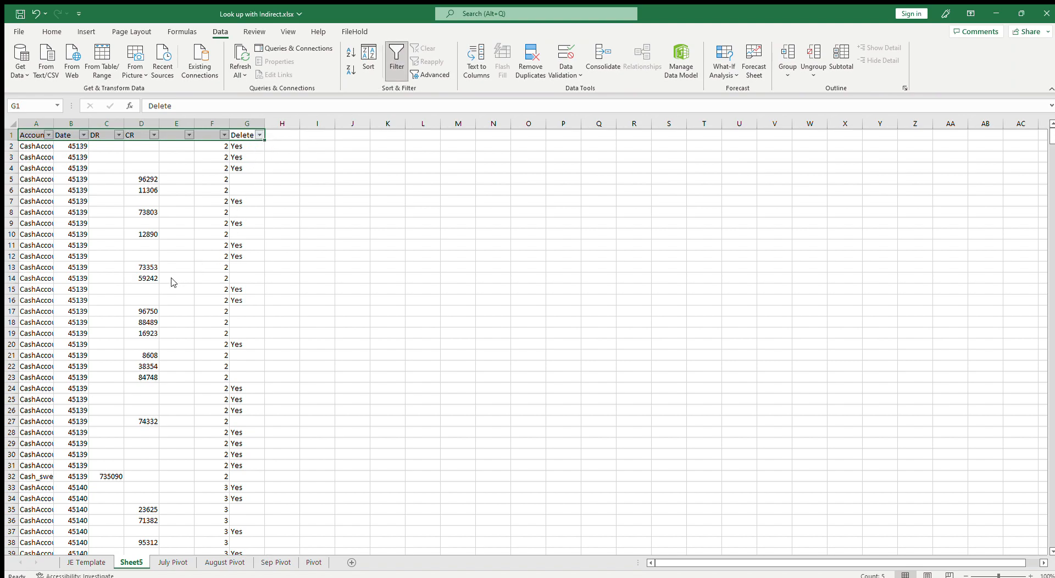
Delete all visible filtered rows flagged Delete = Yes, then turn off the filter
click(16, 149)
drag(1052, 156, 1041, 483)
drag(1052, 347, 1052, 532)
scroll(71, 454, down, 4)
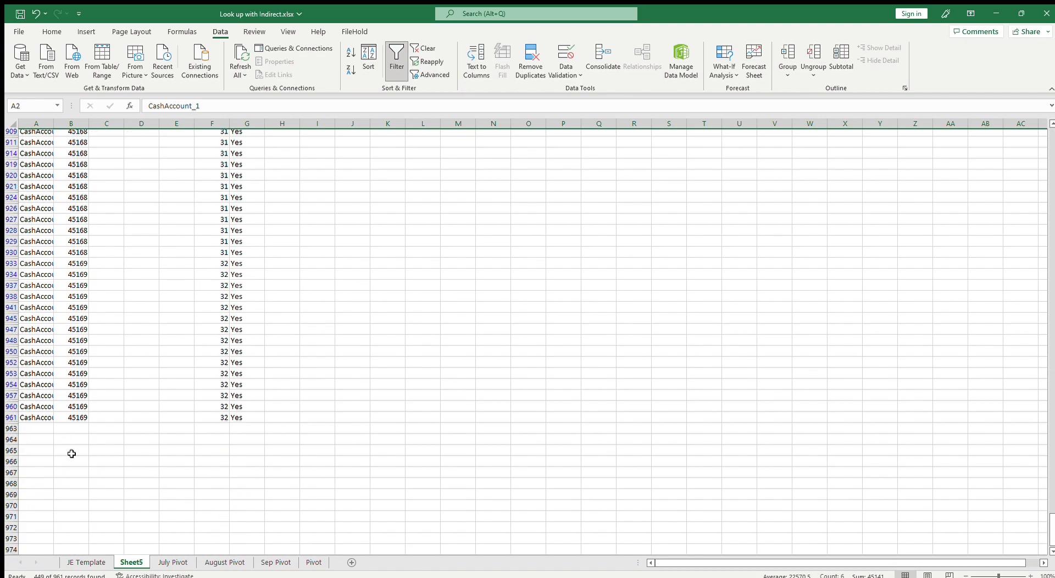
shift+click(17, 418)
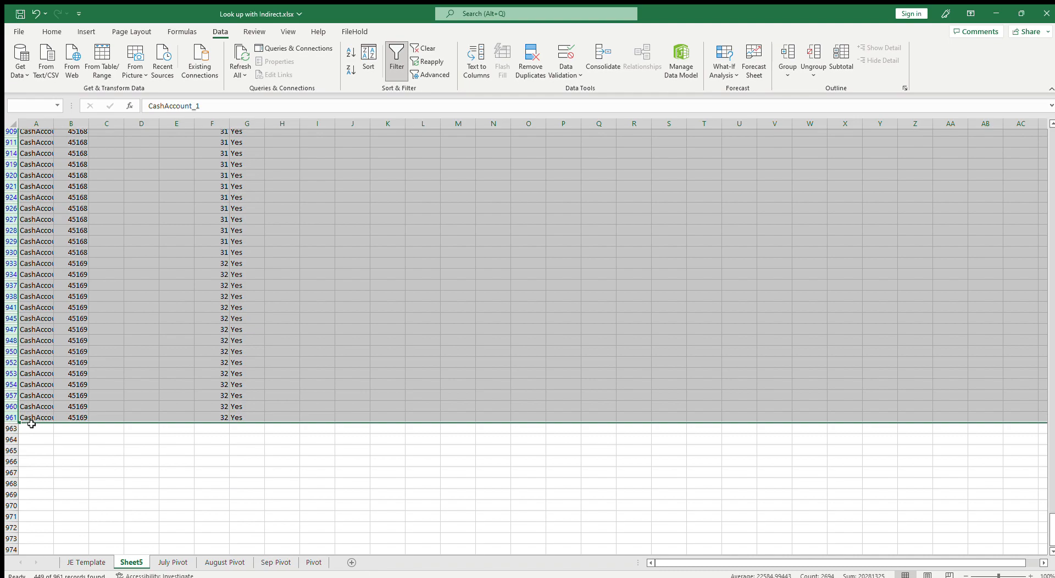
click(478, 343)
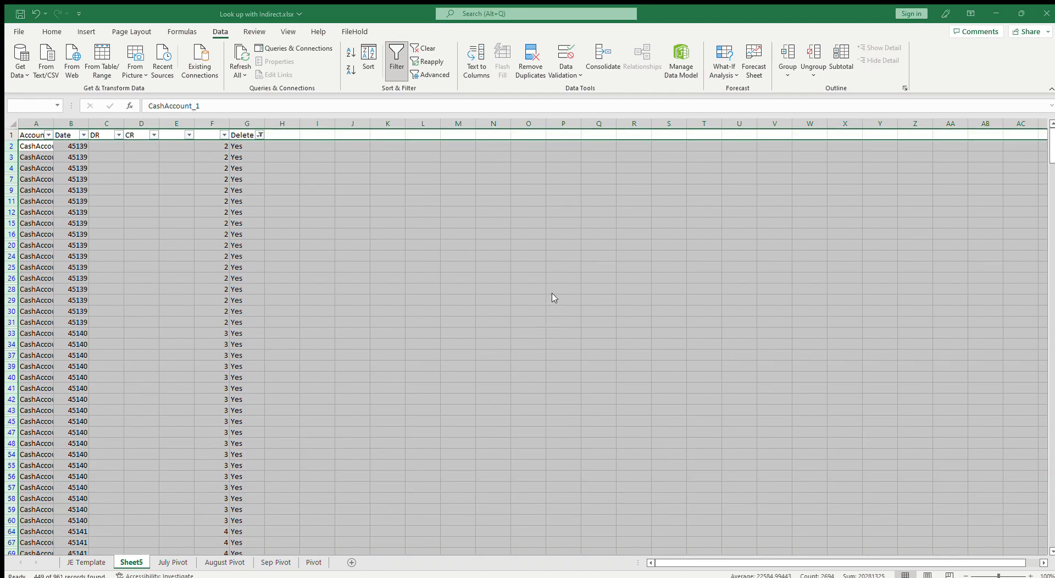
key(alt+semicolon)
key(ctrl+minus)
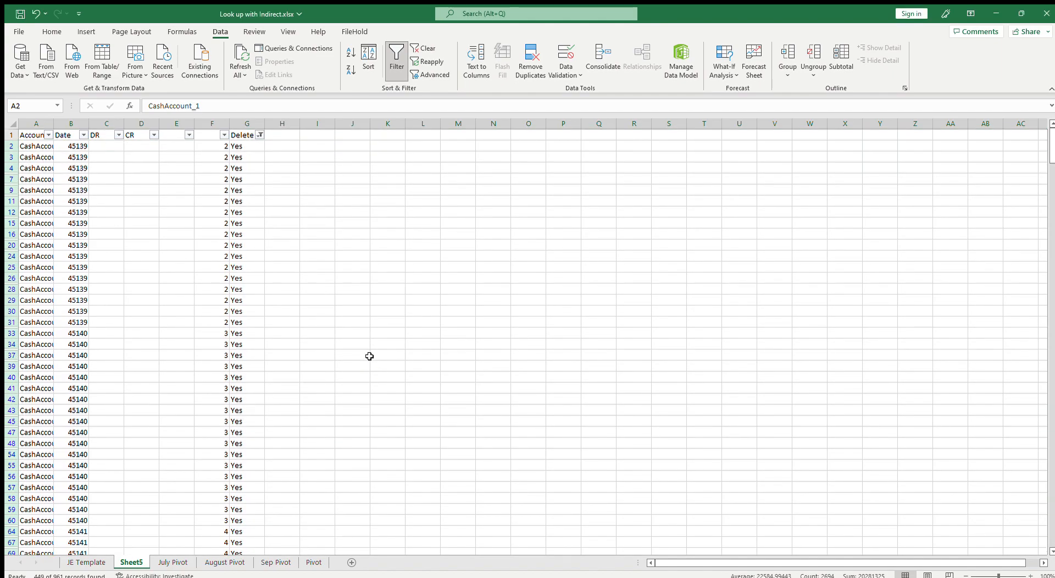
click(397, 61)
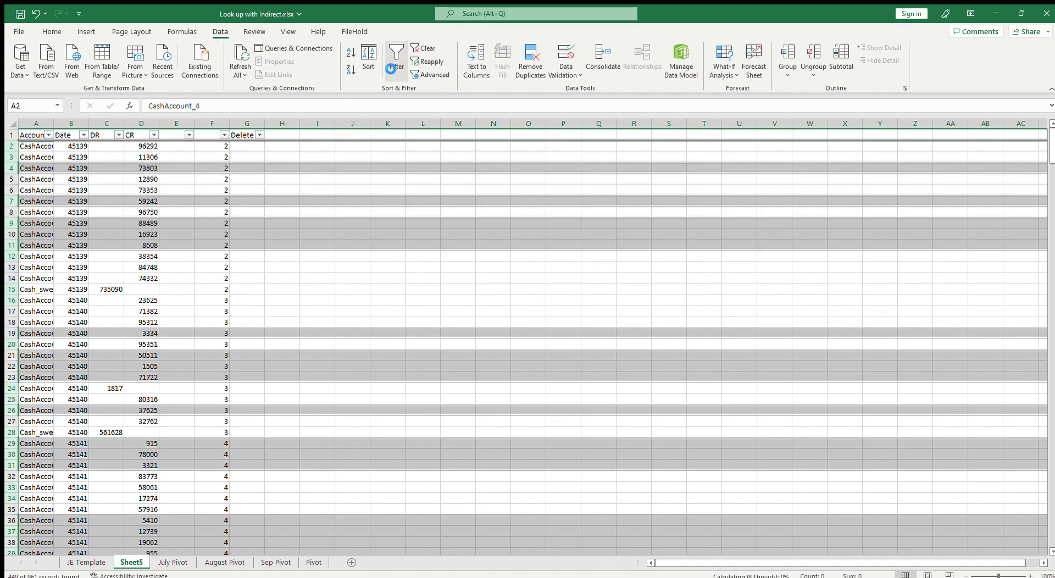
Format the Date column values as short dates
click(214, 236)
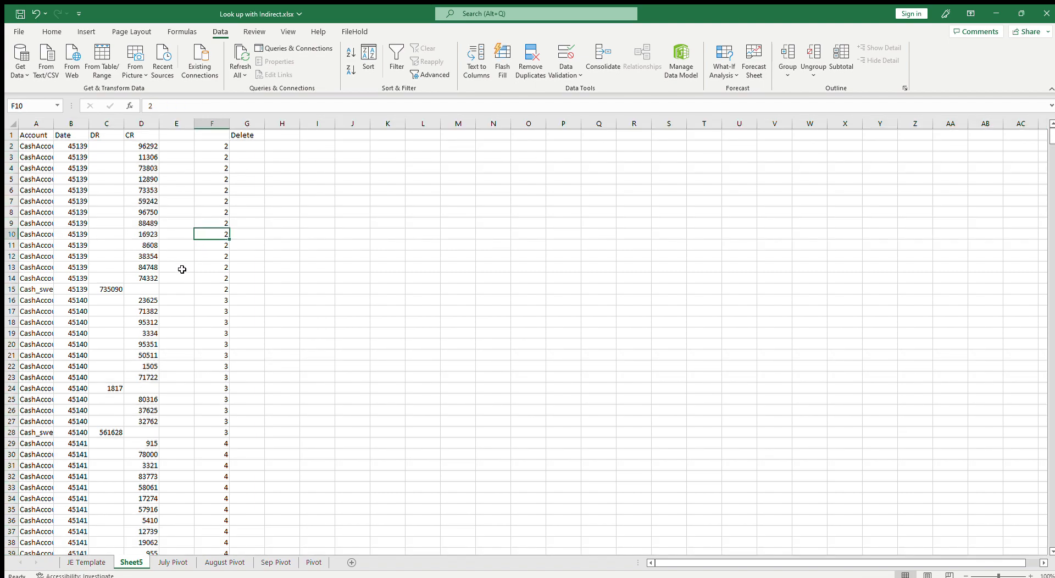
click(75, 142)
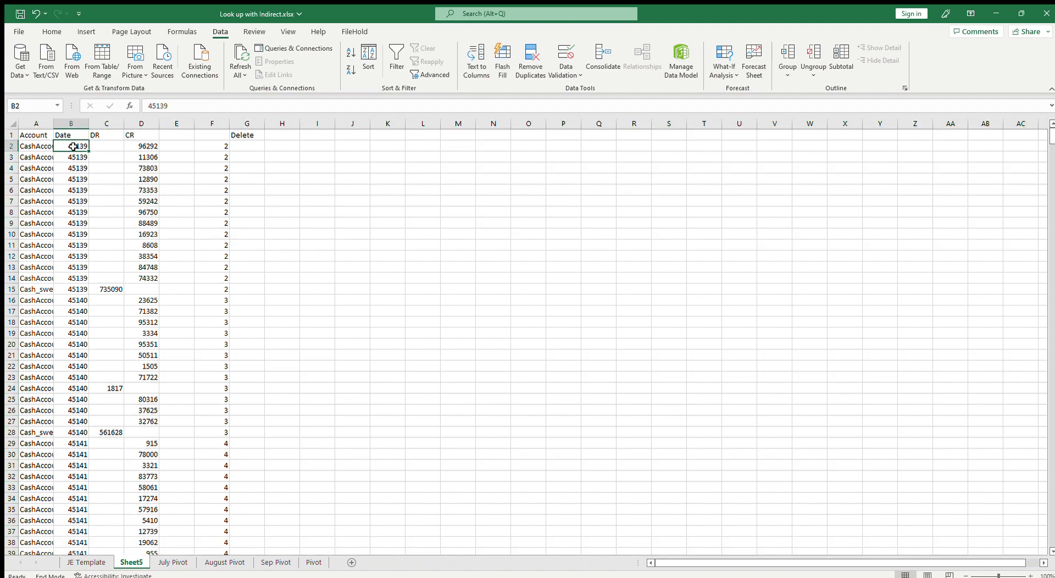
key(ctrl+shift+Down)
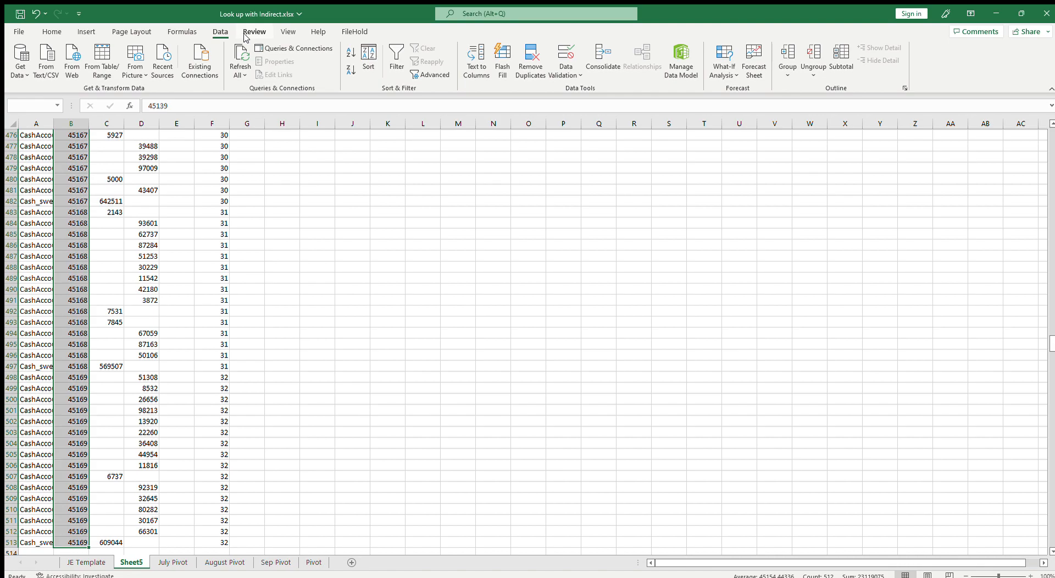
click(52, 32)
click(420, 52)
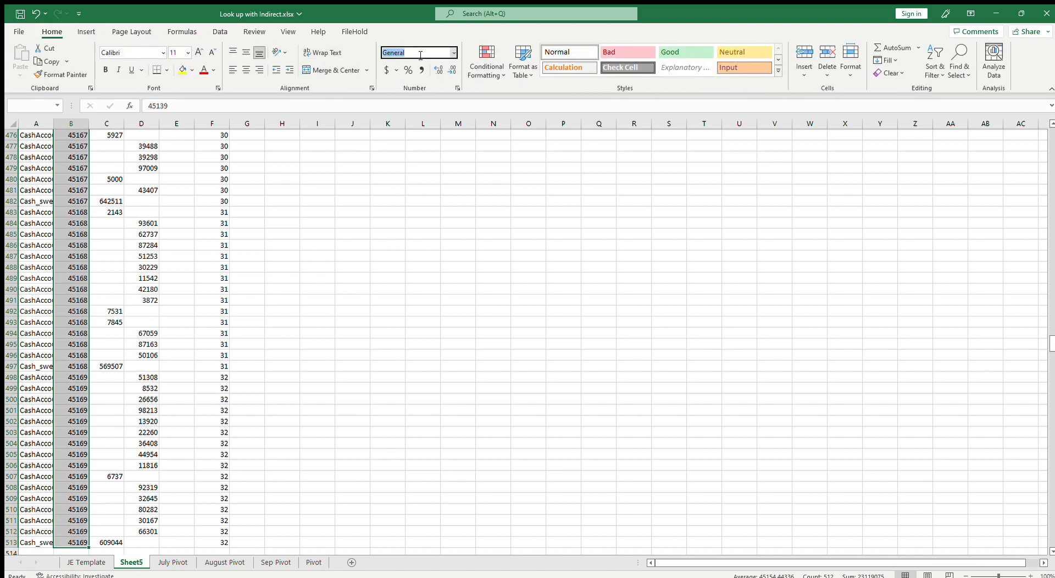
key(BackSpace)
click(446, 170)
click(269, 242)
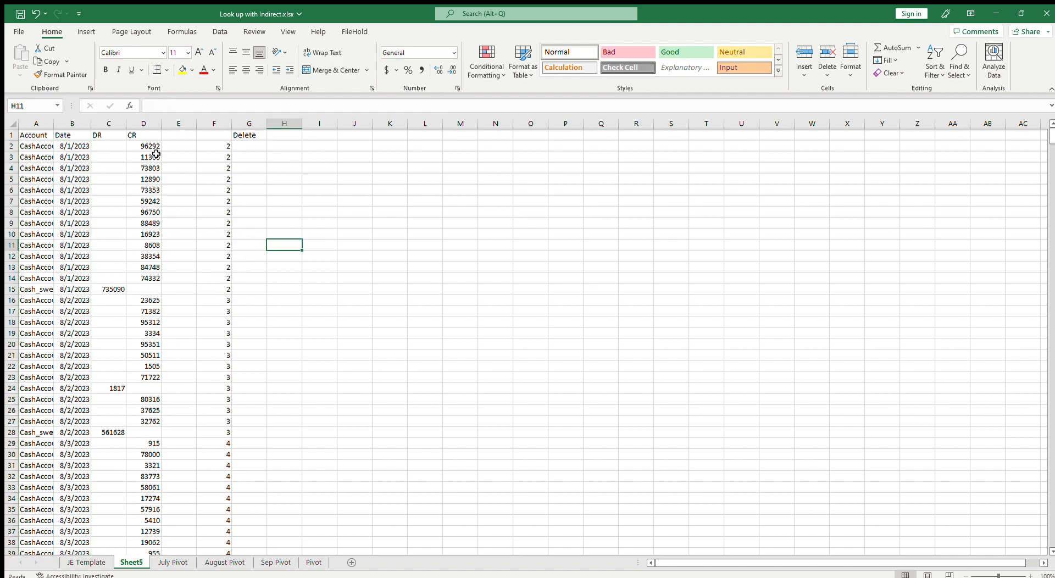
Widen the Account and Date columns to fit their contents
drag(138, 124, 118, 127)
click(171, 234)
scroll(190, 262, down, 6)
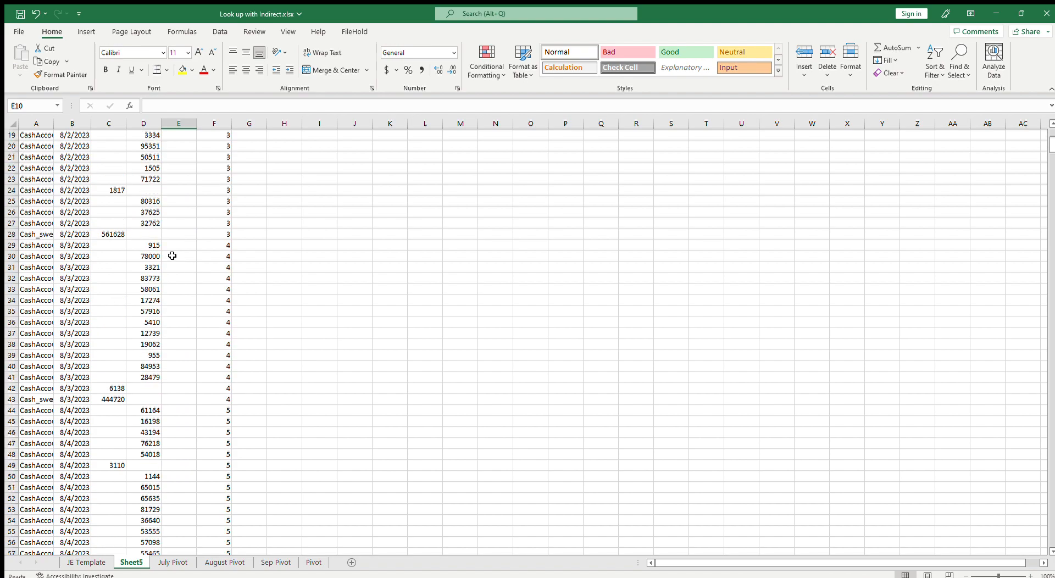
double_click(54, 124)
scroll(208, 257, up, 5)
scroll(156, 231, up, 1)
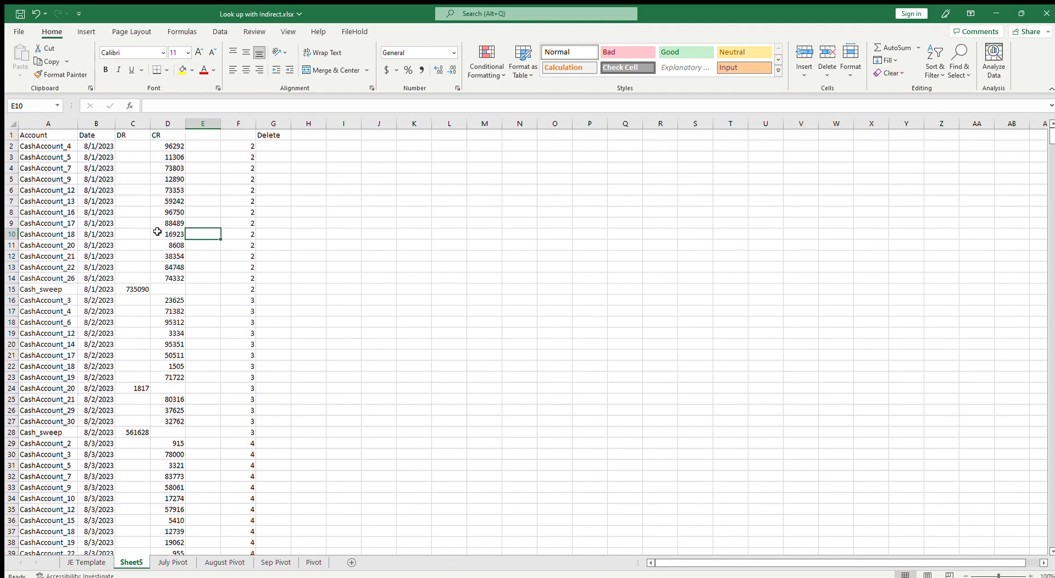
scroll(125, 217, down, 6)
scroll(107, 234, up, 6)
Enter the date 8/31 in the first Date cell B2
drag(55, 147, 242, 292)
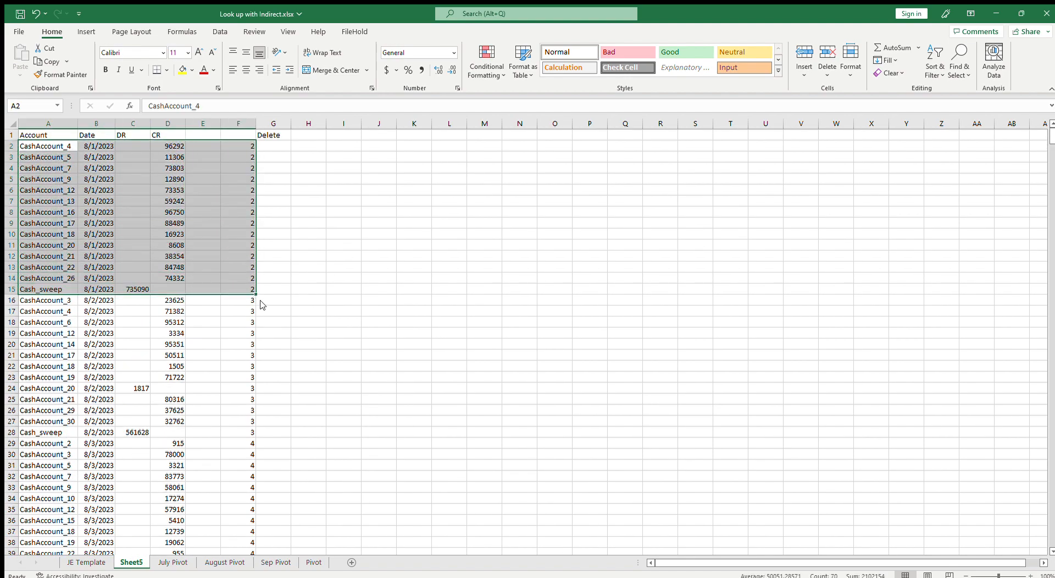
click(167, 274)
click(172, 146)
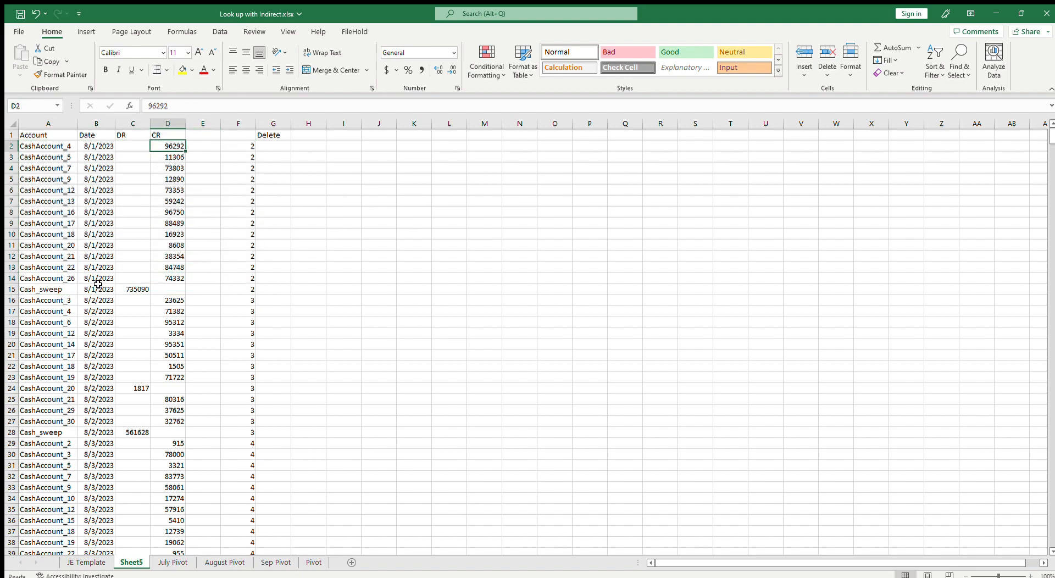
click(93, 148)
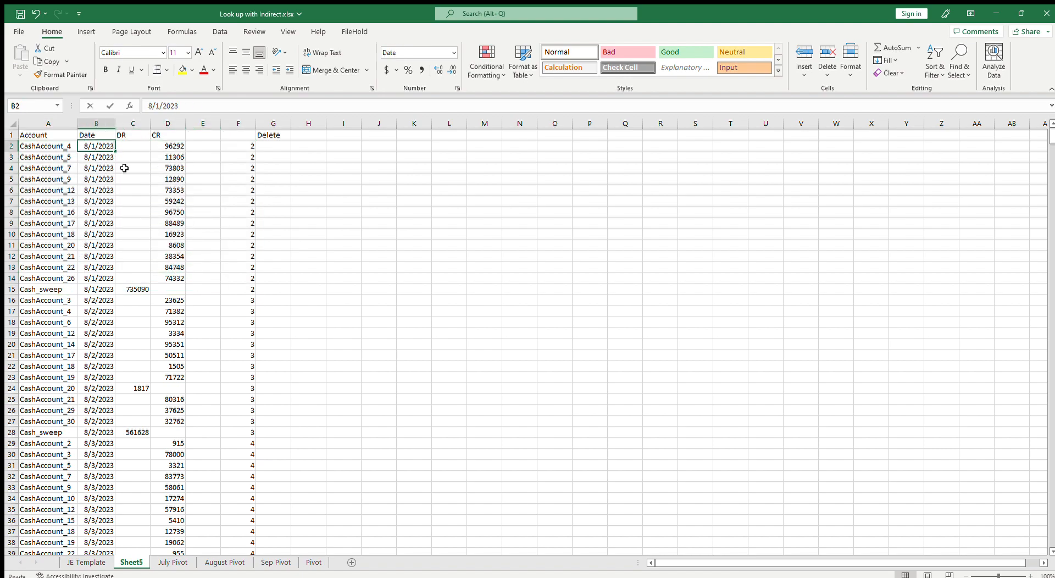
text(8/31)
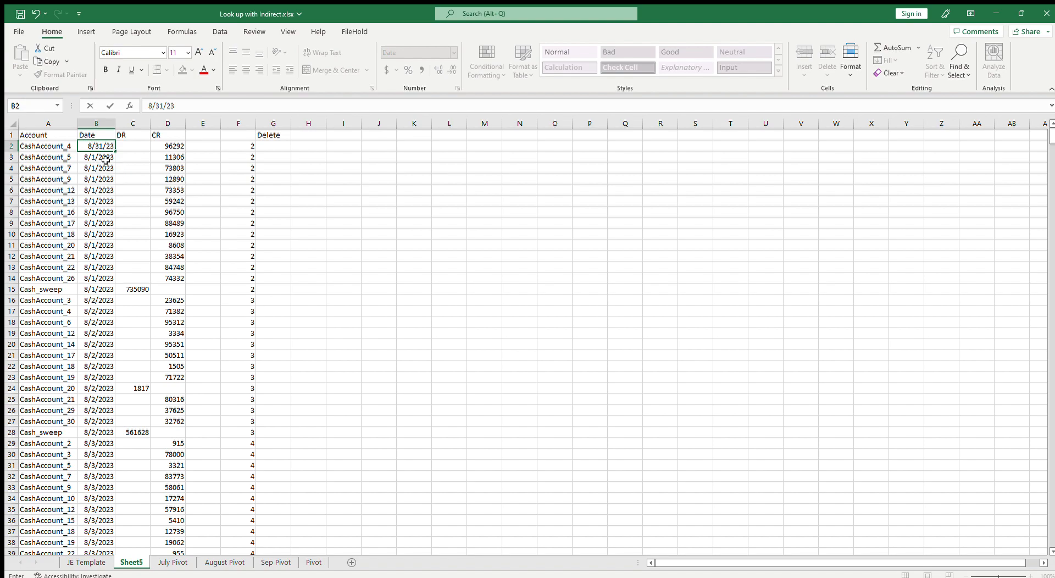
key(Return)
Copy the 8/31/2023 date from B2 down the entire Date column
key(Right)
key(Up)
key(Left)
key(ctrl+c)
click(100, 156)
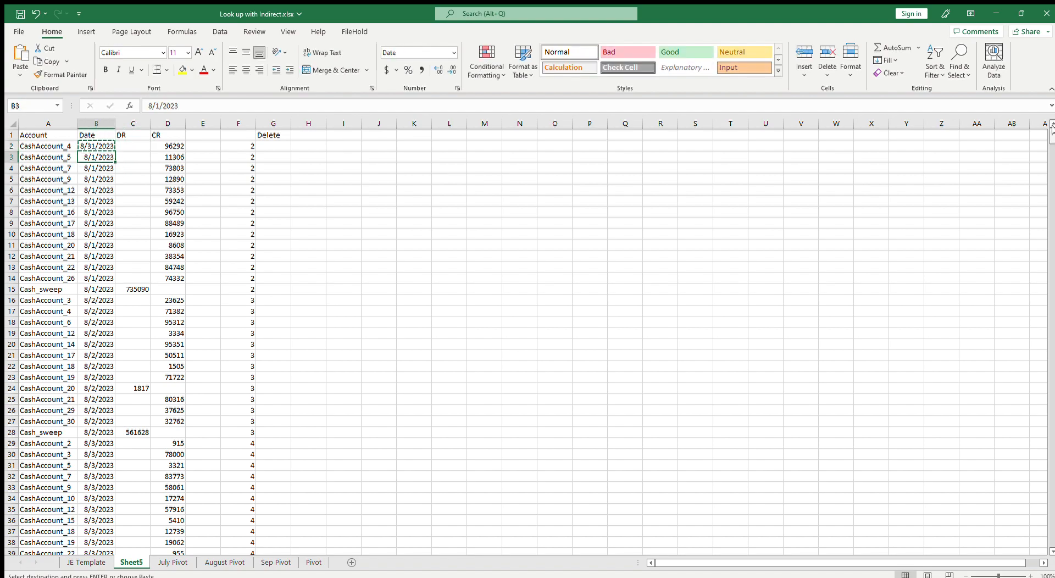
drag(1050, 135, 1053, 461)
drag(1053, 539, 1051, 454)
click(1051, 309)
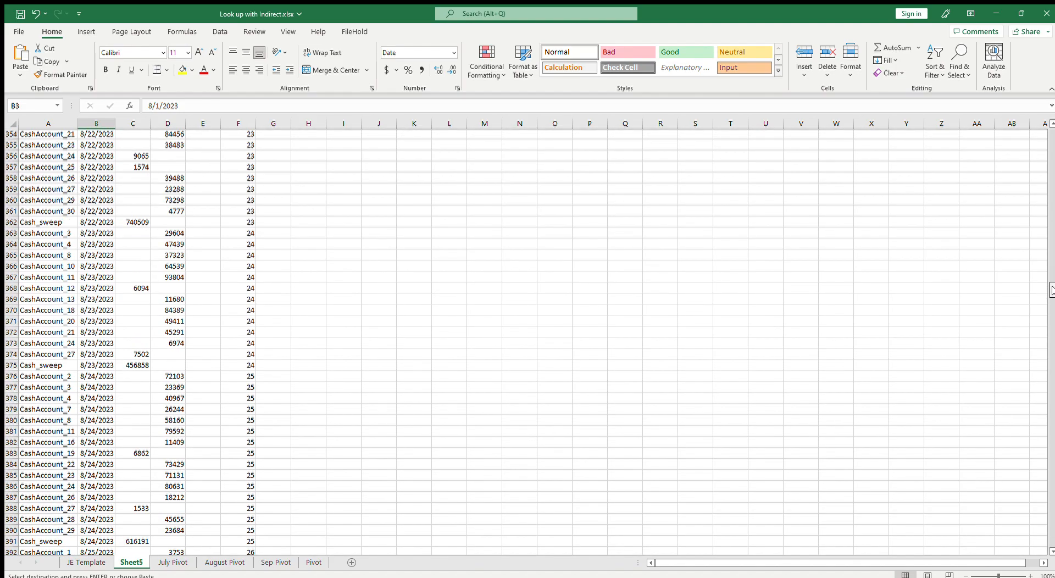
drag(1051, 301, 1052, 96)
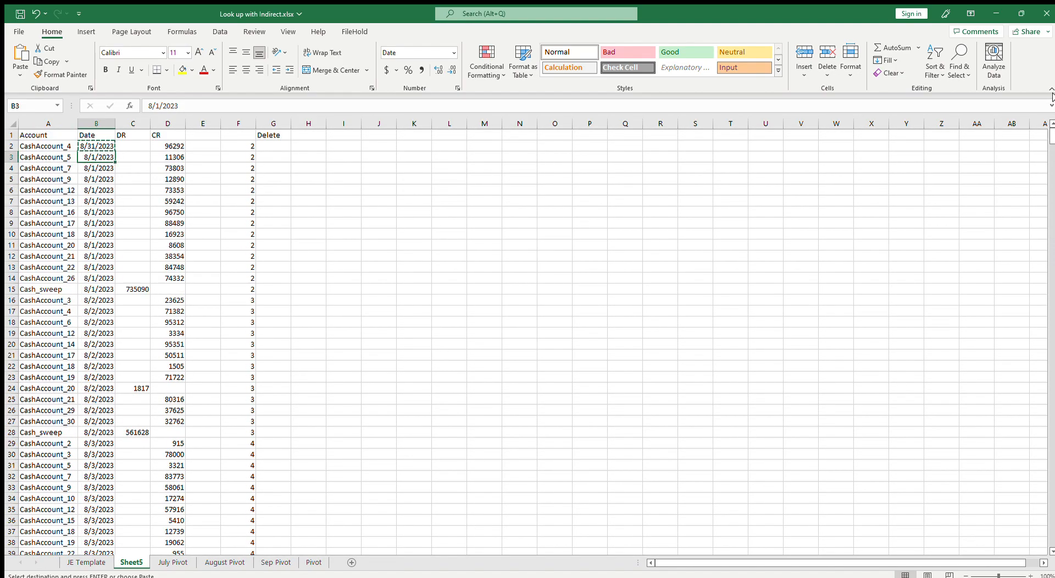
key(ctrl+shift+Down)
key(ctrl+v)
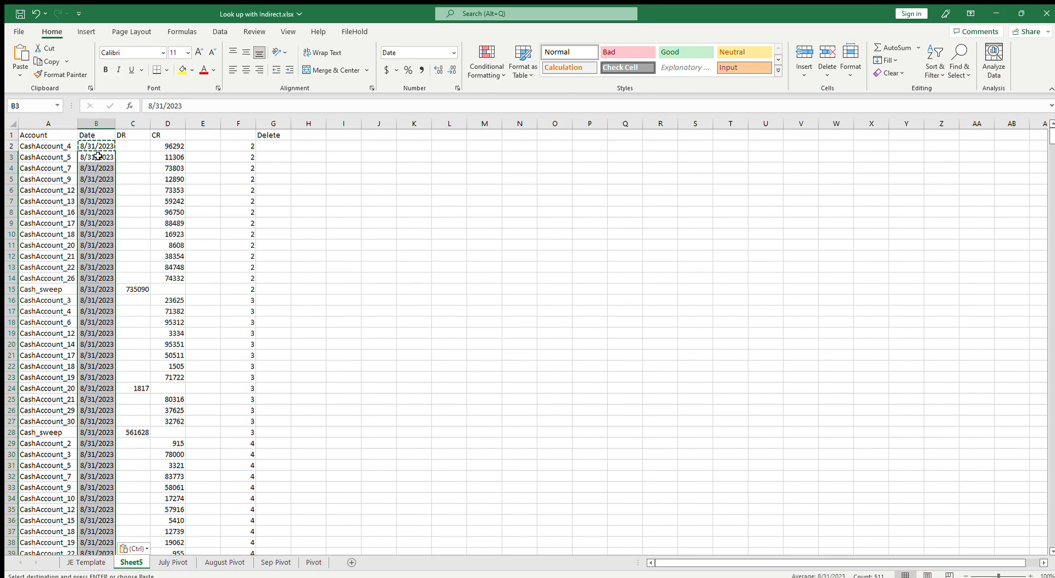
key(Up)
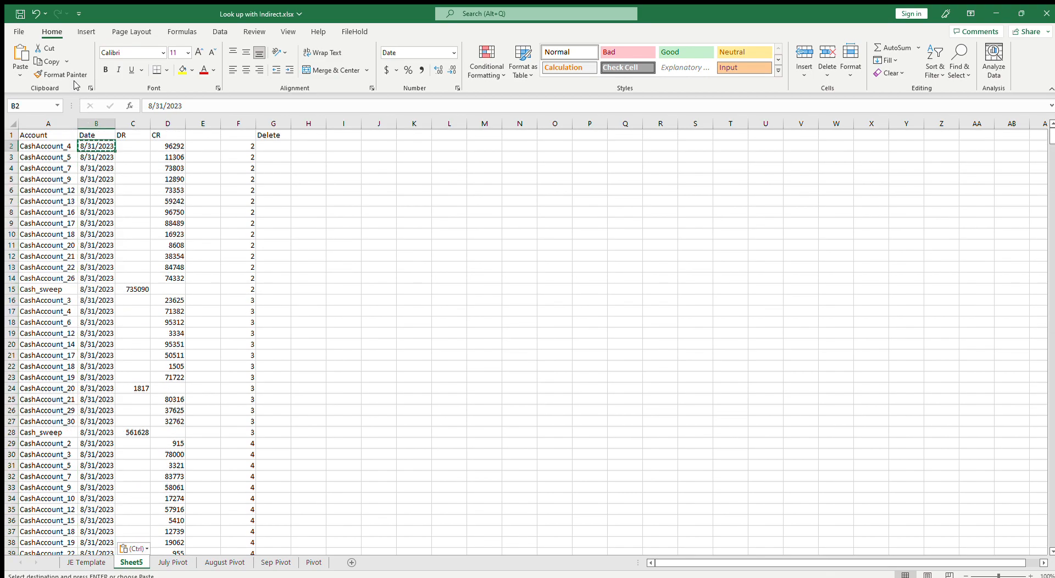
key(Escape)
Review the DR and CR columns, then return to the JE Template sheet and inspect the DR formula in D2
click(132, 123)
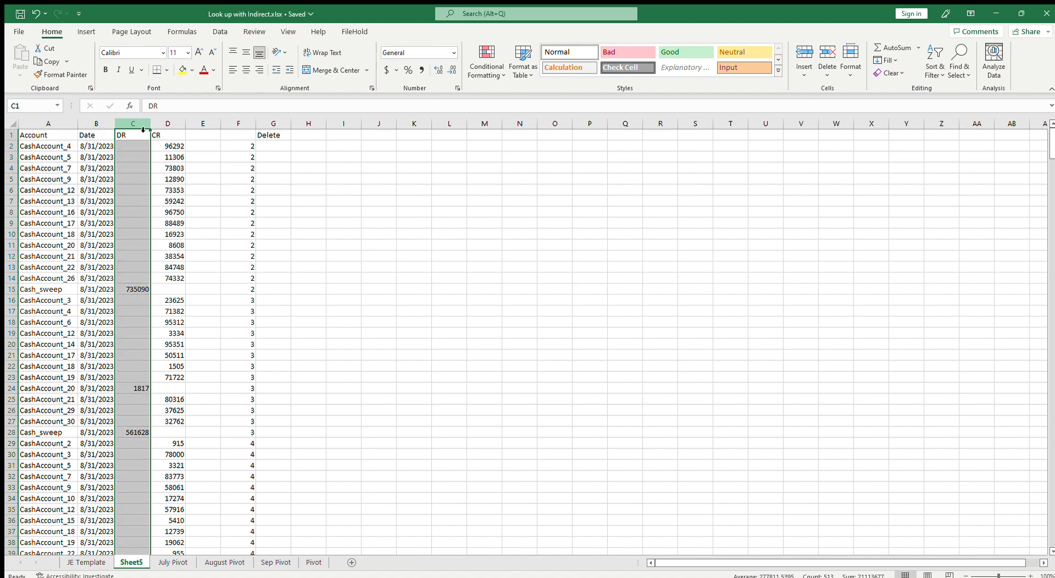
click(170, 125)
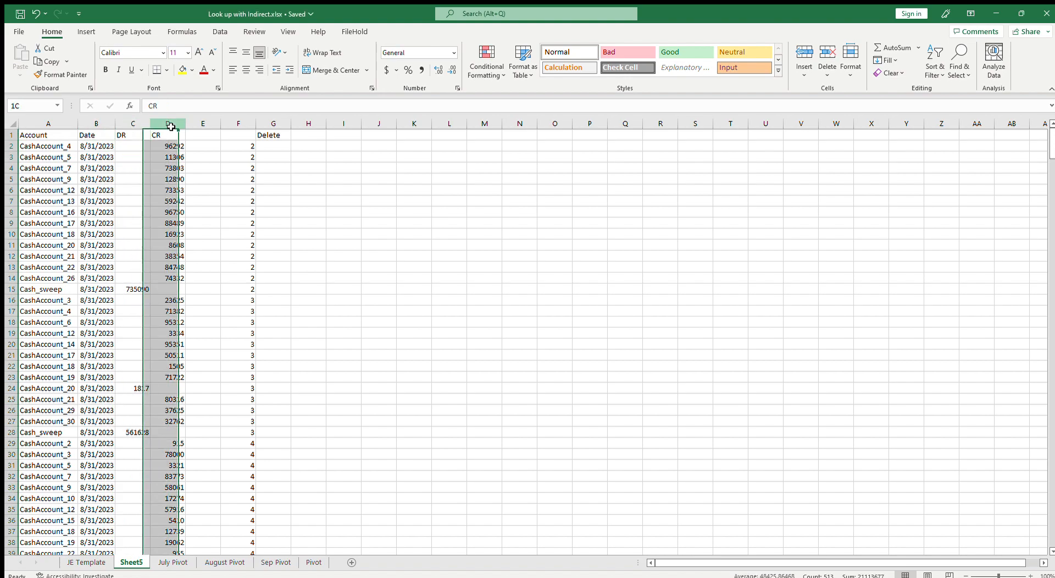
click(170, 178)
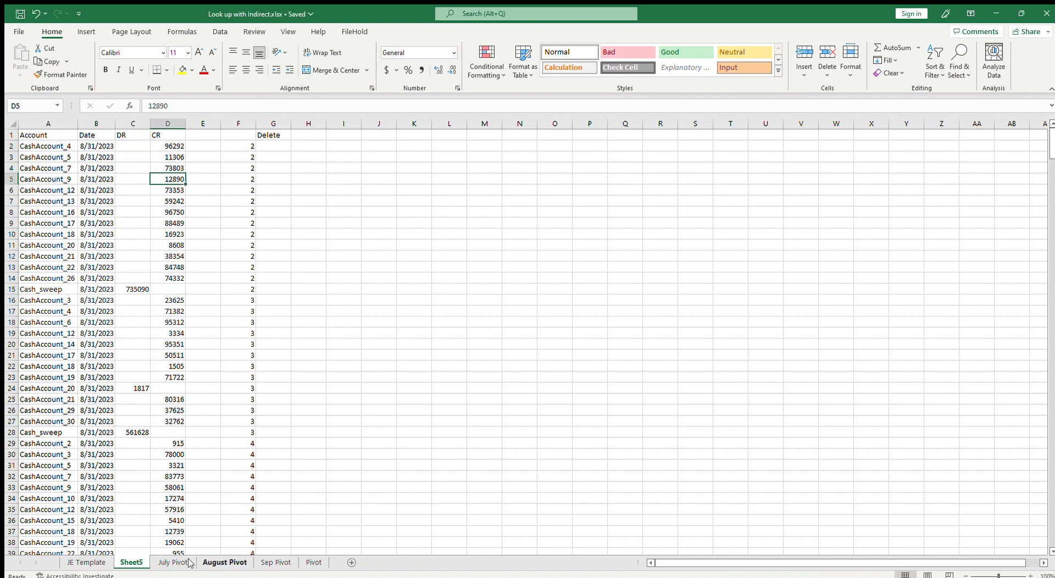
click(103, 562)
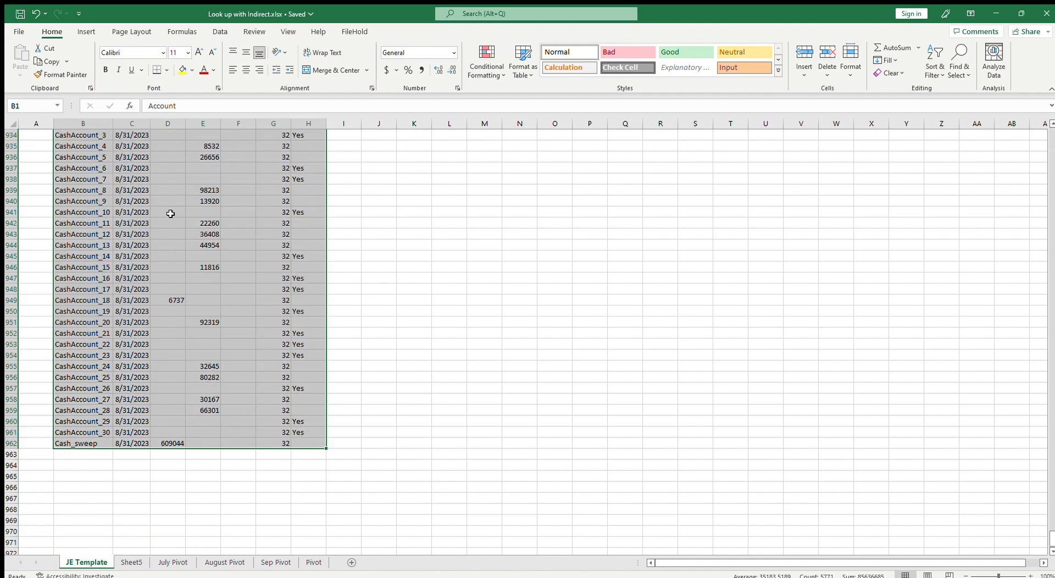
key(ctrl+Home)
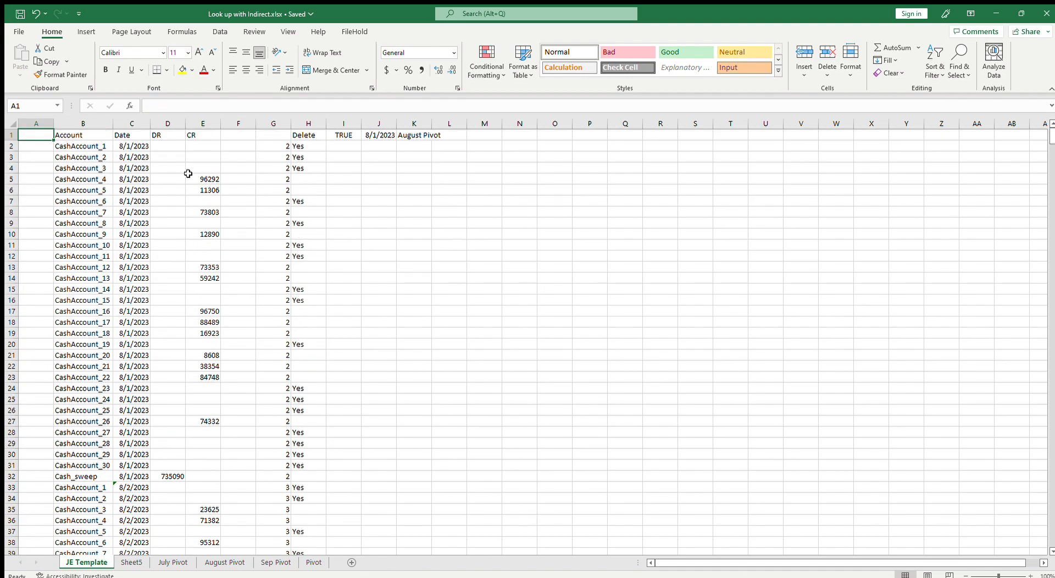
click(175, 147)
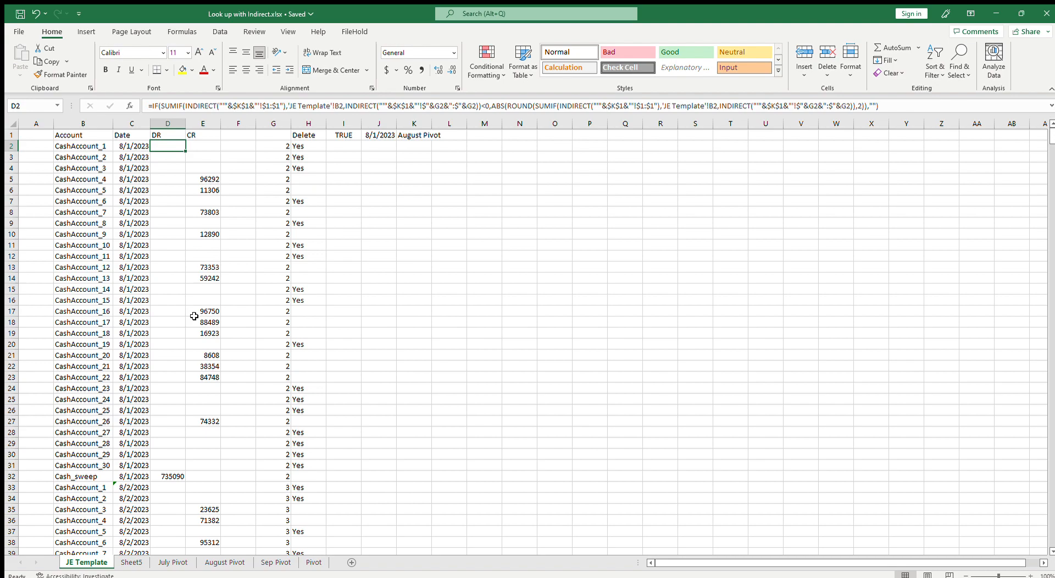